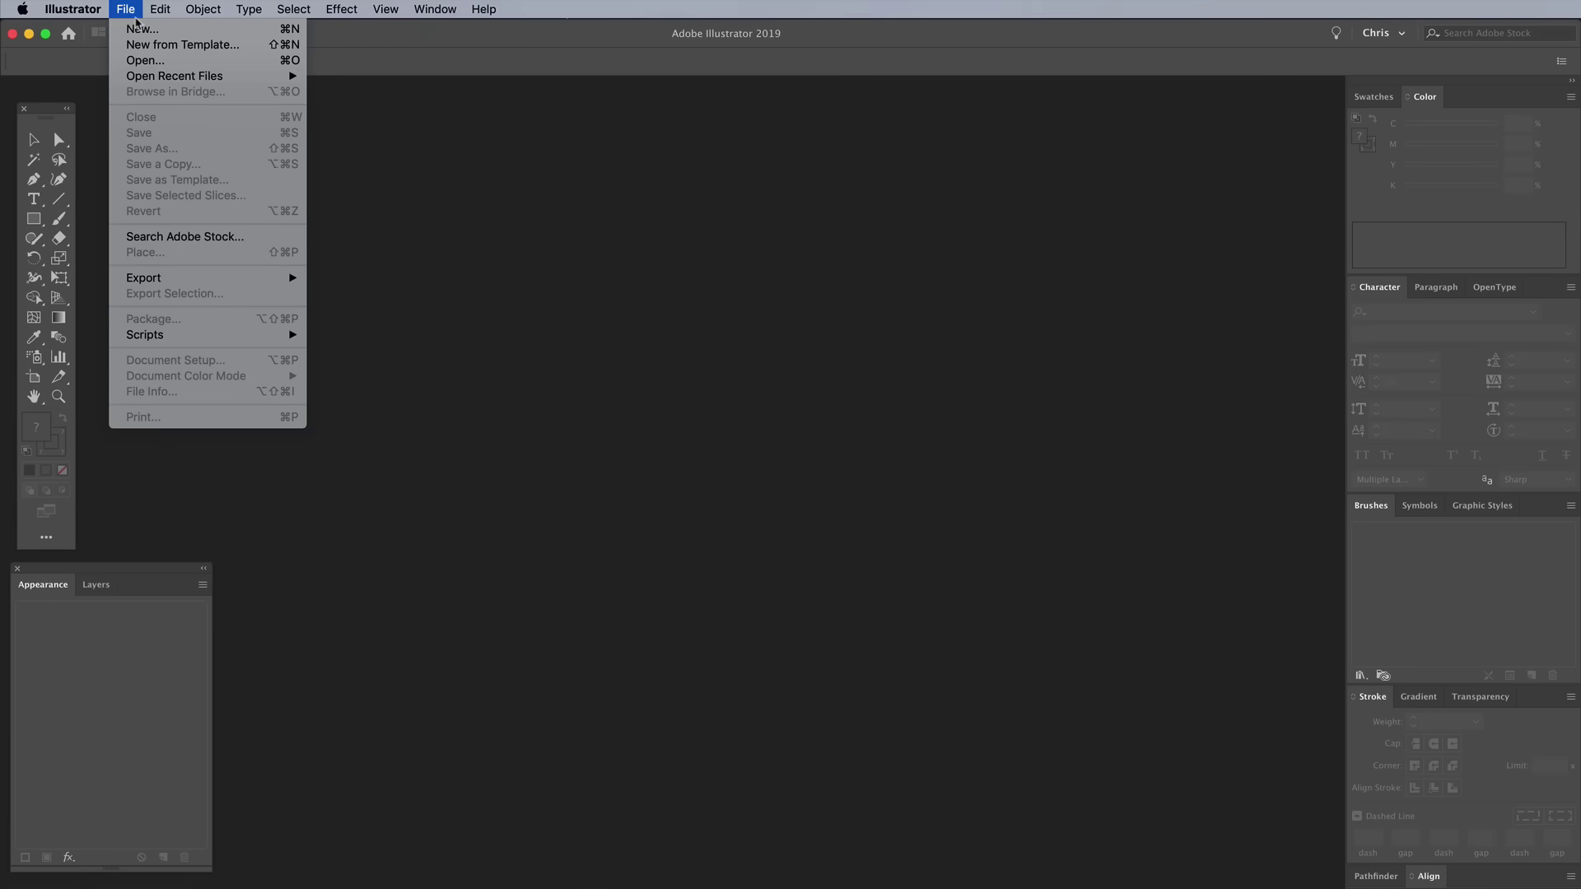
Step: Make a new 297 × 210 mm CMYK document and load SAA_5773_oN.jpeg, linked, for placing
left_click(137, 31)
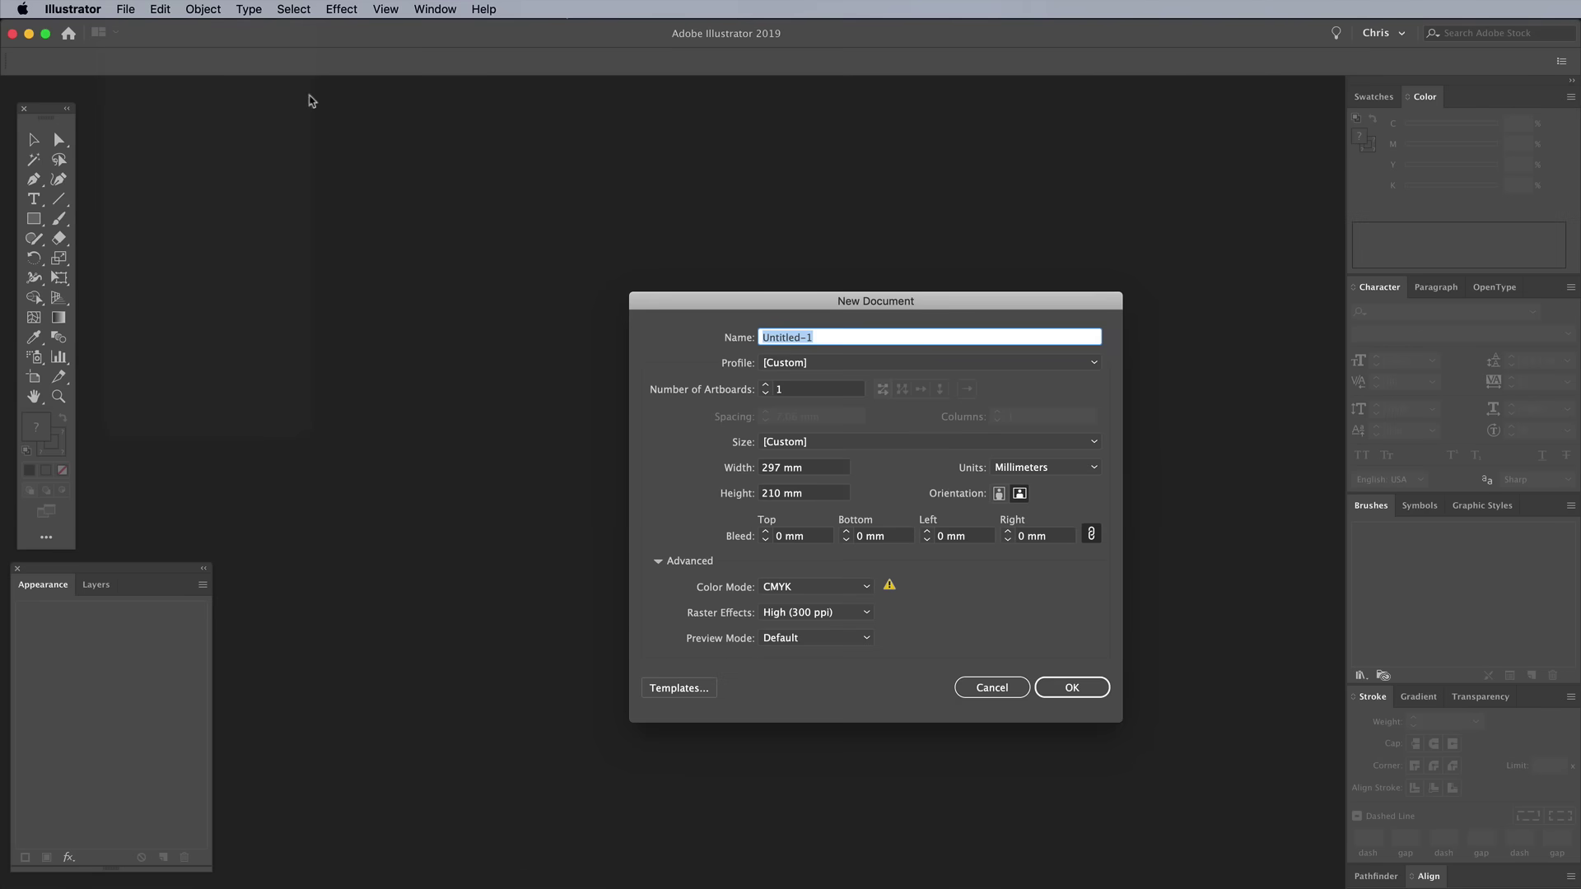
left_click(1070, 688)
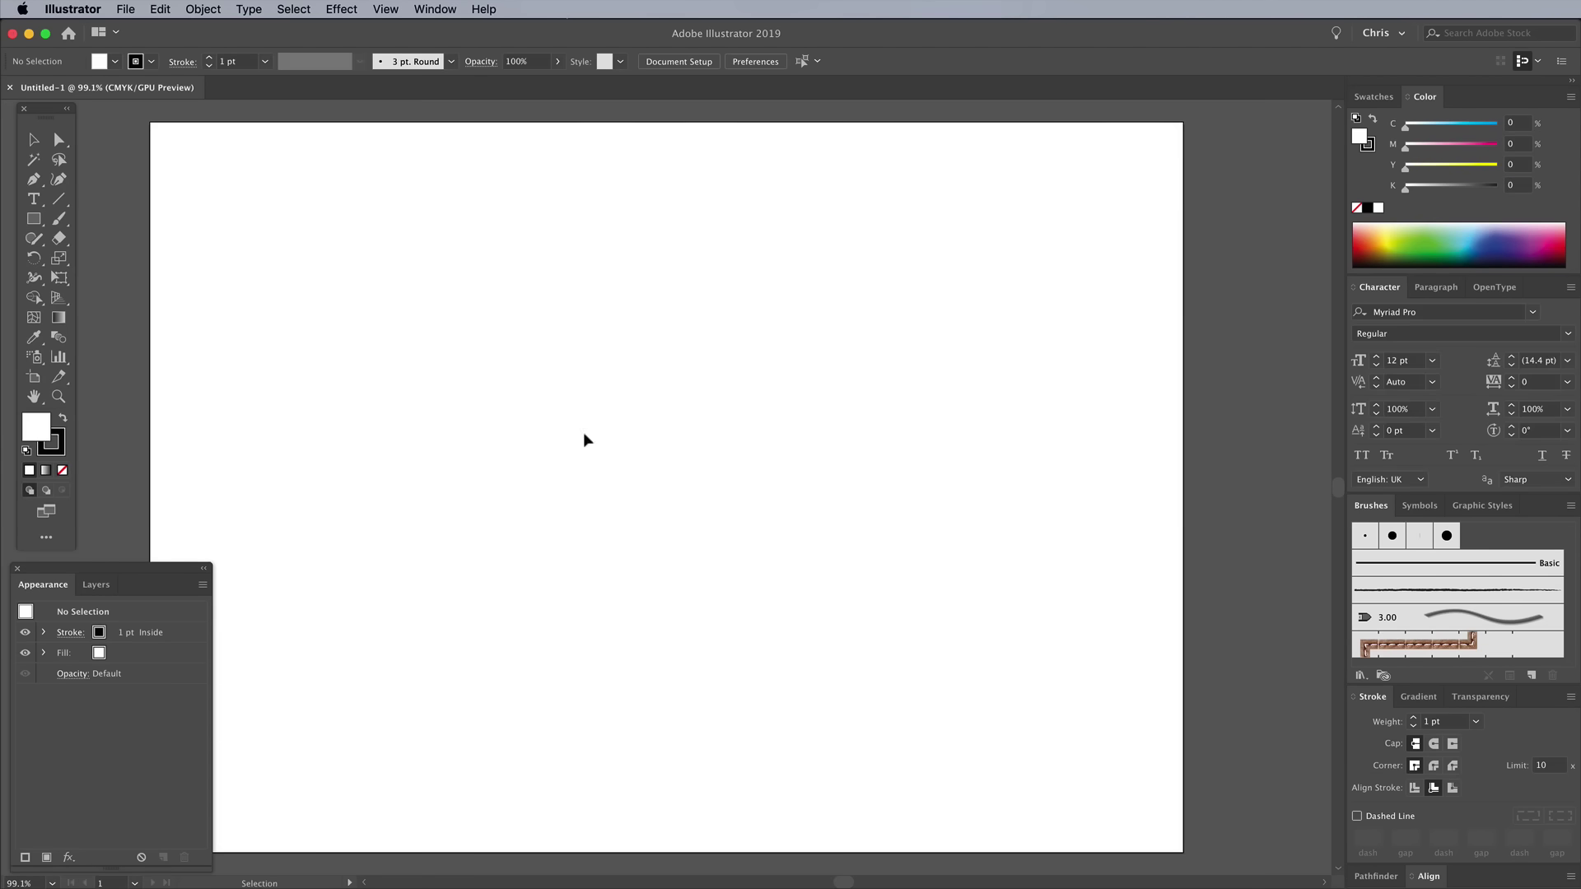
left_click(125, 9)
left_click(183, 255)
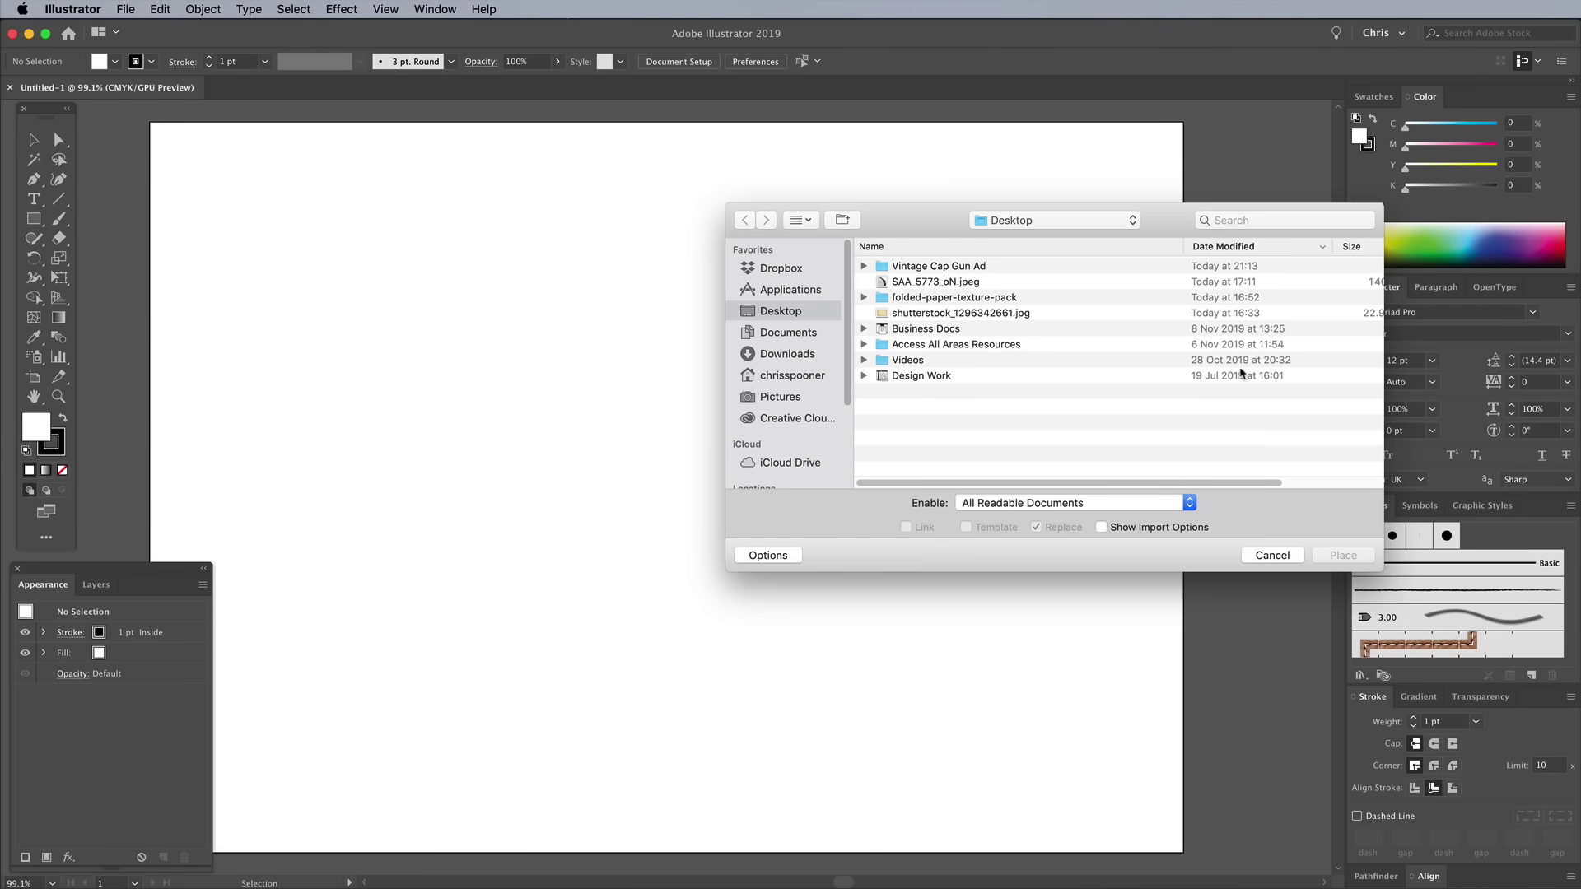
left_click(945, 283)
left_click(1361, 552)
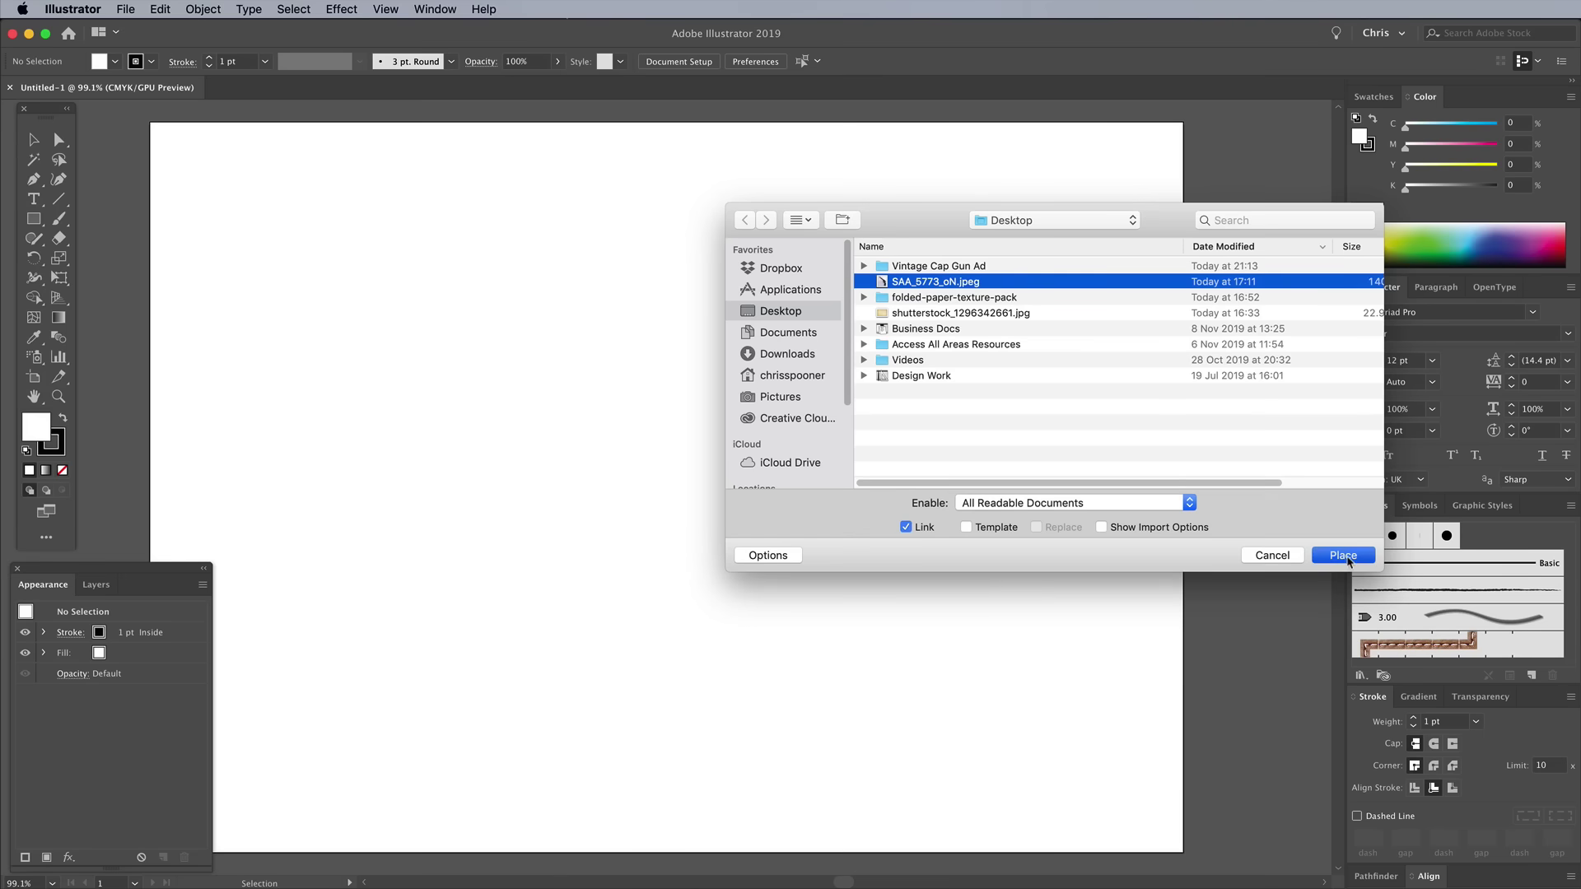
Step: Drop the revolver photo on the artboard, scaled and rotated so the gun is horizontal
left_click(480, 236)
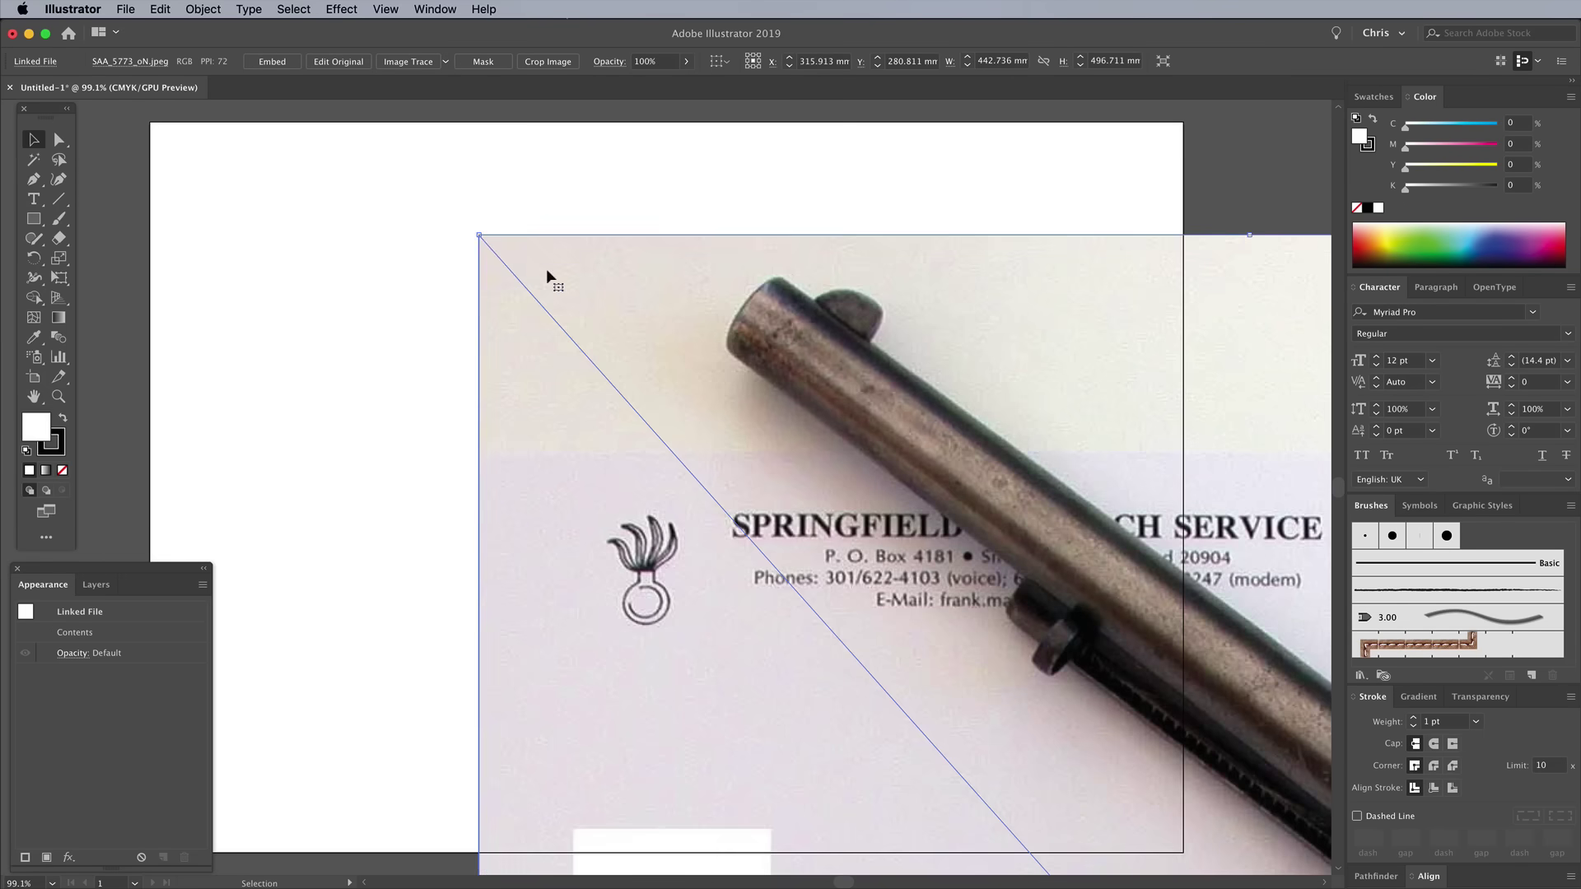
left_click_drag(480, 235, 875, 678)
left_click_drag(1011, 762, 546, 282)
left_click_drag(410, 193, 231, 525)
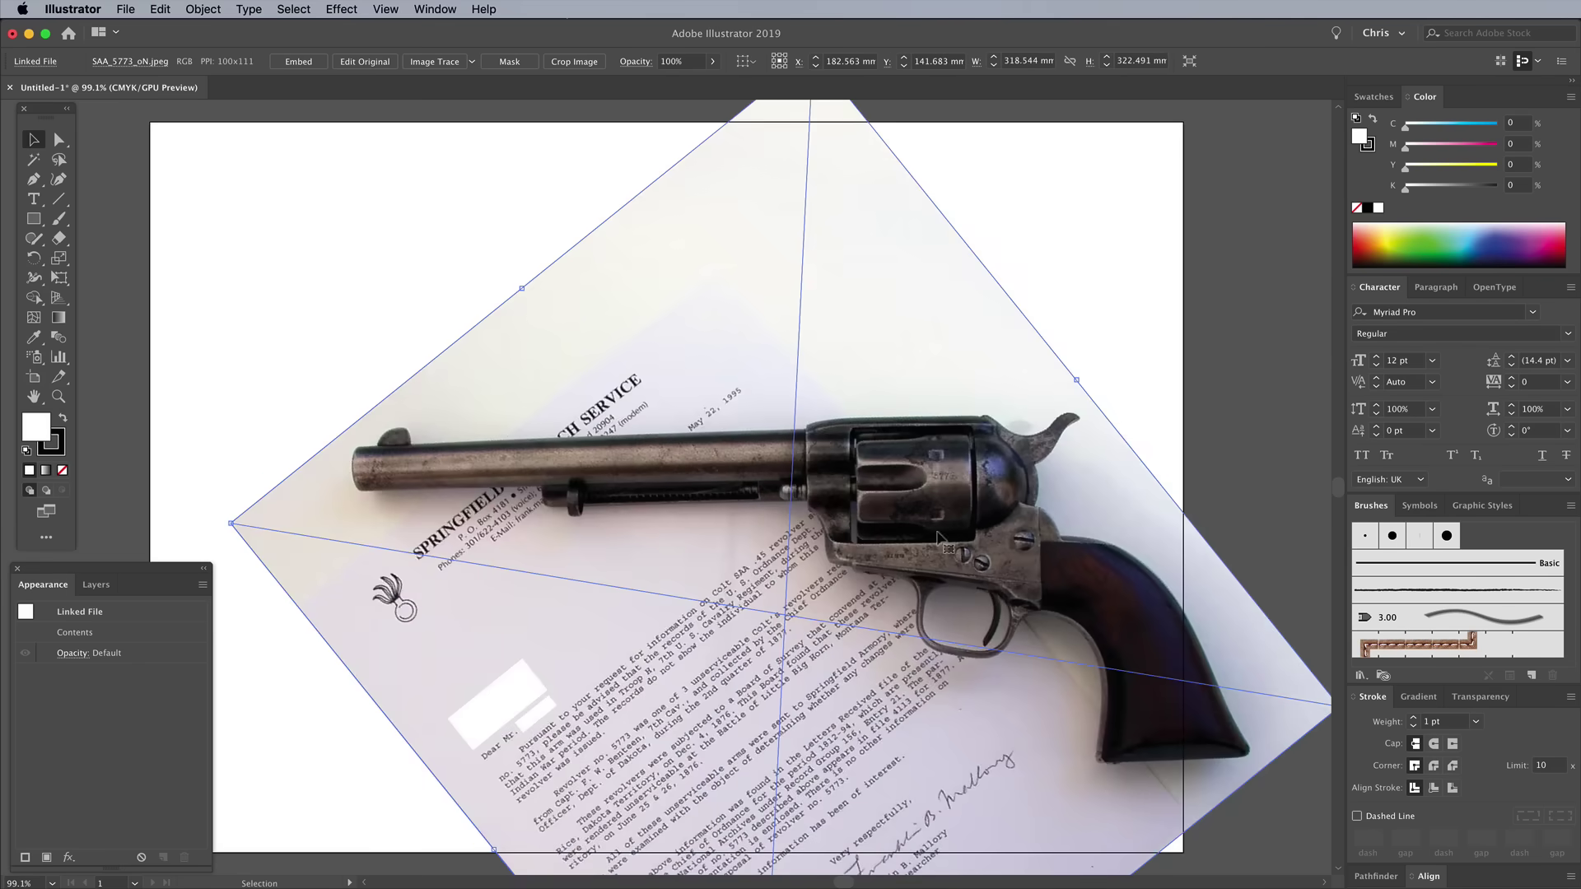
left_click_drag(940, 535, 873, 445)
mouse_move(1286, 622)
left_mouse_down()
mouse_move(1275, 648)
mouse_move(1225, 630)
left_mouse_up()
left_click_drag(1014, 503, 996, 519)
Step: Set the photo's opacity to 30% and lock it in place
left_click(1477, 699)
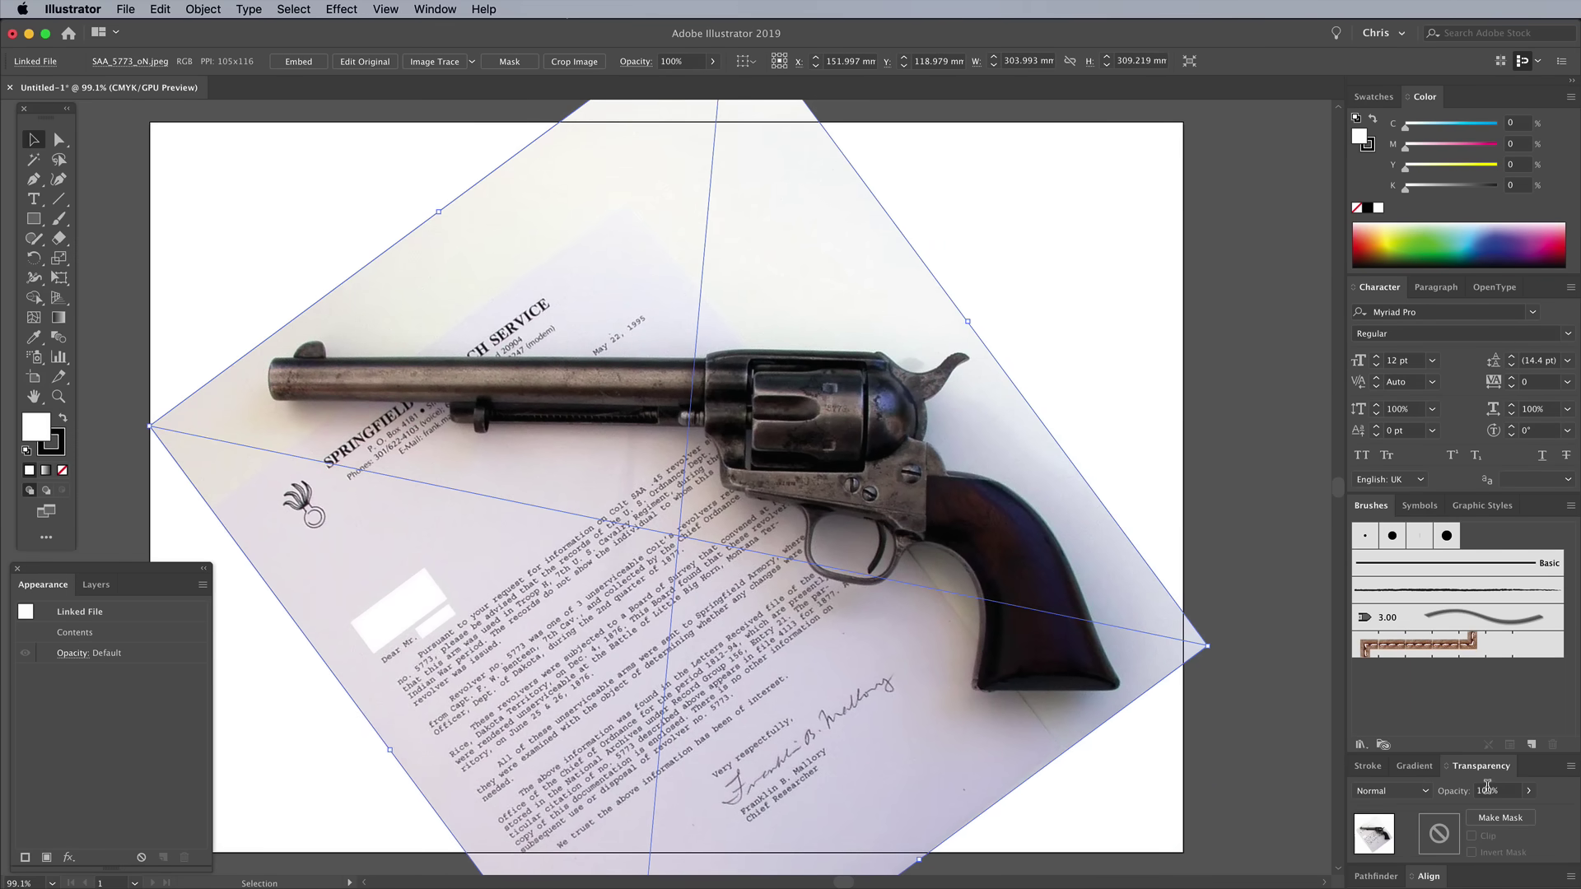
double_click(1486, 789)
type("30")
key("Return")
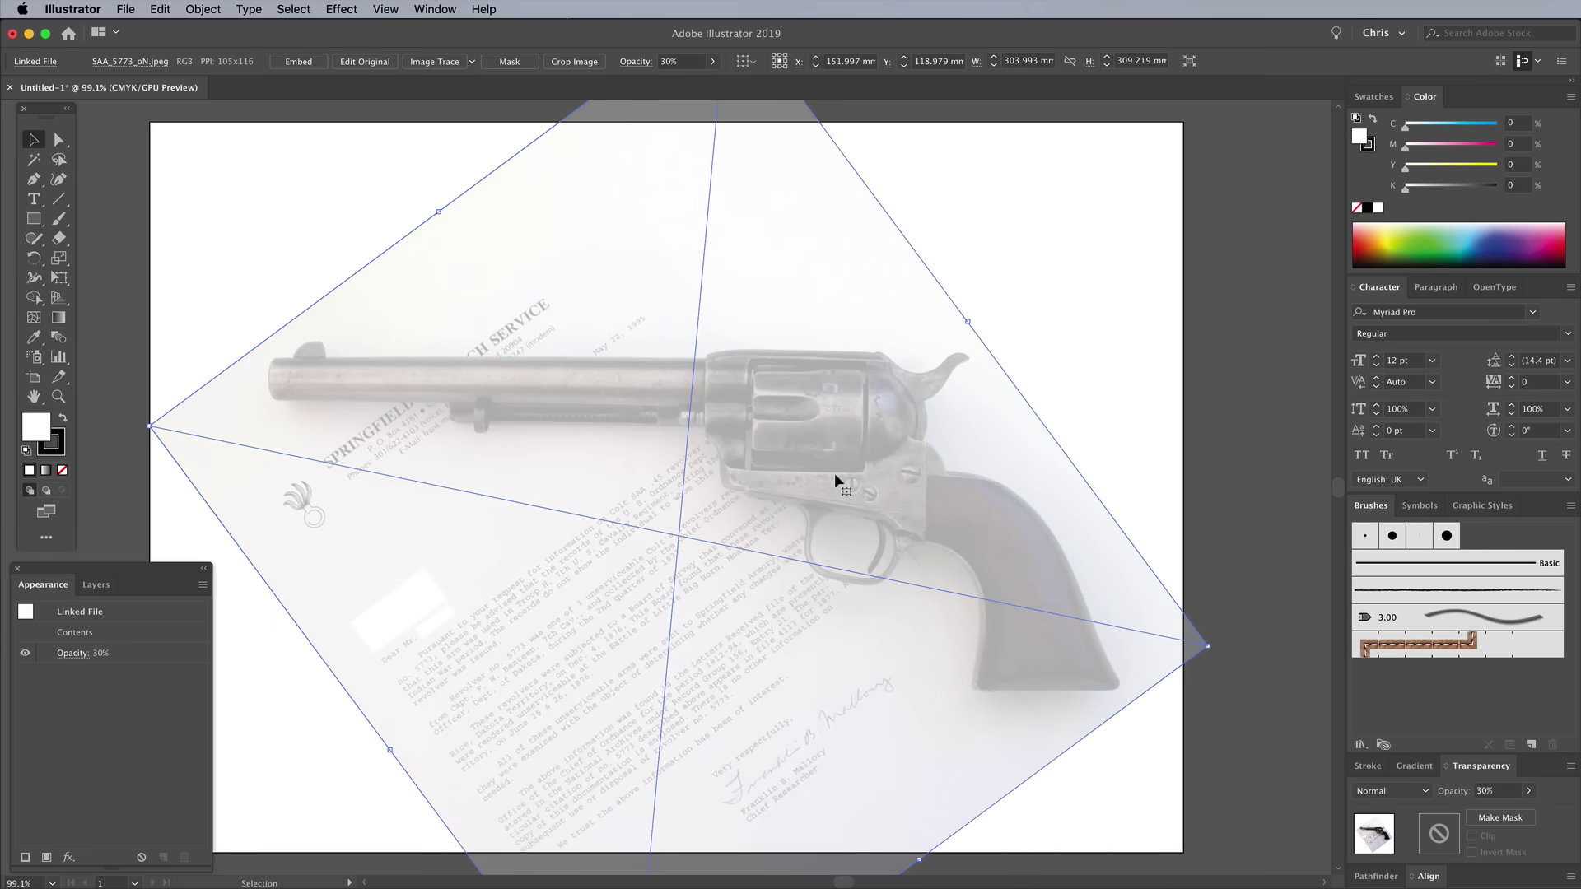
left_click(202, 9)
mouse_move(224, 101)
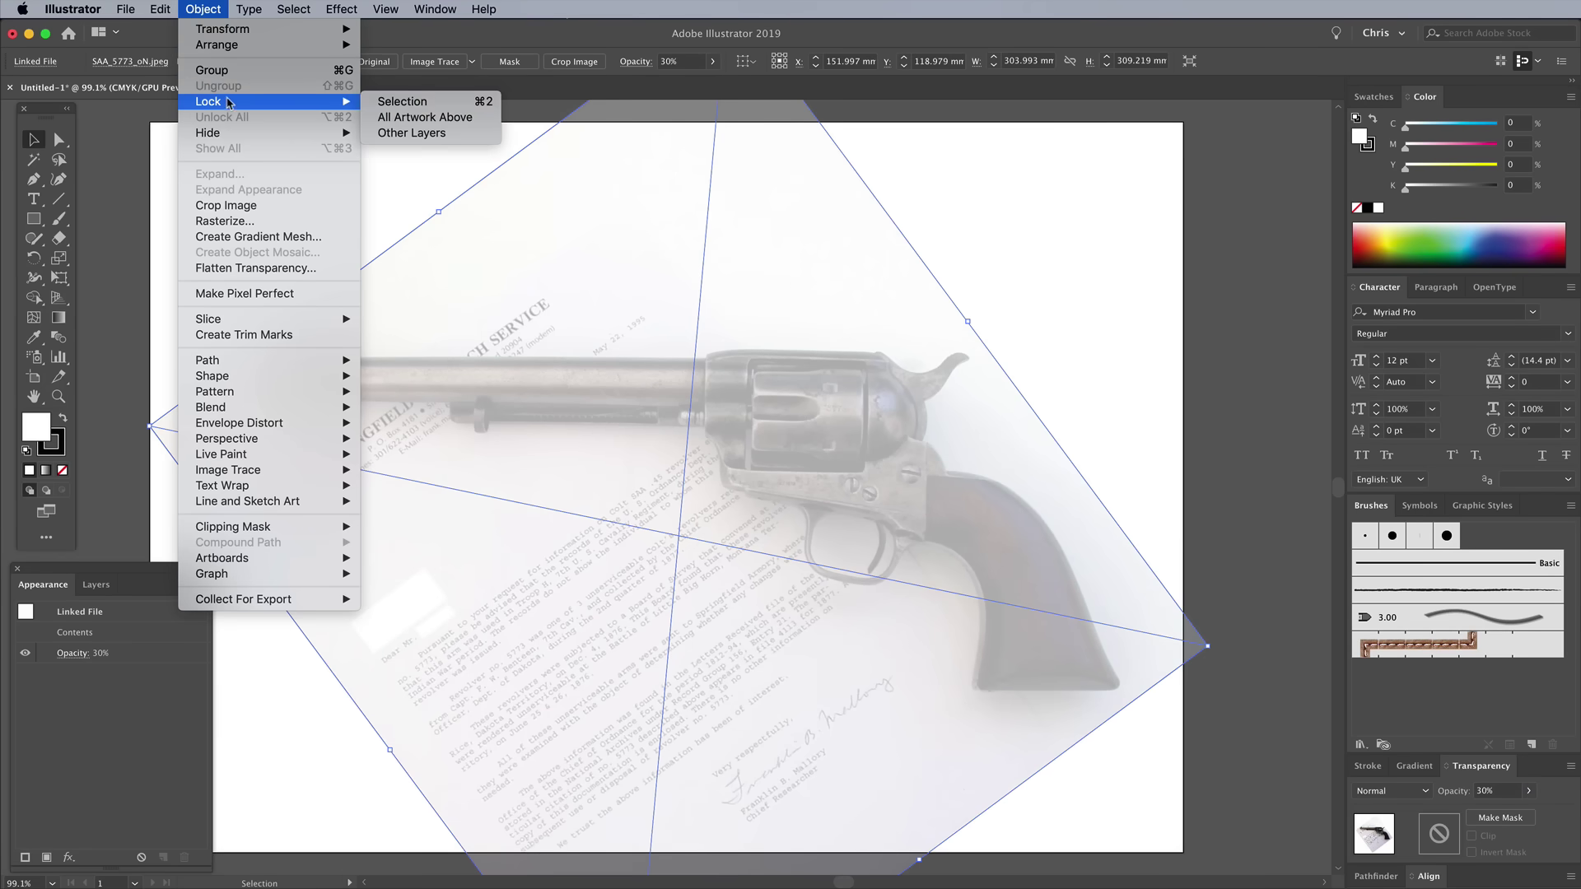
left_click(376, 102)
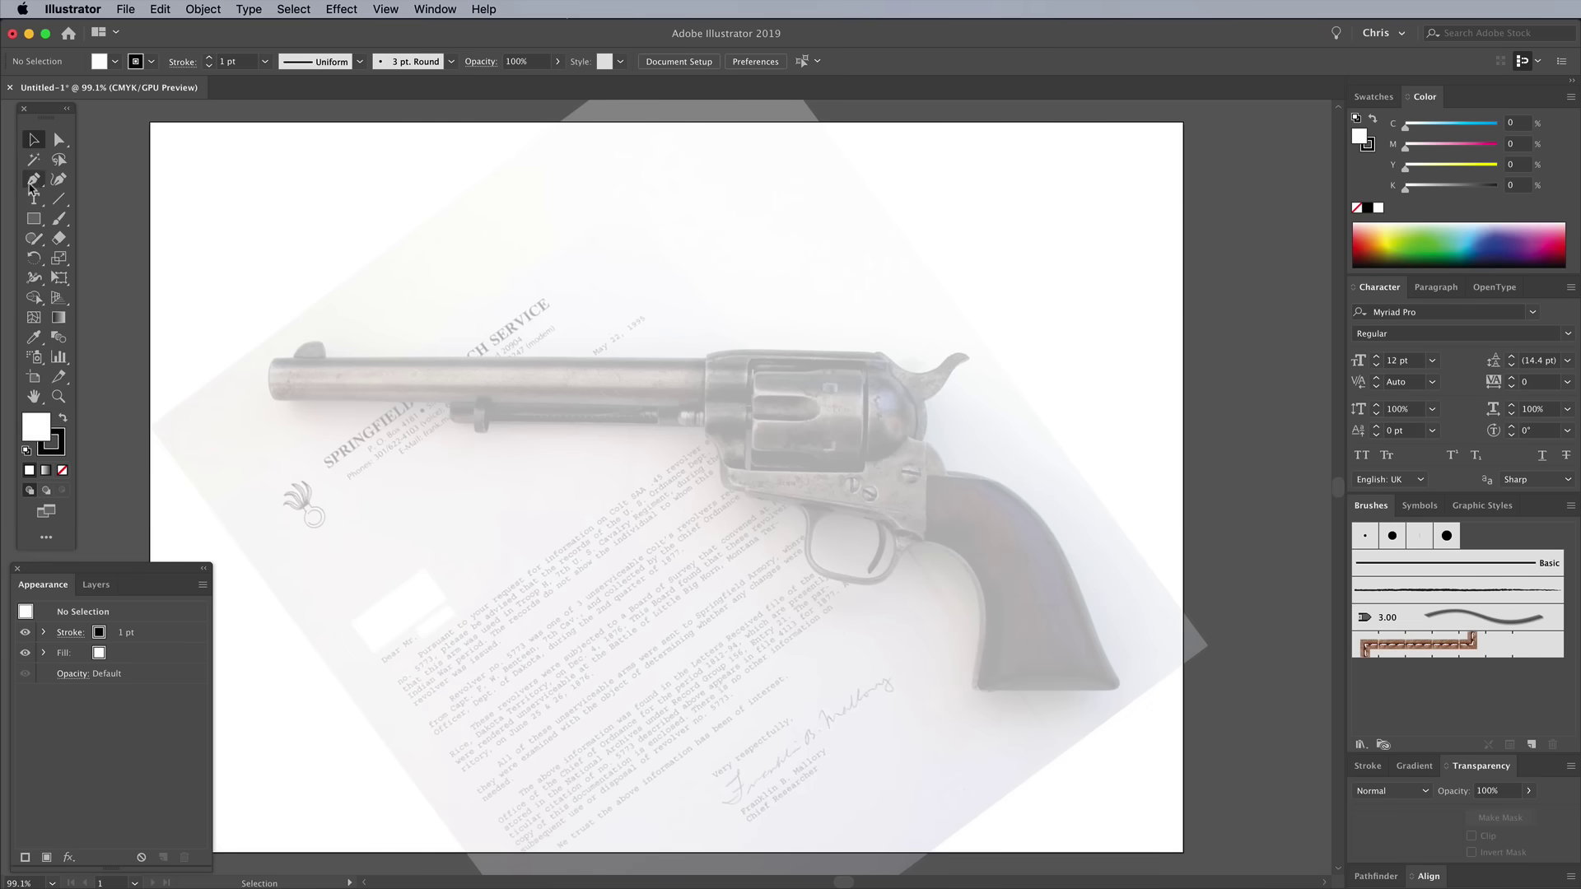
Step: Take the Pen tool with fill set to None and zoom in on the gun muzzle
left_click(33, 180)
left_click(64, 469)
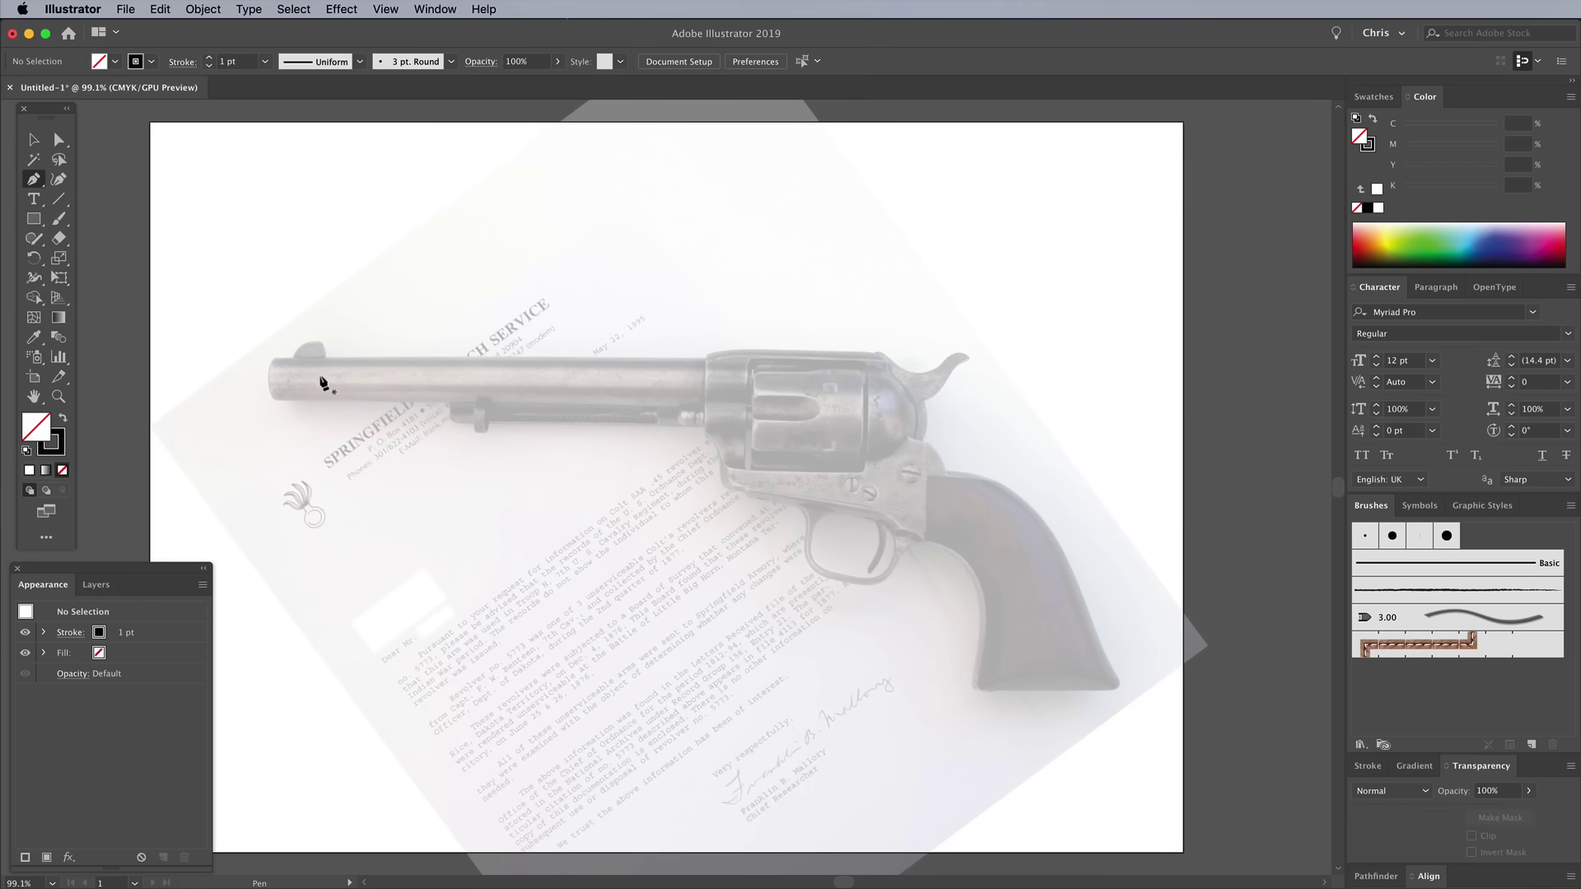
key("super+equal")
key("super+equal")
key("super+equal")
key("super+equal")
left_click_drag(347, 311, 1350, 563)
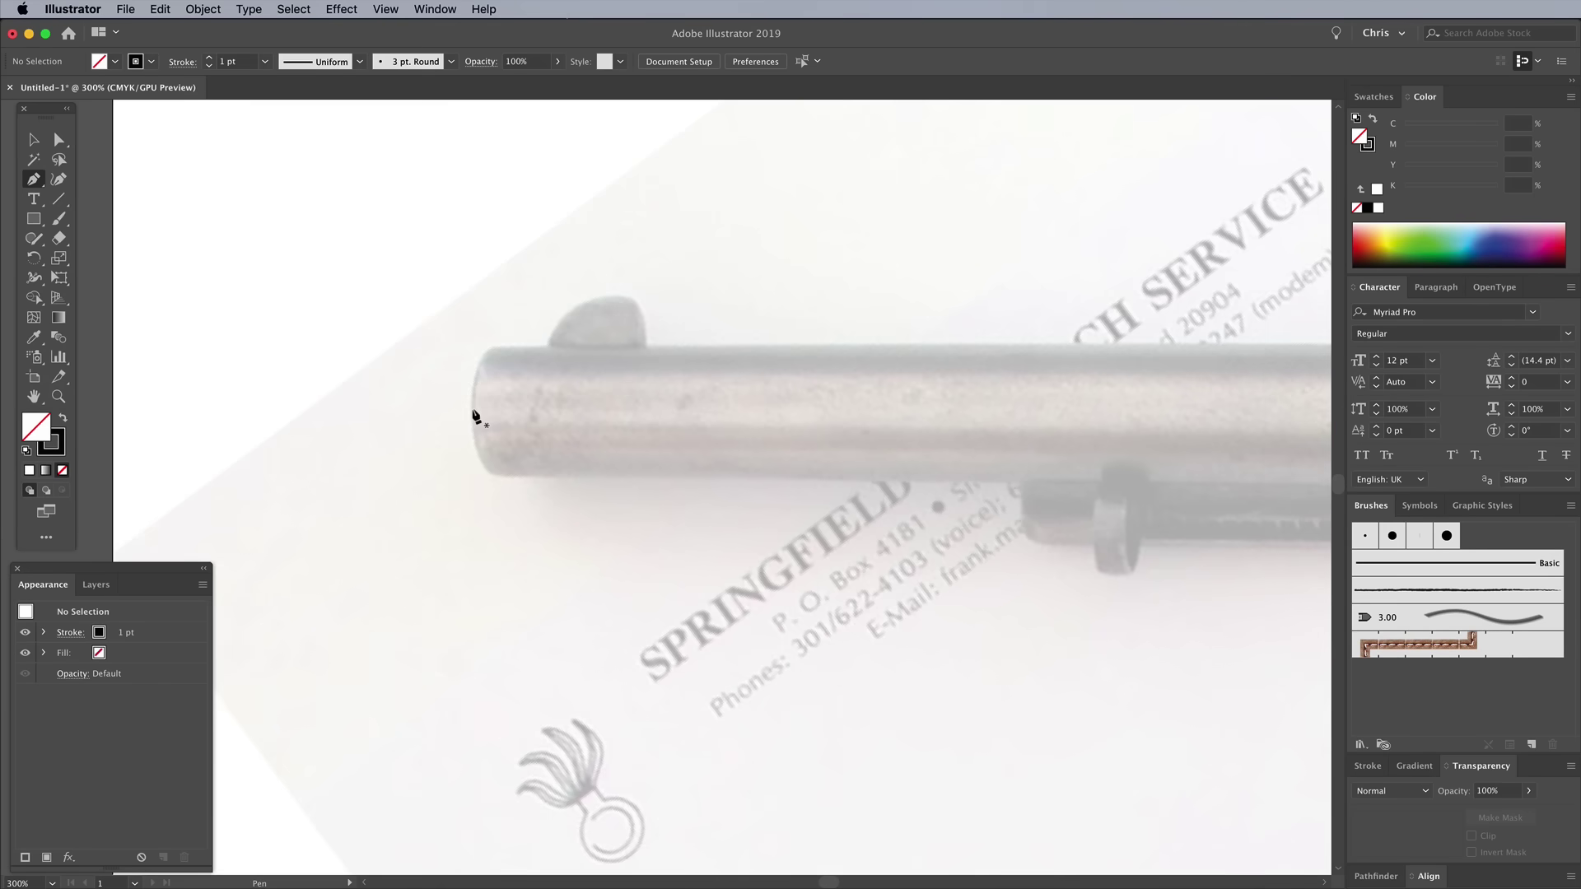
Step: Begin the outline at the barrel's left end, curving over the muzzle and front sight
left_click(470, 410)
left_click_drag(500, 347, 545, 351)
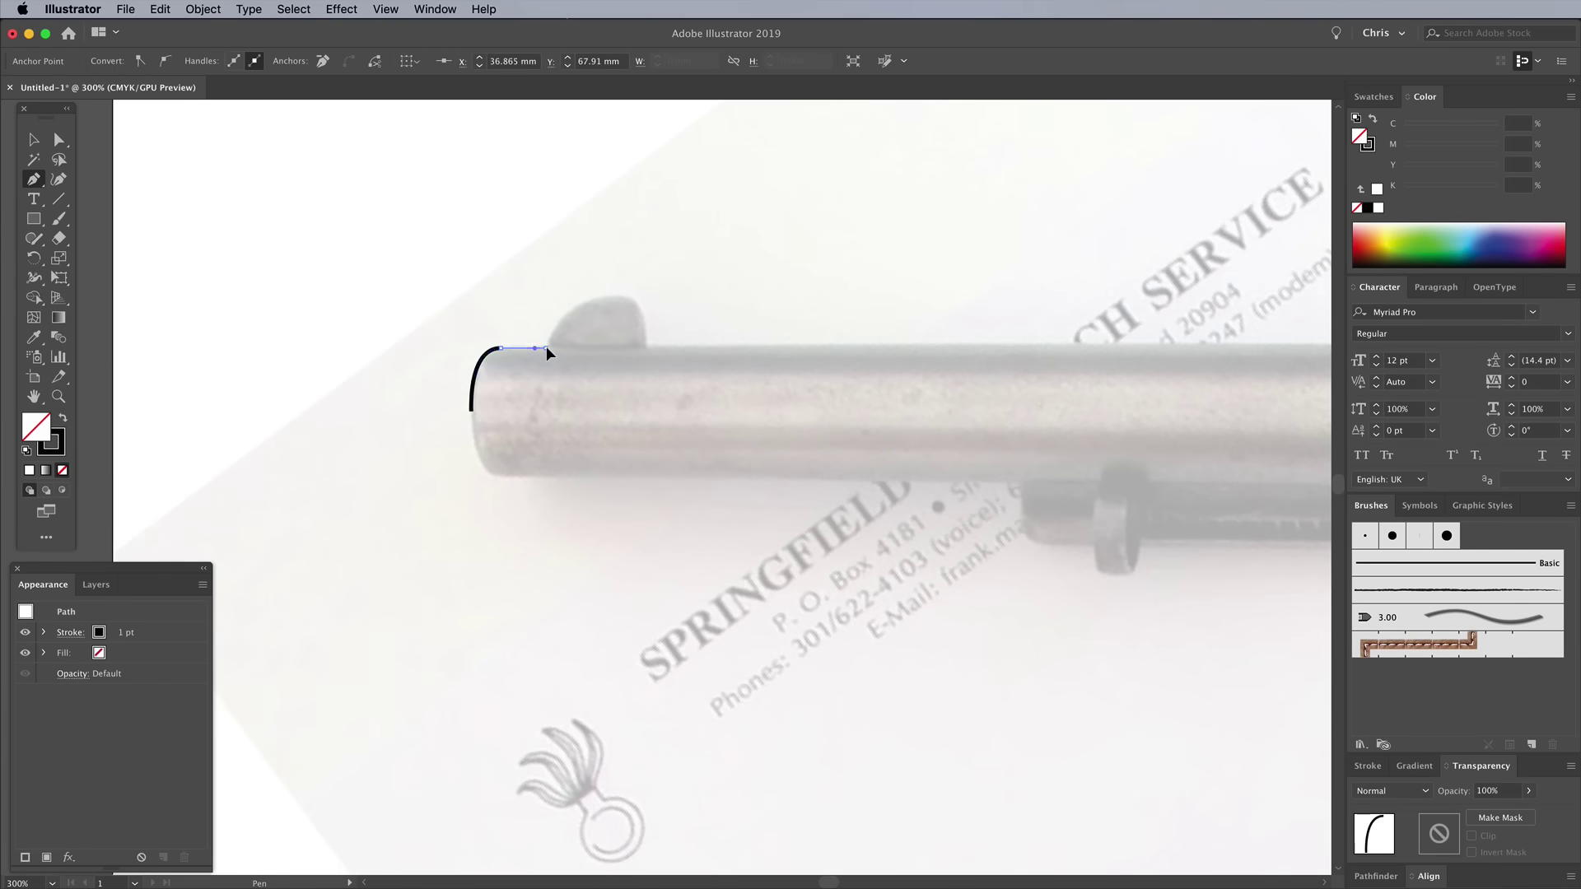
left_click(546, 347)
left_click_drag(597, 299, 645, 374)
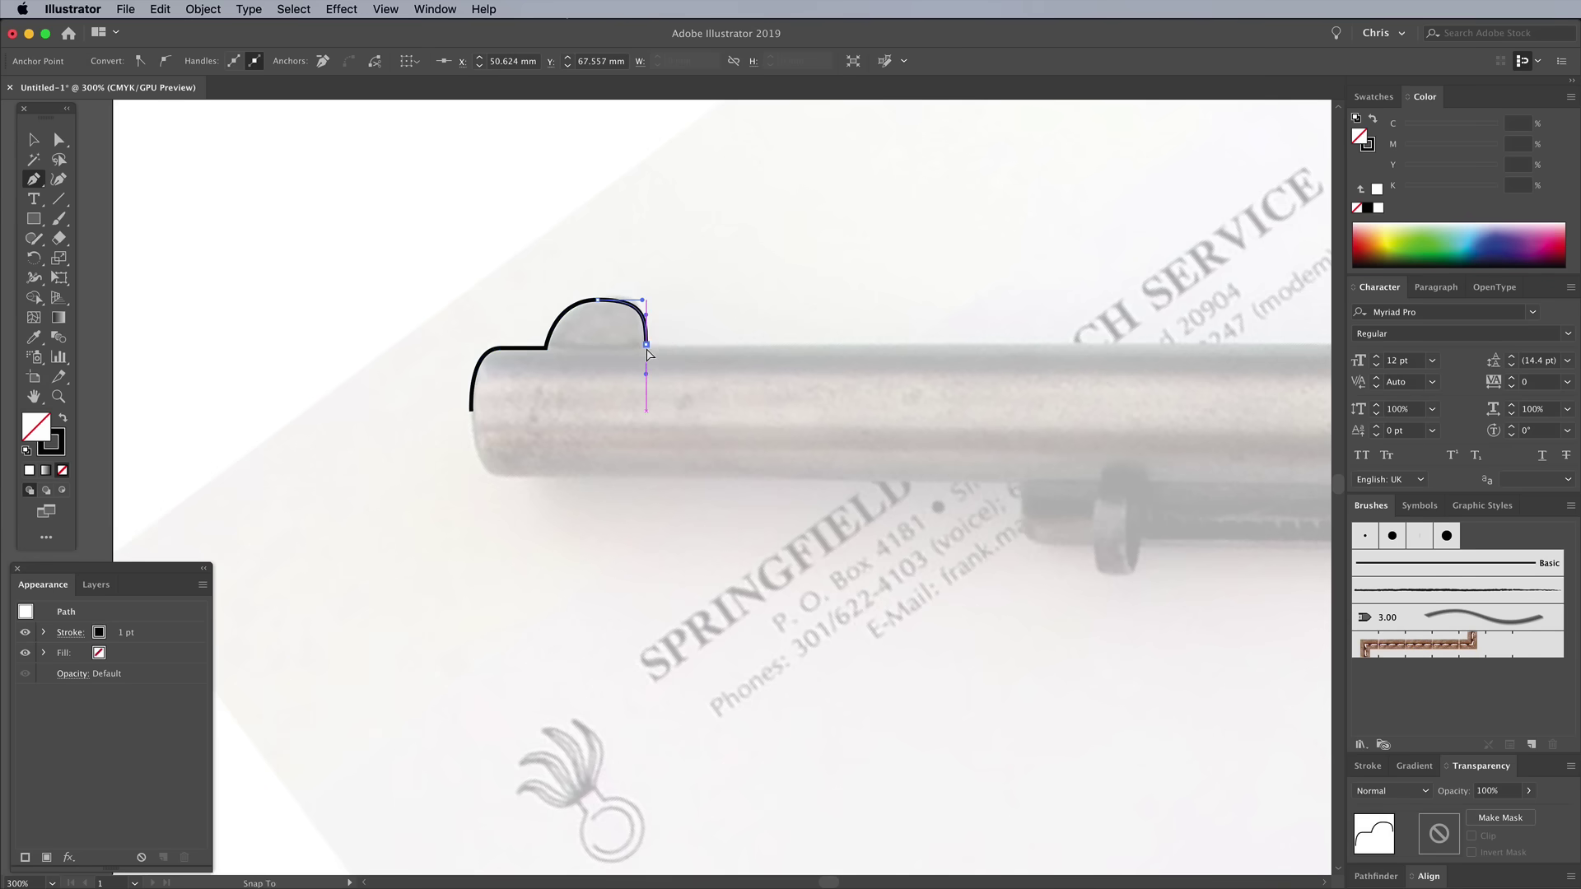
left_click_drag(889, 367, 519, 420)
left_click(275, 398)
left_click_drag(943, 455, 727, 471)
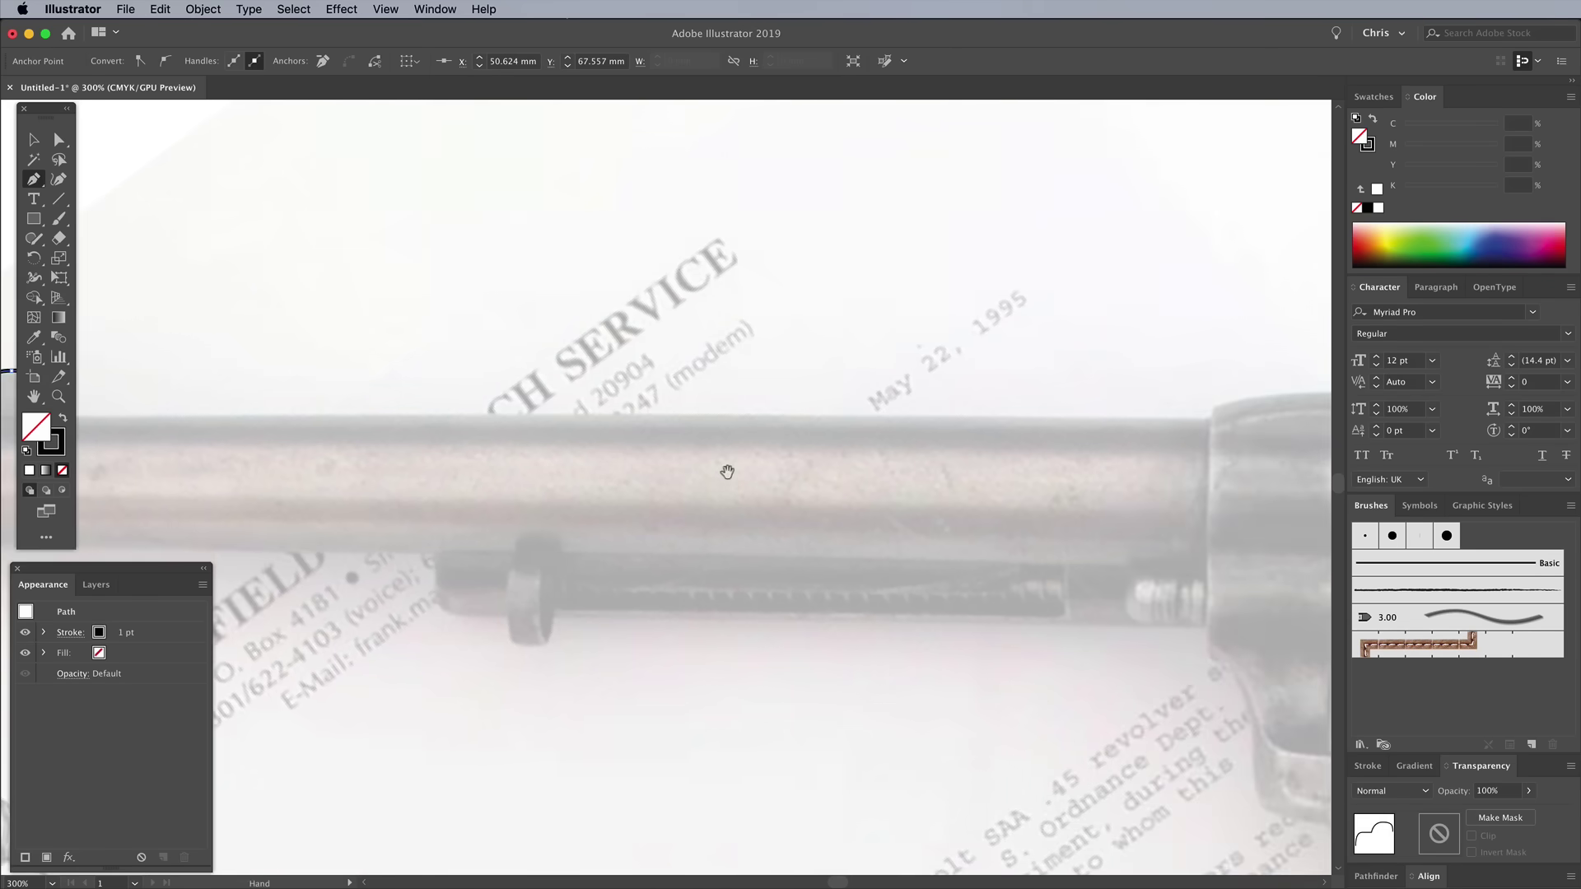
key("super+minus")
left_click_drag(1194, 469, 765, 396)
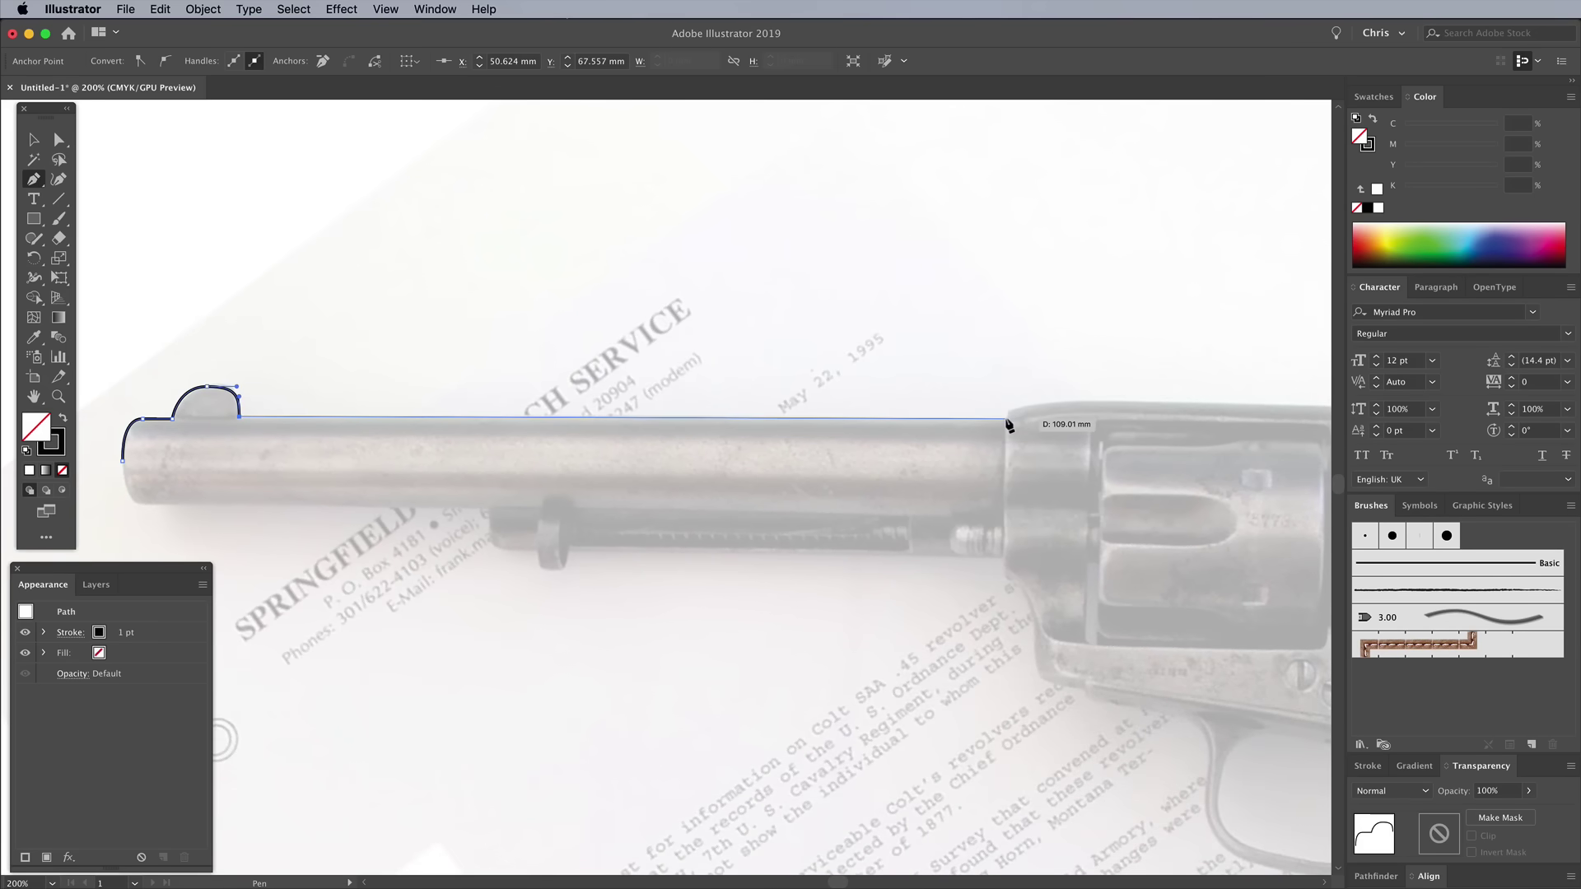
Step: Continue the outline along the barrel top, hammer, backstrap and around the grip
left_click(1006, 419)
left_click_drag(1021, 406, 1037, 404)
left_click_drag(1152, 428, 782, 439)
left_click_drag(974, 420, 1109, 440)
left_click_drag(1162, 428, 1181, 439)
left_click_drag(1111, 592, 845, 376)
left_click_drag(851, 440, 851, 482)
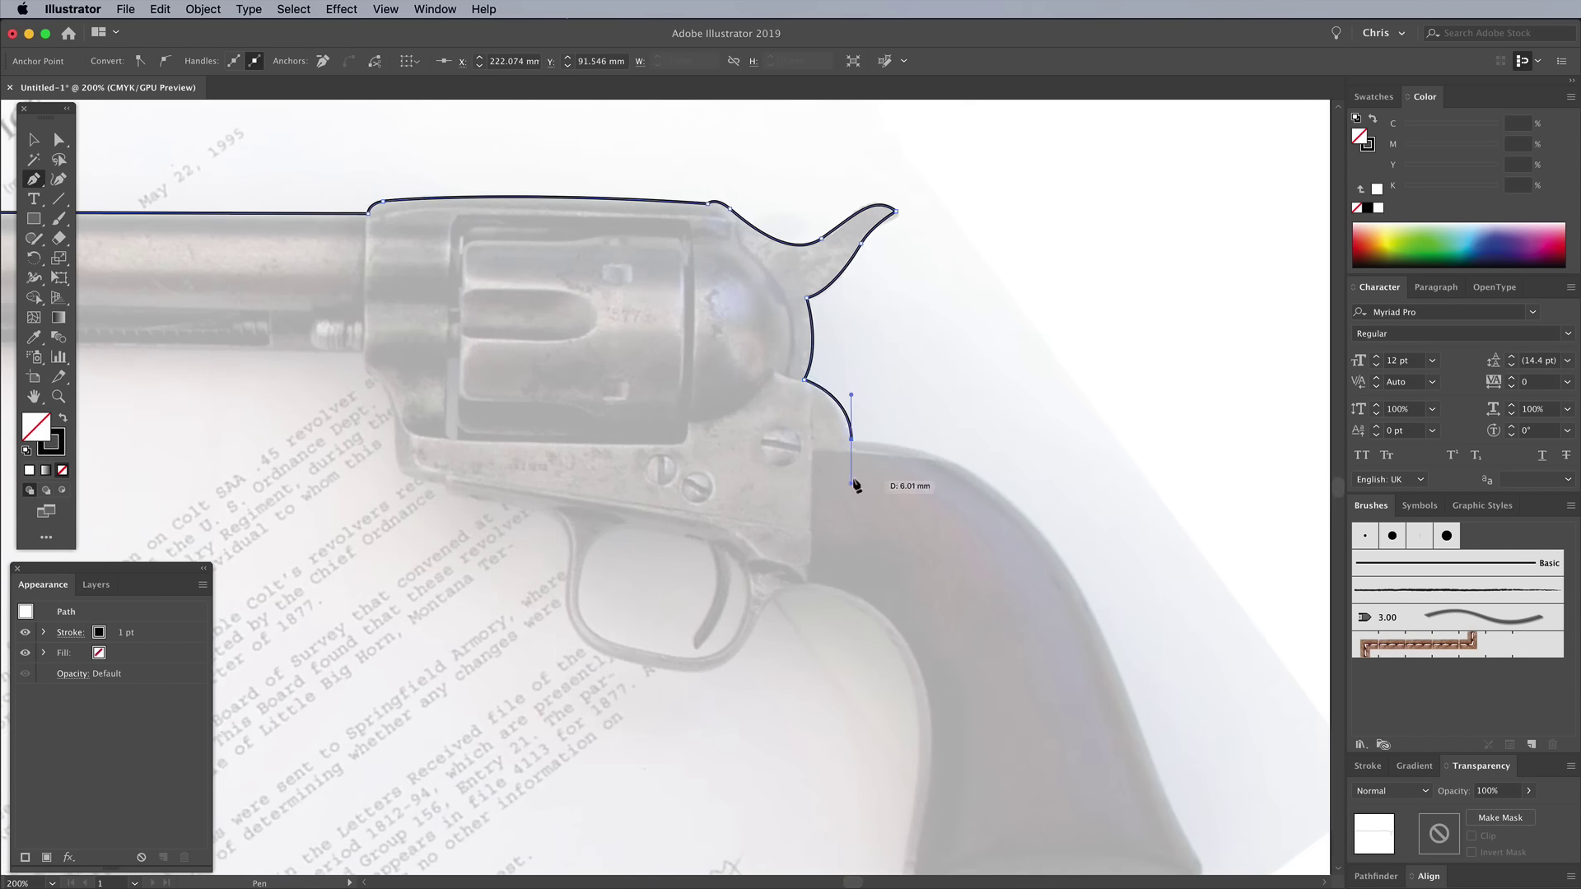
left_click_drag(1070, 659, 985, 510)
left_click_drag(1105, 713, 1126, 753)
left_click_drag(818, 717, 811, 692)
left_click_drag(739, 450, 652, 425)
left_click_drag(658, 499, 531, 521)
Step: Trace the outline around the trigger guard, along the ejector rod and under the barrel
key("super+plus")
left_click_drag(543, 405, 546, 331)
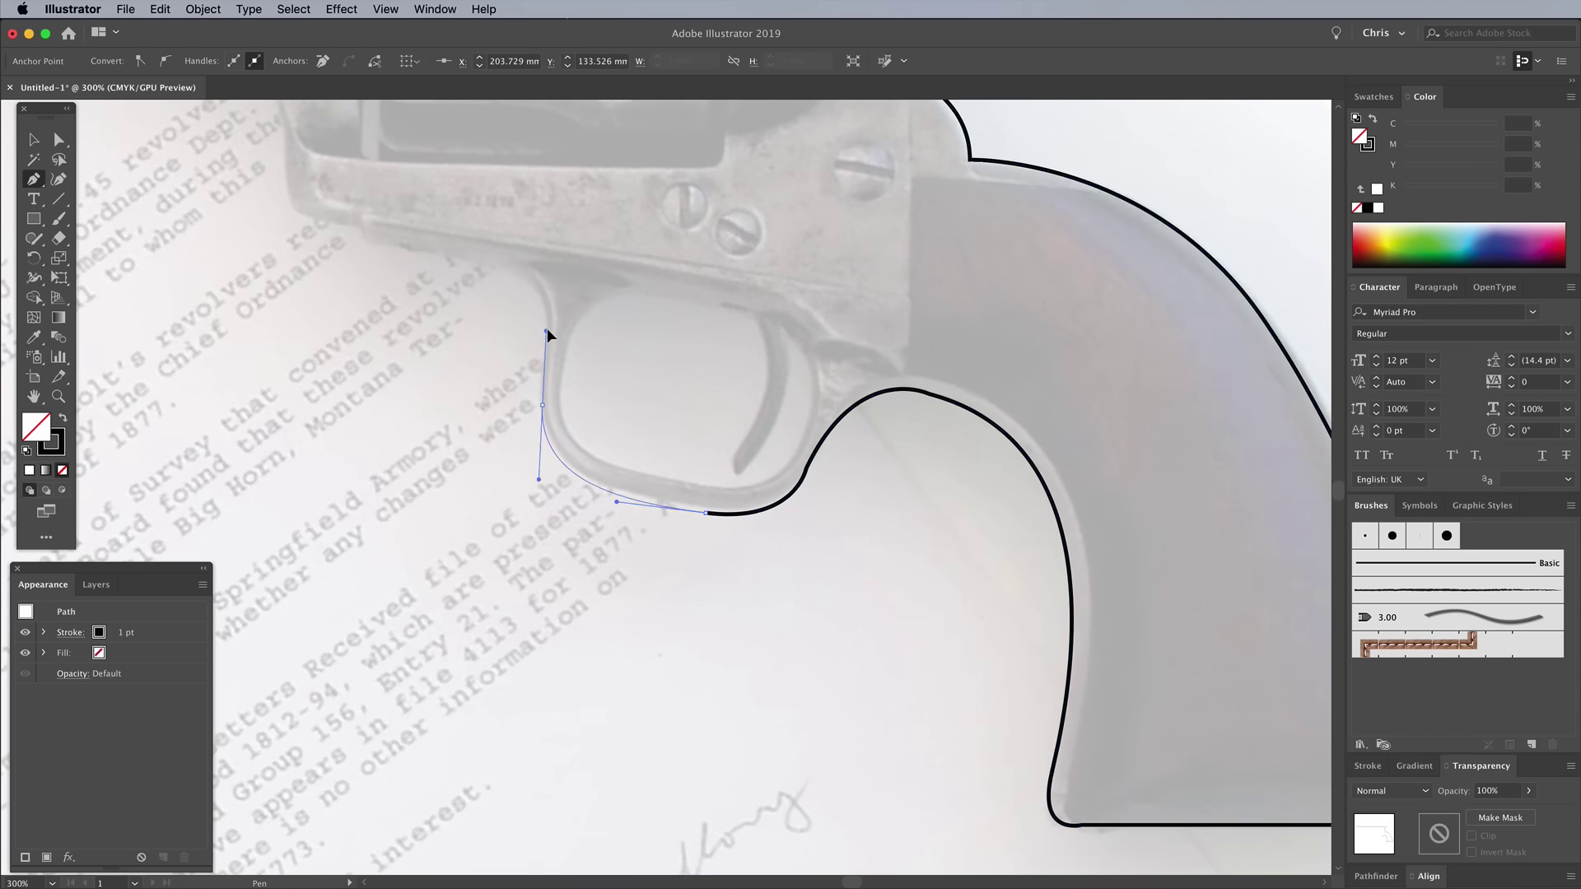
left_click_drag(486, 269, 339, 246)
left_click(364, 221)
left_click(294, 210)
left_click_drag(329, 330, 519, 598)
left_click_drag(433, 335, 880, 454)
left_click(328, 414)
left_click_drag(283, 418, 283, 396)
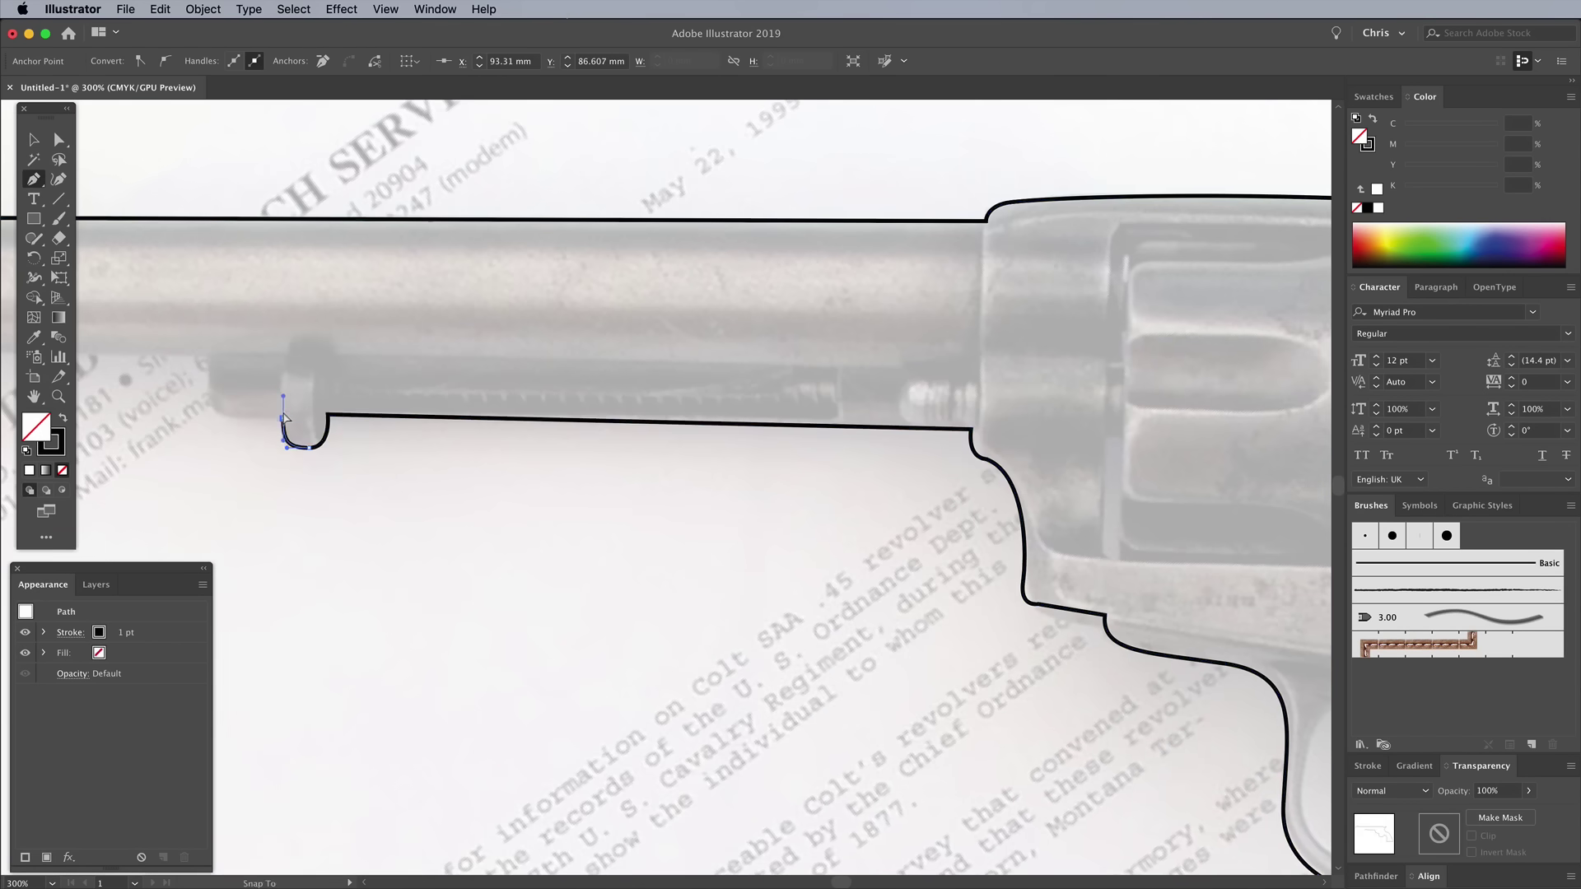
left_click(283, 418)
left_click(216, 412)
left_click_drag(361, 437, 543, 449)
left_click(579, 466)
Step: Run the outline along the barrel underside and close it at the starting point
key("super+plus")
key("super+plus")
key("super+plus")
key("super+plus")
key("super+minus")
key("super+minus")
key("super+minus")
key("super+minus")
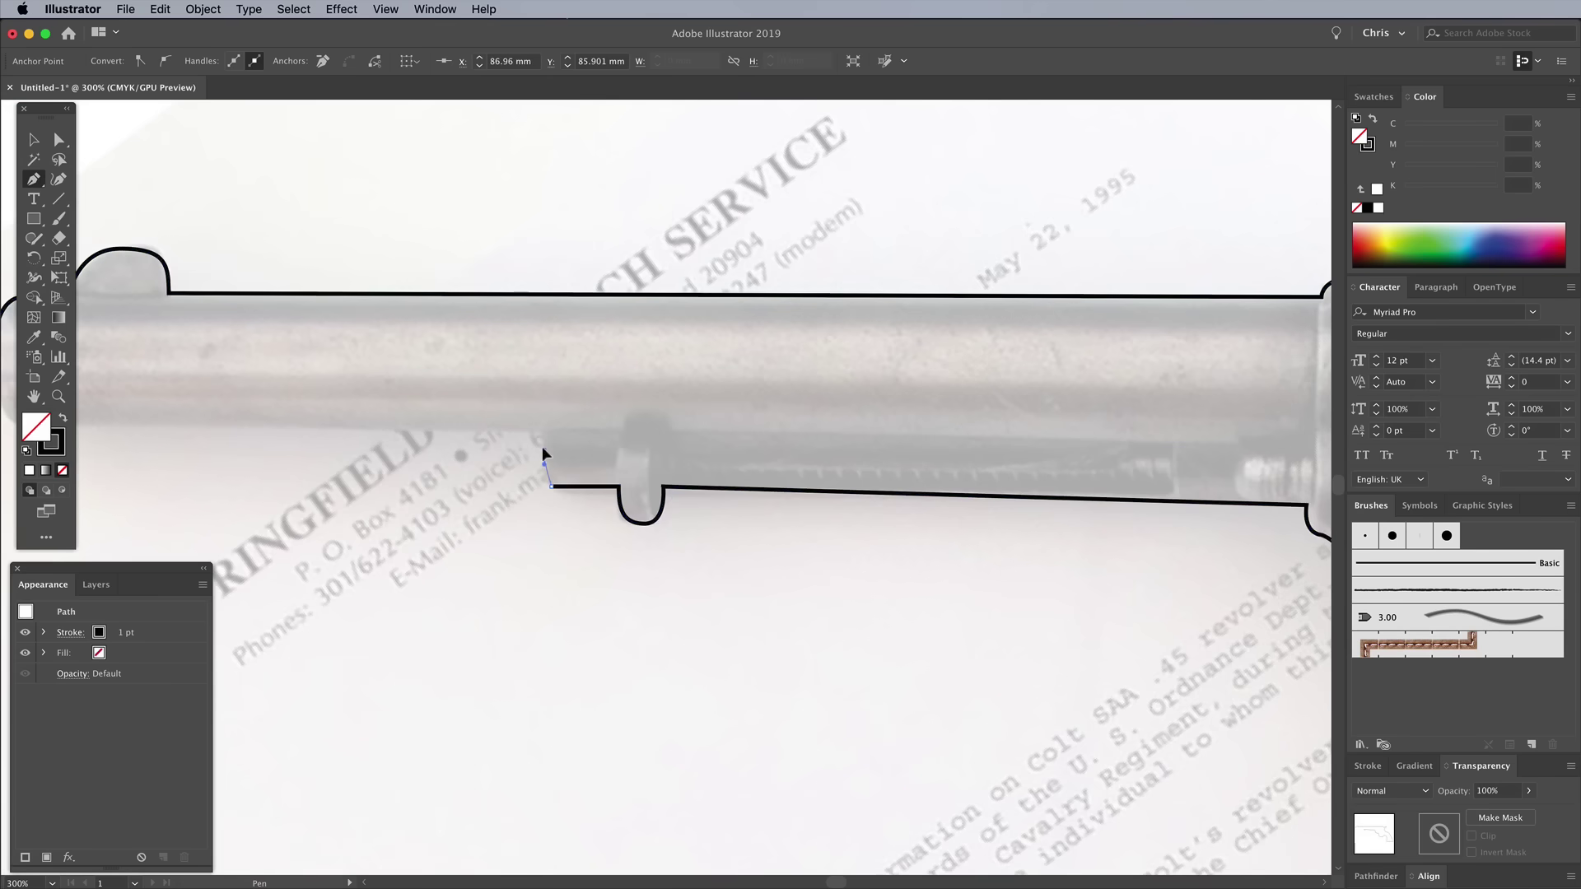
left_click(545, 430)
left_click(343, 454)
left_click_drag(310, 391, 311, 325)
left_click(335, 325)
key("super+minus")
key("super+minus")
Step: Give the finished gun outline a 3 pt stroke
key("super+shift+a")
key("v")
left_click(521, 333)
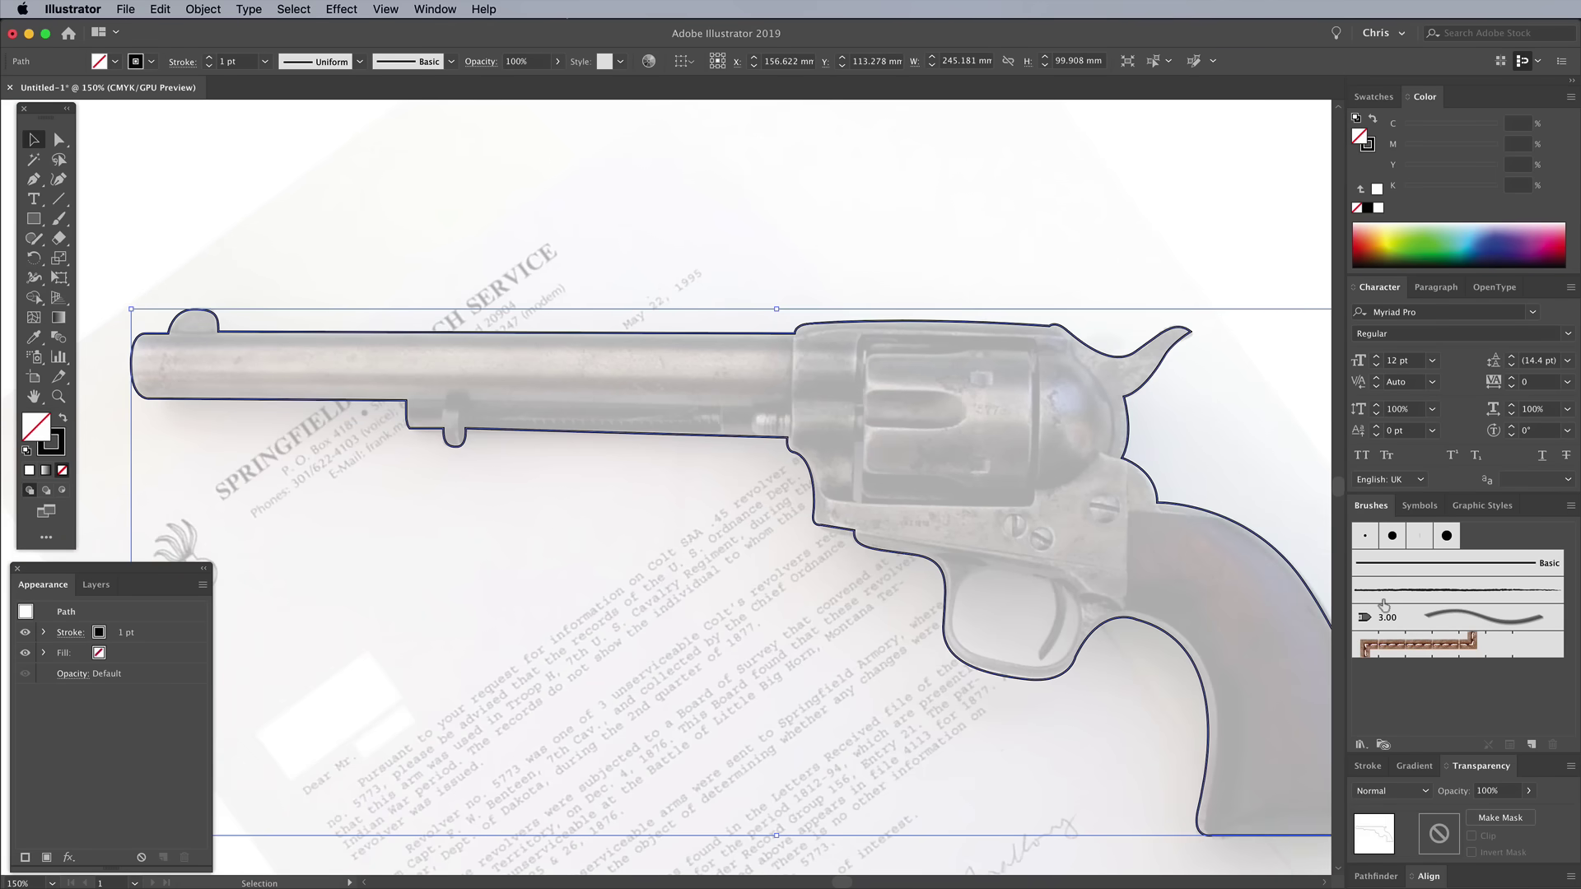
left_click(1368, 766)
left_click(1415, 718)
left_click(1414, 718)
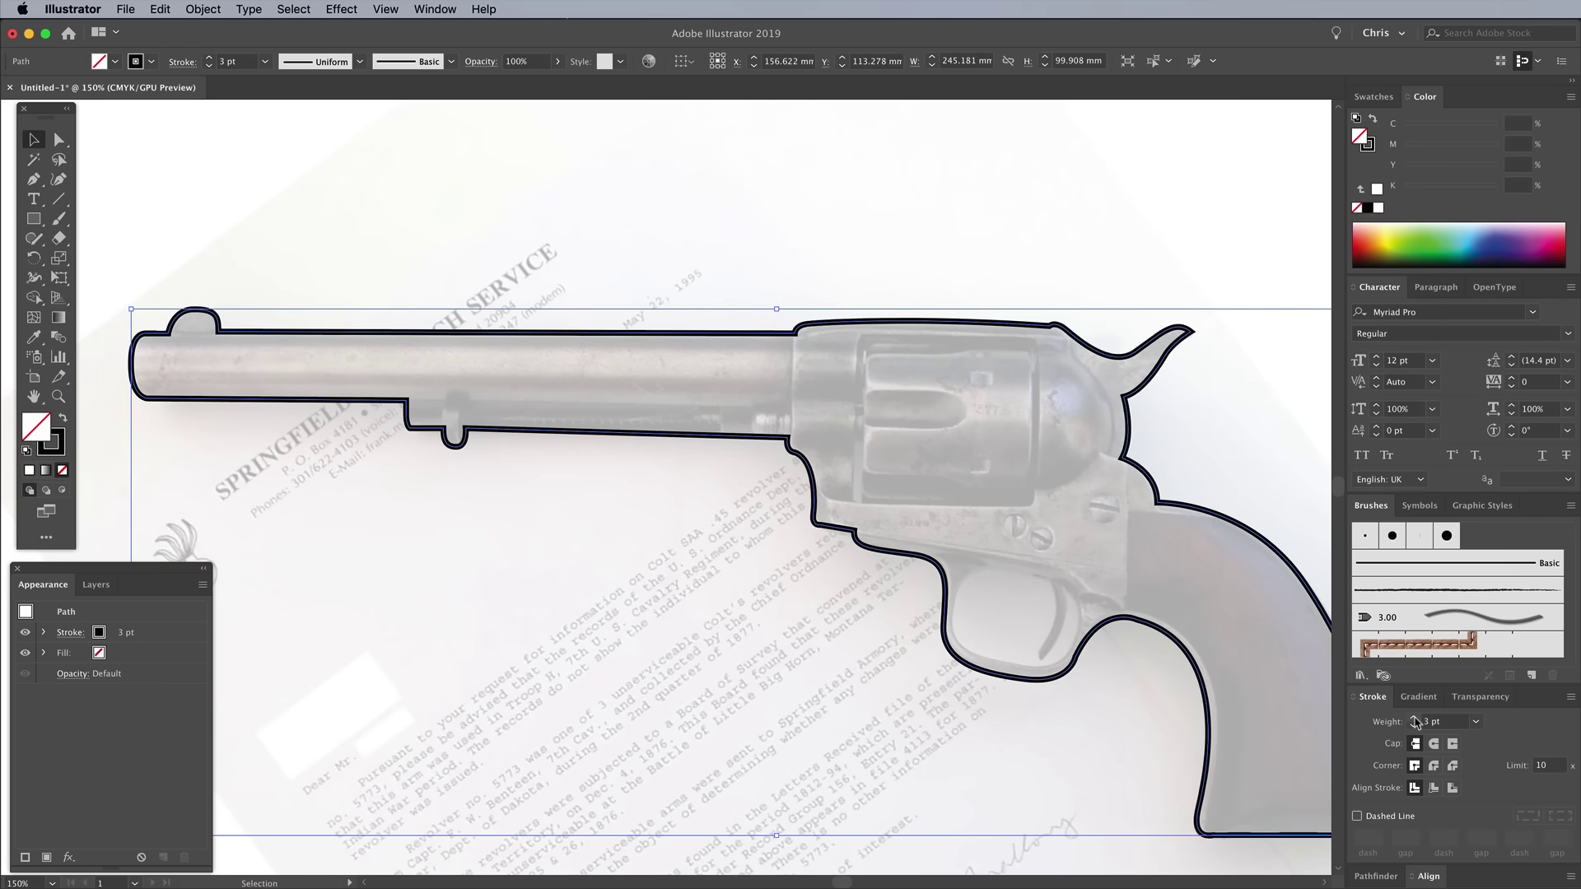
Step: Draw a pen line under the front sight, zoomed in closely
left_click(506, 487)
key("p")
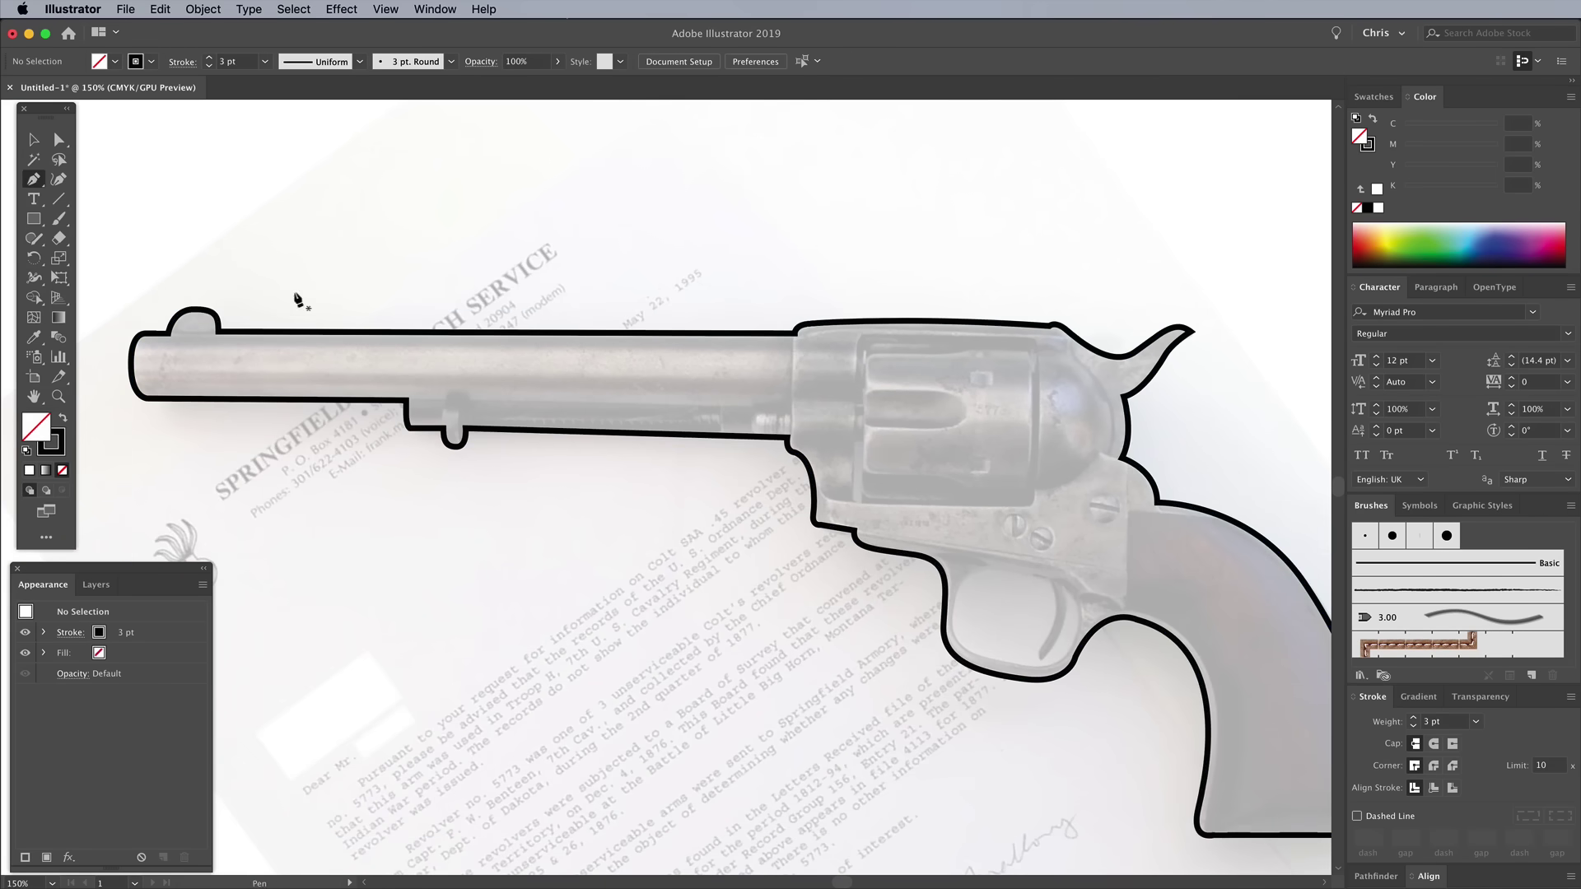
left_click_drag(202, 348, 639, 466)
key("super+plus")
key("super+plus")
key("super+plus")
left_click(507, 392)
left_click(640, 389)
left_click(534, 317, "super")
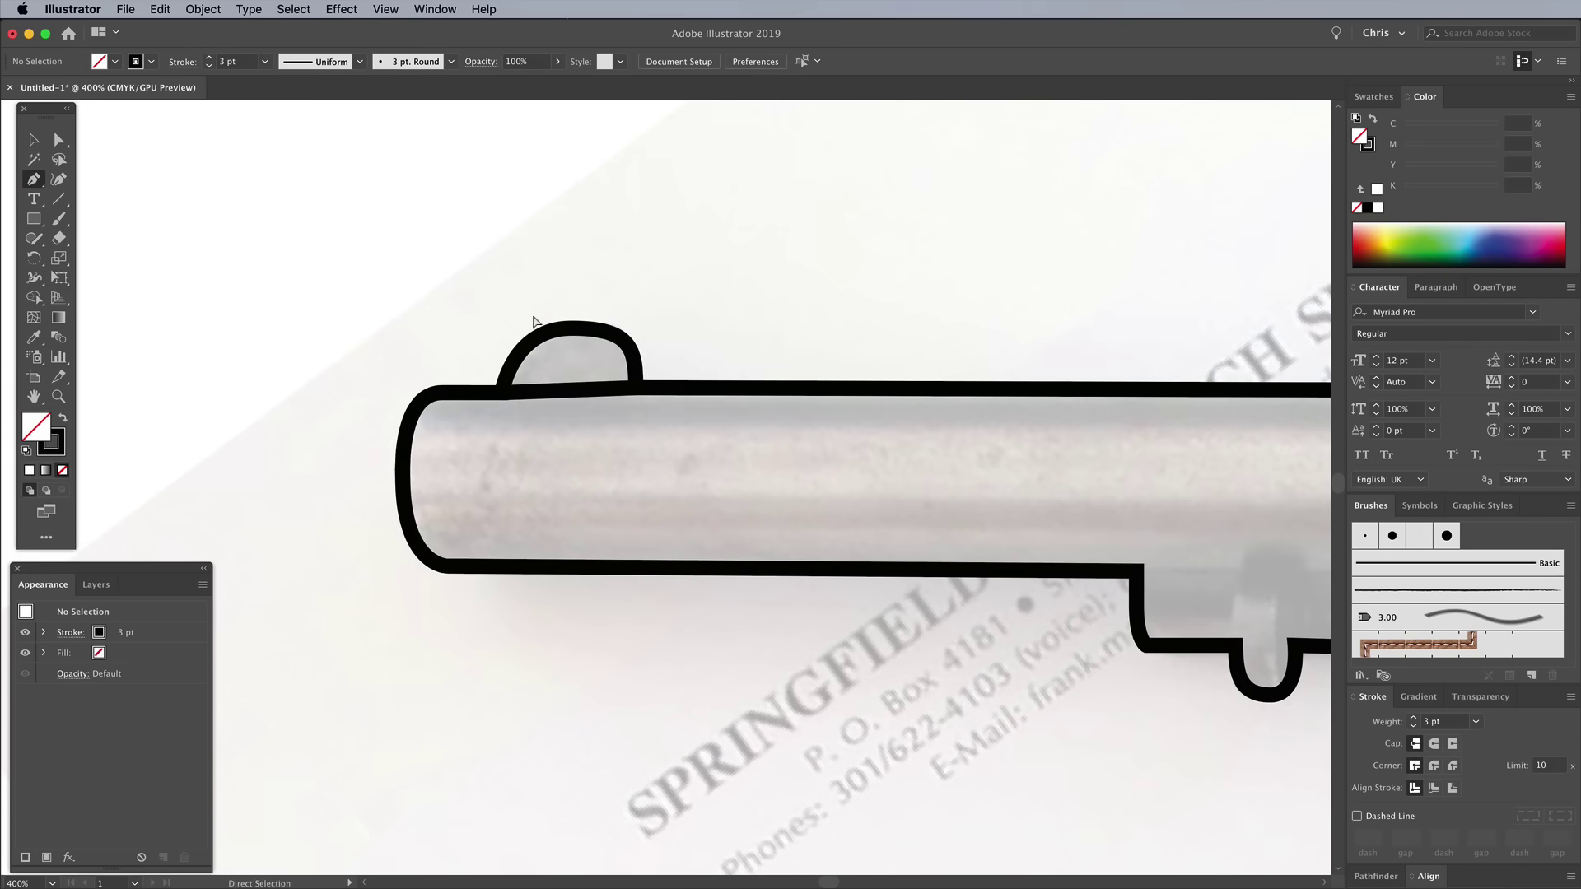
key("super+minus")
key("super+minus")
Step: Trace the barrel line, the cylinder's frame outline and the upper cylinder flute
left_click_drag(889, 473, 434, 450)
left_click(441, 508)
left_click(953, 512)
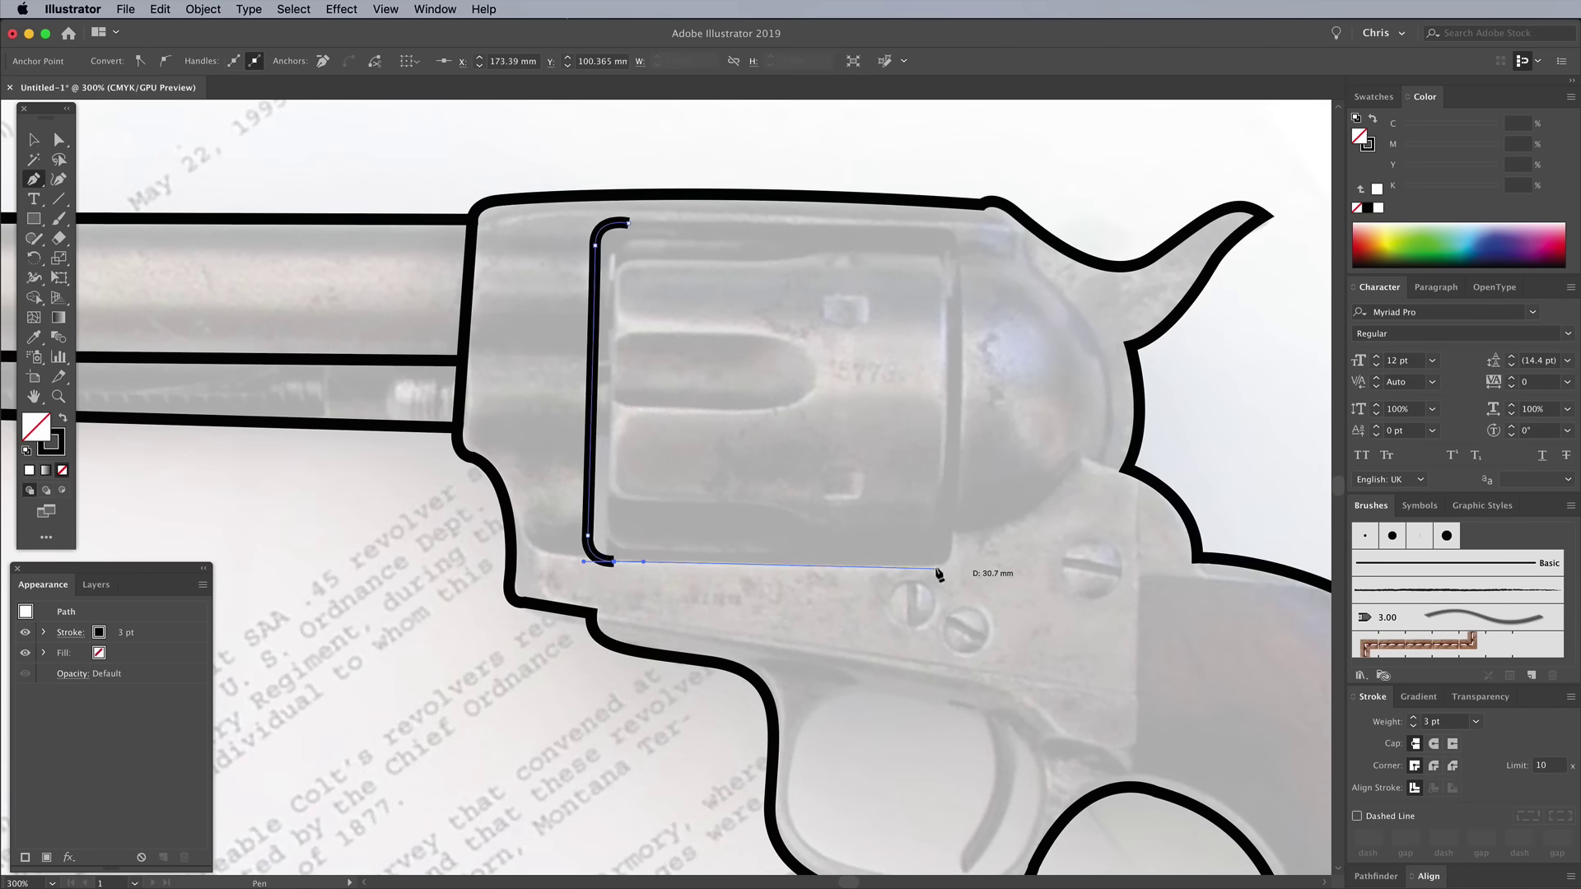
left_click(937, 566)
left_click(956, 245)
left_click(628, 223)
left_click(612, 227)
left_click(604, 560)
left_click(611, 316)
Step: Trace the middle and lower cylinder flutes
left_click_drag(817, 373, 818, 409)
left_click(755, 413)
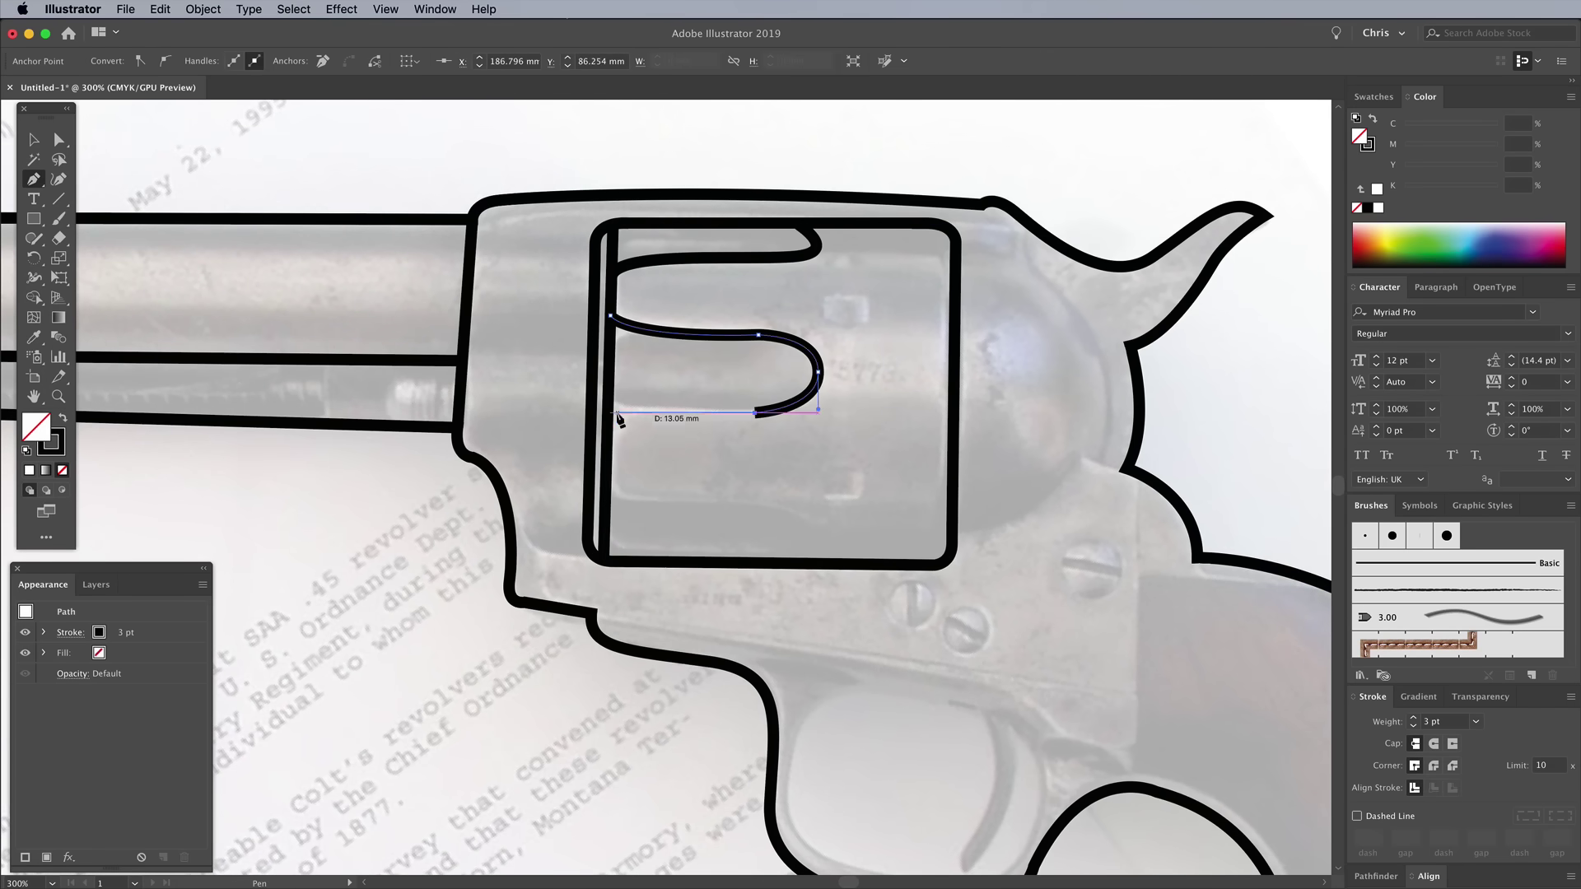
left_click_drag(613, 429, 606, 448)
key("super+shift+a")
left_click(609, 486)
left_click_drag(688, 503, 741, 504)
left_click(818, 561)
key("super+shift+a")
Step: Draw the curve and straight lines along the frame's front and a vertical frame line
left_click(498, 485)
left_click_drag(531, 547, 543, 572)
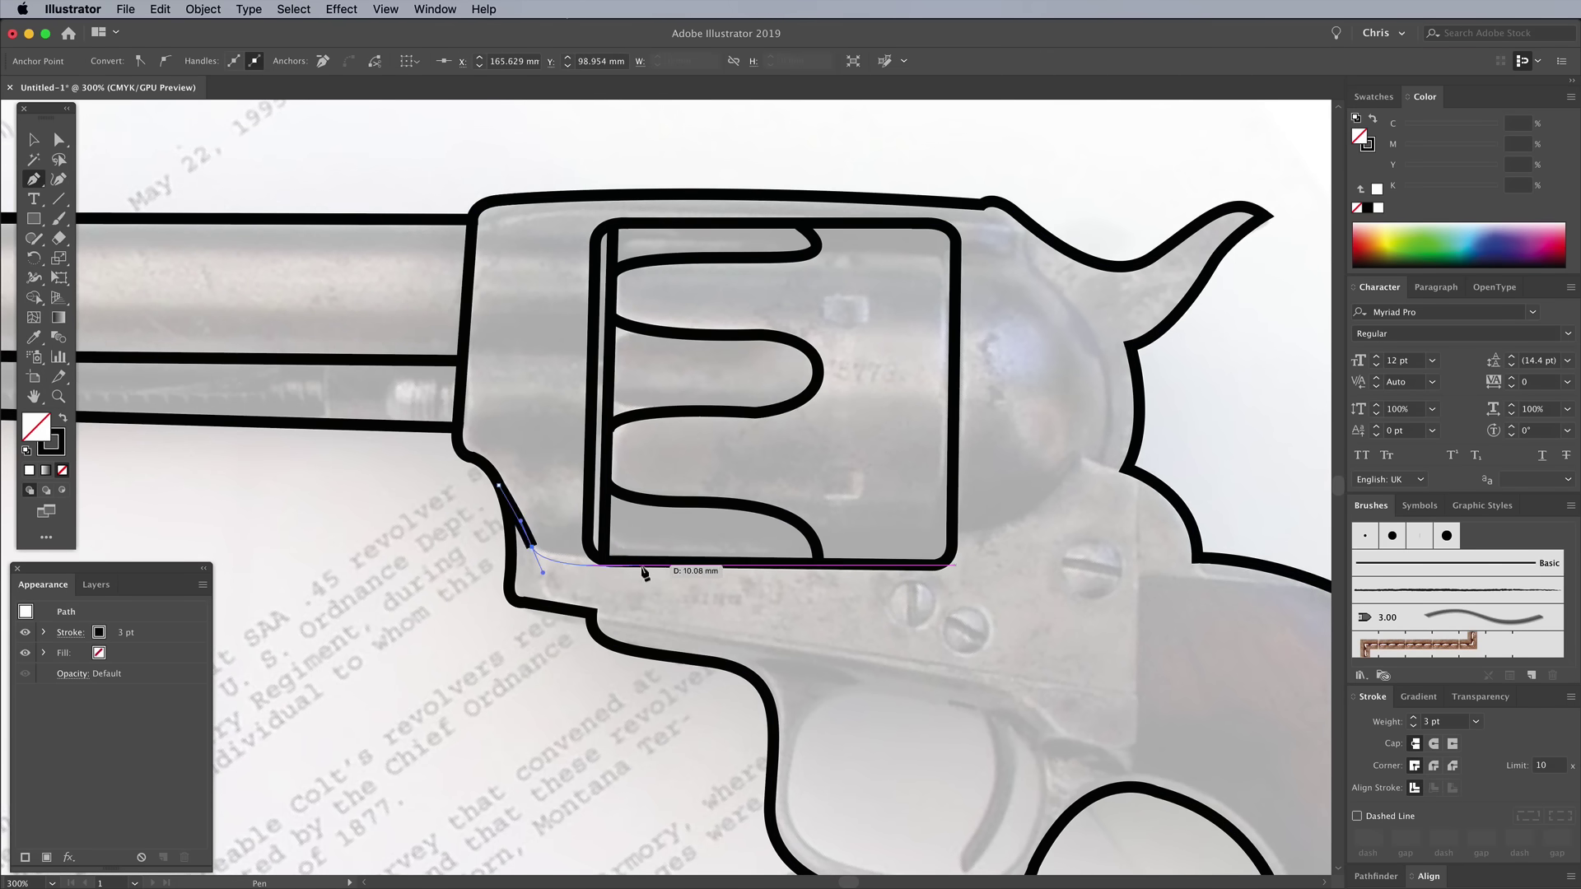
left_click(642, 567)
left_click(641, 592, "super")
left_click(582, 550)
left_click(1121, 633)
left_click(870, 556)
Step: Curve a line around the recoil shield and add short frame lines
left_click(874, 247)
left_click(675, 499)
left_click_drag(823, 369, 848, 242)
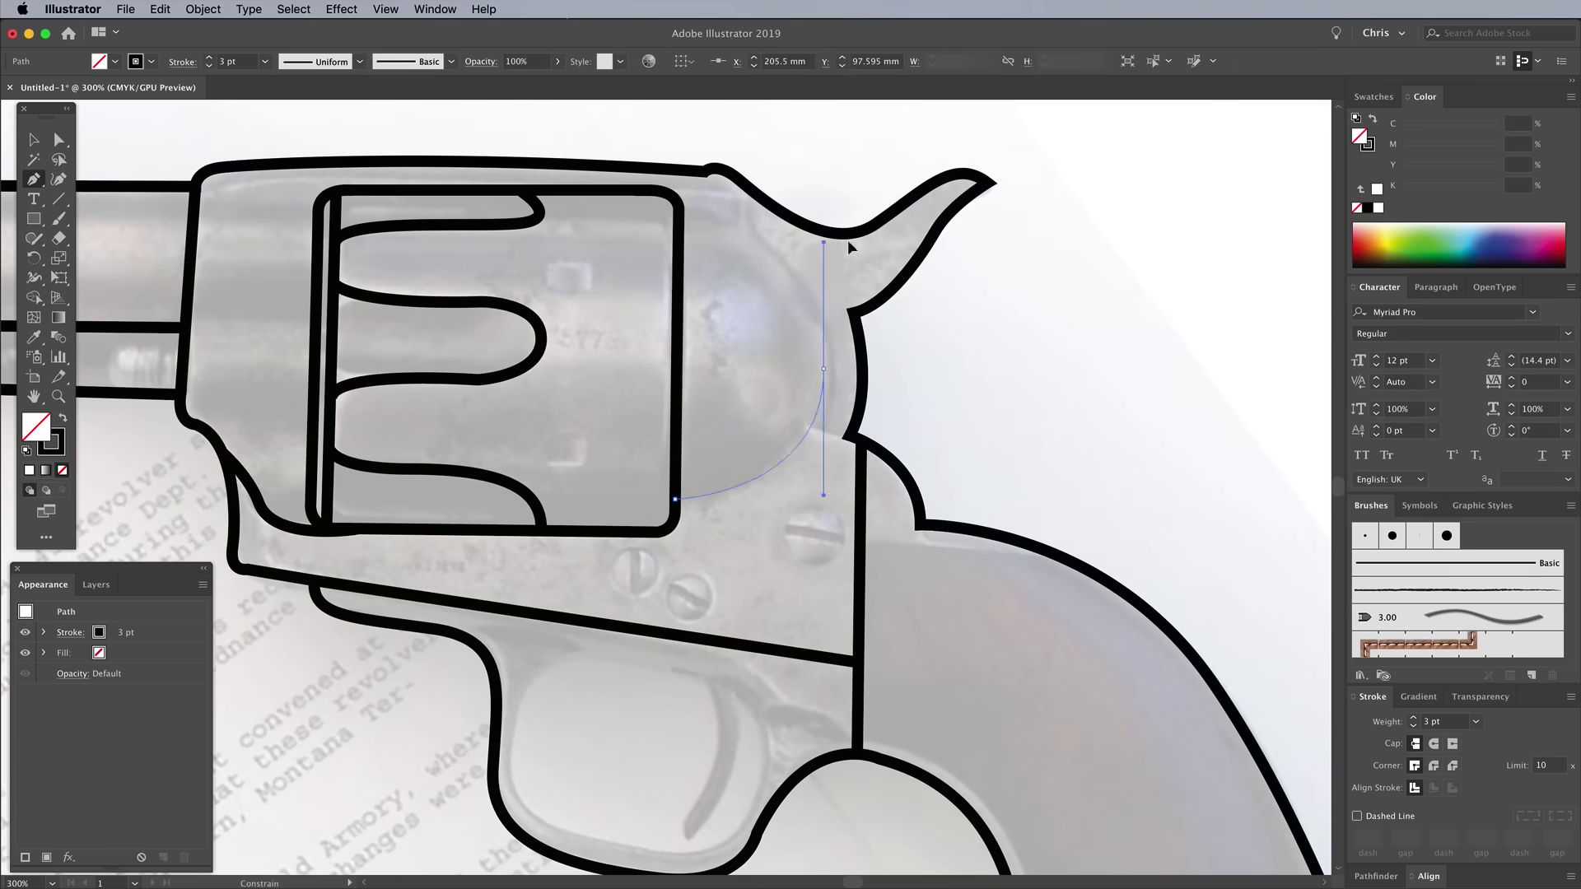
left_click(681, 207)
left_click(854, 434)
left_click(809, 418)
left_click(809, 461)
Step: Draw the lines at the cylinder front and delete a stray short line
left_click(477, 254)
left_click(595, 253)
left_click(601, 200)
left_click(477, 204)
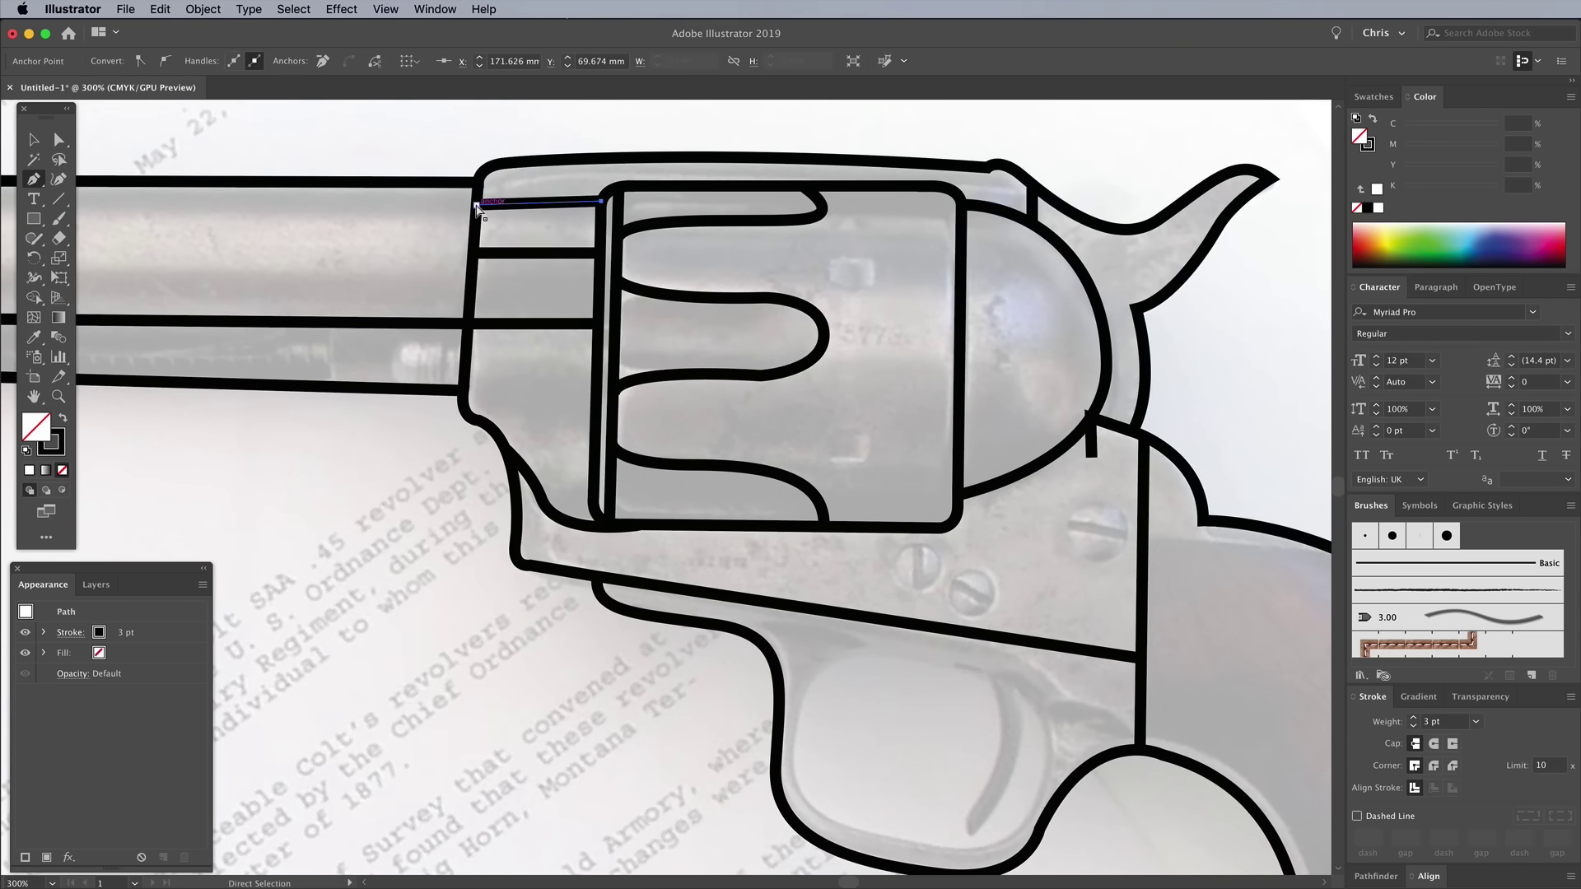
left_click(385, 9)
left_click(428, 399)
key("super+shift+a")
left_click_drag(1095, 461, 845, 334)
left_click(844, 333, "super")
key("Delete")
Step: Trace the inner trigger-guard loop, the trigger shape and the line across the grip top
left_click(639, 588)
left_click_drag(555, 502, 562, 426)
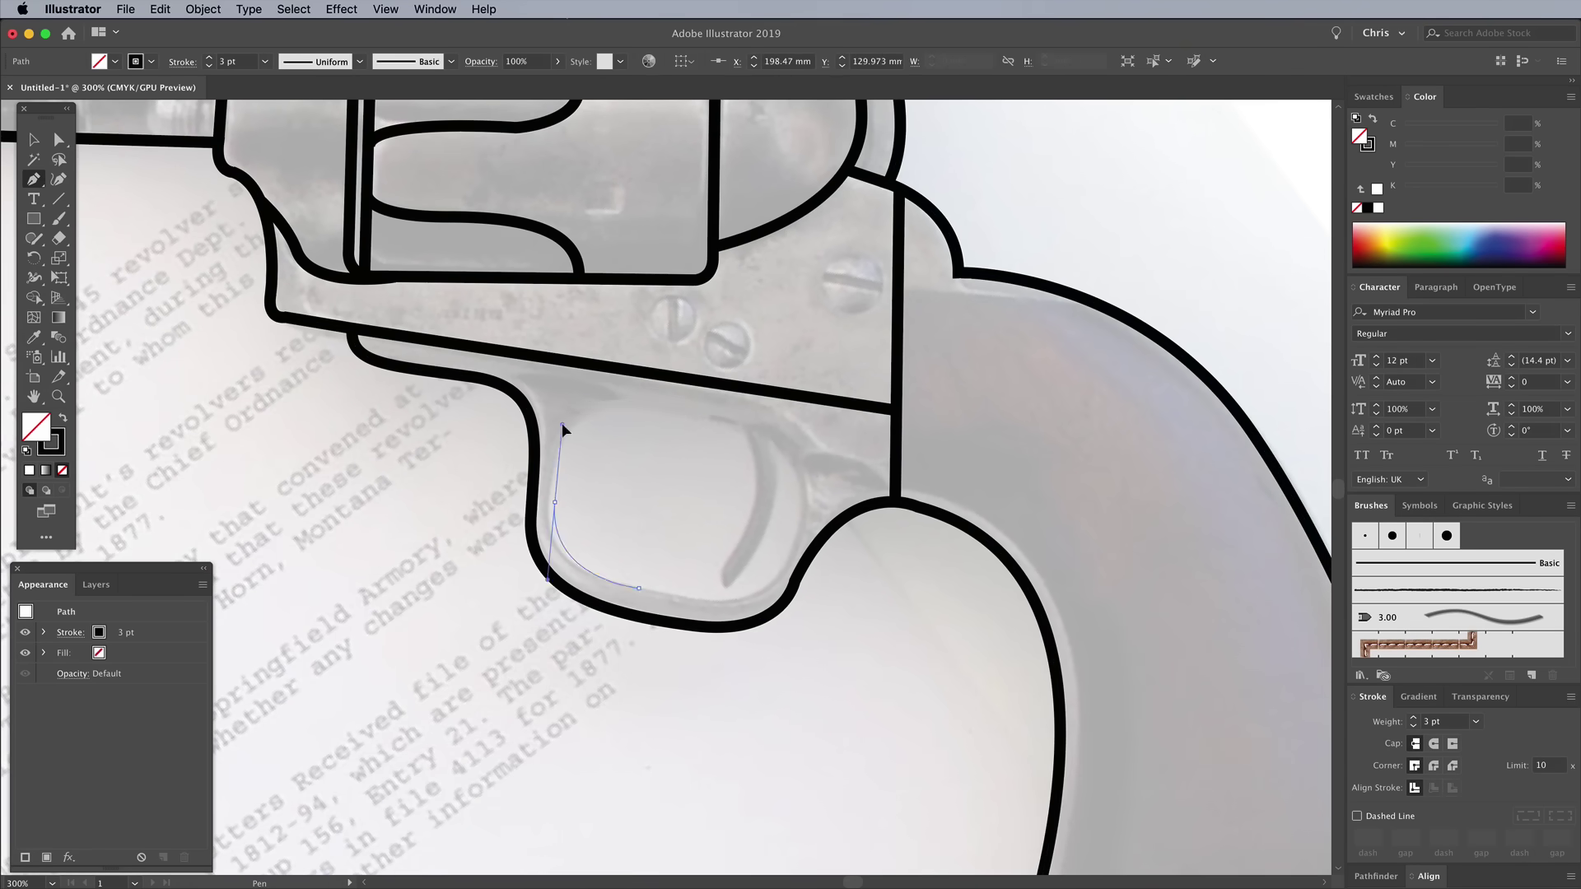
left_click(616, 408)
left_click(735, 423)
left_click(801, 494)
left_click(639, 588)
left_click(734, 426)
left_click(715, 562)
left_click(685, 249)
left_click(874, 263)
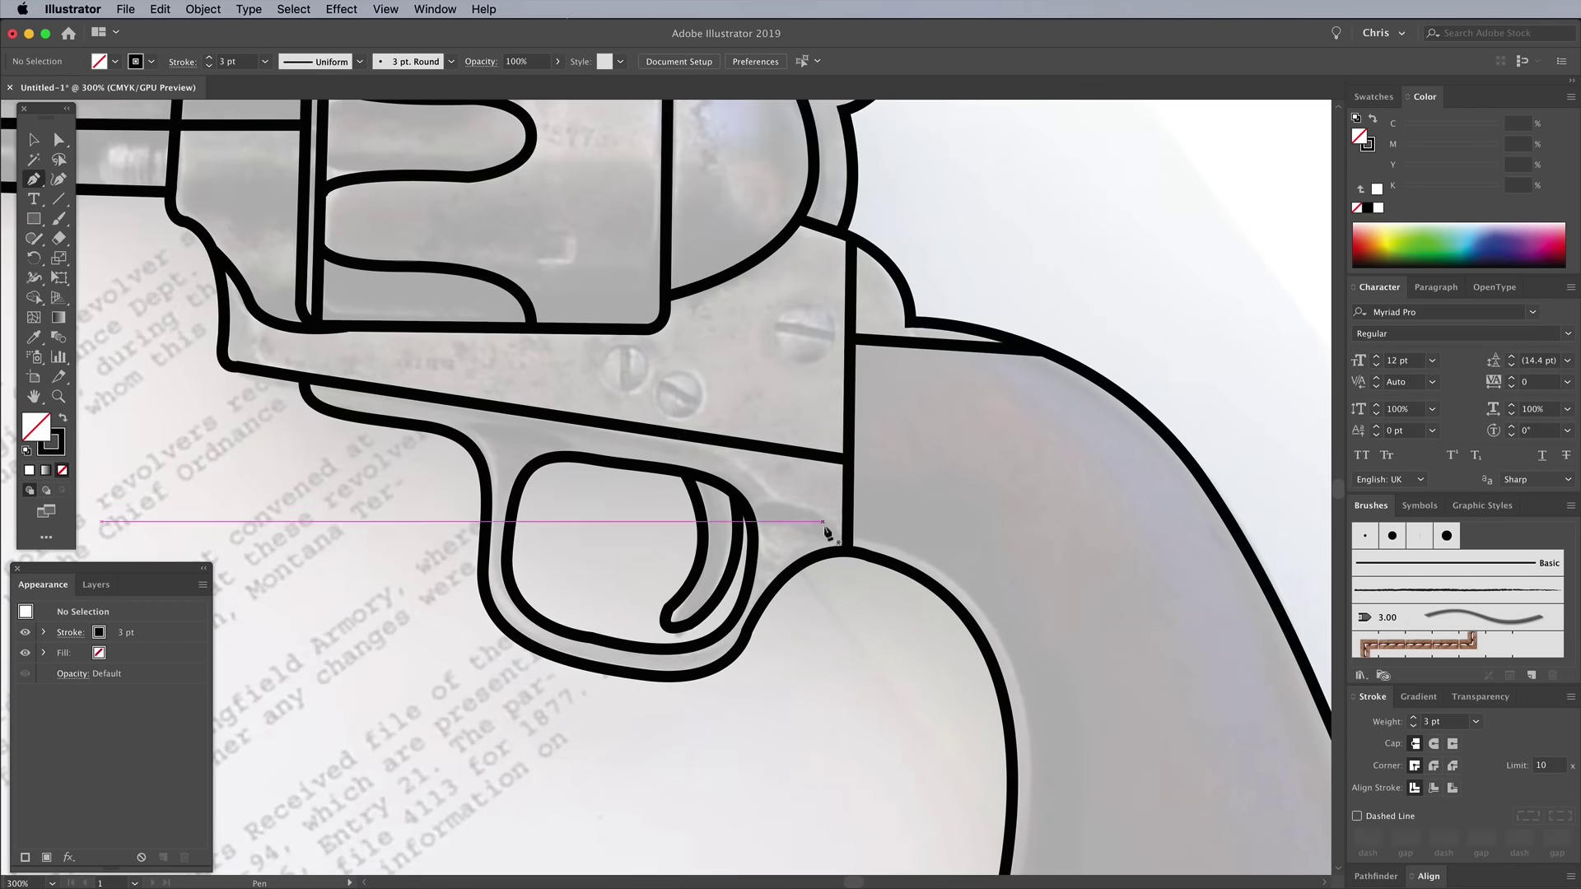
Step: Draw three screw circles near the hammer, lower frame and front, then zoom out
scroll(705, 448, "up", 2)
scroll(706, 448, "left", 2)
left_click(33, 218)
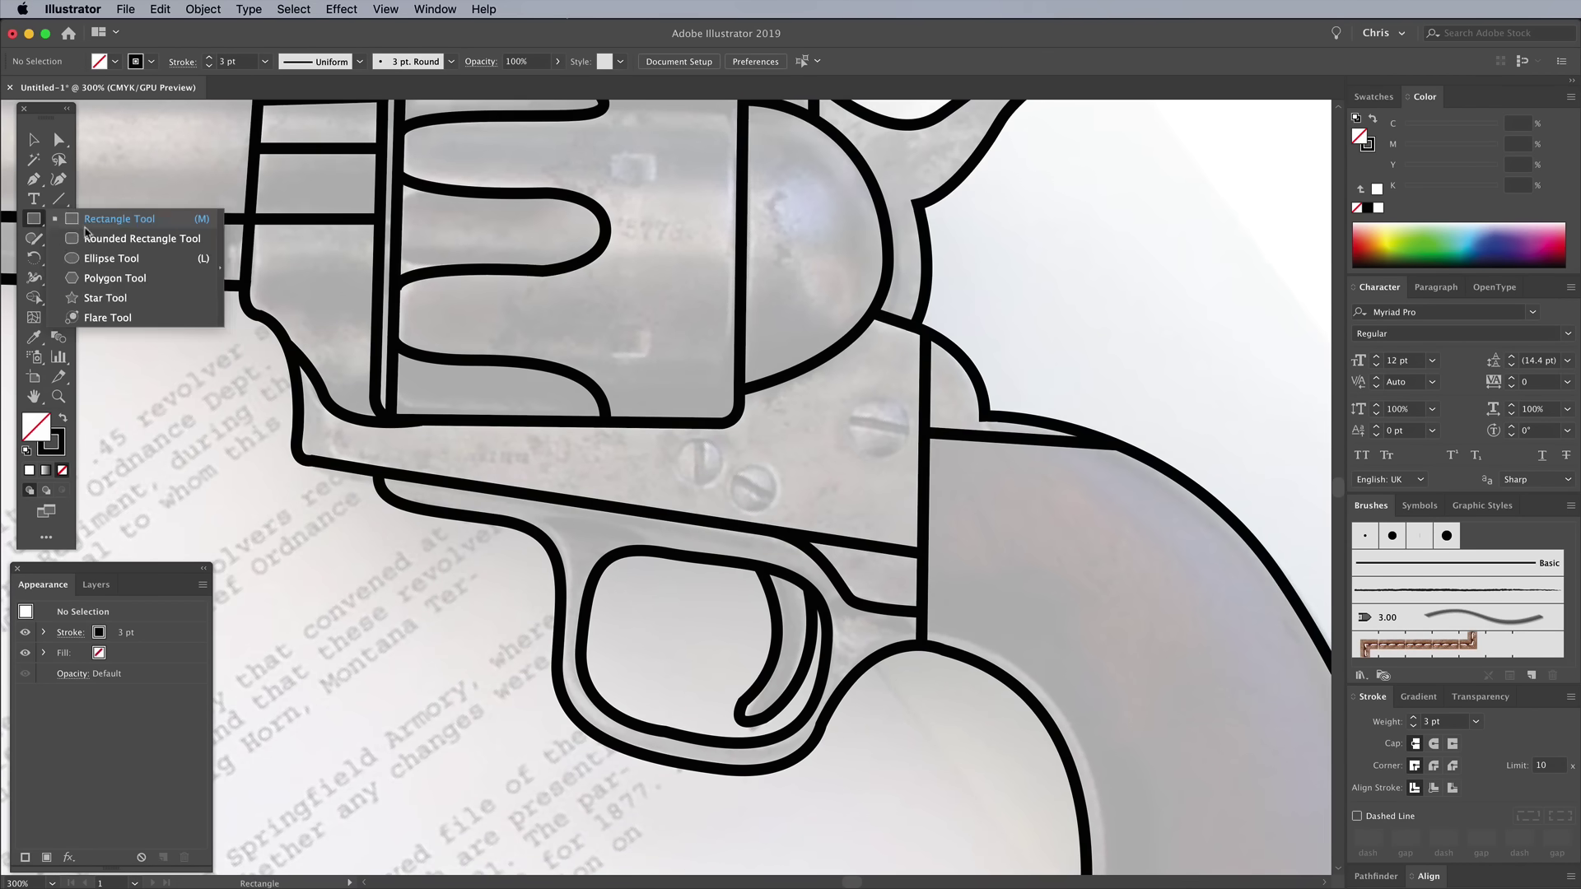
left_click(111, 258)
left_click_drag(847, 395, 904, 451)
left_click_drag(744, 469, 782, 511)
left_click_drag(678, 443, 720, 485)
key("v")
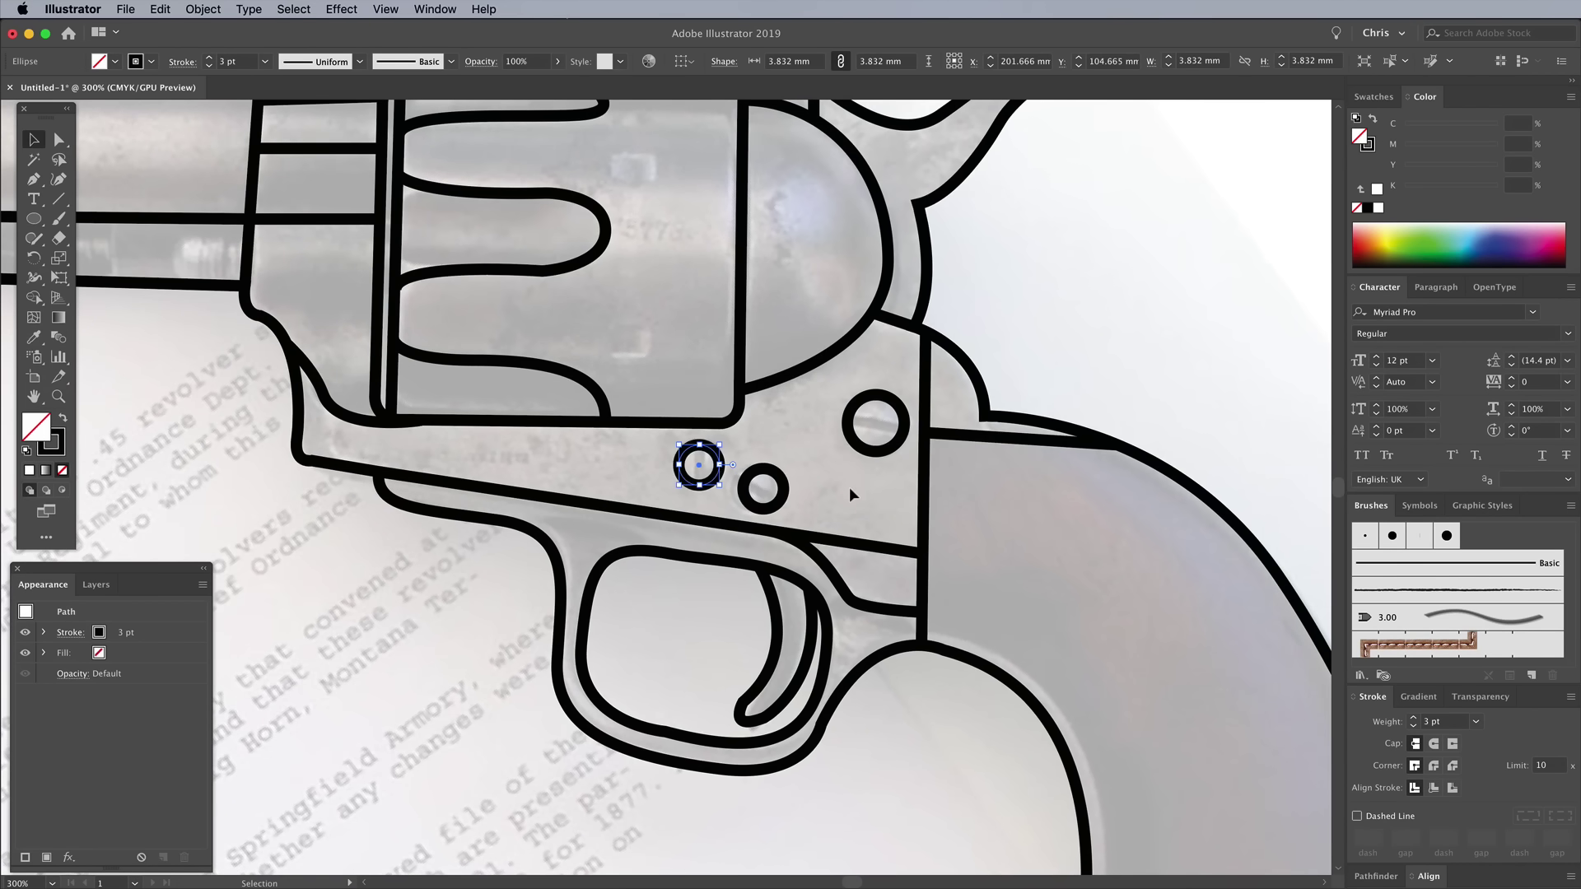
left_click(852, 494)
key("super+minus")
key("super+minus")
key("super+minus")
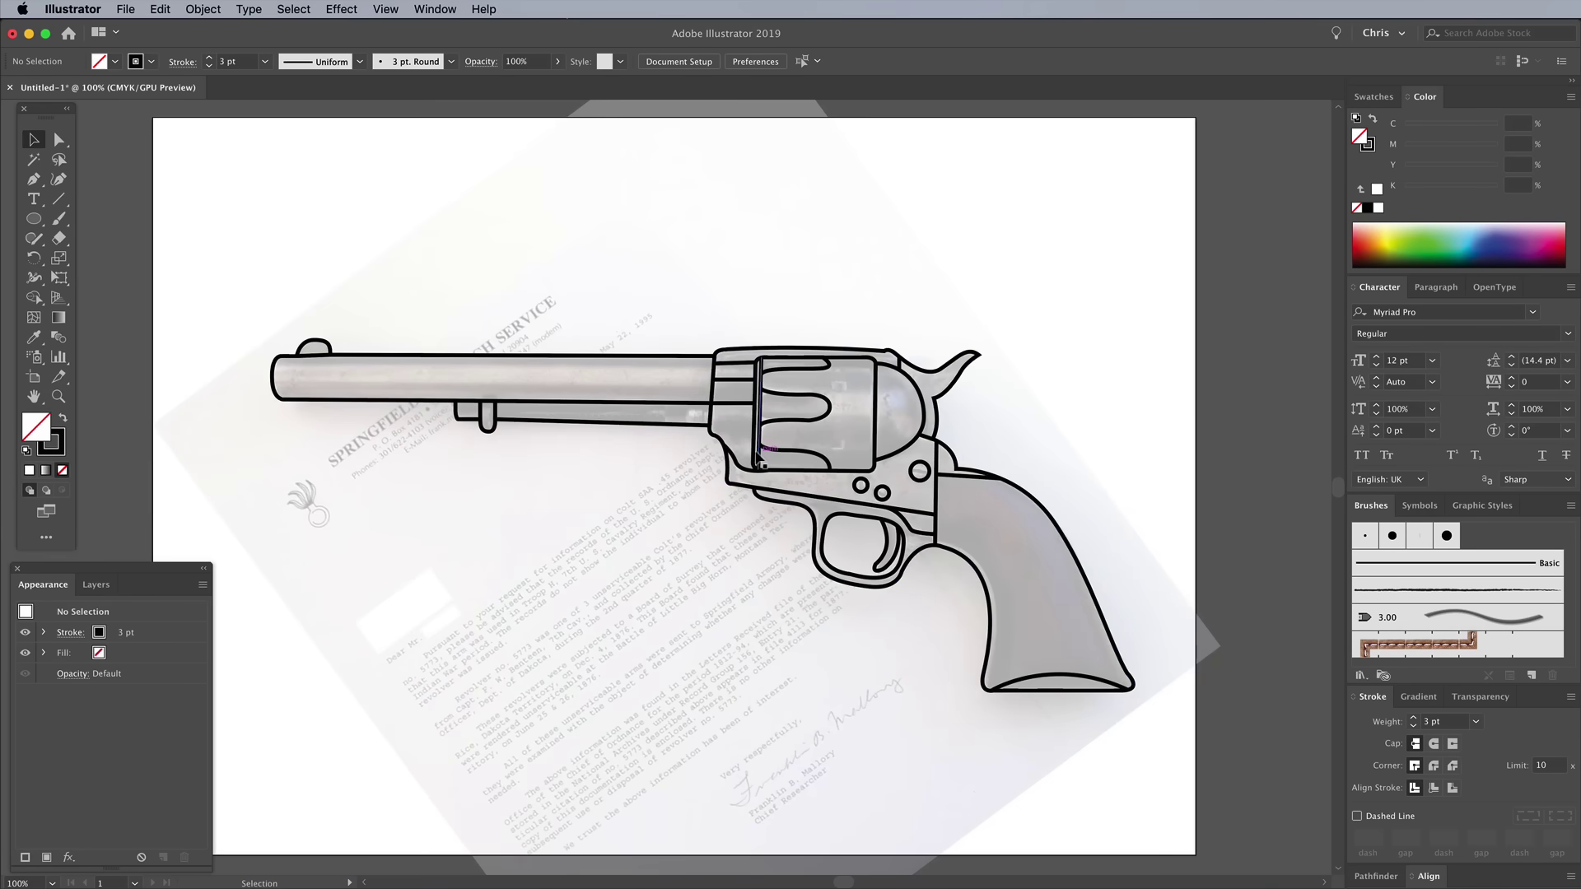
Step: Paste a copy of the revolver outline behind the original, filled solid black with no stroke
left_click(417, 355)
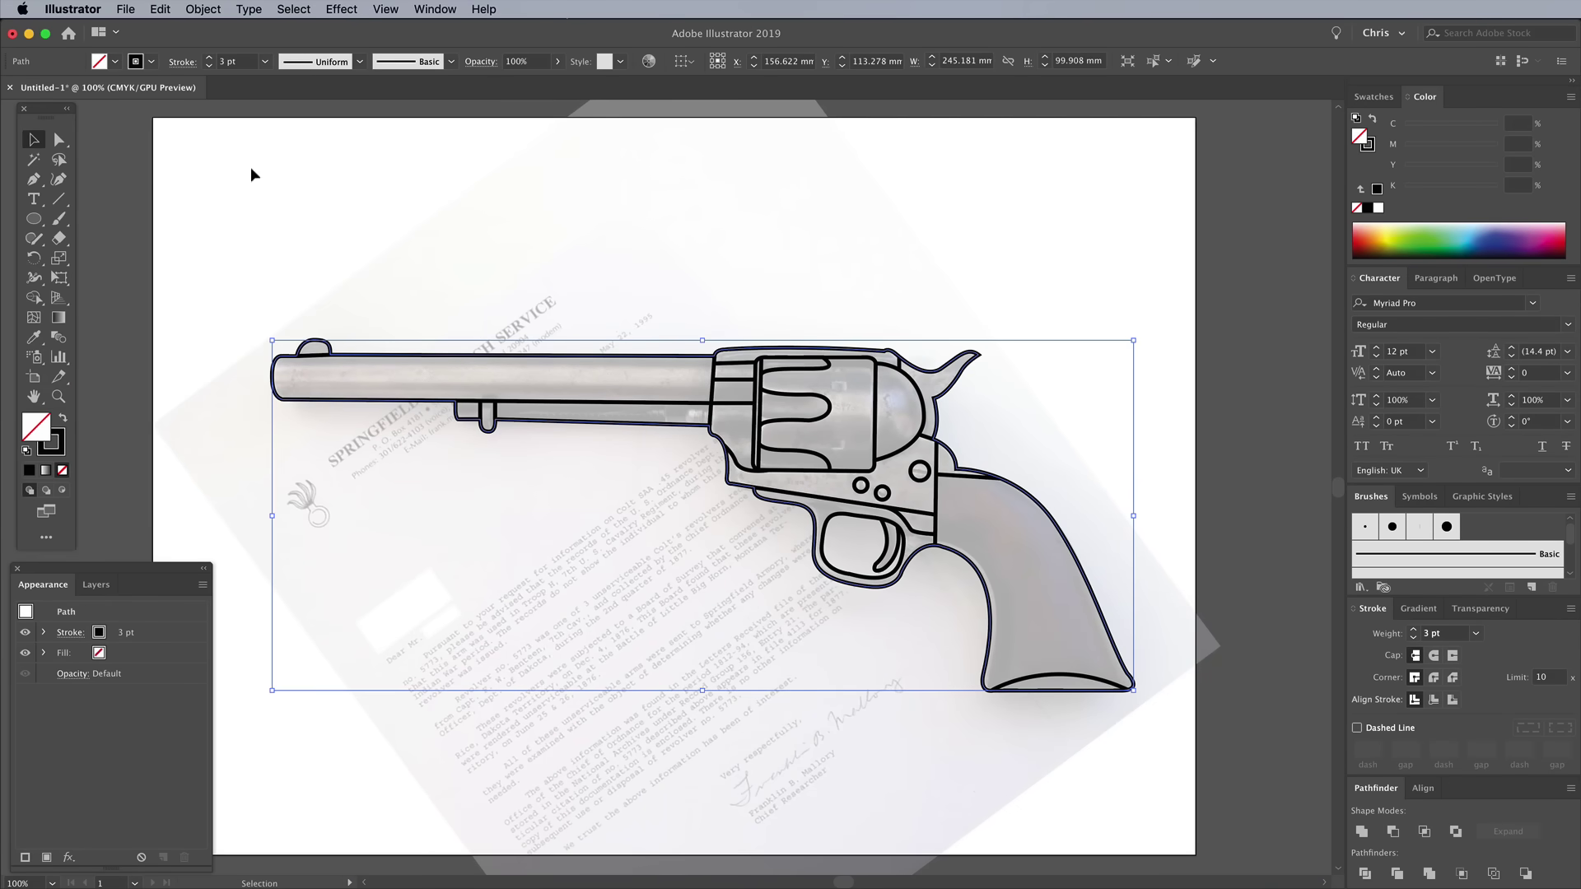
left_click(160, 9)
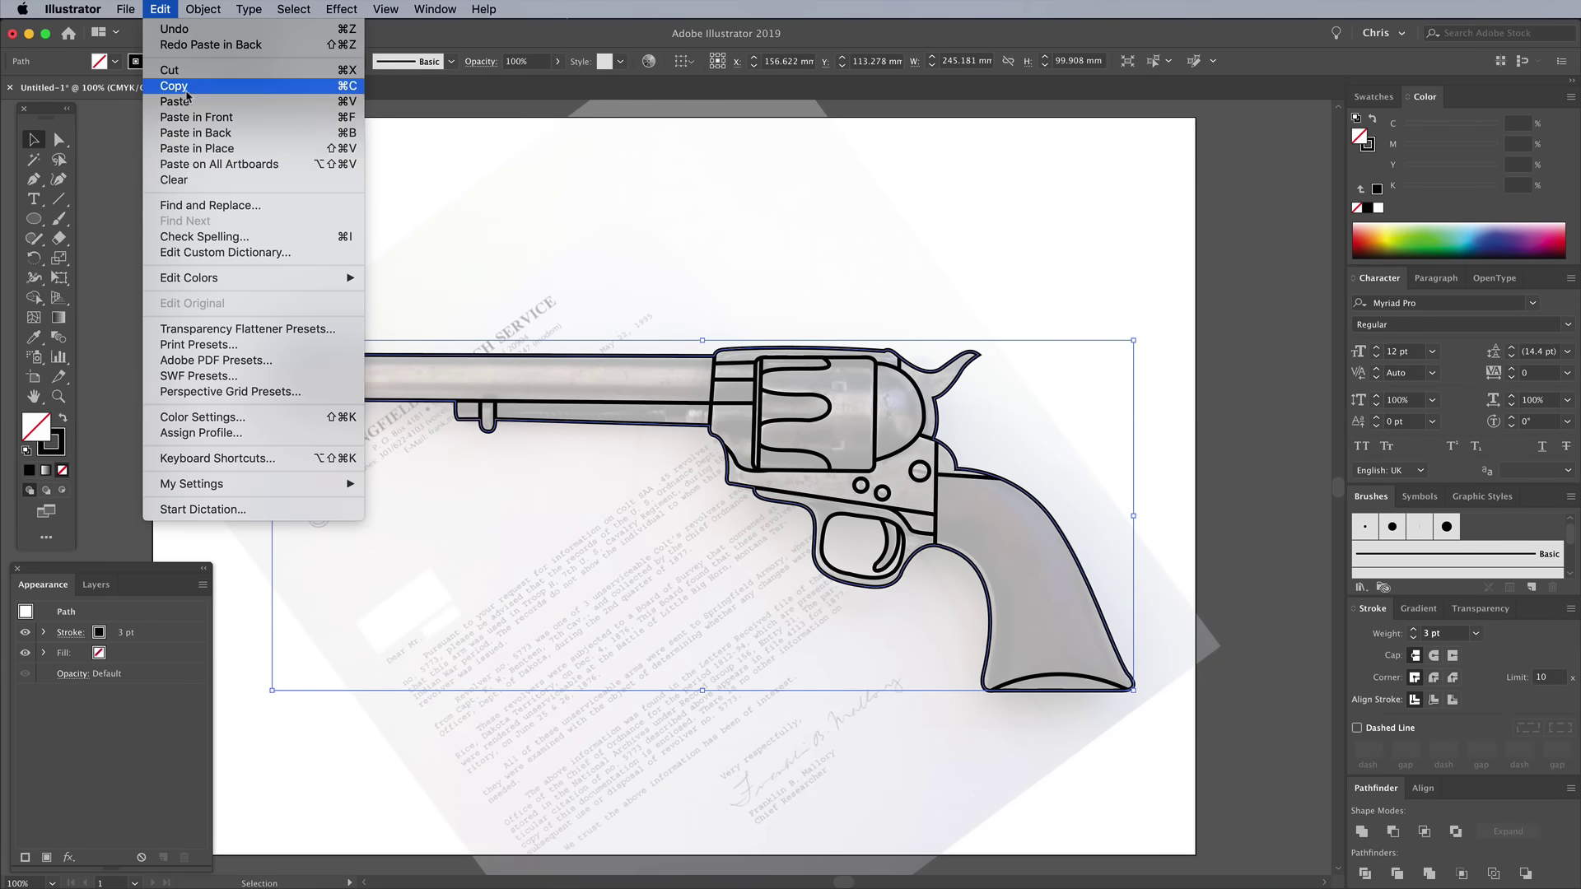
left_click(188, 88)
left_click(159, 9)
left_click(198, 133)
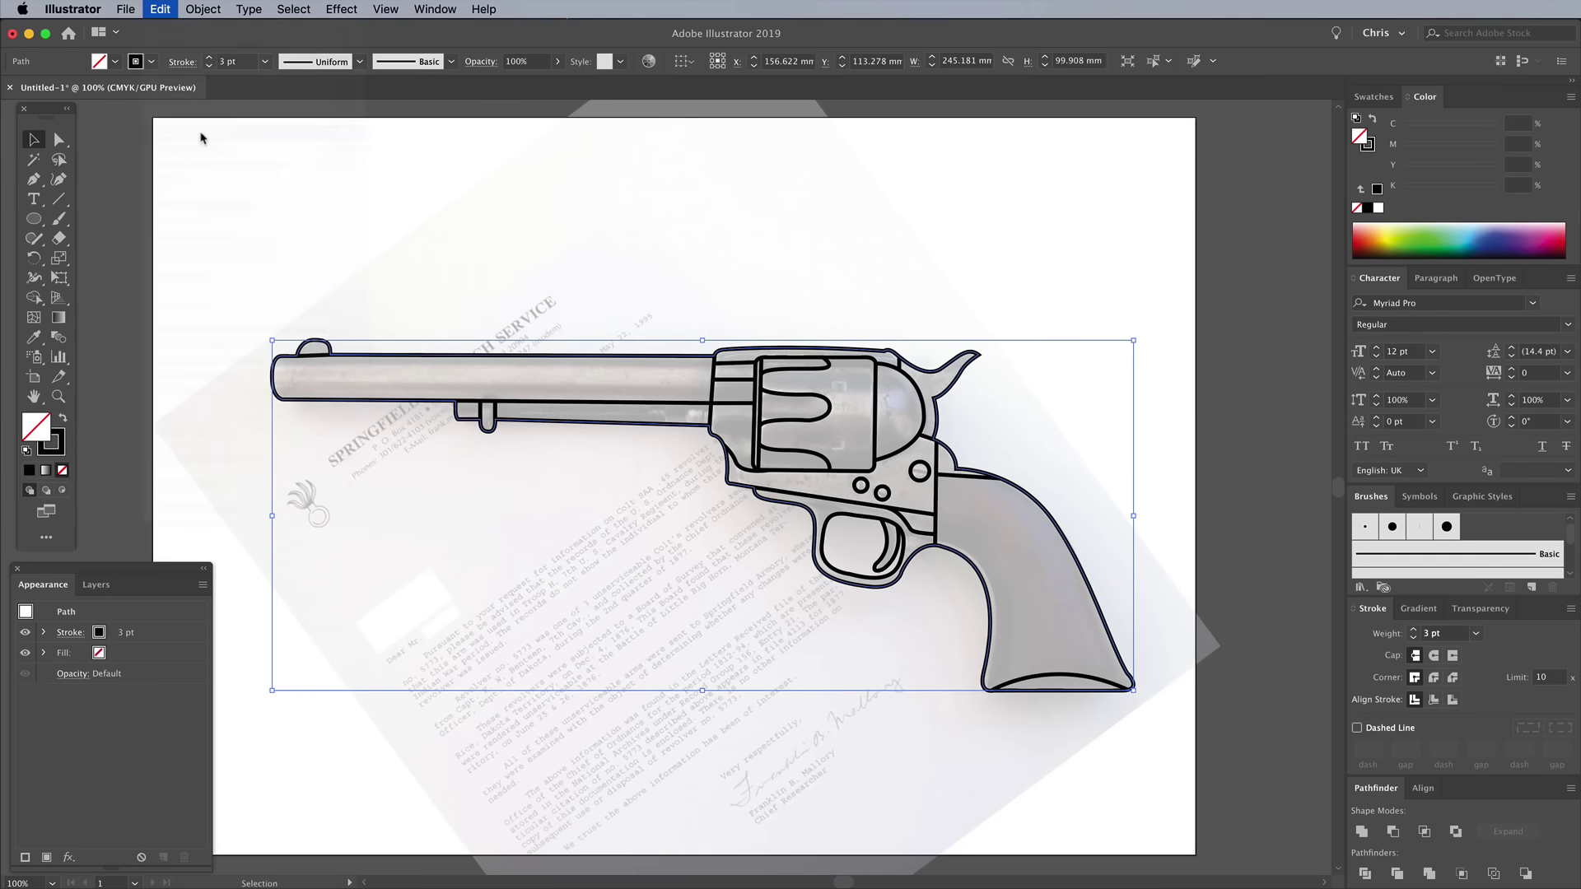
left_click(63, 420)
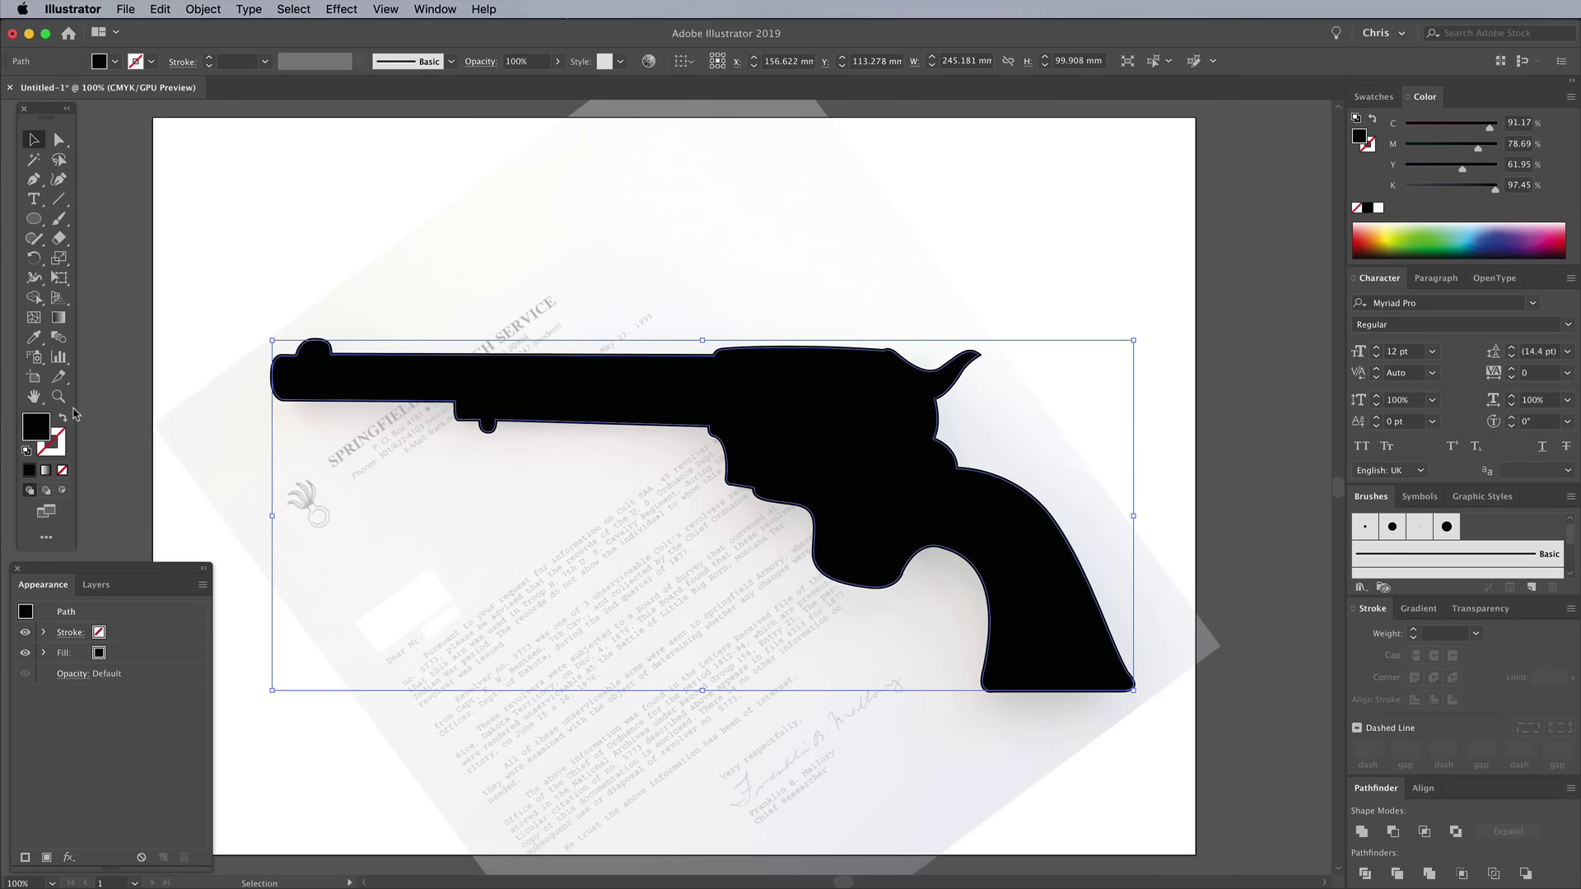
Step: Select all the revolver artwork and bring up Object > Expand
left_click_drag(225, 242, 1170, 761)
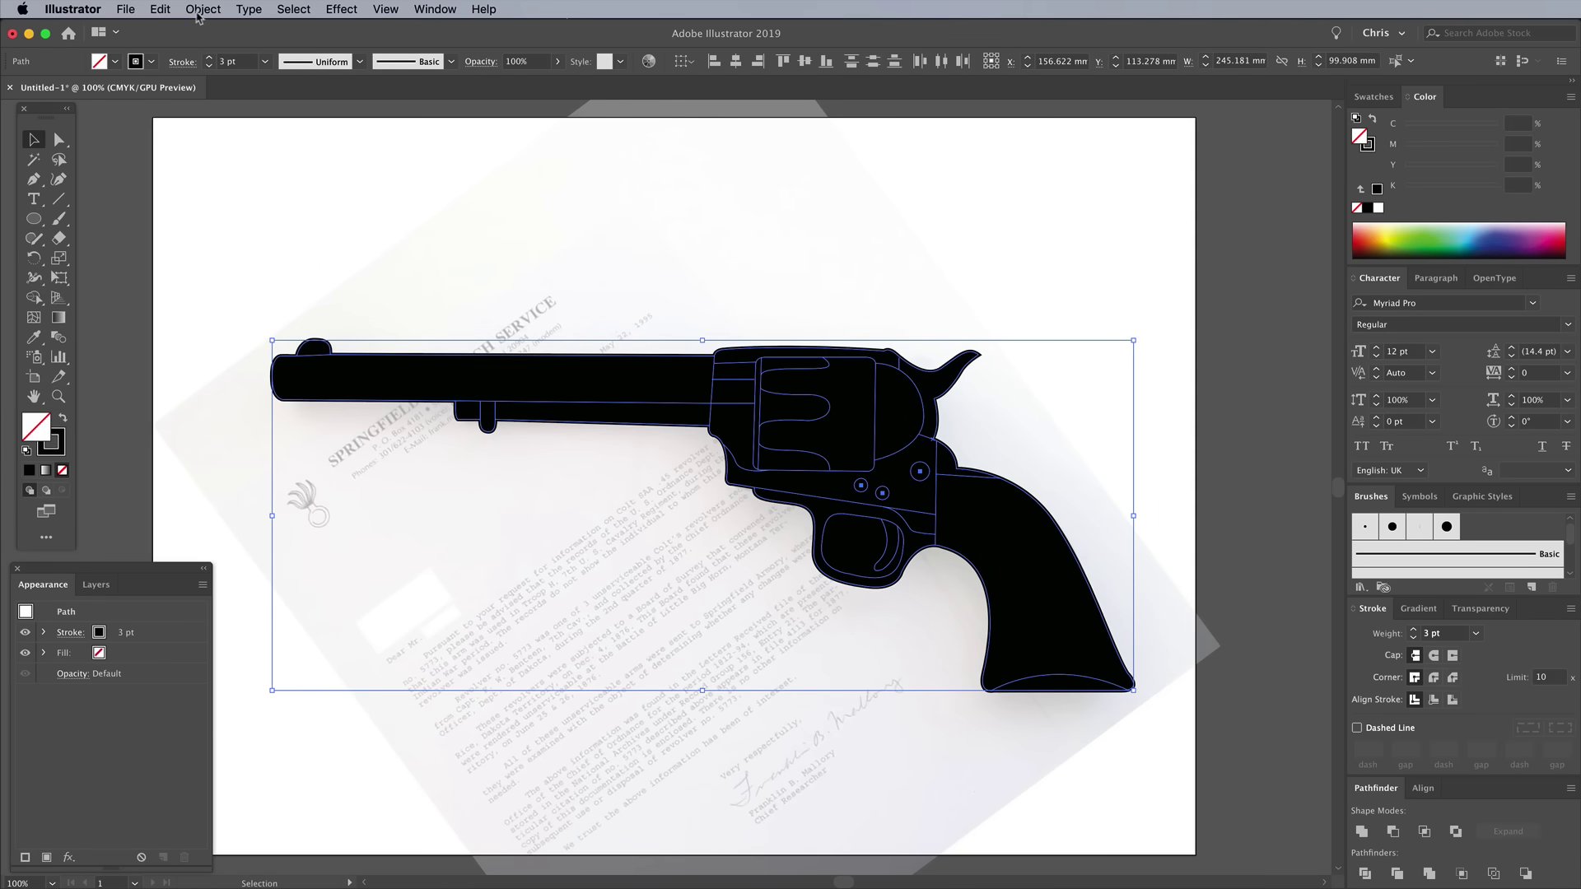
left_click(200, 11)
left_click(222, 174)
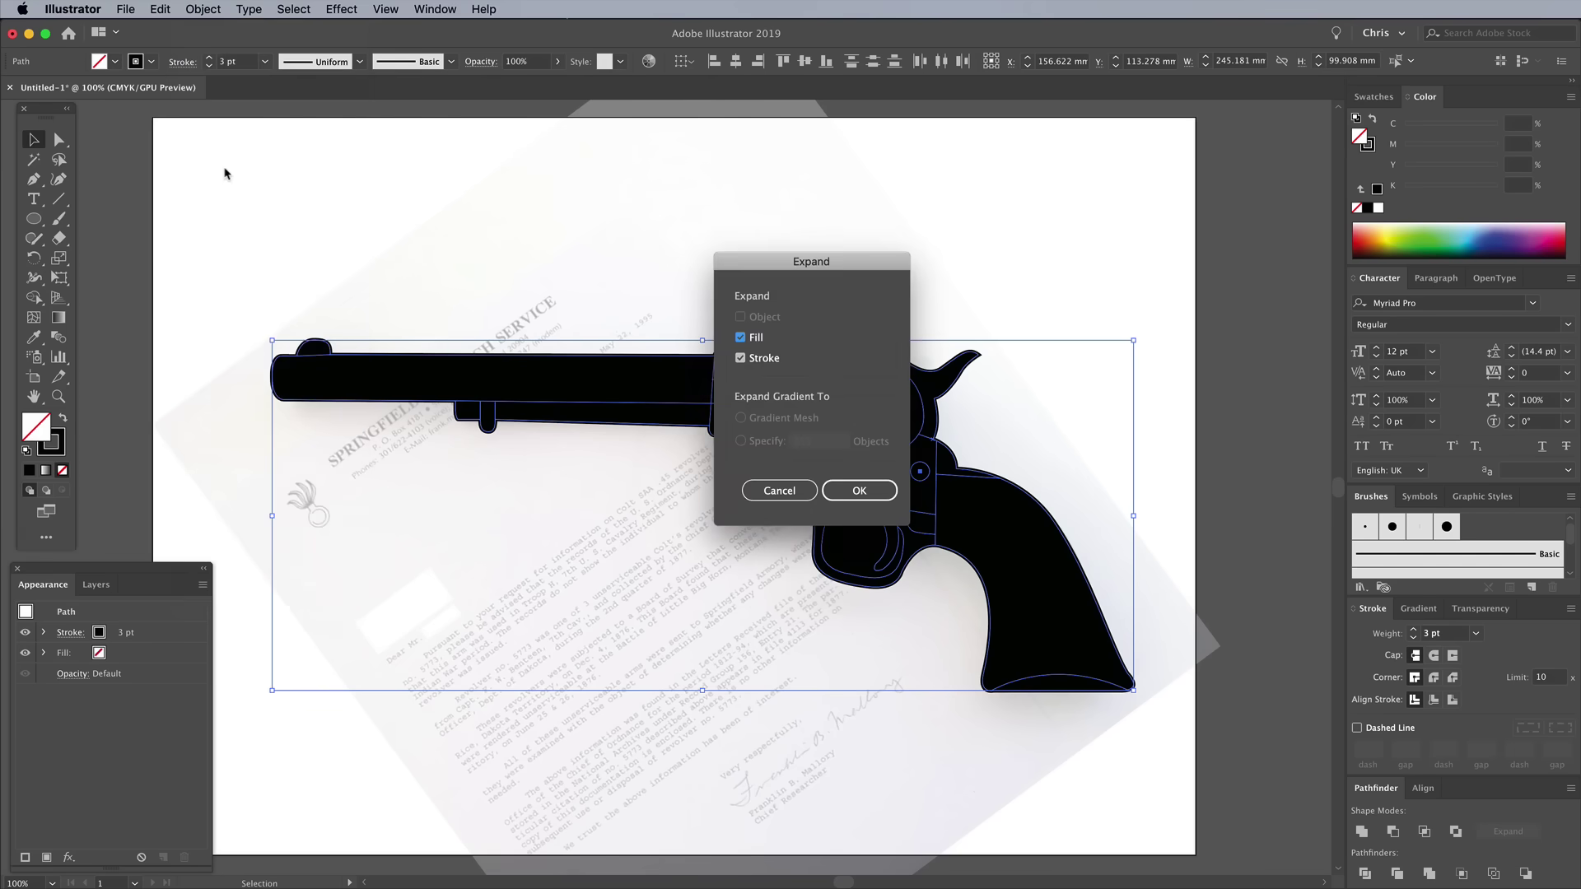
Step: Expand the artwork, unite the silhouette, and knock the line details out with Minus Front
left_click(843, 493)
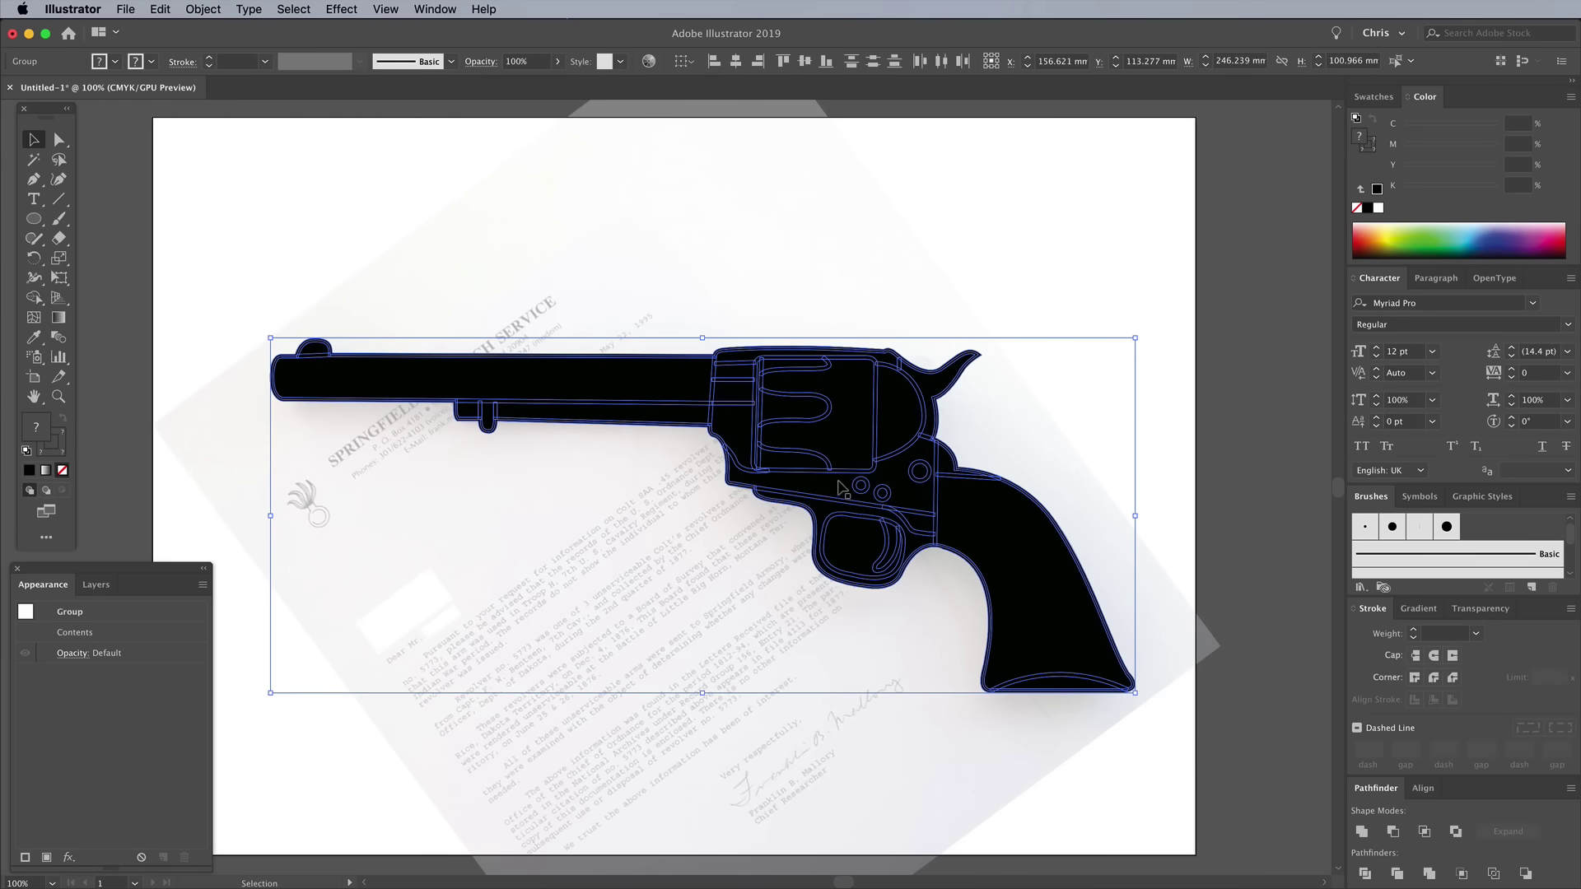
left_click(1361, 831)
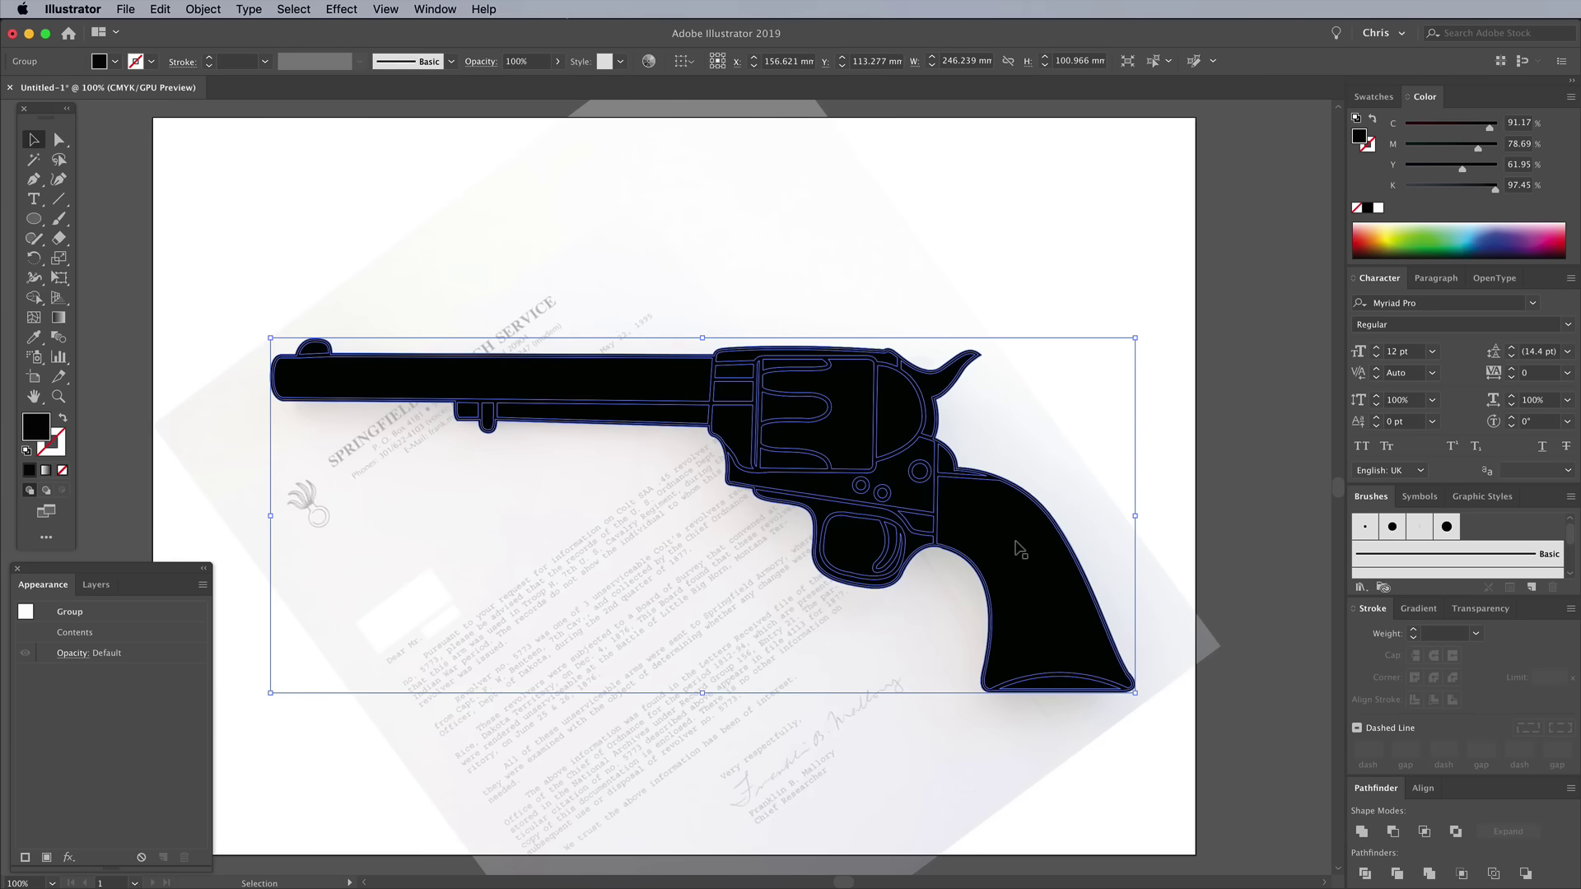
key("super+shift+g")
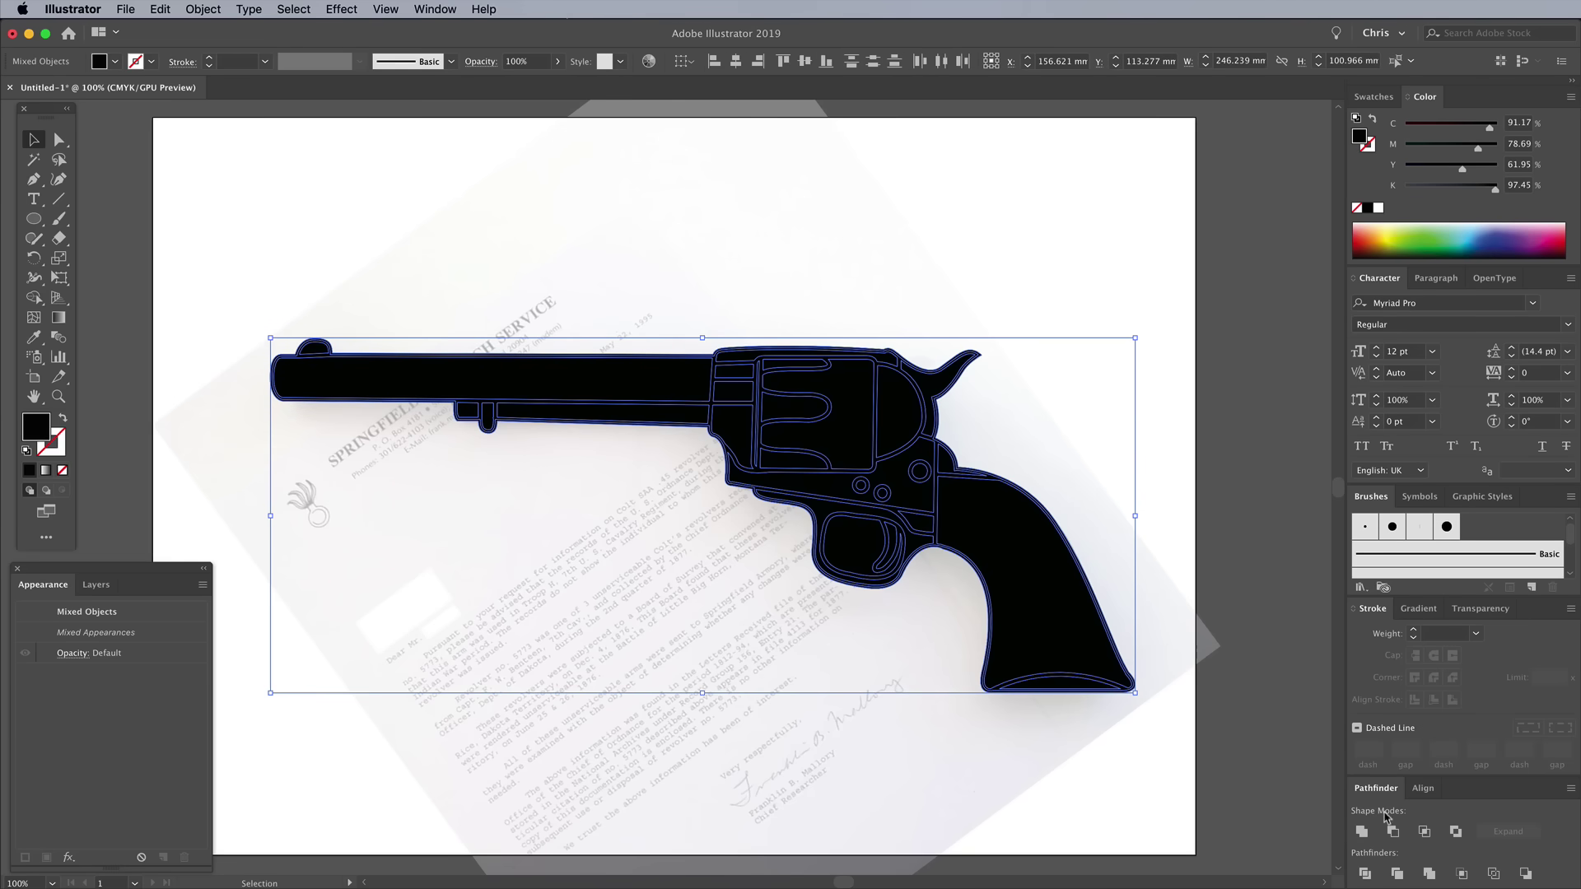
left_click(1392, 833)
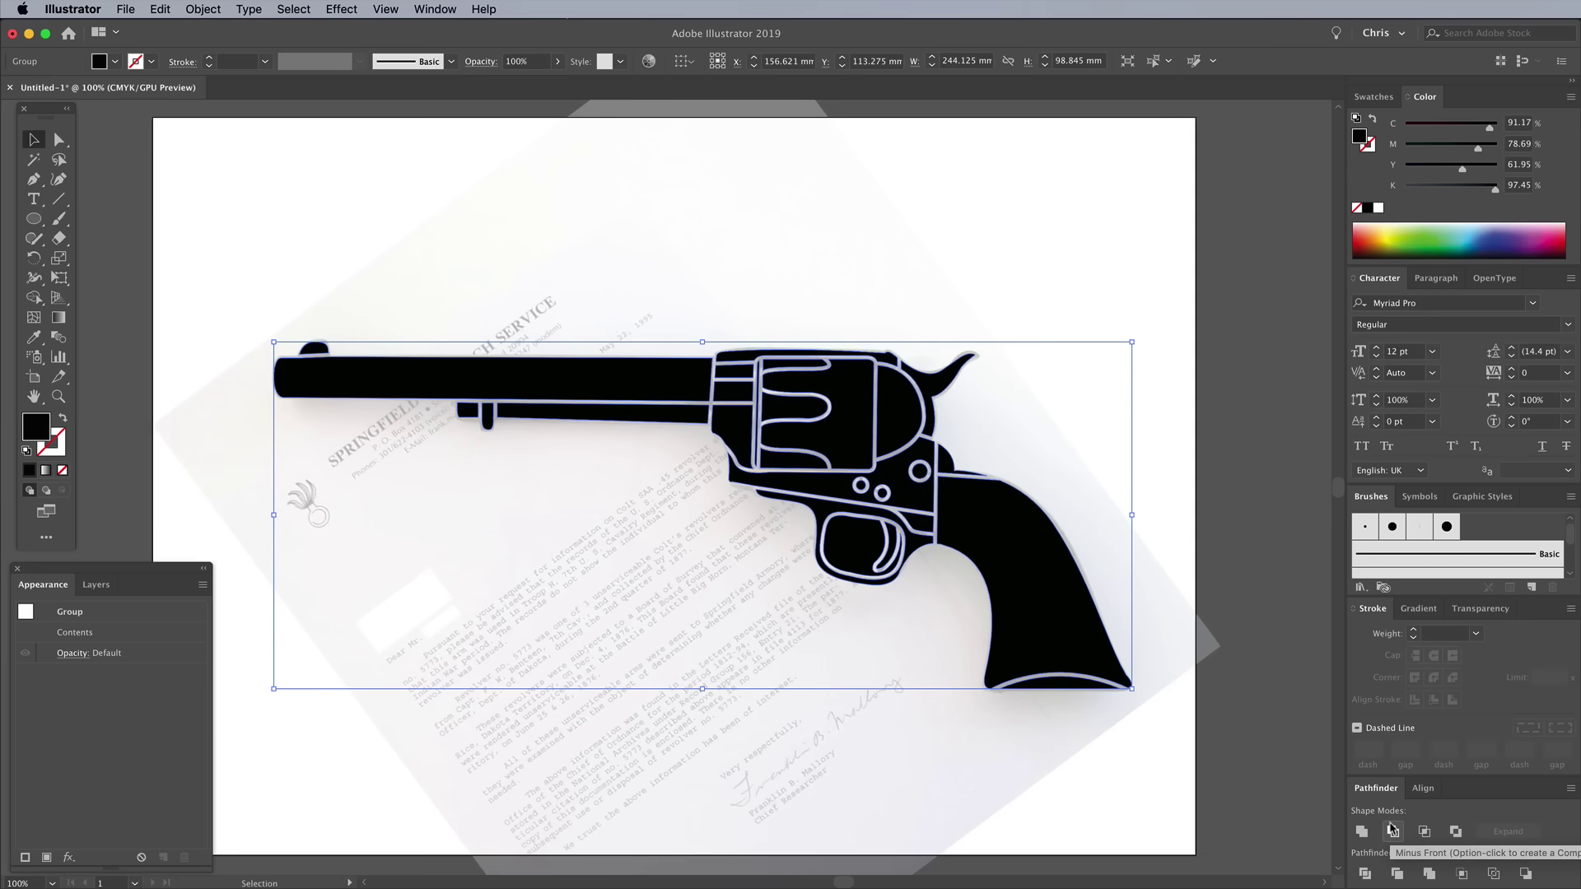
Step: Delete the filled trigger-guard opening so it shows through
left_click(641, 527)
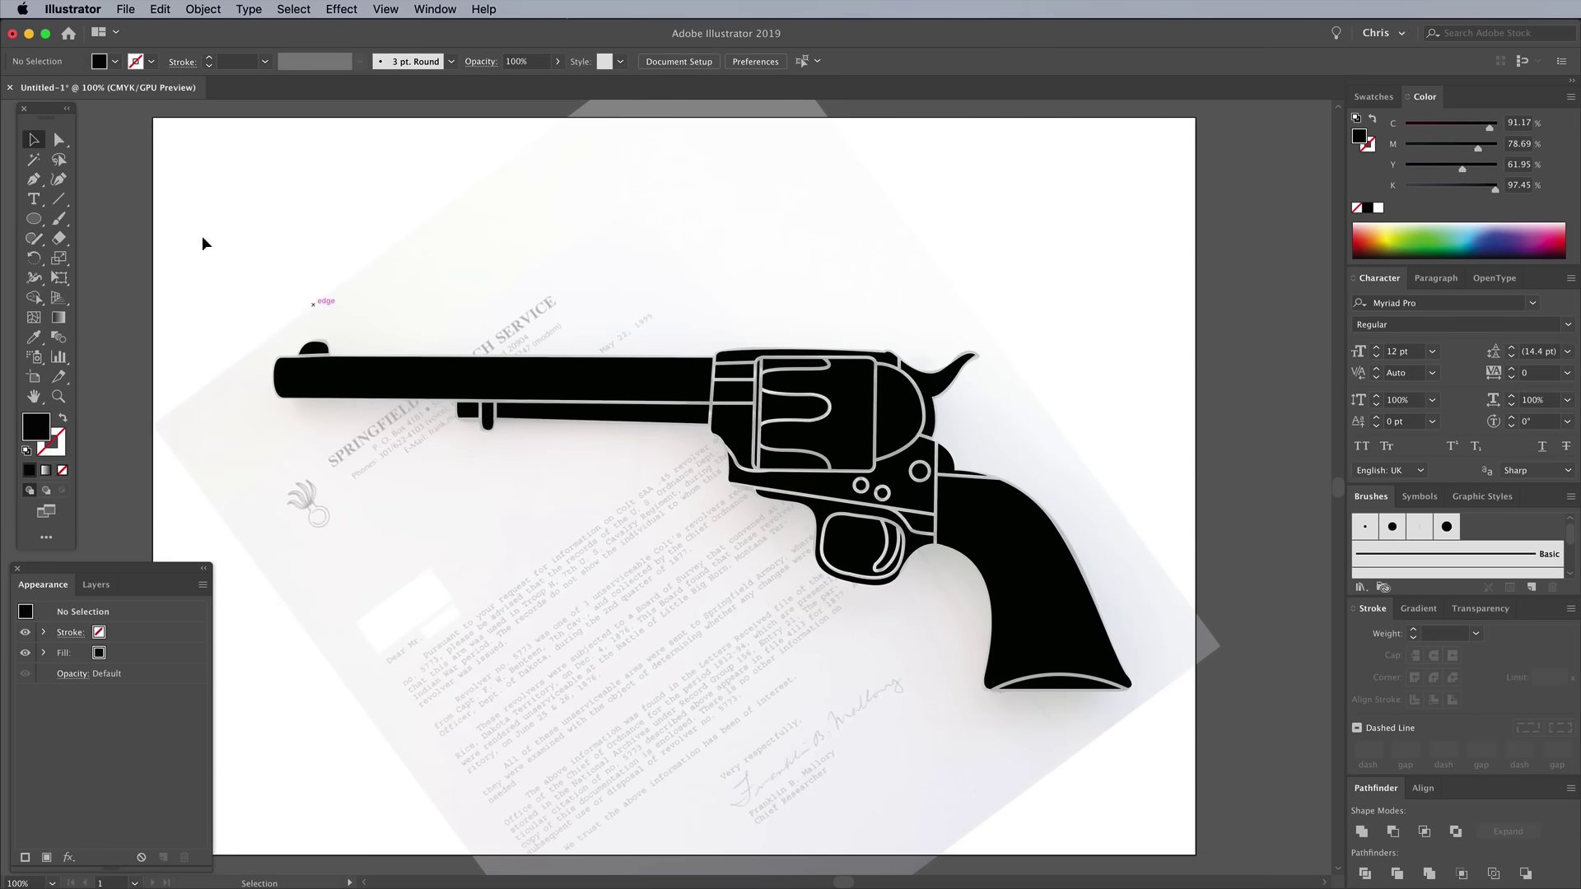
key("a")
left_click(834, 546)
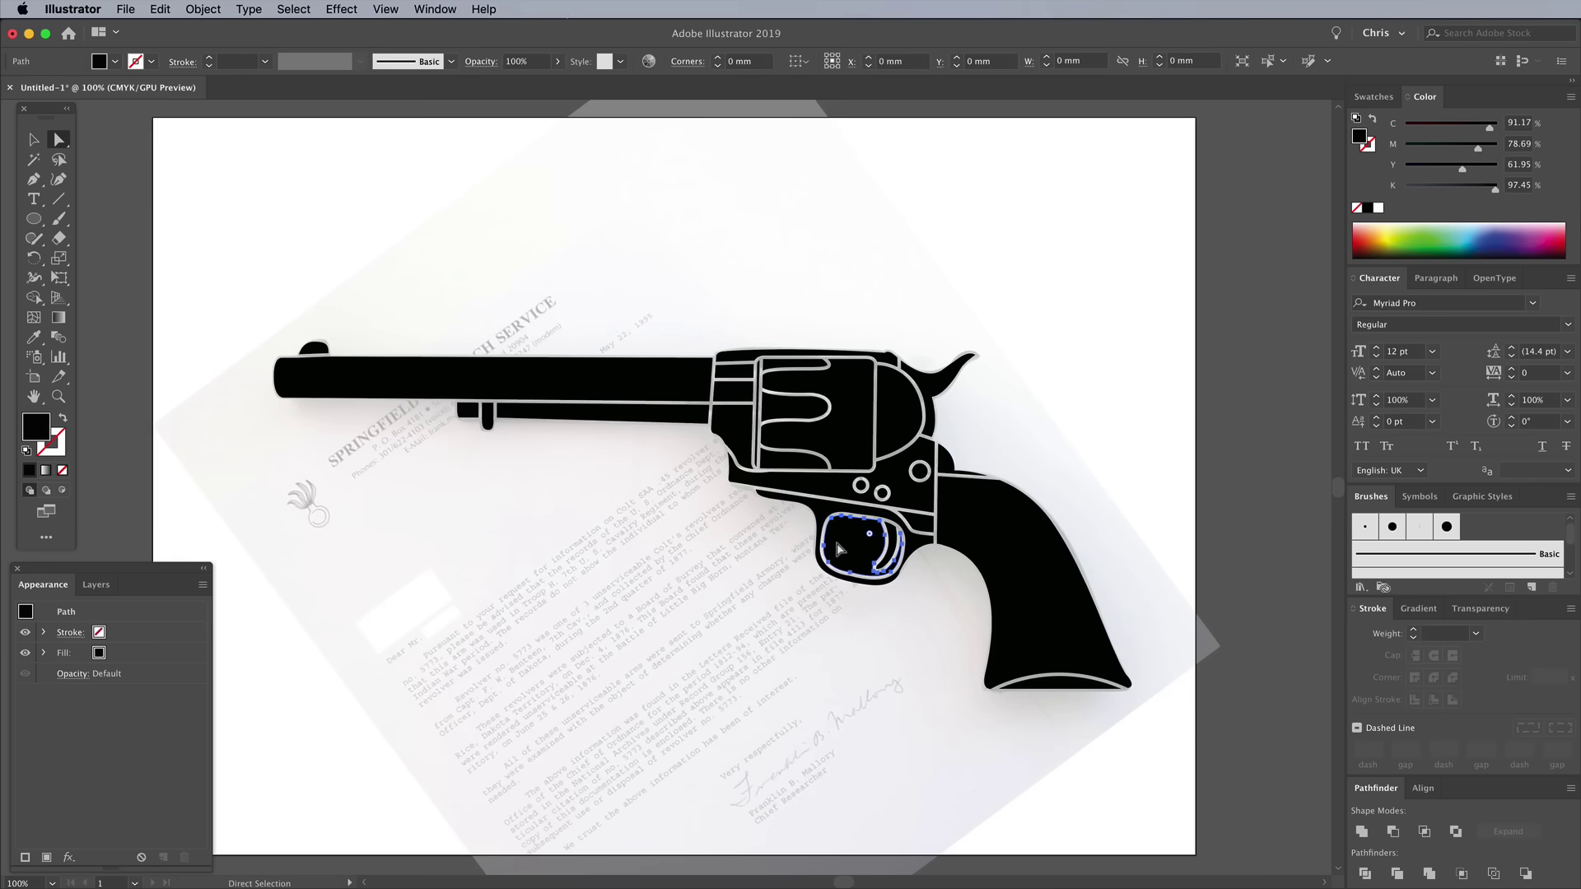
key("Delete")
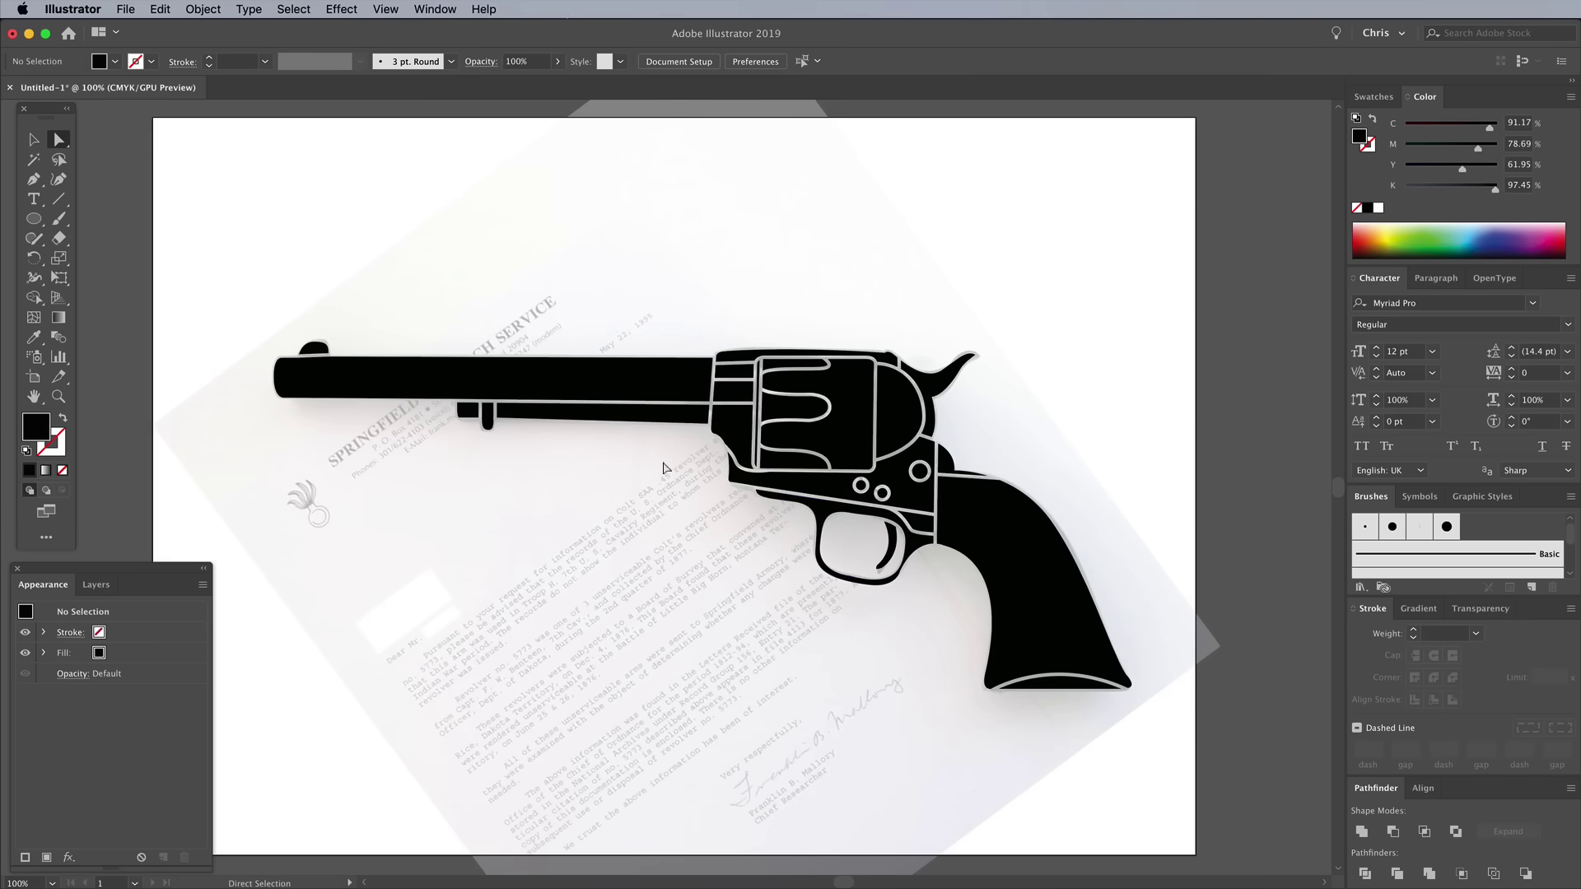
left_click(46, 141)
Step: Create a new A4 landscape CMYK document in millimetres
left_click(128, 10)
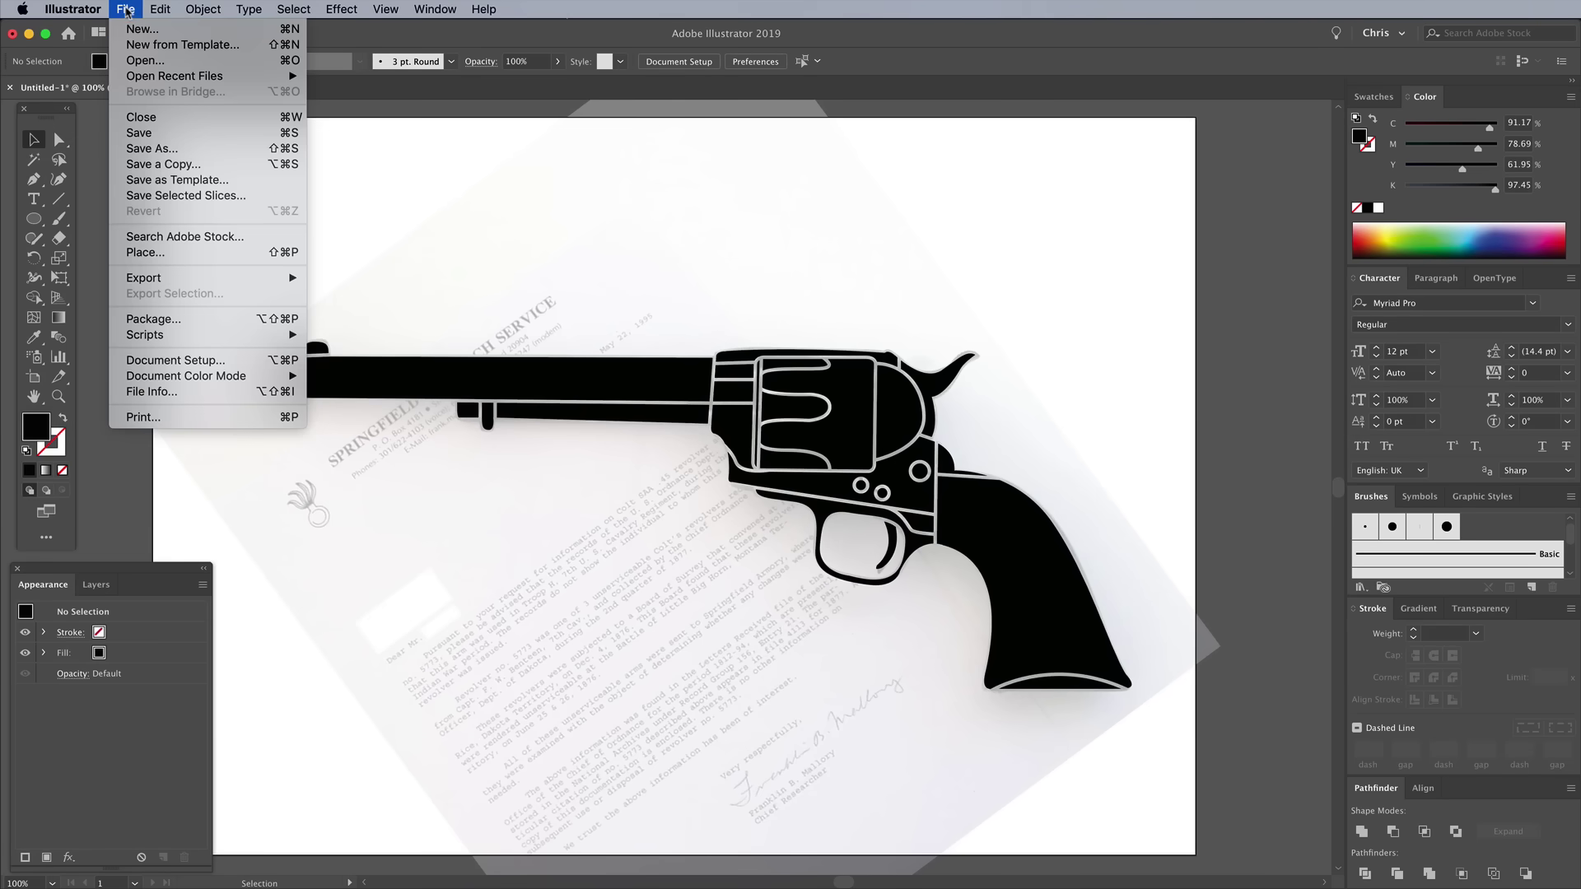
left_click(132, 29)
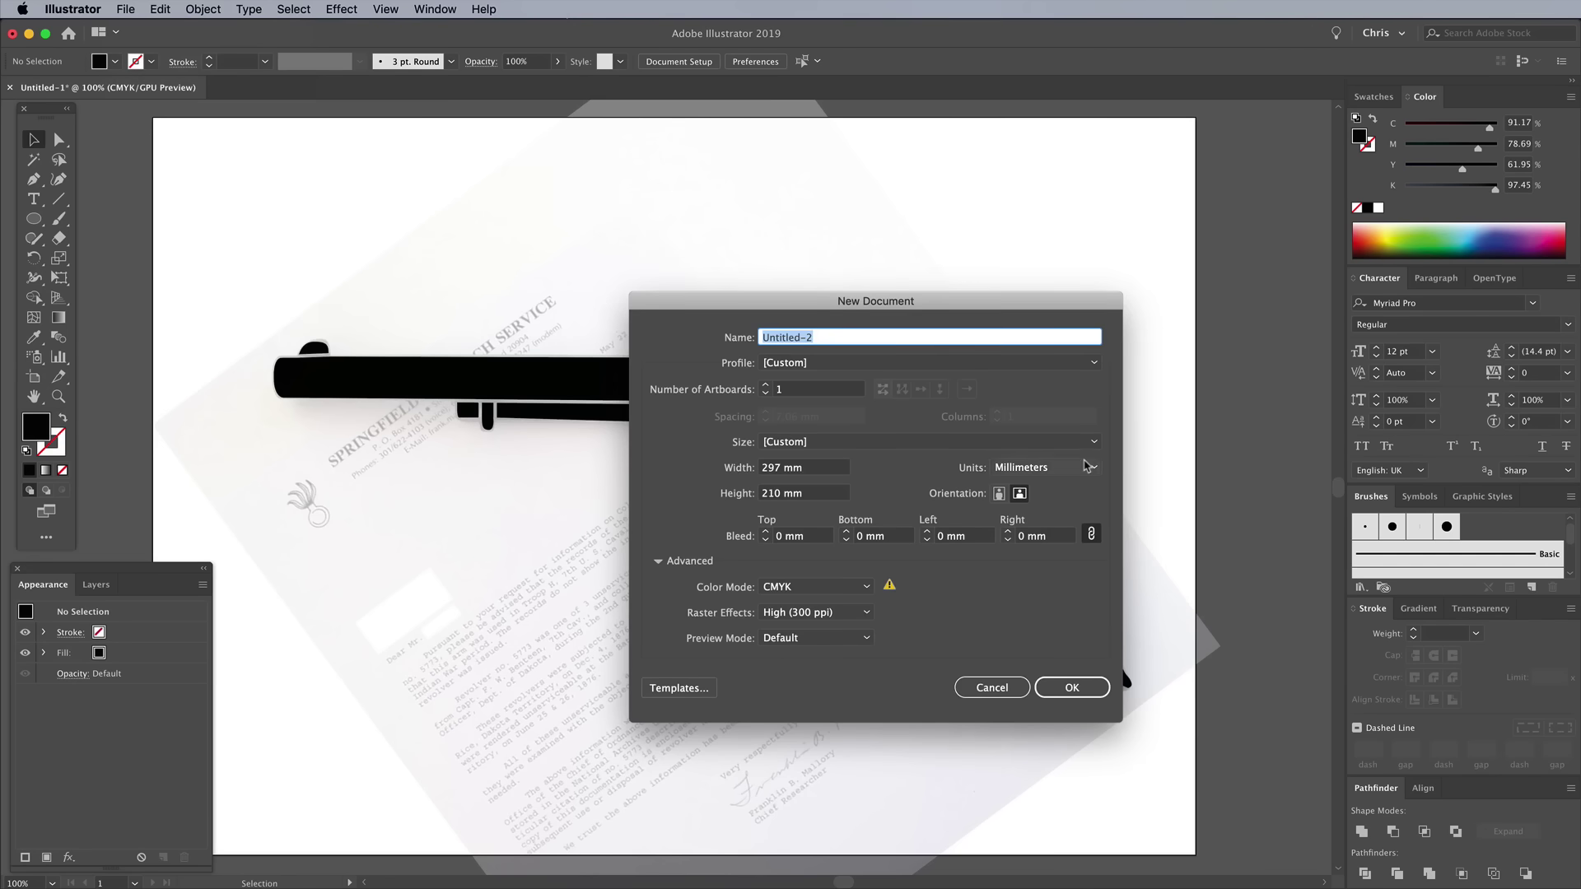
left_click(1066, 467)
left_click(1062, 467)
left_click(824, 587)
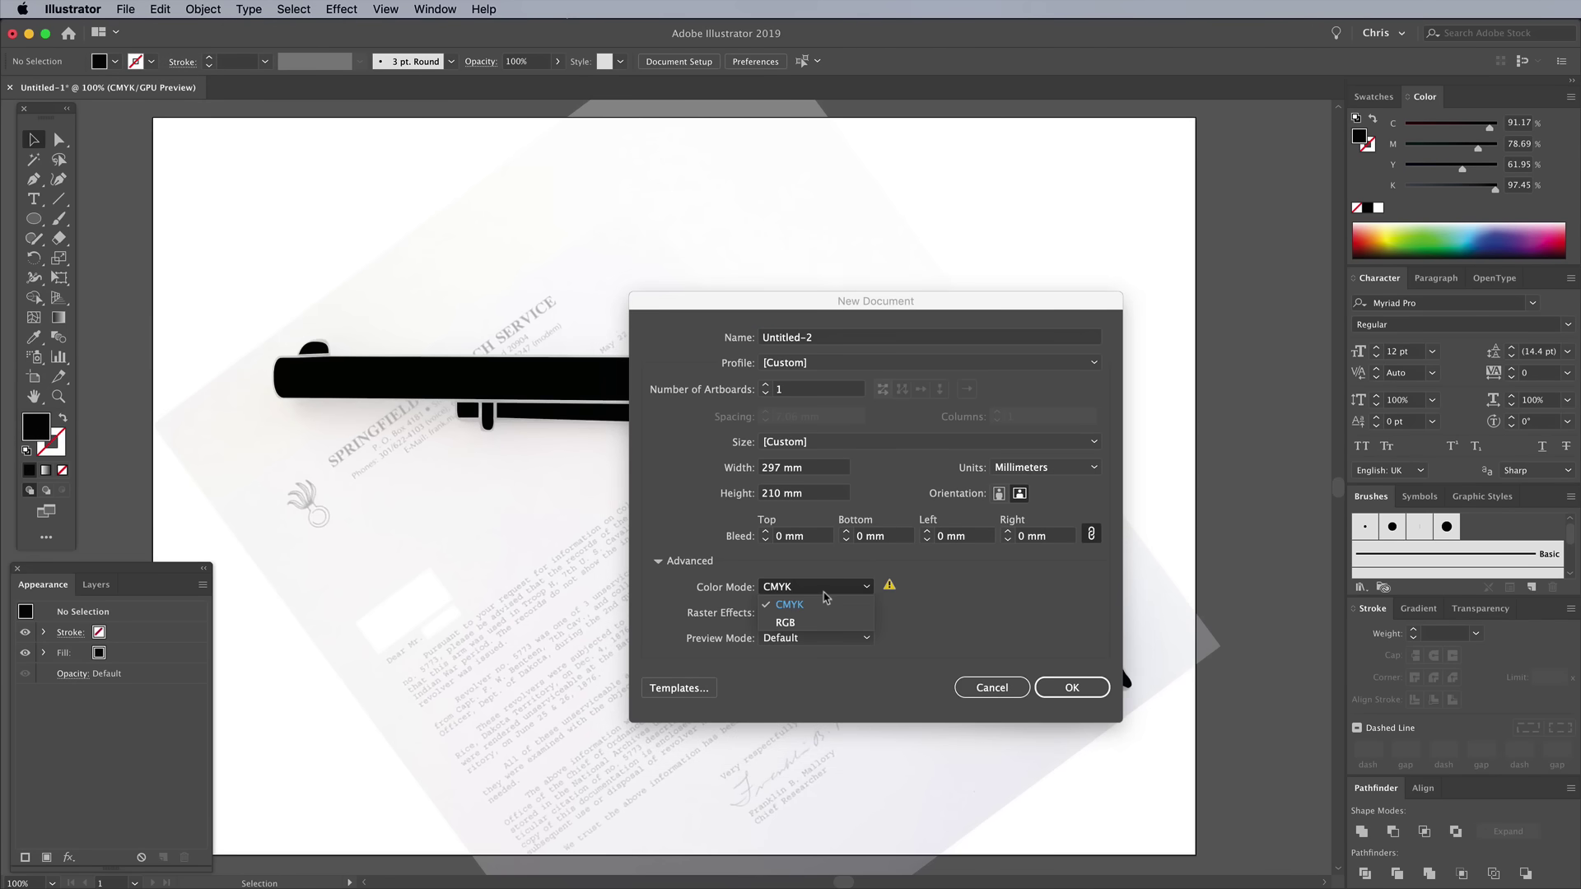
left_click(971, 604)
left_click(1070, 688)
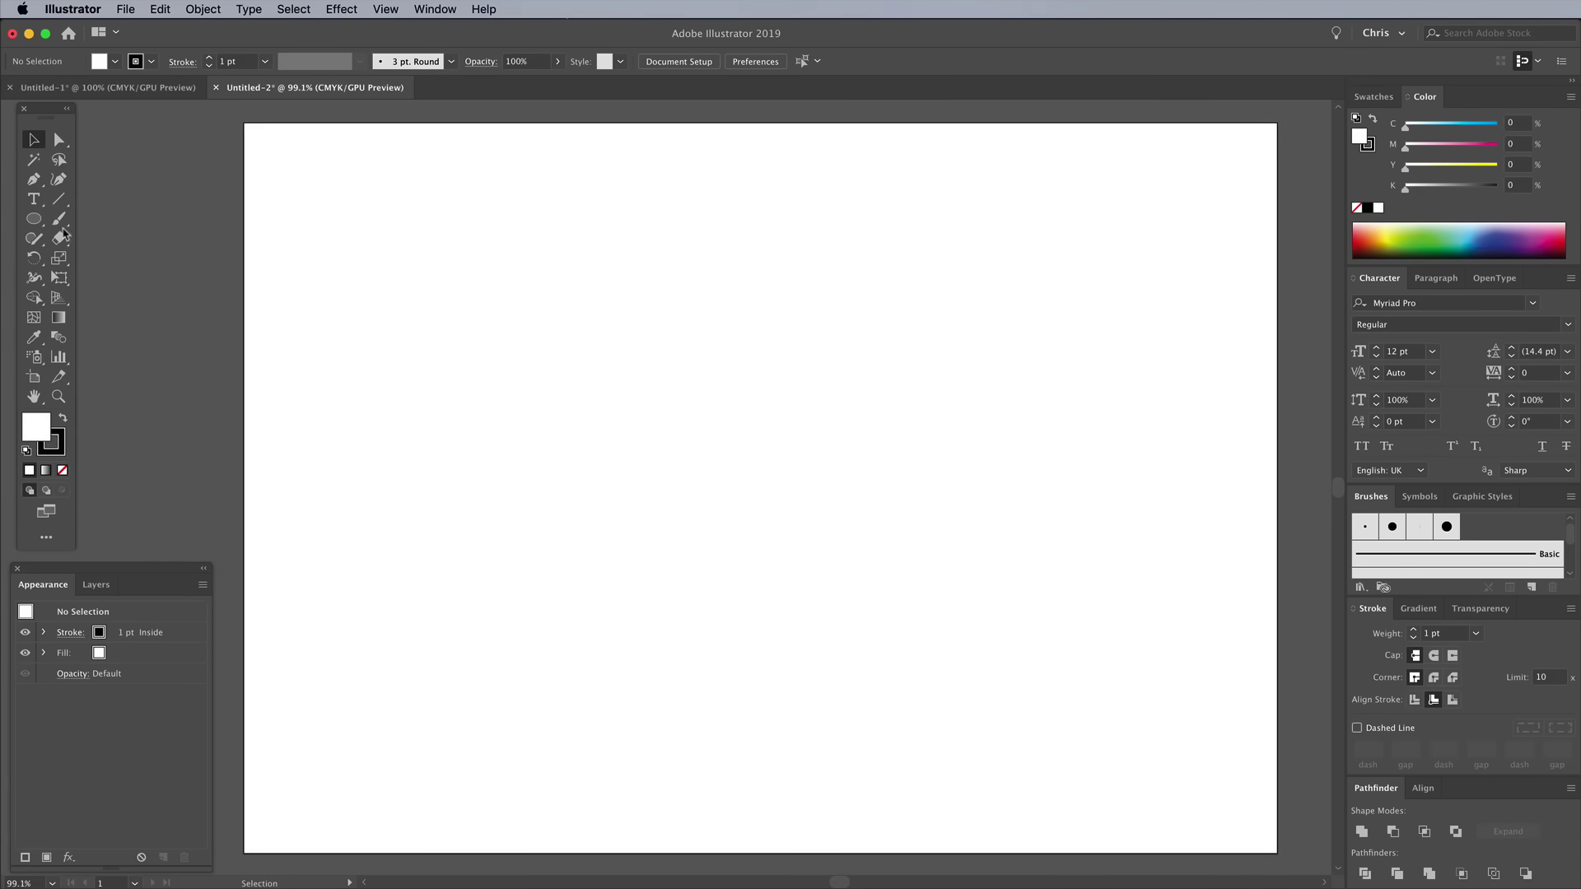
Step: Cover the artboard with an unstroked red rectangle and lock it
left_click_drag(33, 218, 71, 220)
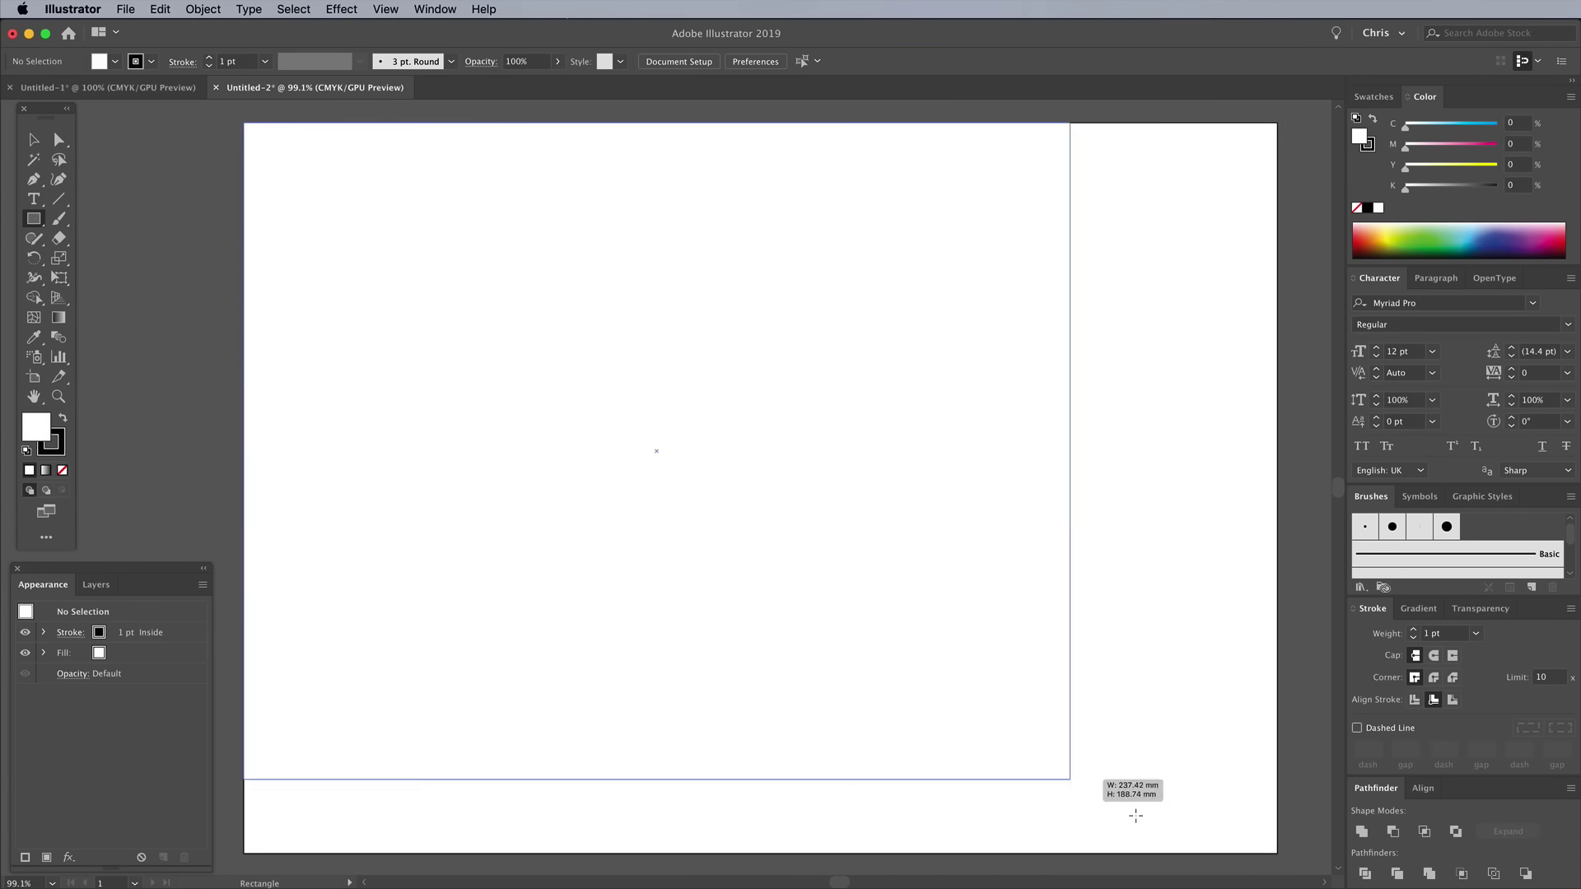
left_click_drag(1135, 815, 1276, 854)
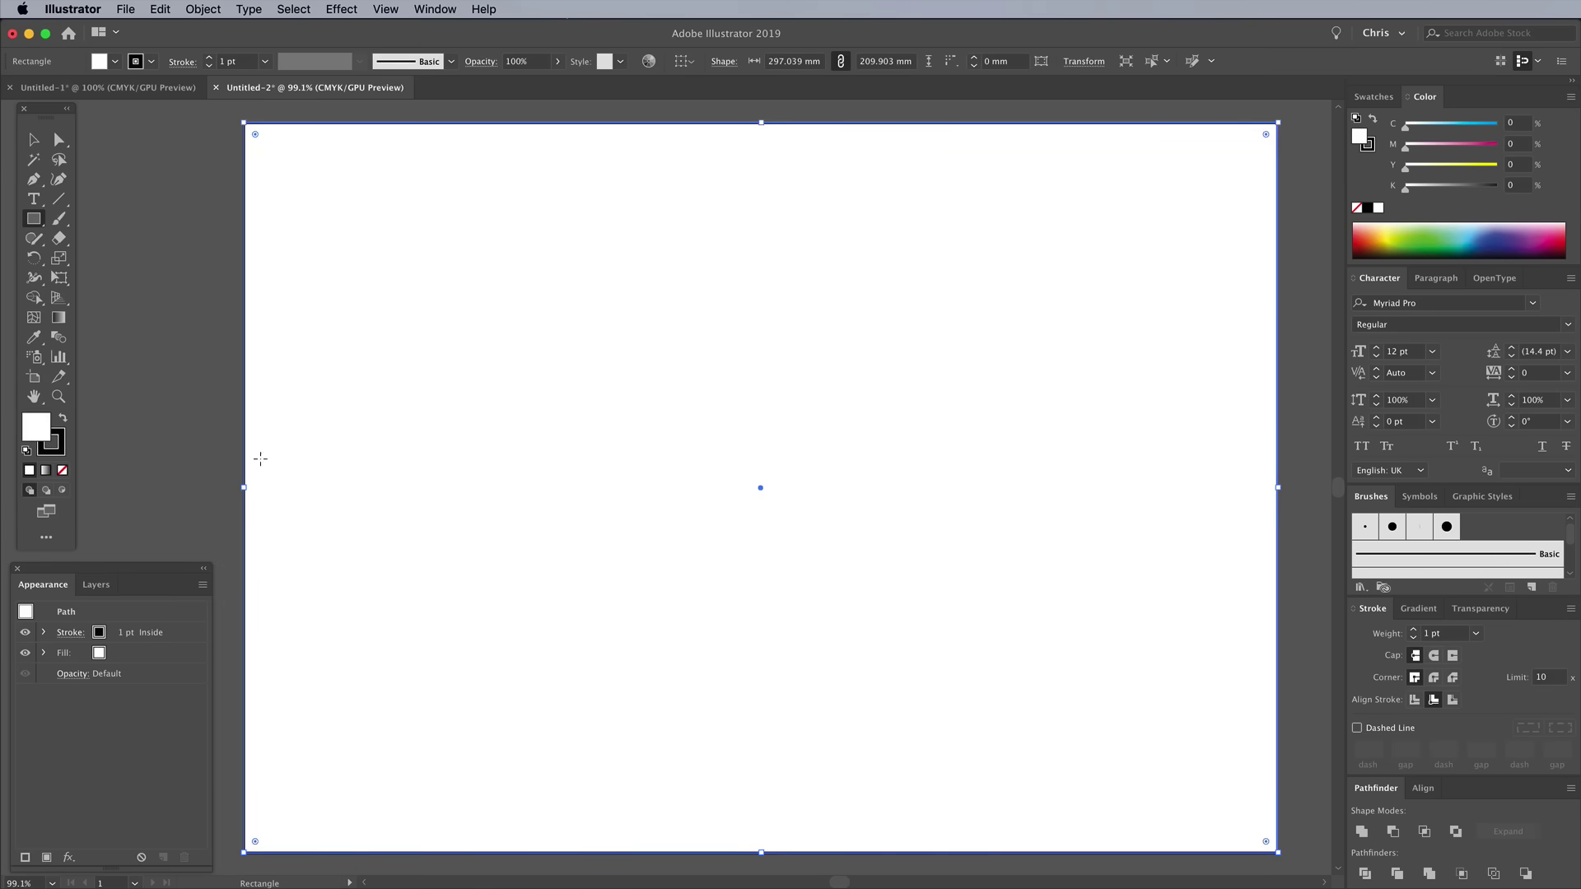
left_click(62, 470)
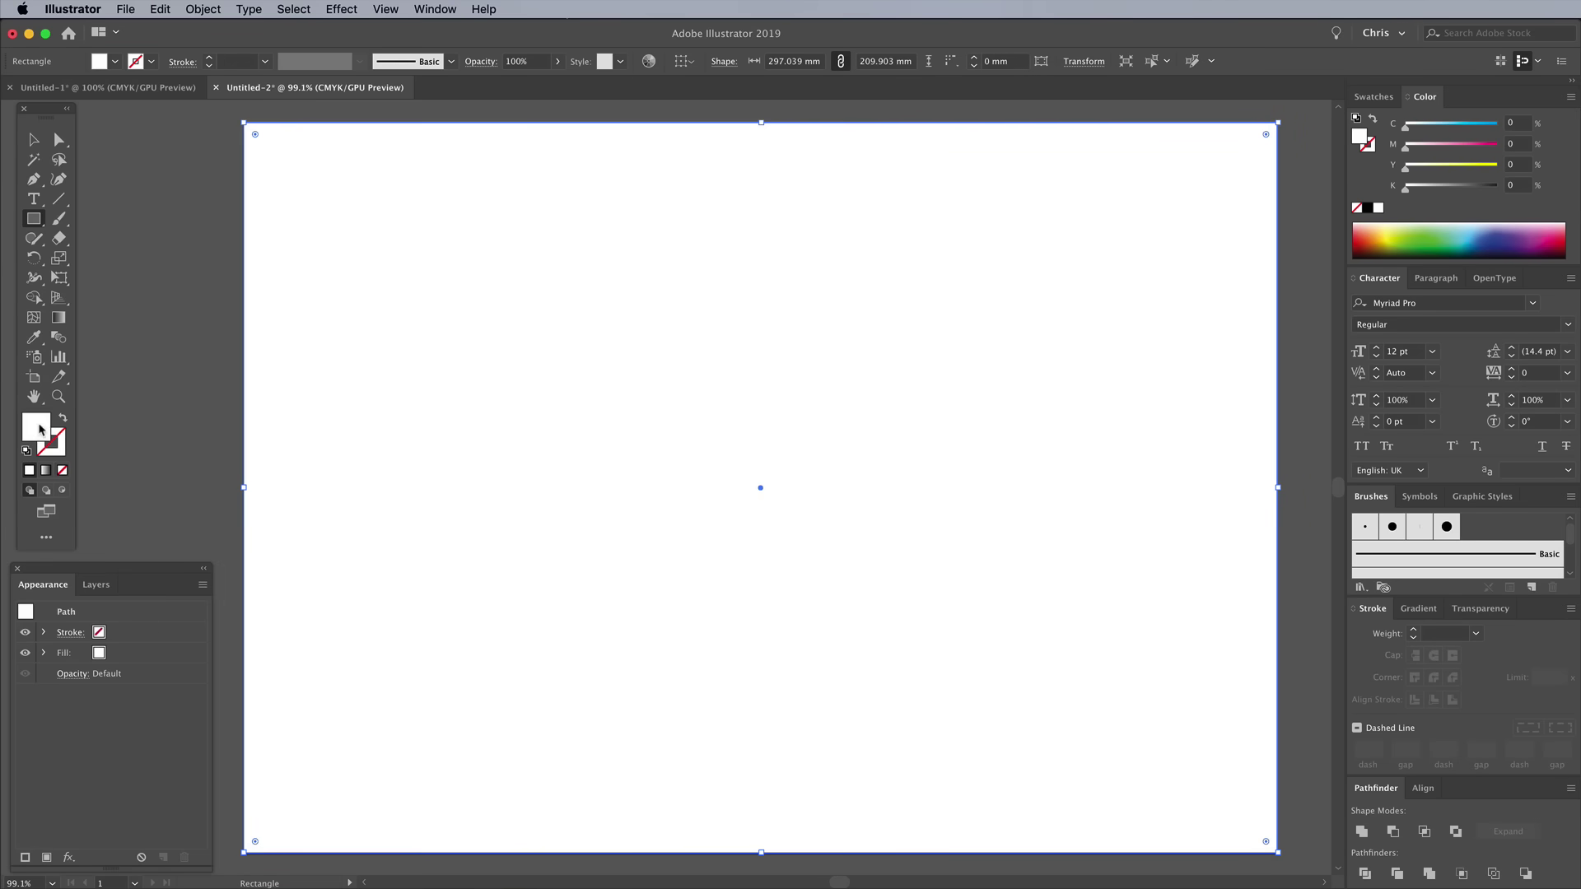
left_click_drag(1405, 147, 1496, 167)
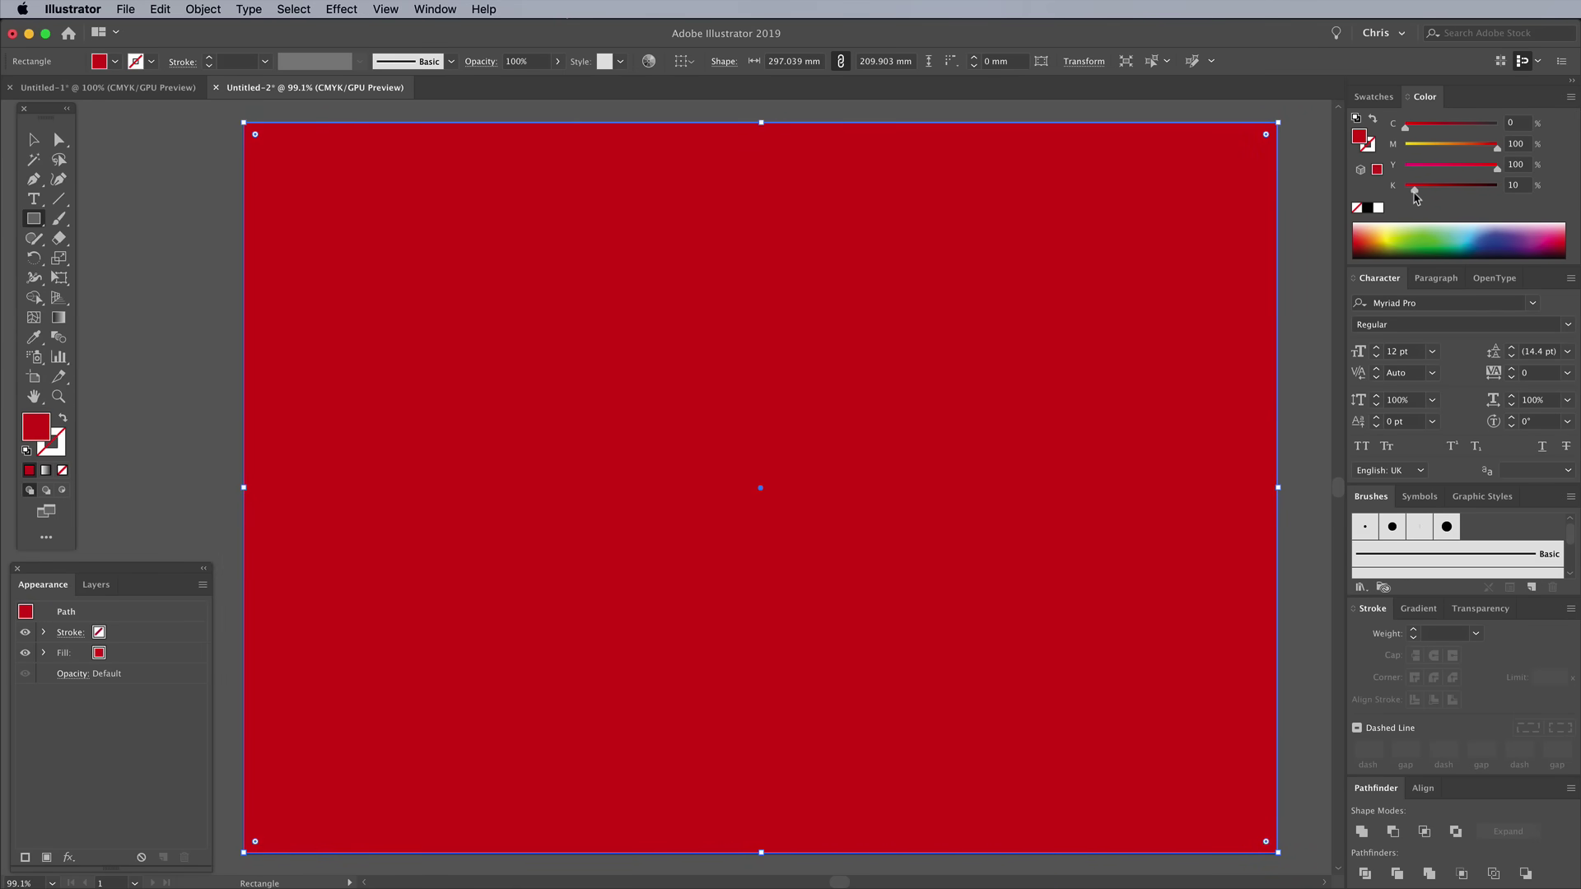
left_click(202, 9)
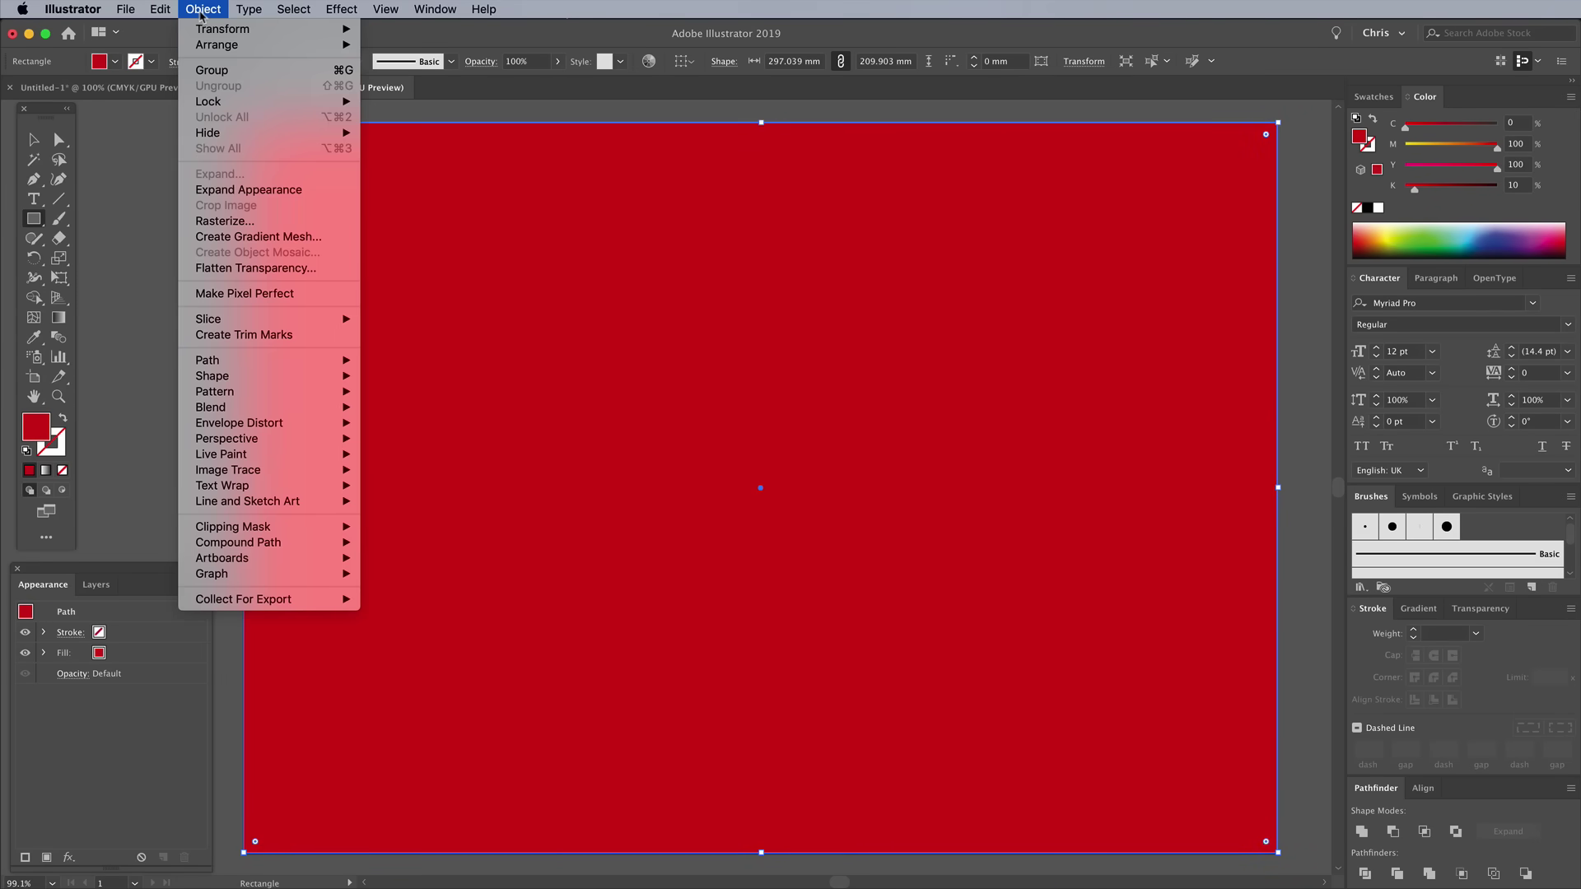
mouse_move(226, 101)
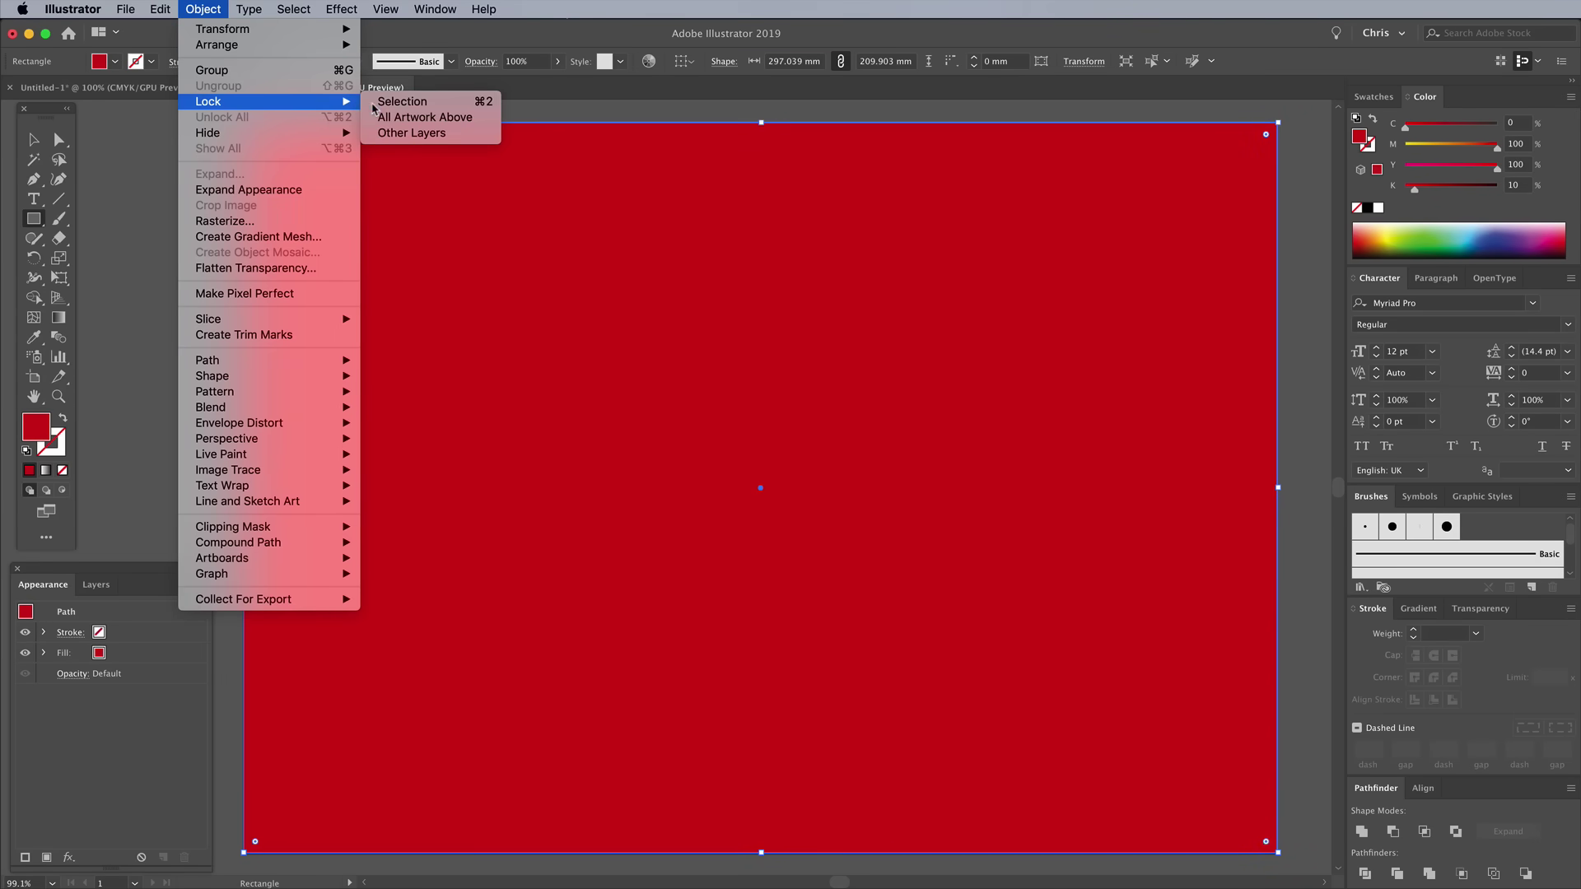
left_click(370, 102)
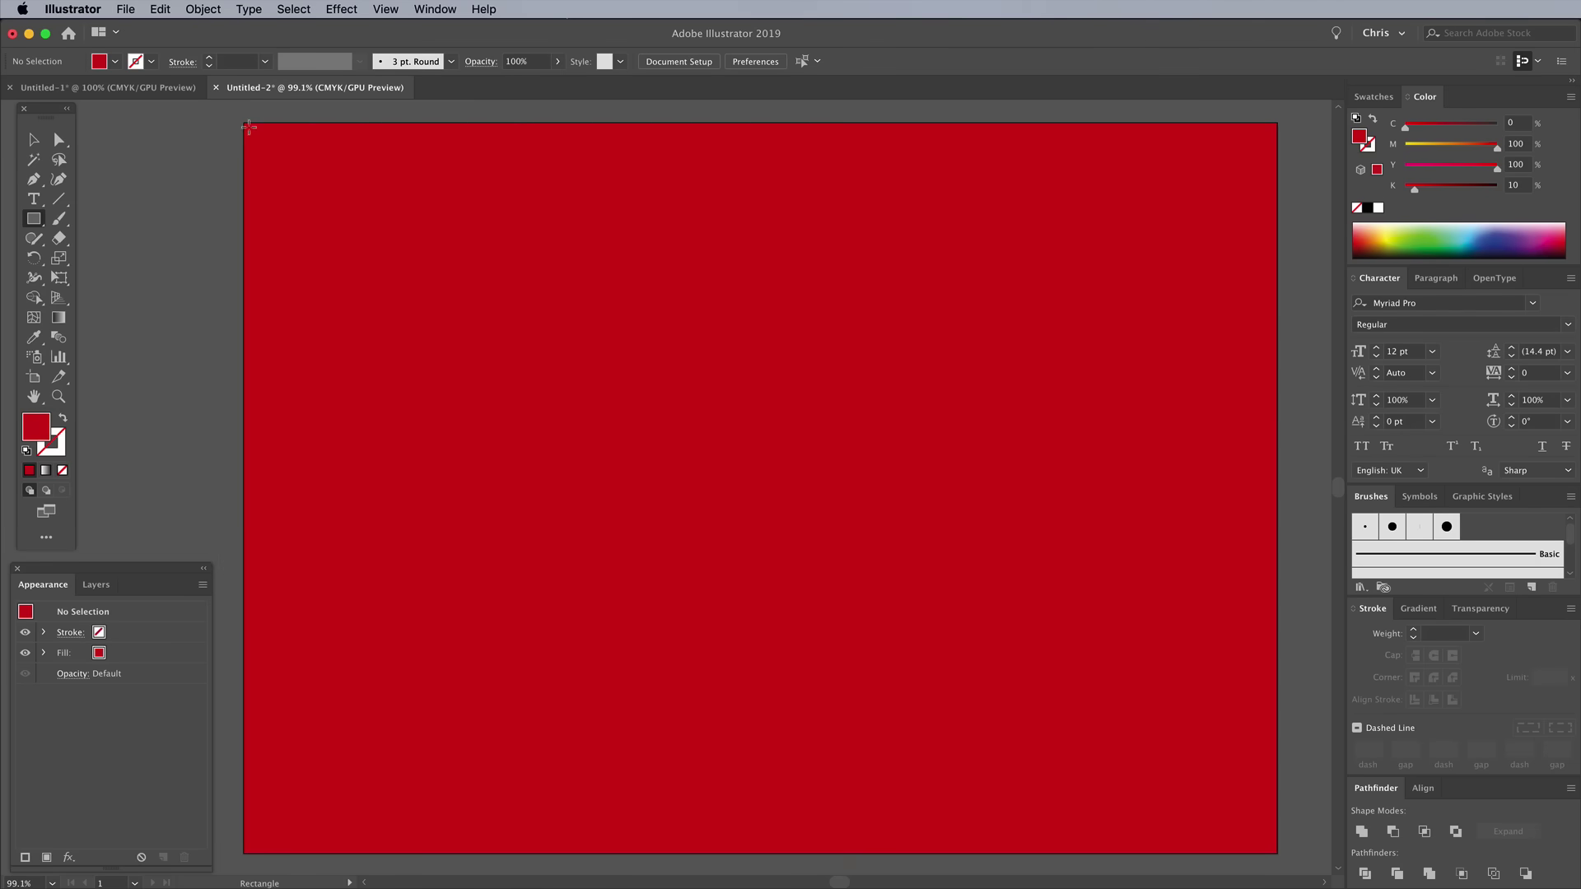
Step: Draw a second artboard-sized rectangle with no fill and a 20 pt white stroke
left_click_drag(244, 122, 1278, 853)
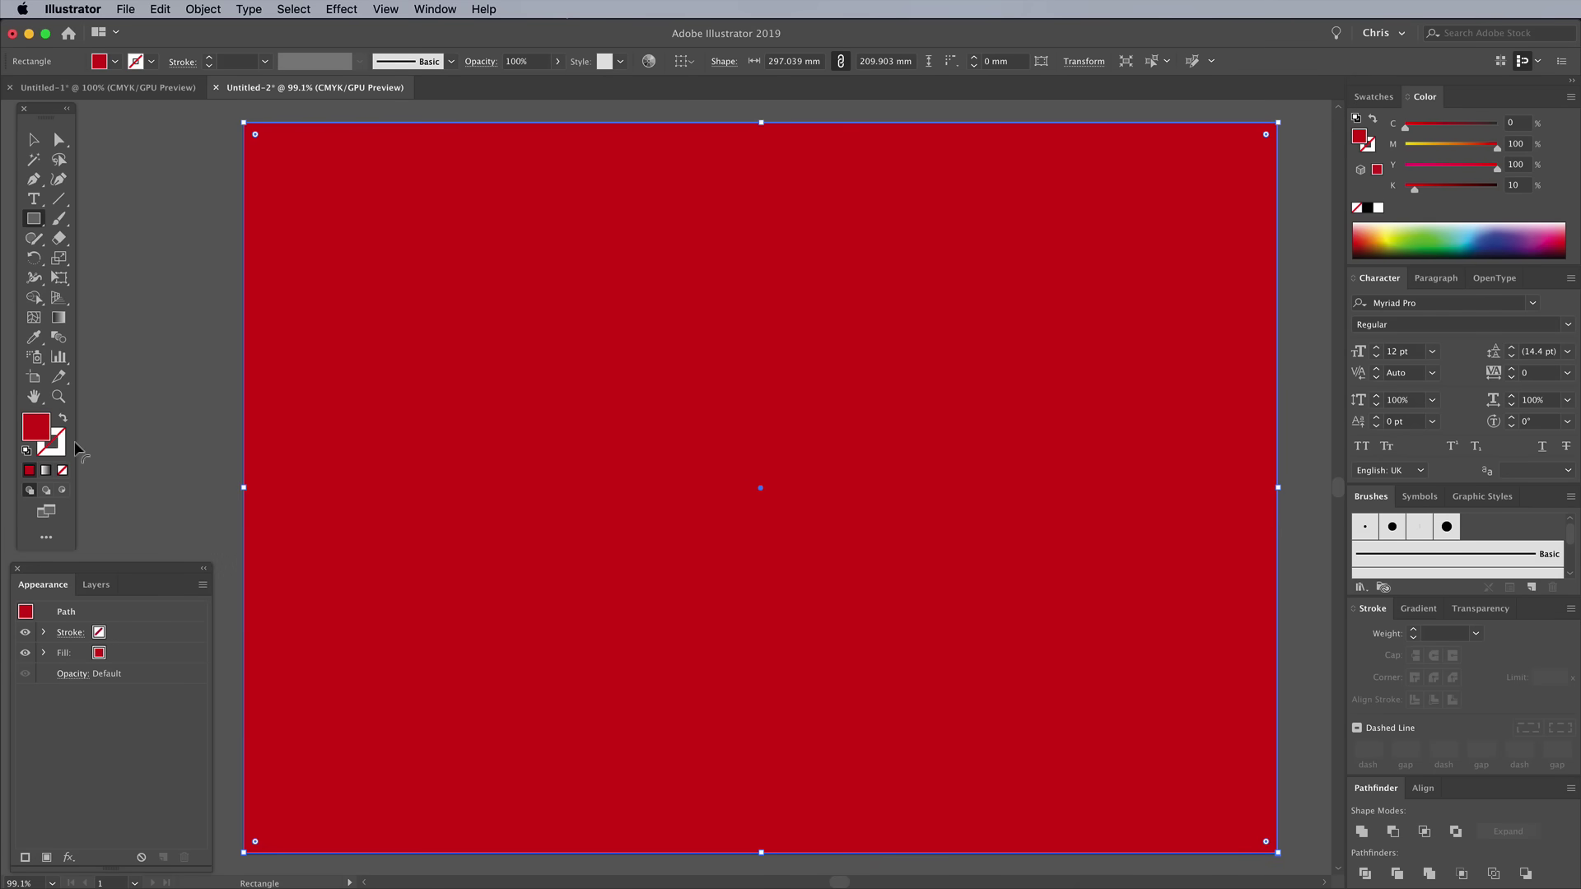
left_click(63, 419)
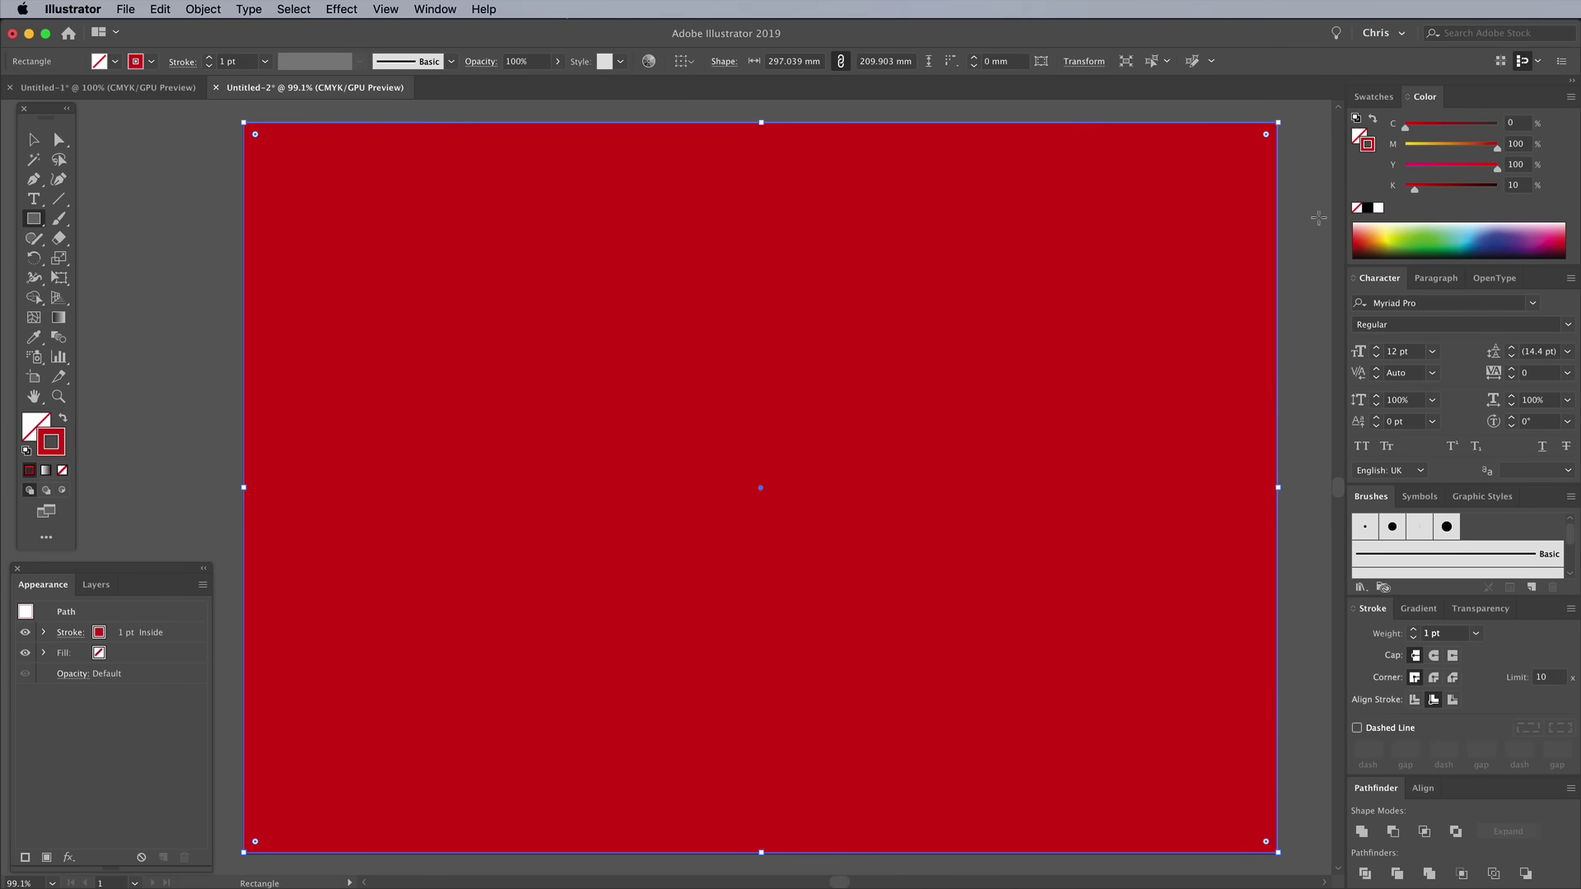
left_click(1379, 208)
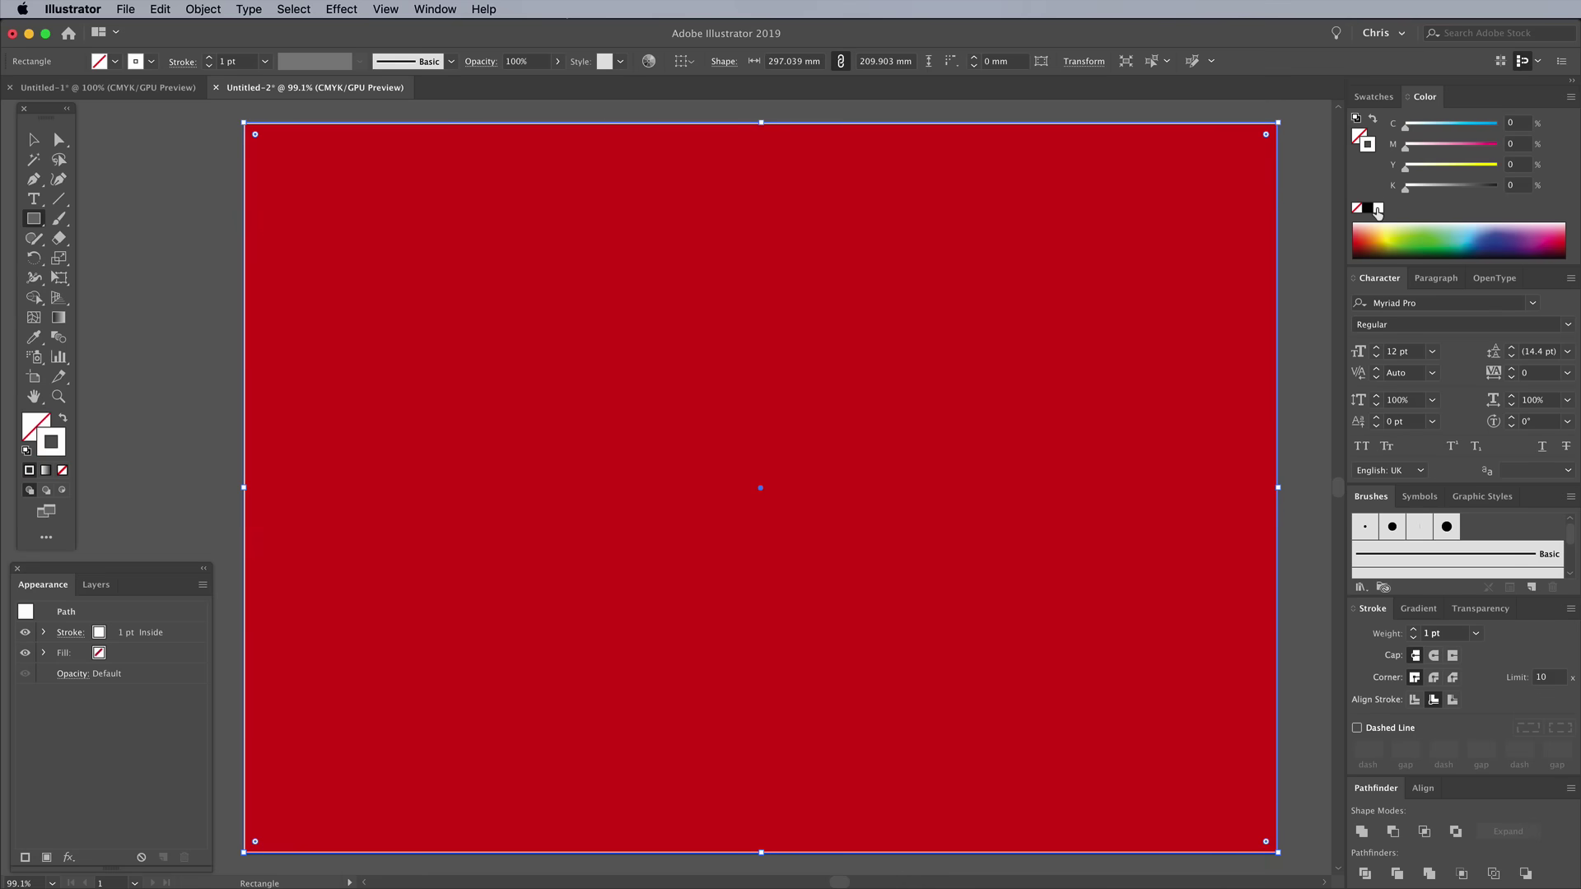
left_click(1413, 629)
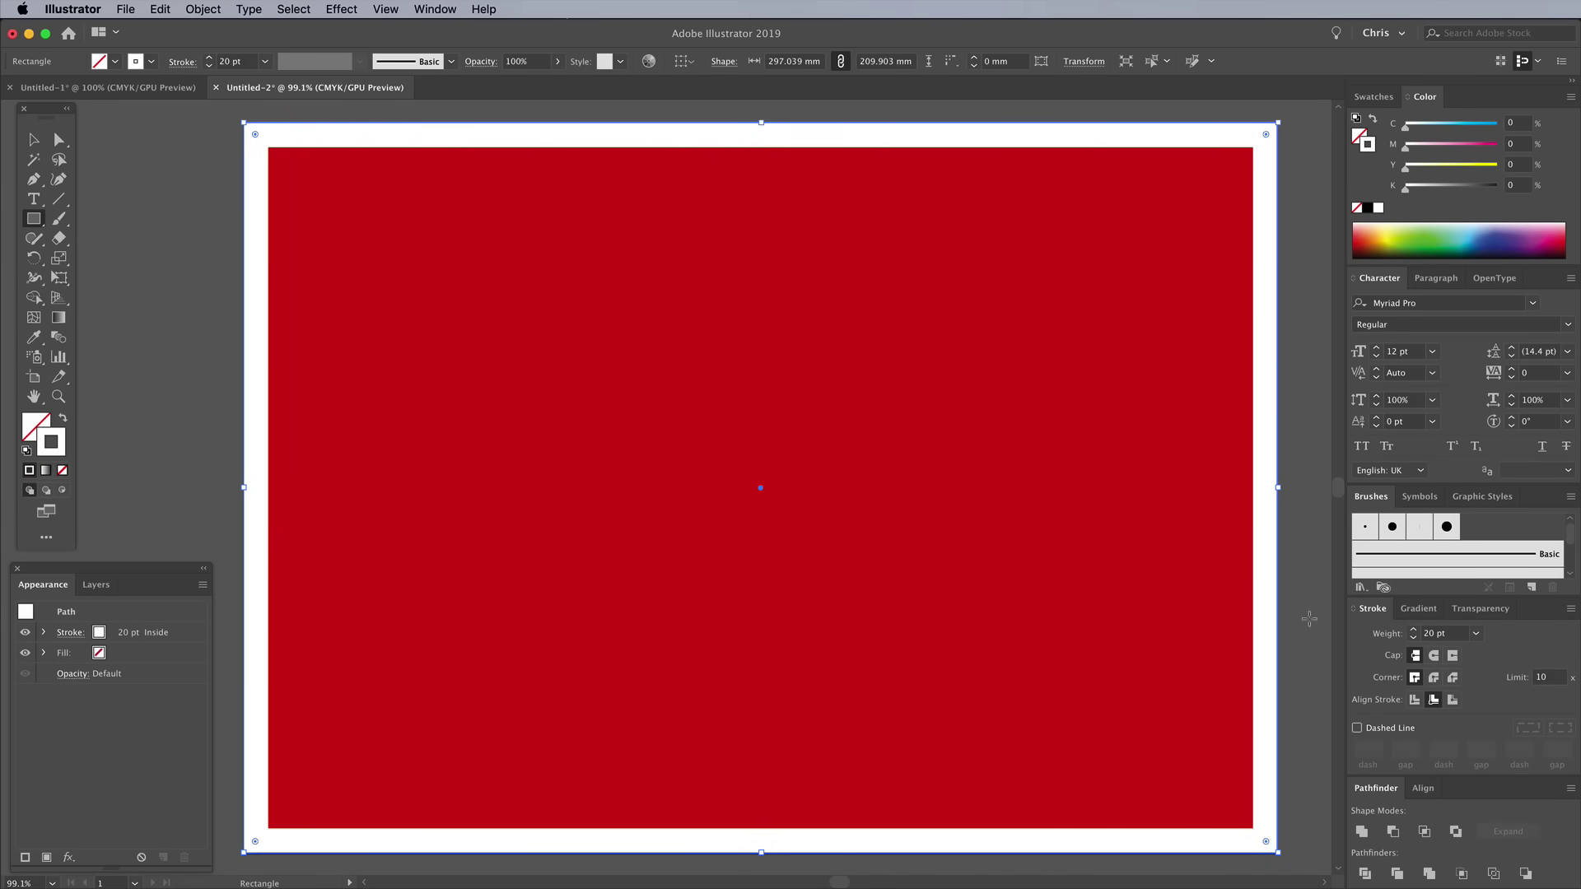
Step: Bring the revolver from Untitled-1 into Untitled-2 and fill it white
left_click(107, 87)
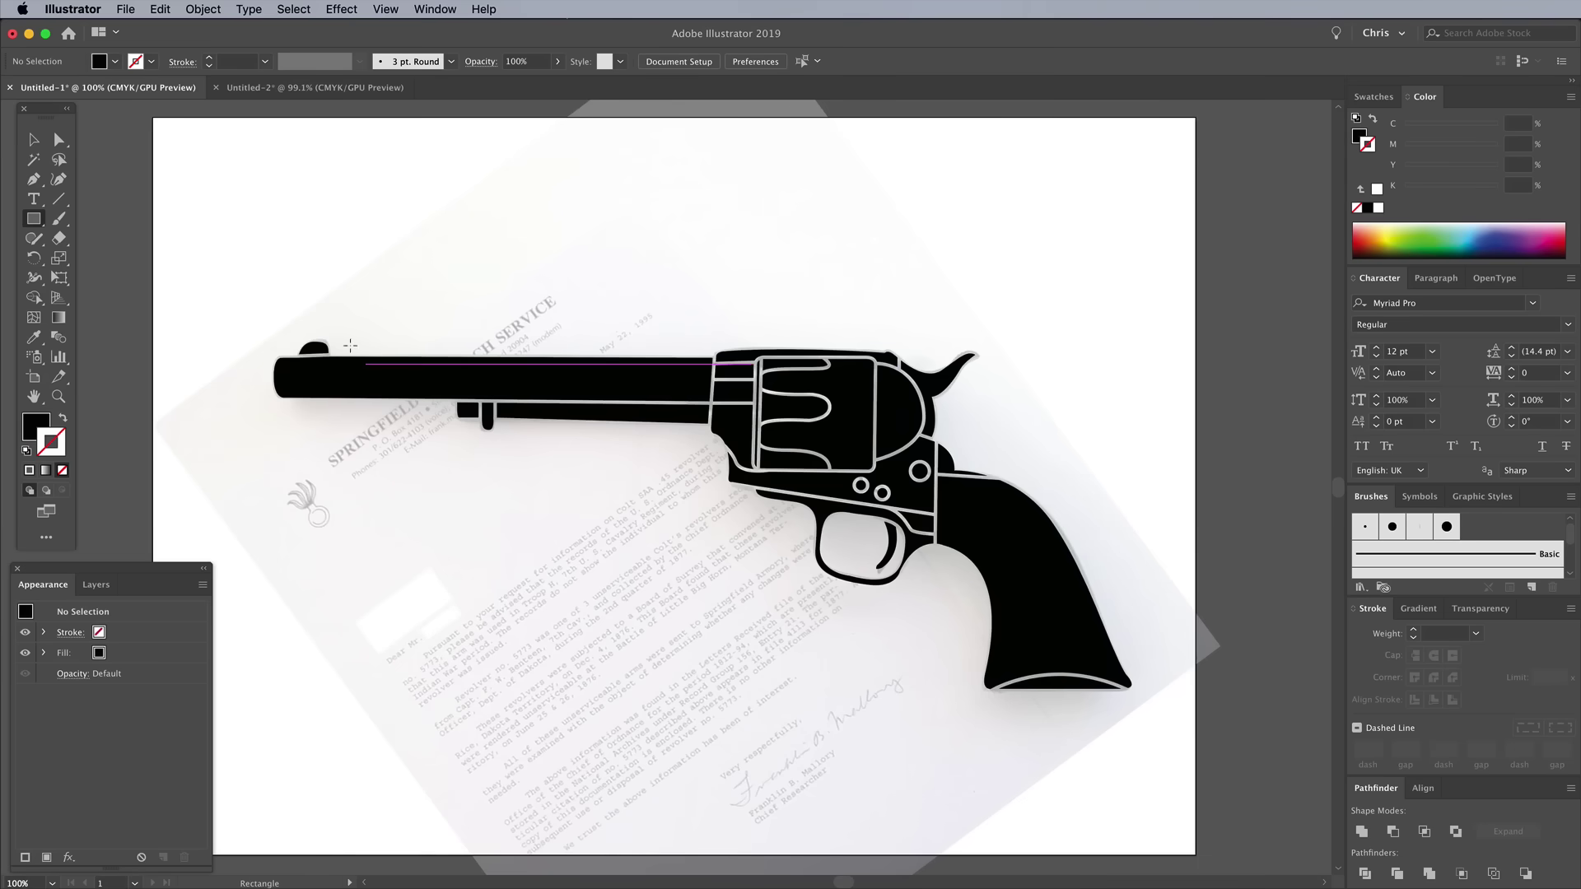
key("v")
left_click(459, 369)
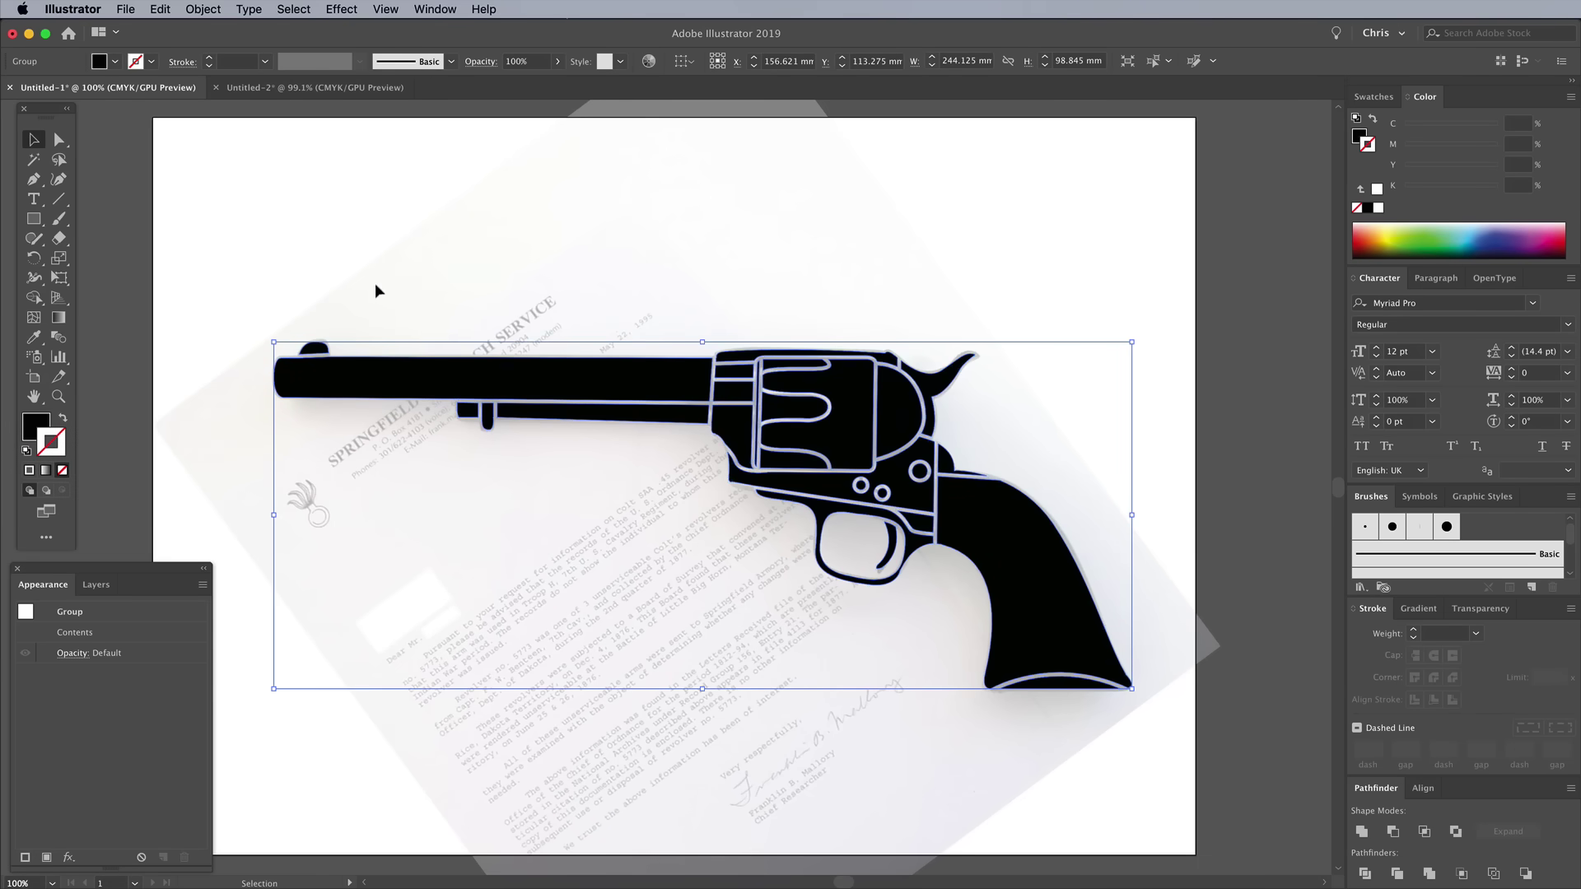
left_click(295, 88)
key("ctrl+v")
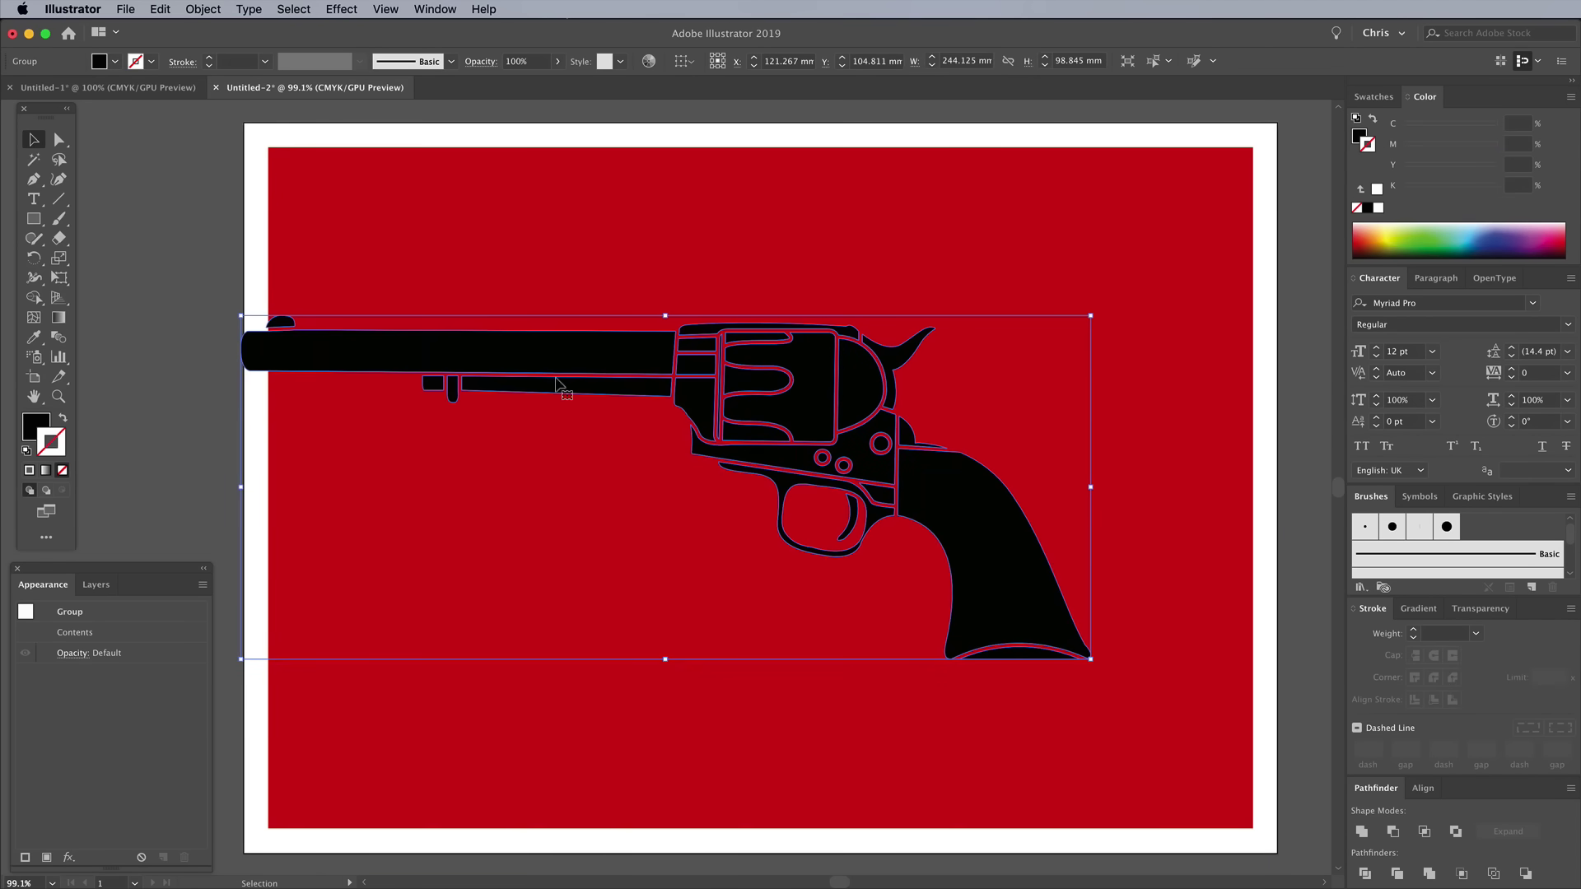
left_click(30, 424)
left_click(1378, 209)
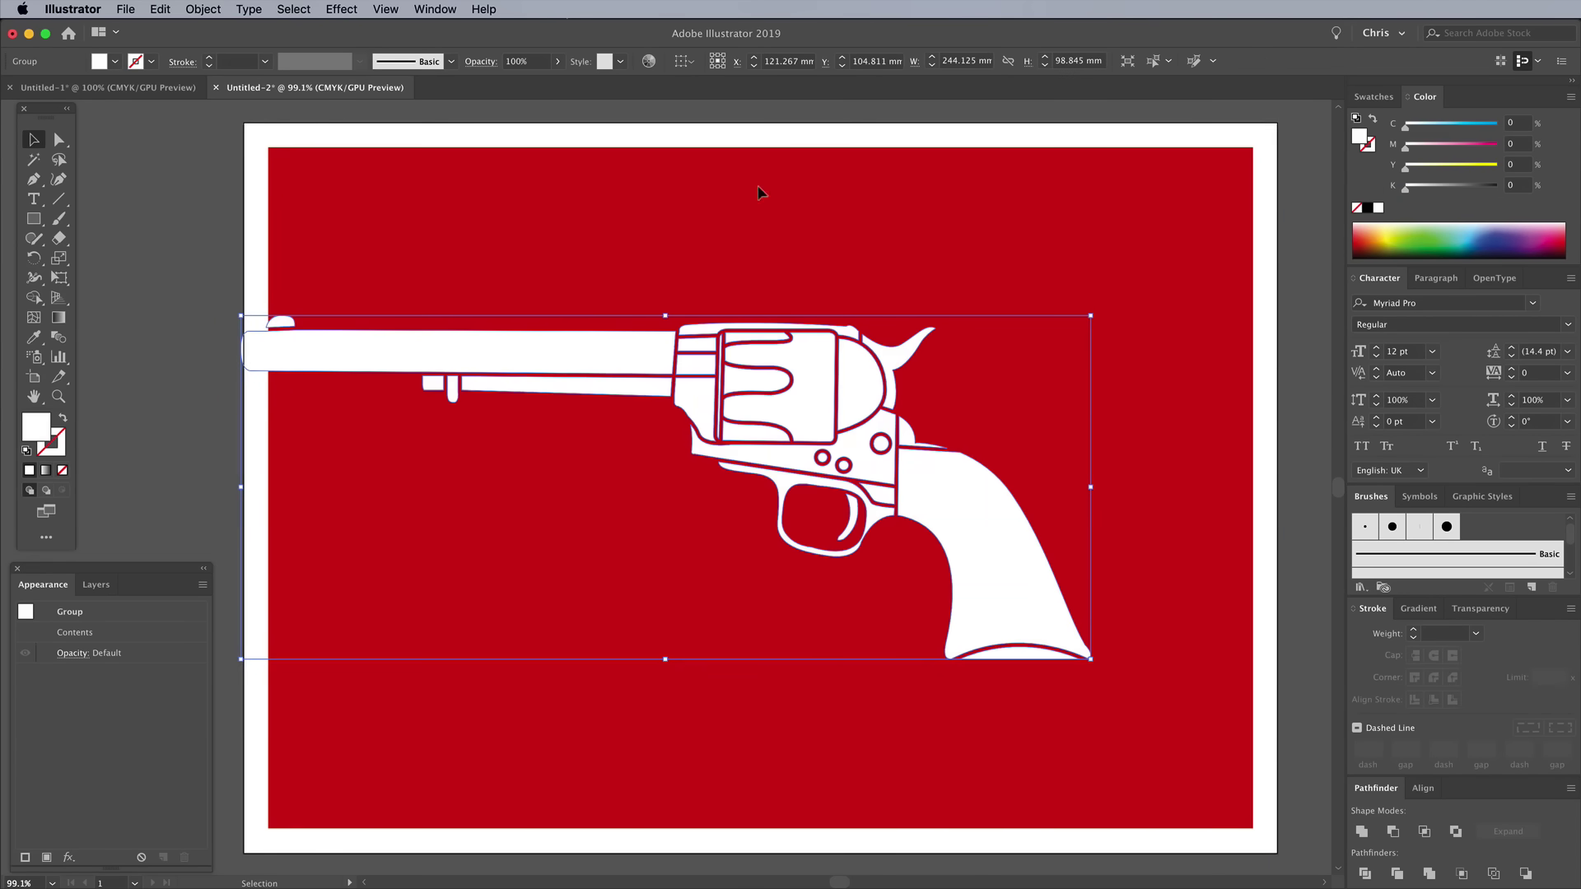
Step: Reflect the revolver vertically so it points right, and move it lower on the artboard
left_click(203, 9)
mouse_move(218, 29)
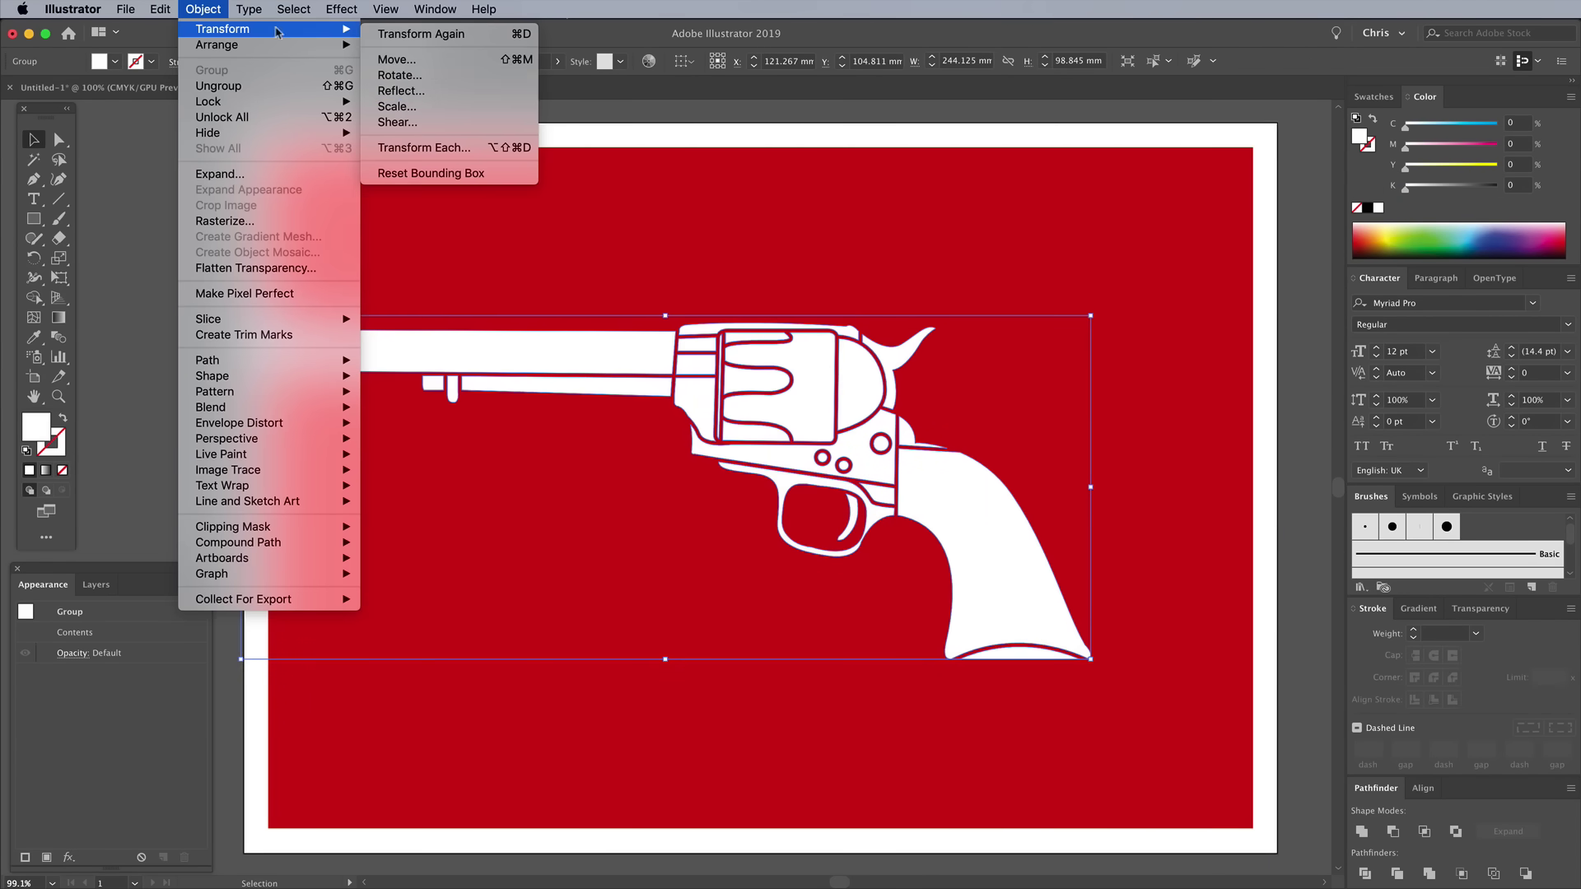
left_click(420, 97)
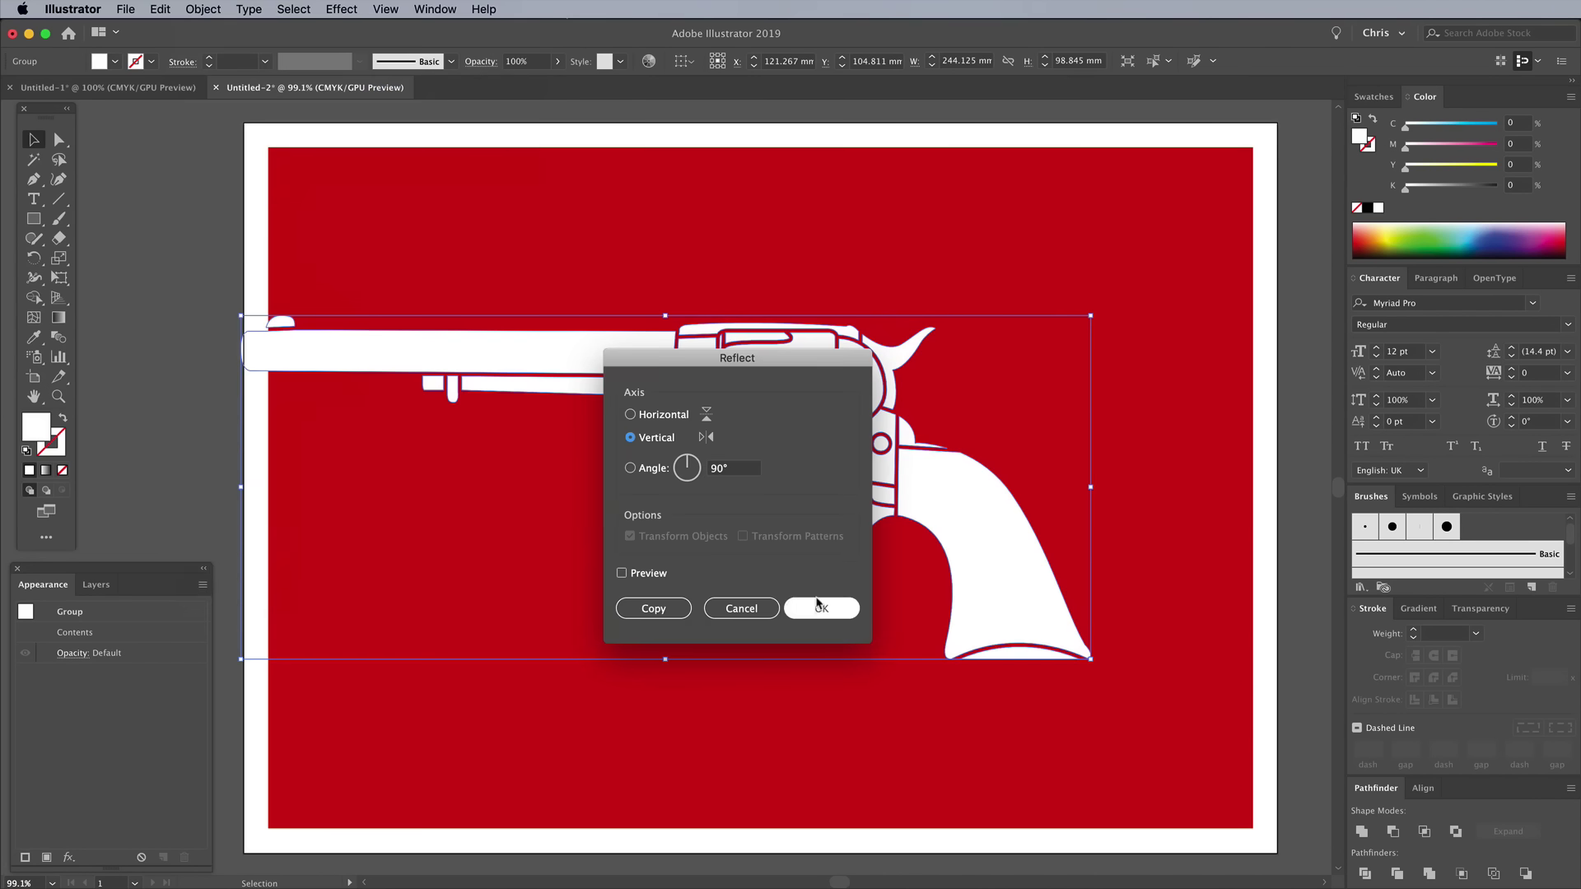
left_click(822, 608)
left_click_drag(556, 467, 662, 502)
left_click_drag(886, 397, 884, 468)
left_click(235, 290)
Step: Type FRONTIER above the revolver and set it in Colt Black
left_click(34, 198)
left_click(604, 251)
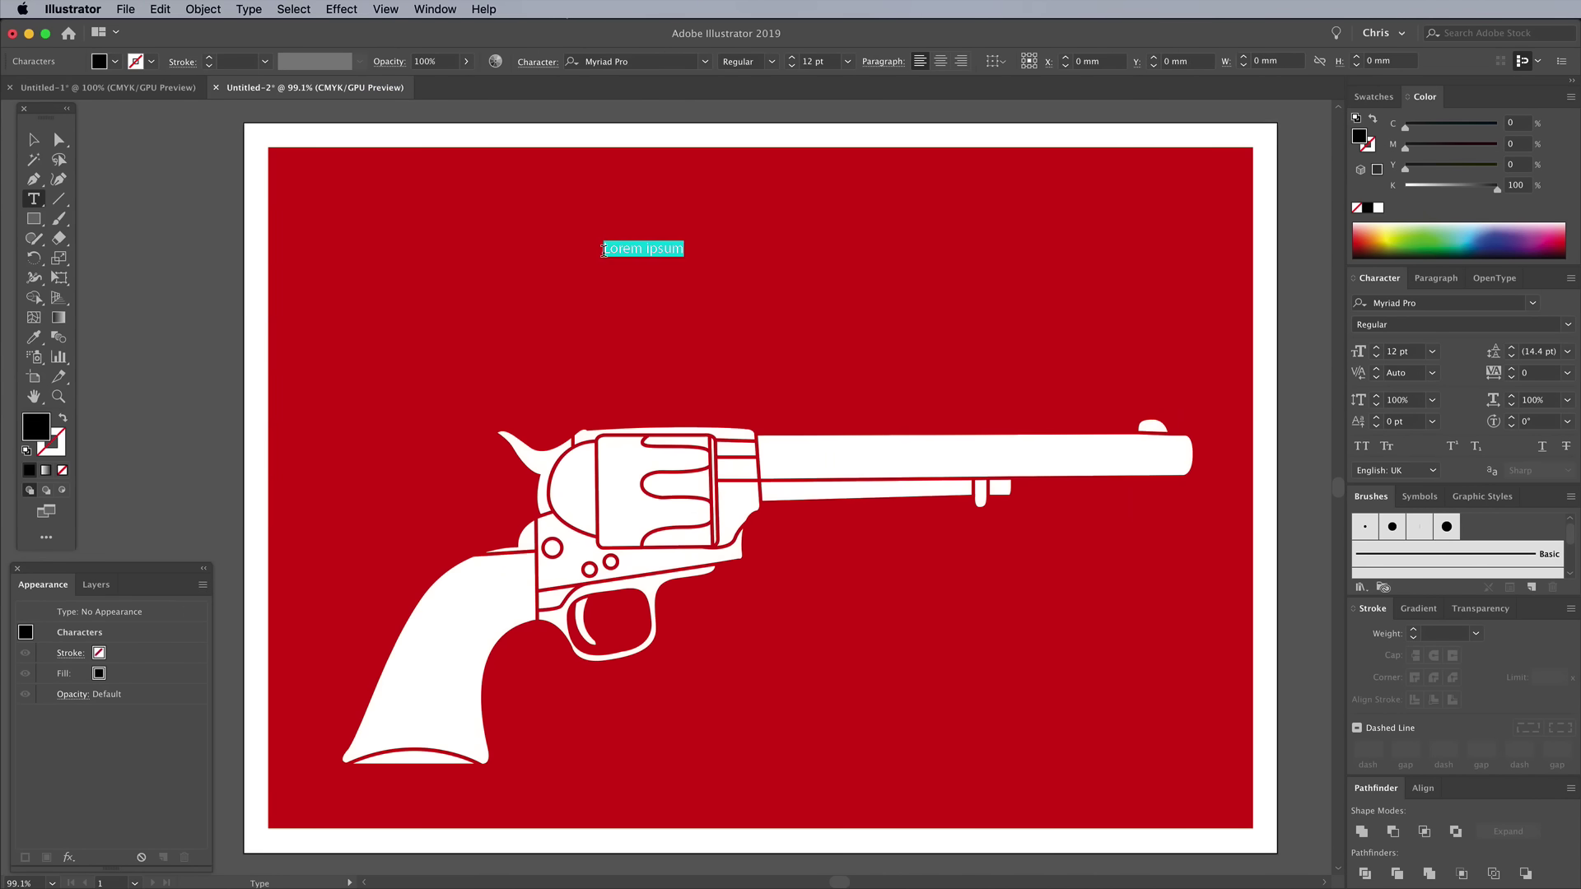
type("FRONTIER")
double_click(626, 244)
left_click(626, 61)
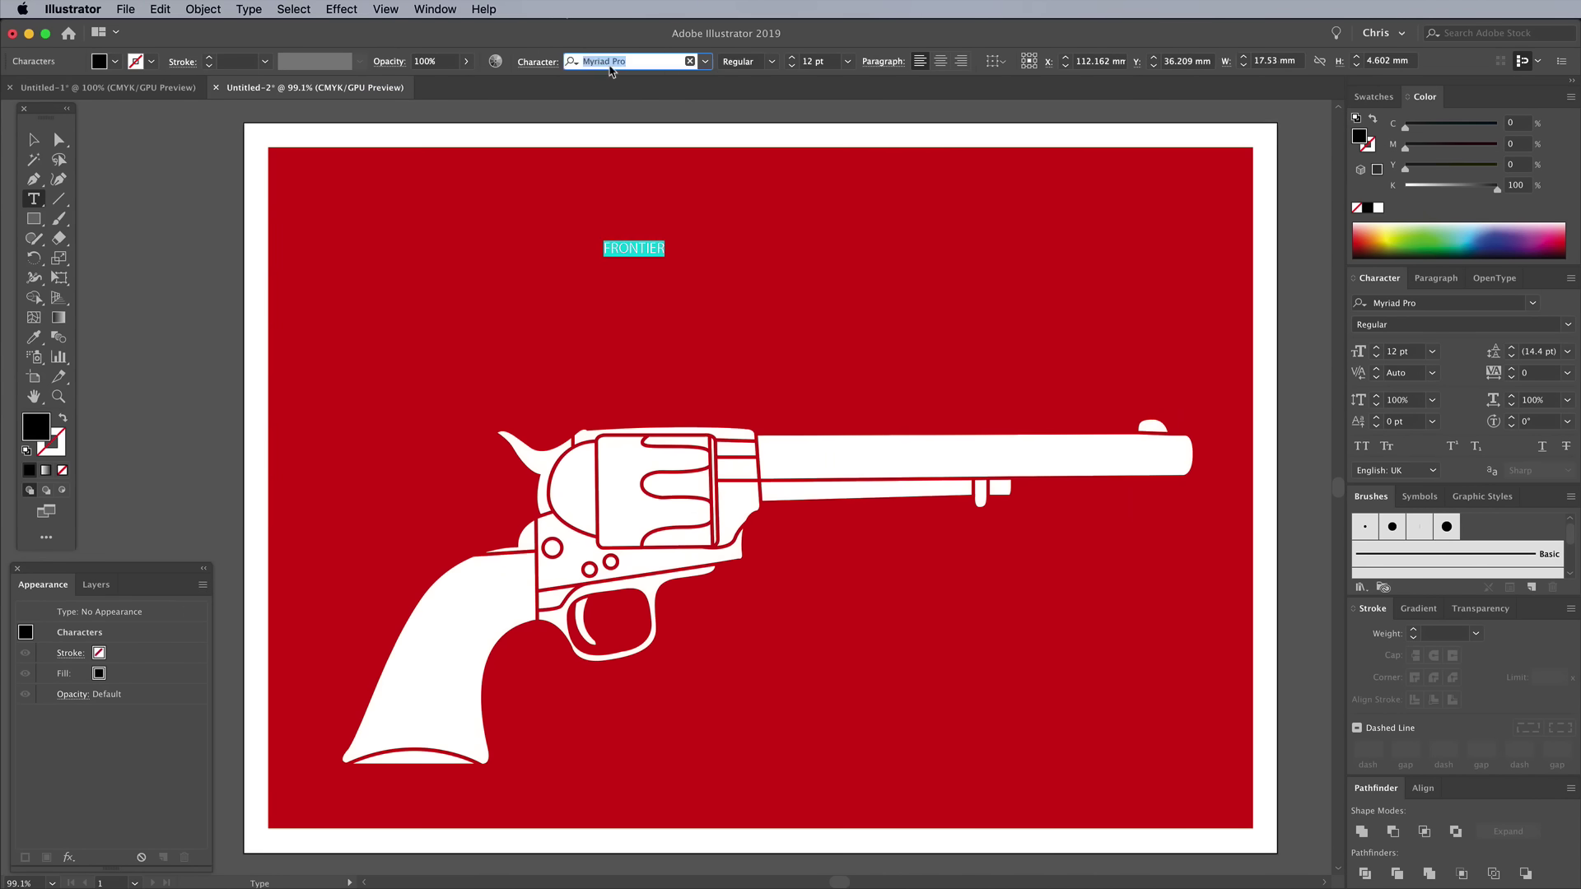
type("colt")
left_click(612, 144)
Step: Scale FRONTIER up to 55.84 pt and fill it white
key("Escape")
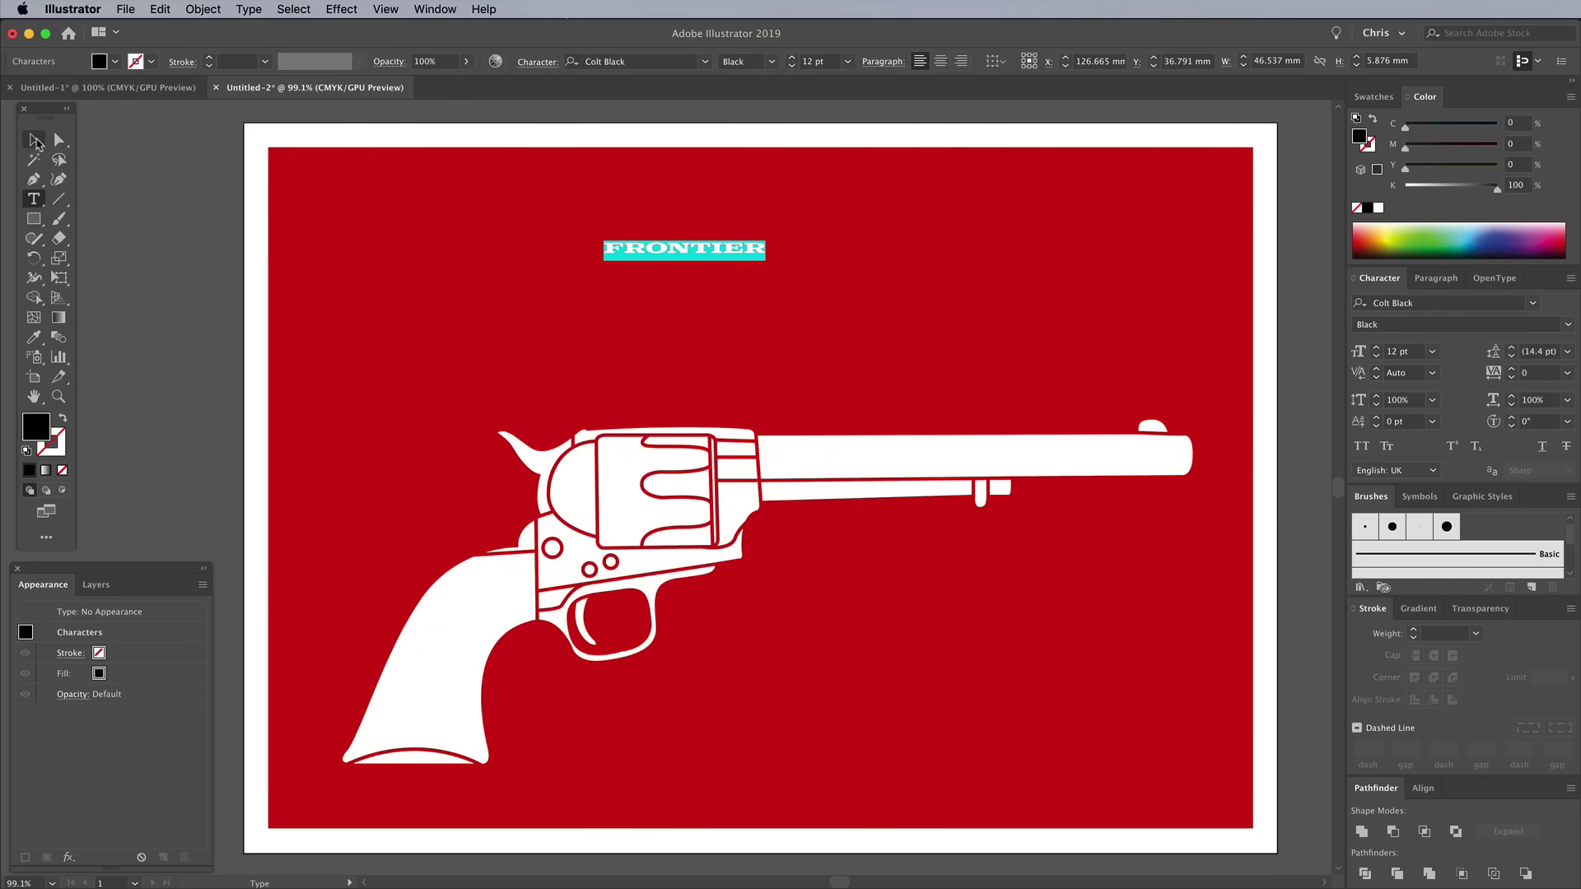
left_click_drag(766, 260, 860, 224)
key("super+equal")
key("super+equal")
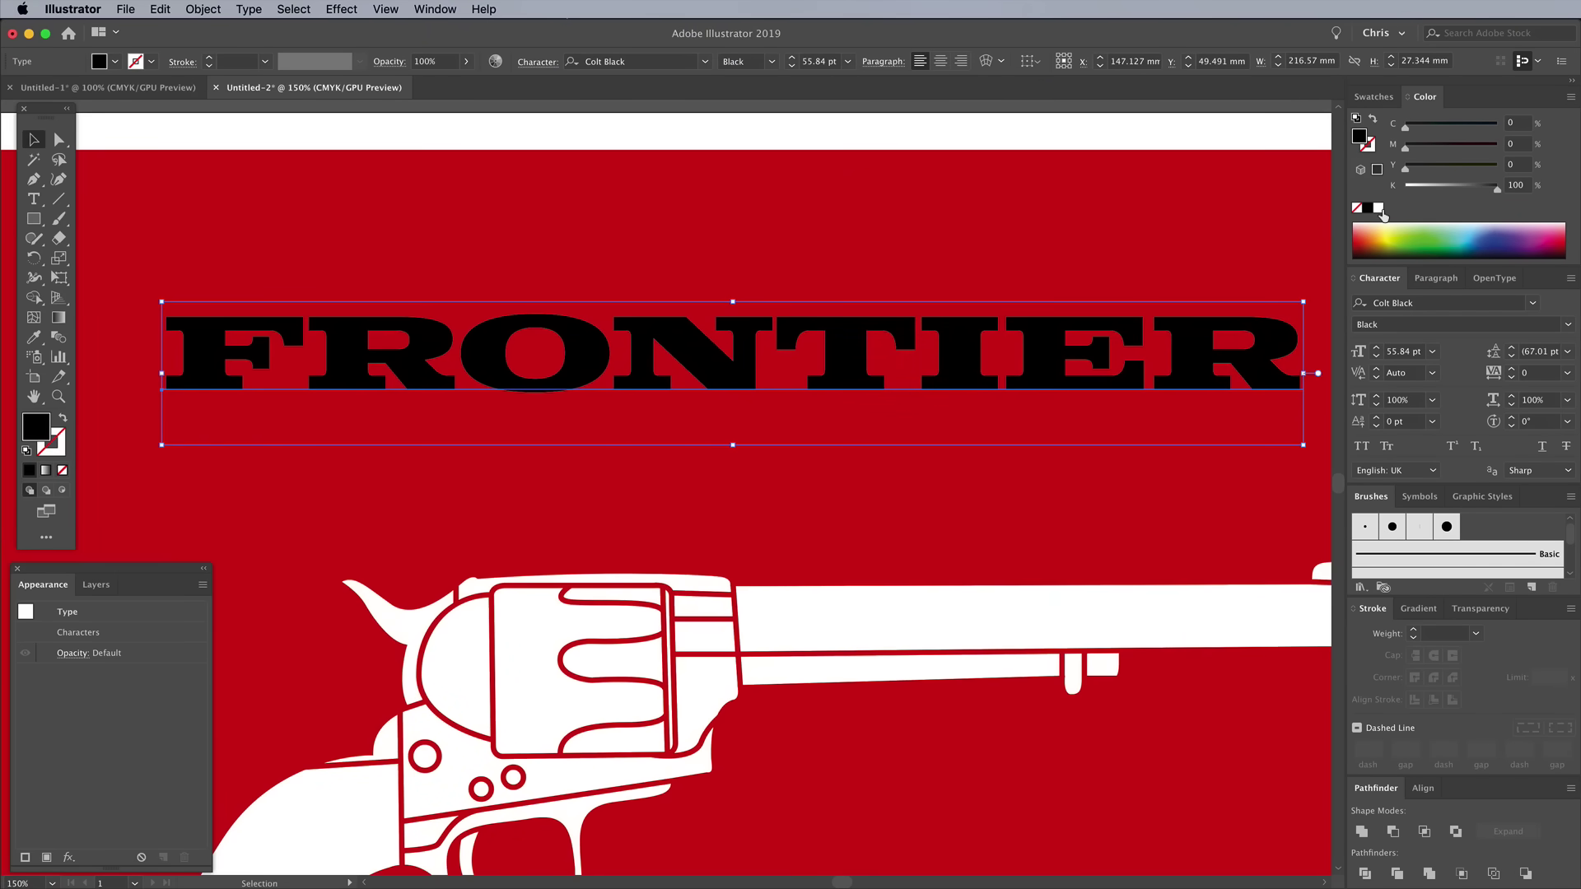
left_click(1379, 208)
left_click(202, 9)
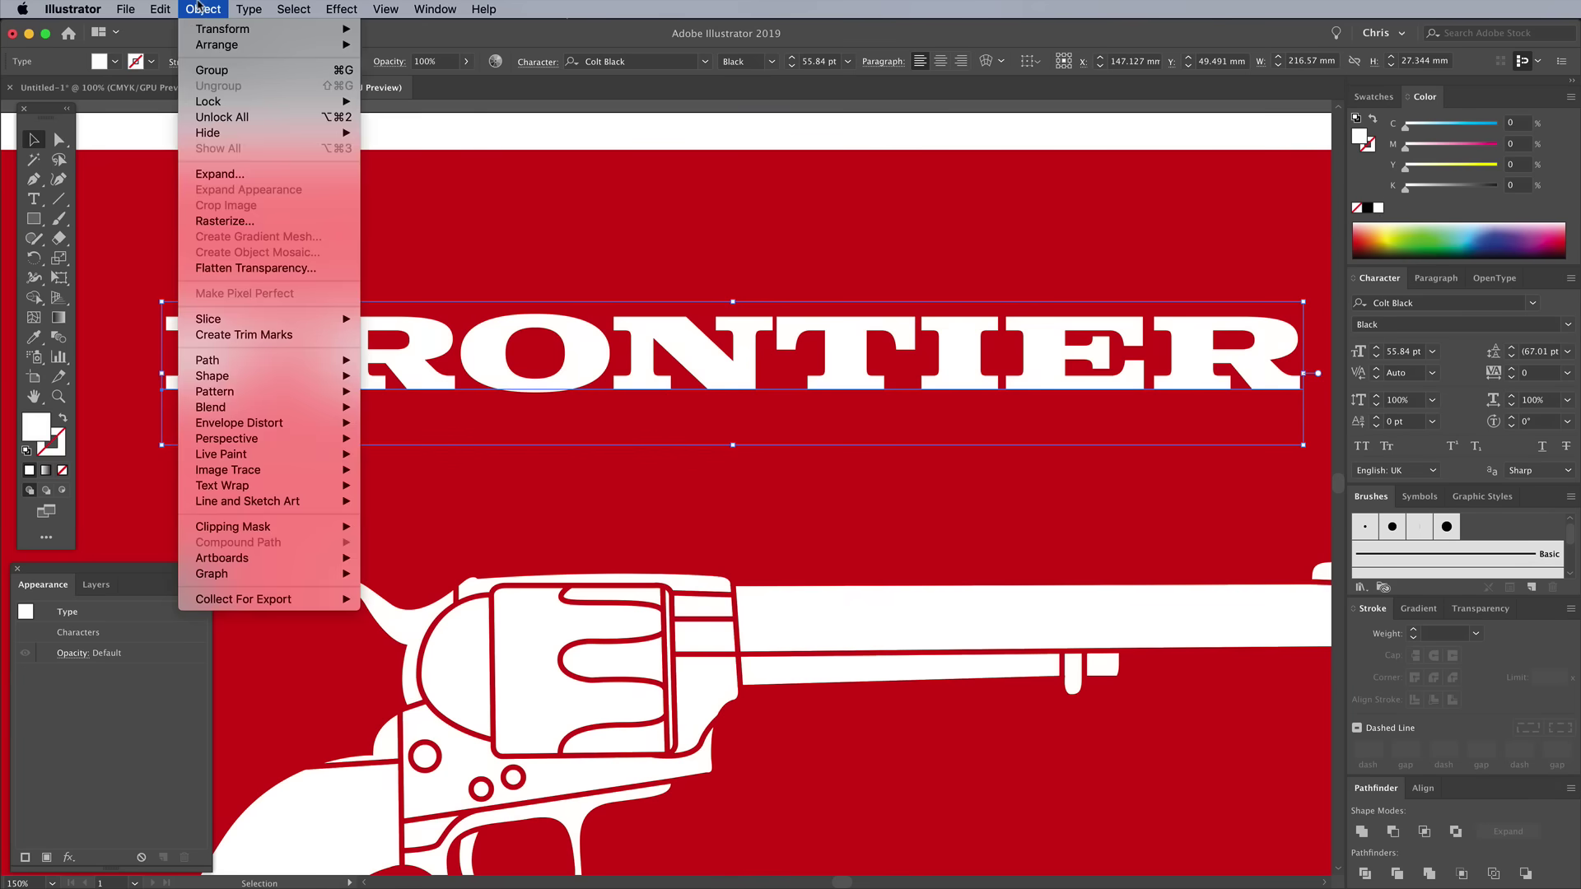
Step: Shear FRONTIER -8° along the vertical axis
mouse_move(270, 28)
left_click(406, 122)
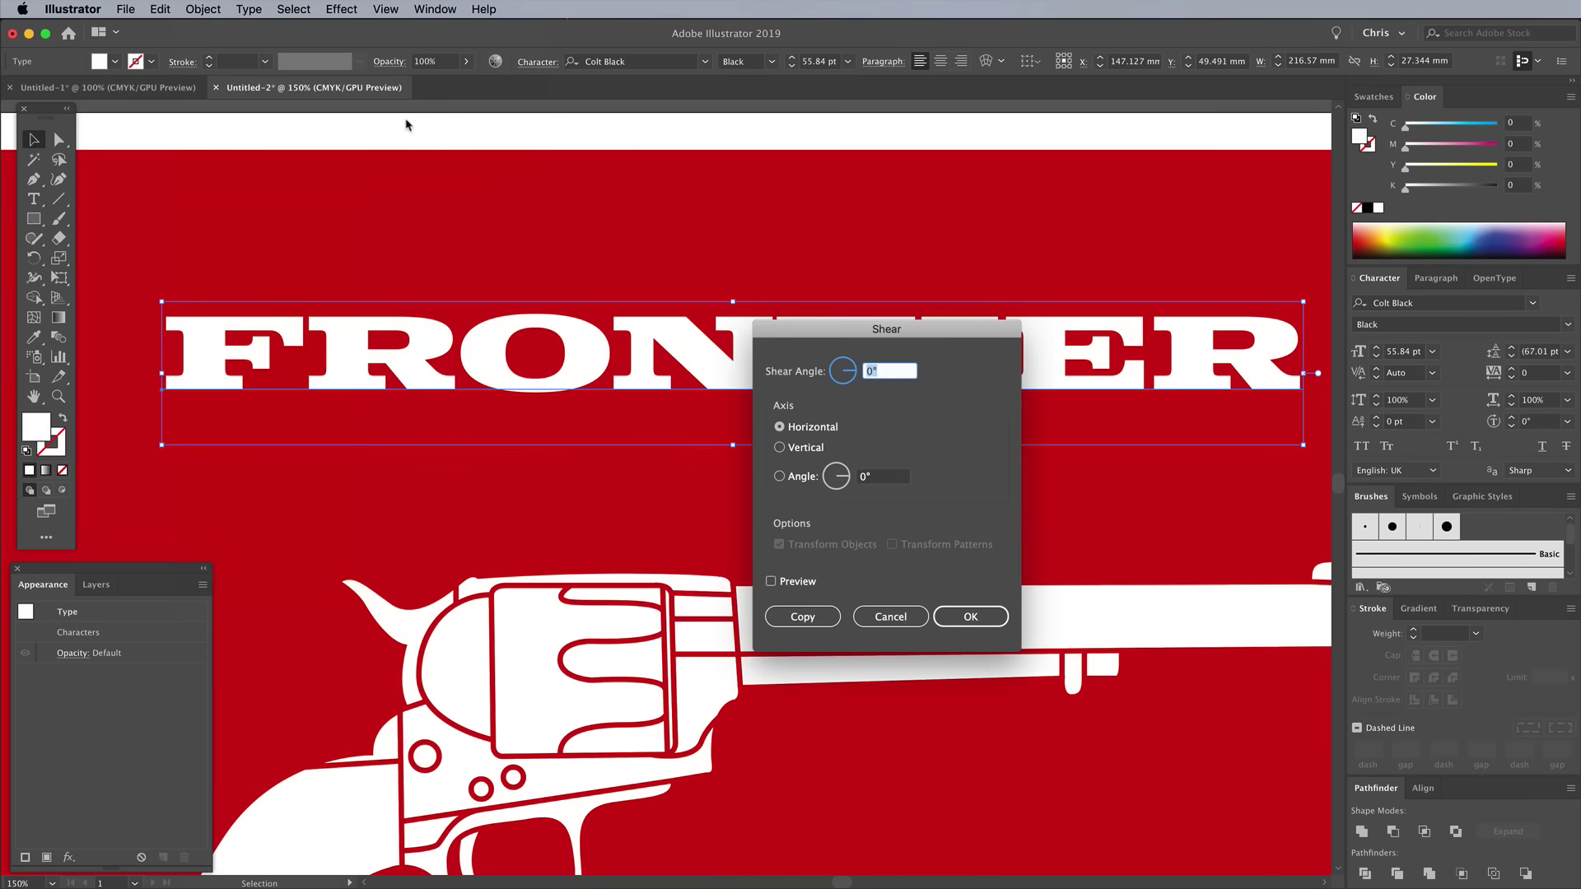
left_click(779, 447)
left_click(772, 582)
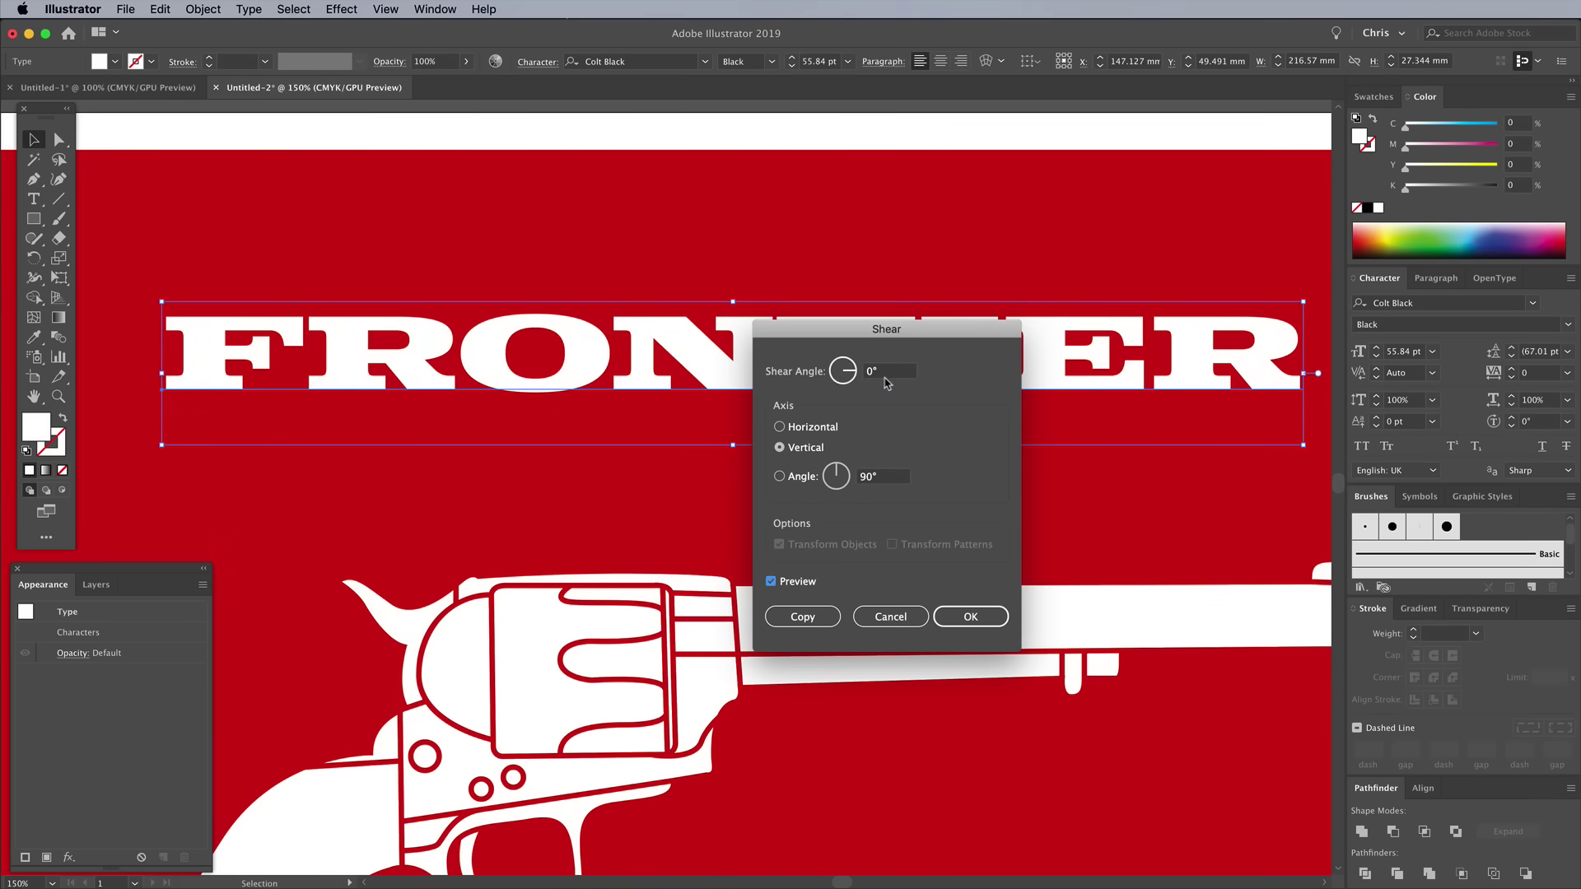
left_click(894, 373)
key("Up")
key("Down")
key("Down")
key("Down")
key("Down")
key("Down")
key("Down")
key("Down")
key("Down")
key("Down")
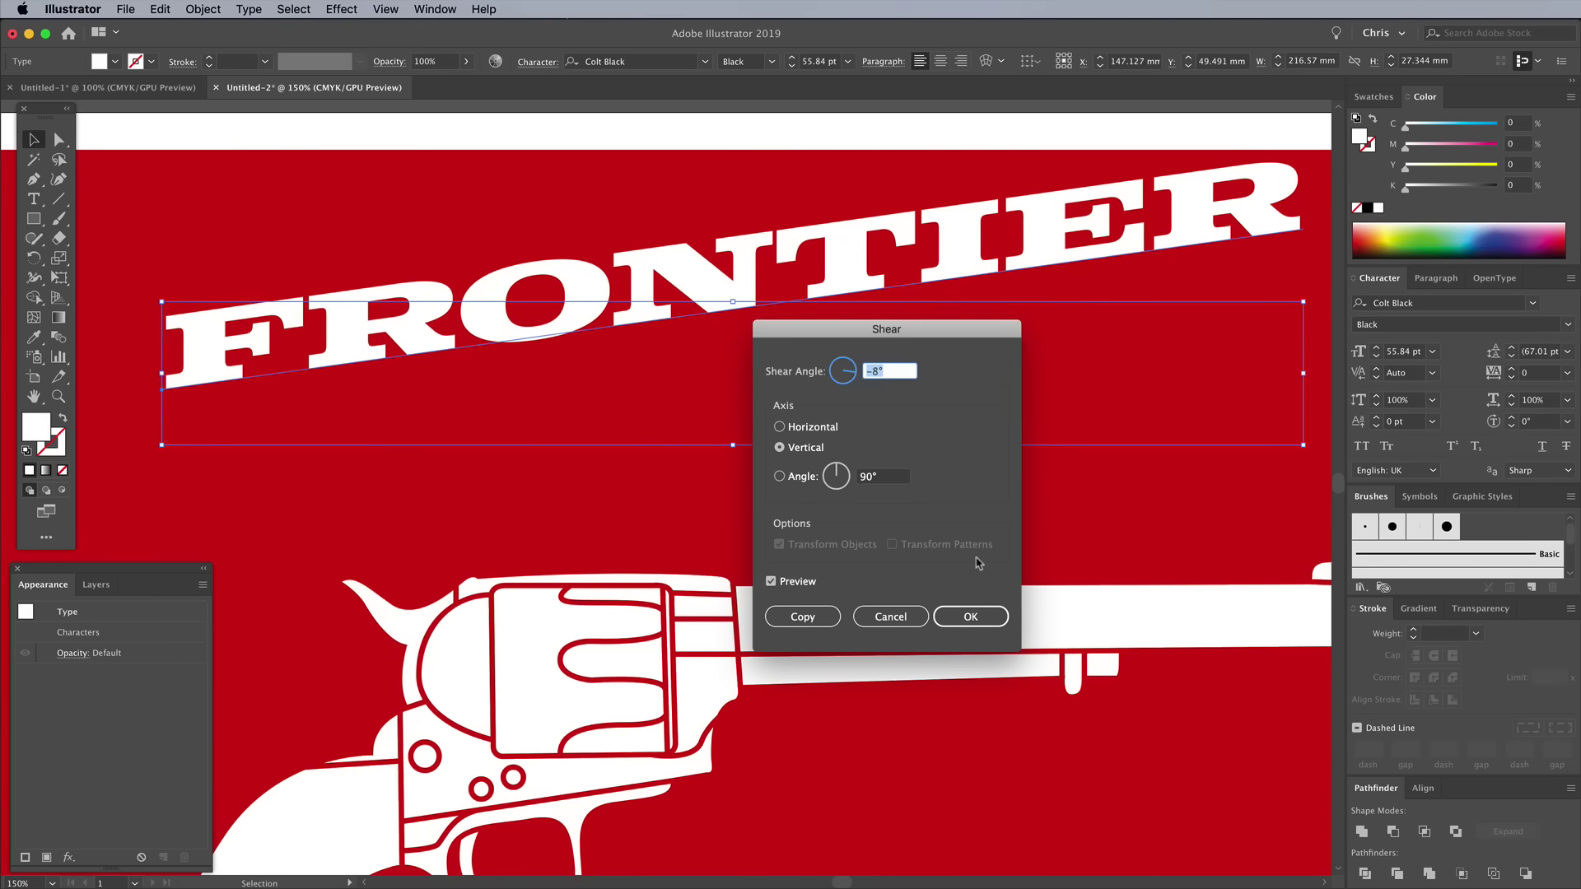
left_click(971, 617)
Step: Apply a Free Distort that flares FRONTIER into a wedge, then raise it
left_click(351, 10)
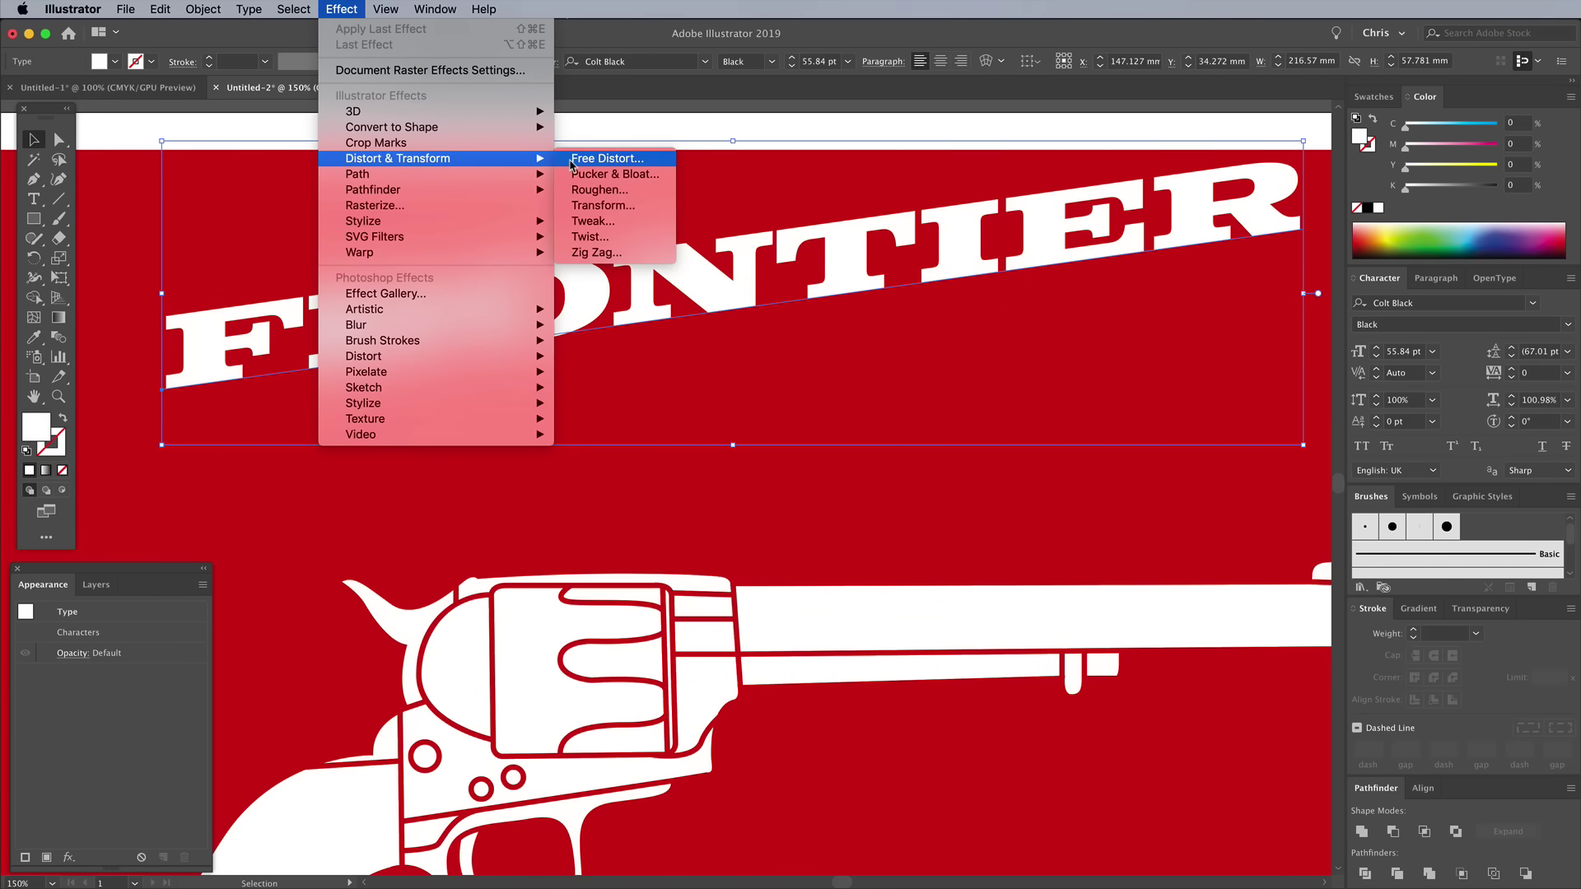
left_click(572, 161)
left_click_drag(732, 430, 734, 482)
left_click(856, 558)
key("super+1")
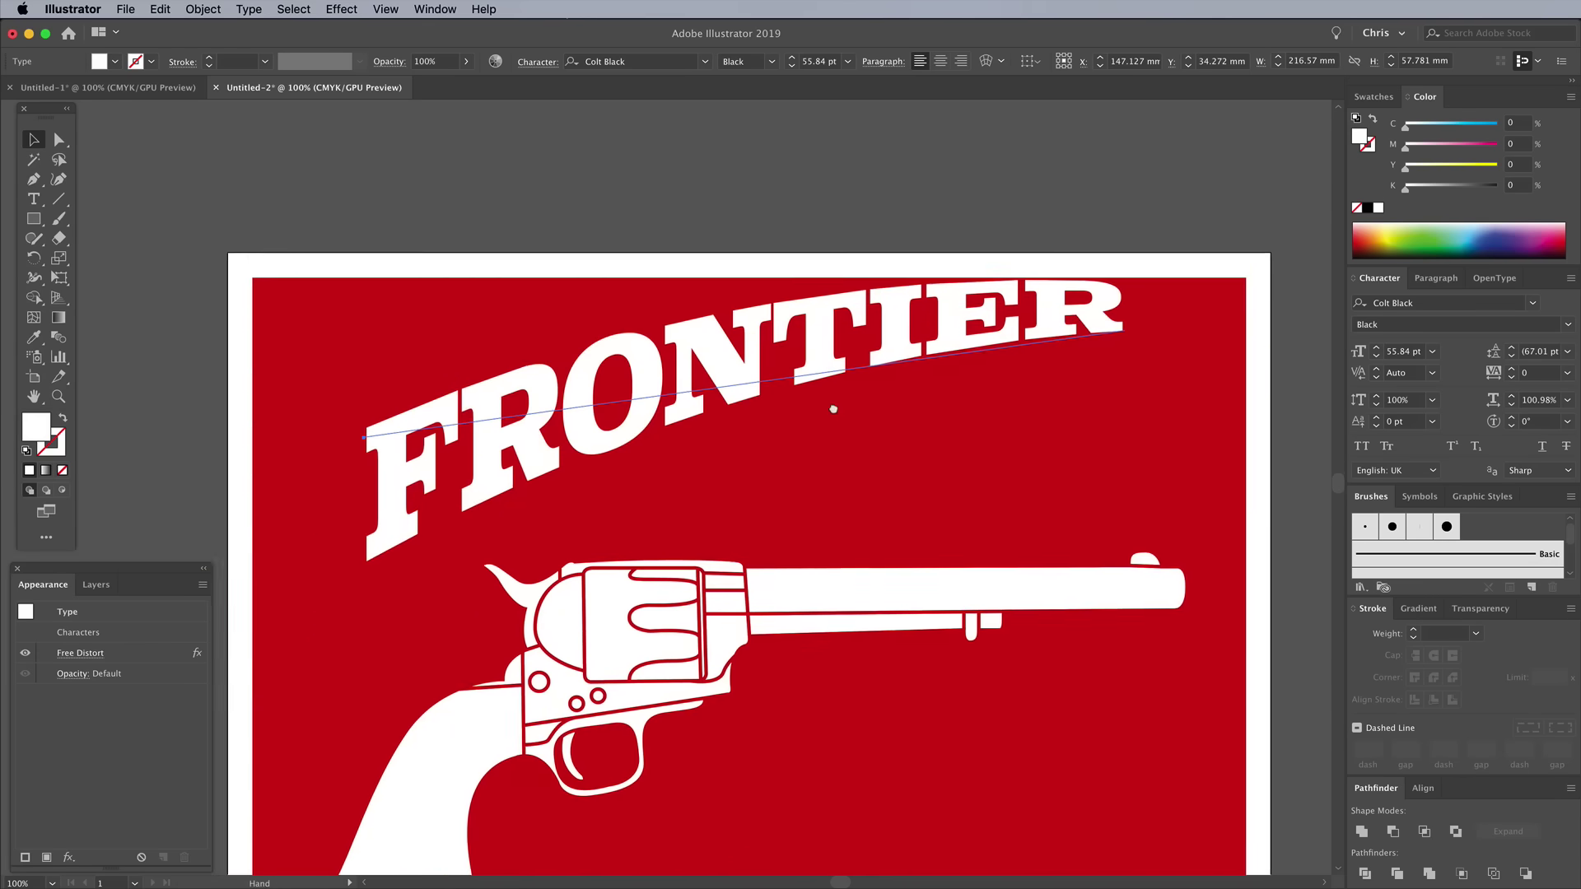
left_click_drag(701, 432, 702, 369)
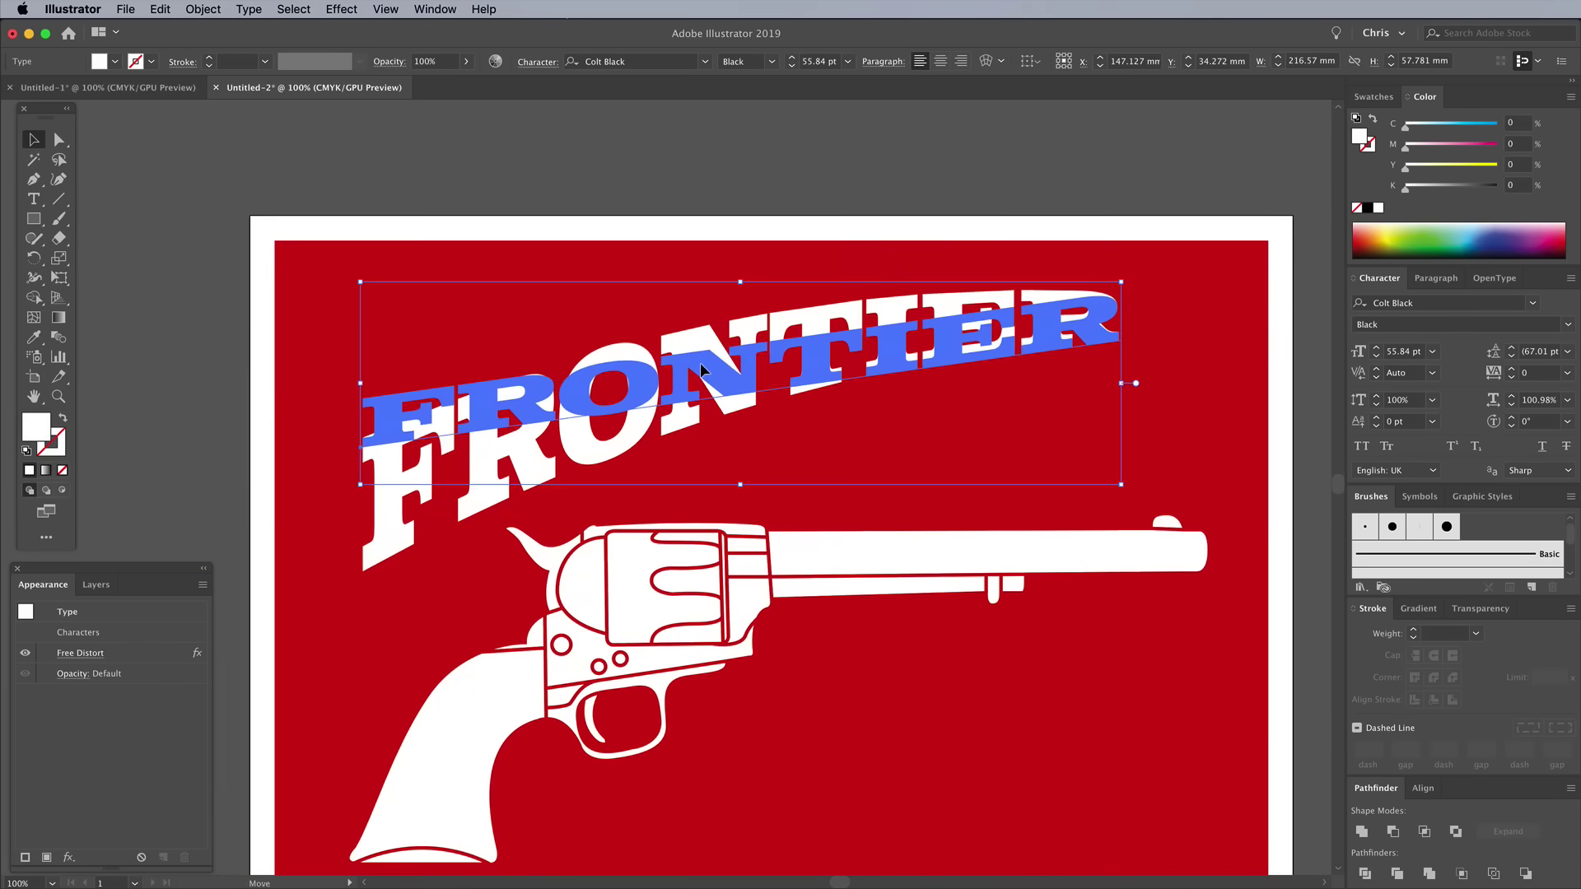
Step: Expand FRONTIER's appearance and nudge it down just above the revolver
left_click(208, 10)
left_click(242, 188)
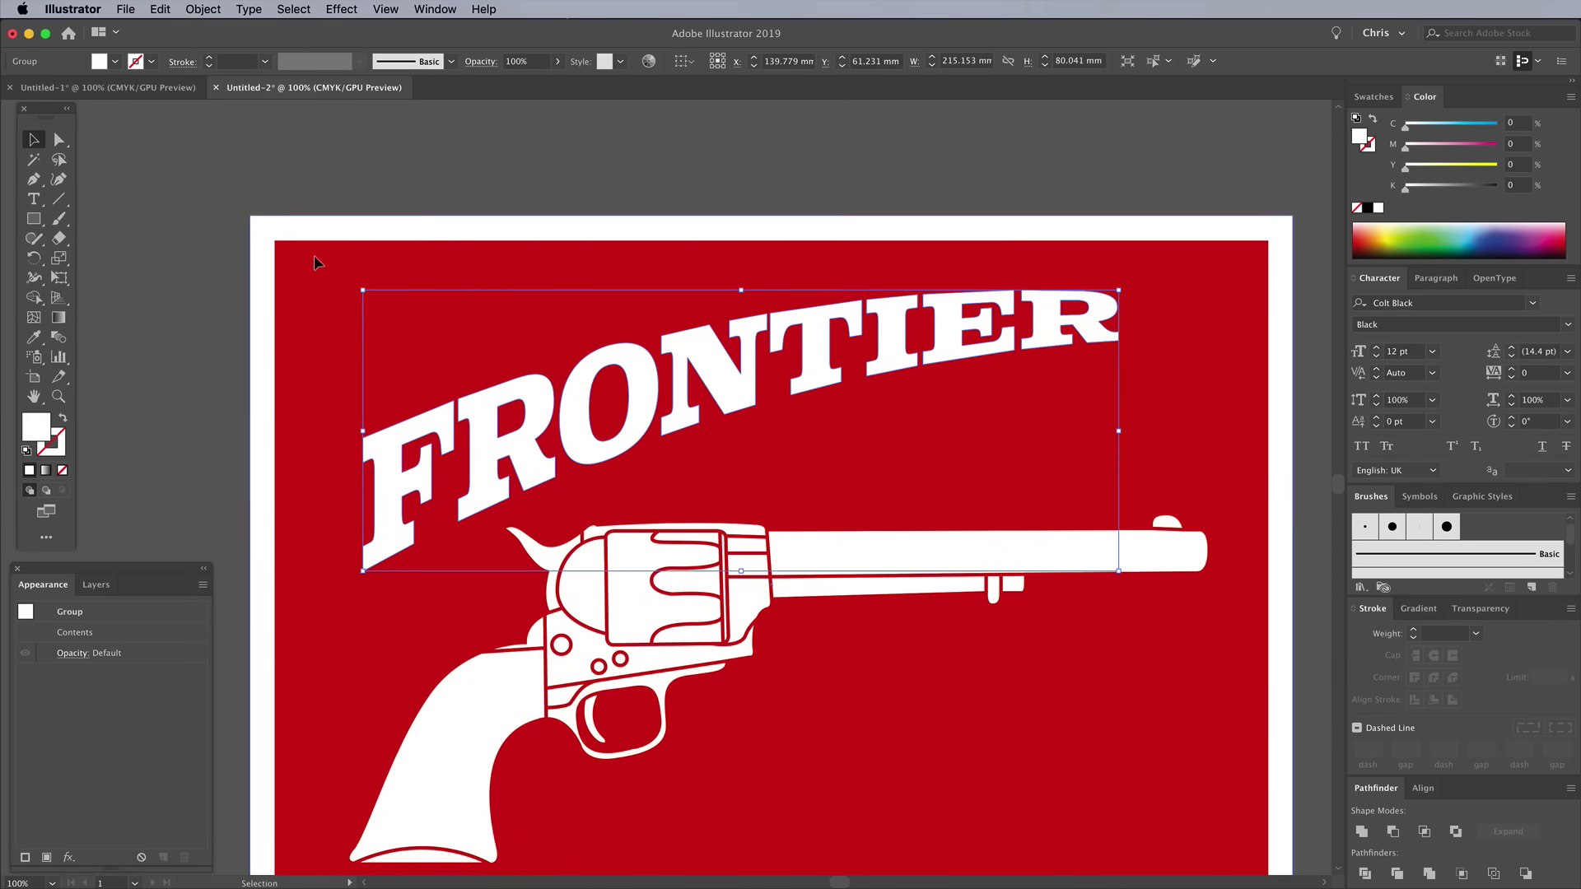
left_click_drag(644, 412, 639, 450)
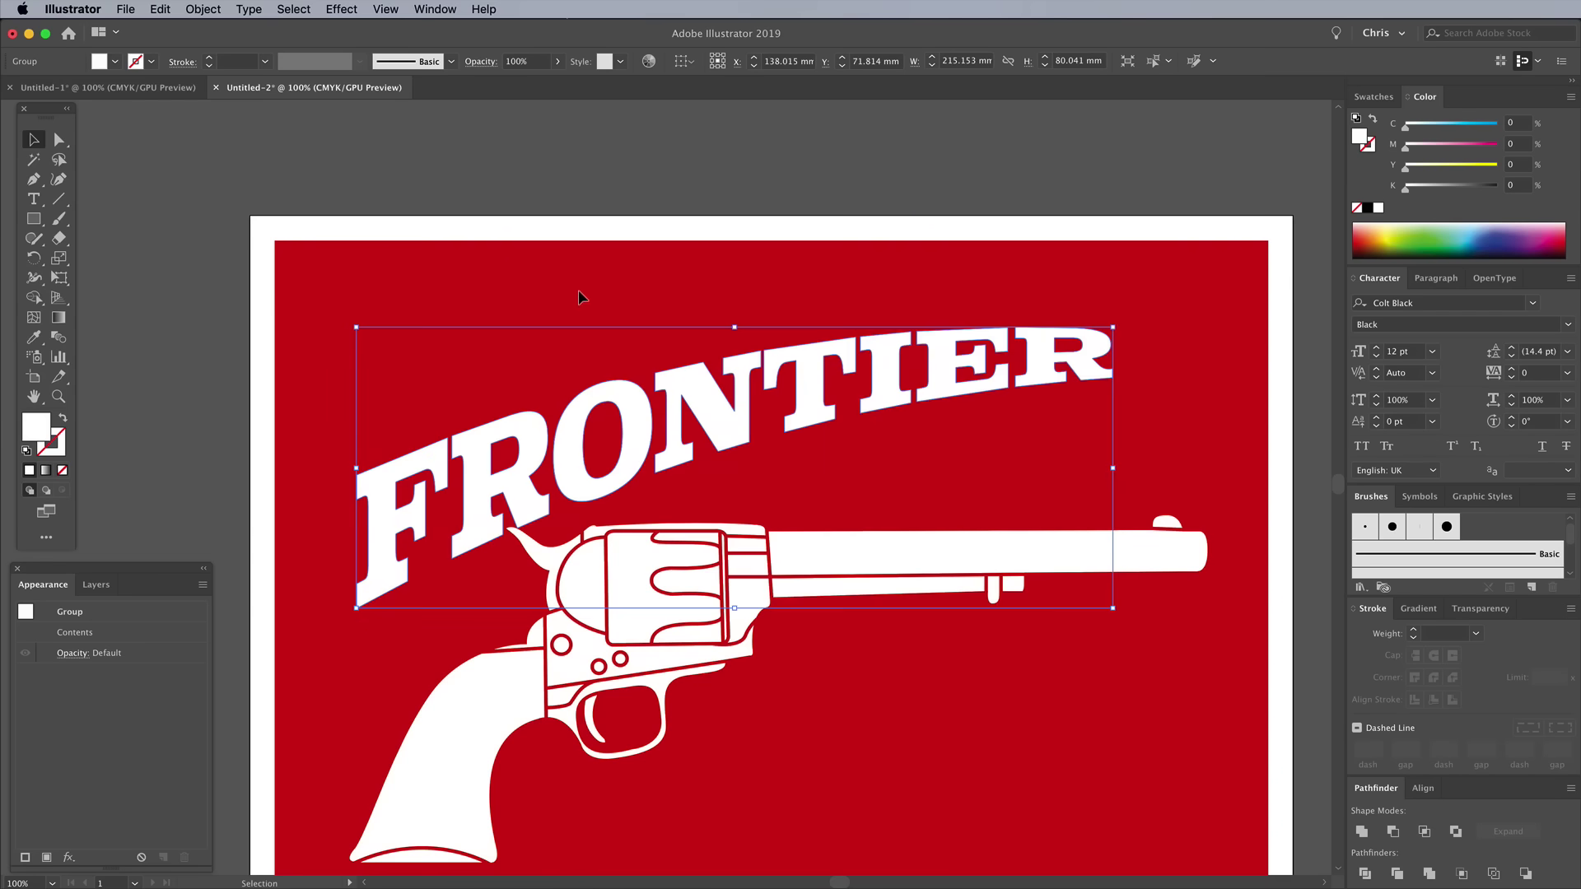
Step: Draw a white rectangle above FRONTIER
left_click(34, 219)
key("super+shift+a")
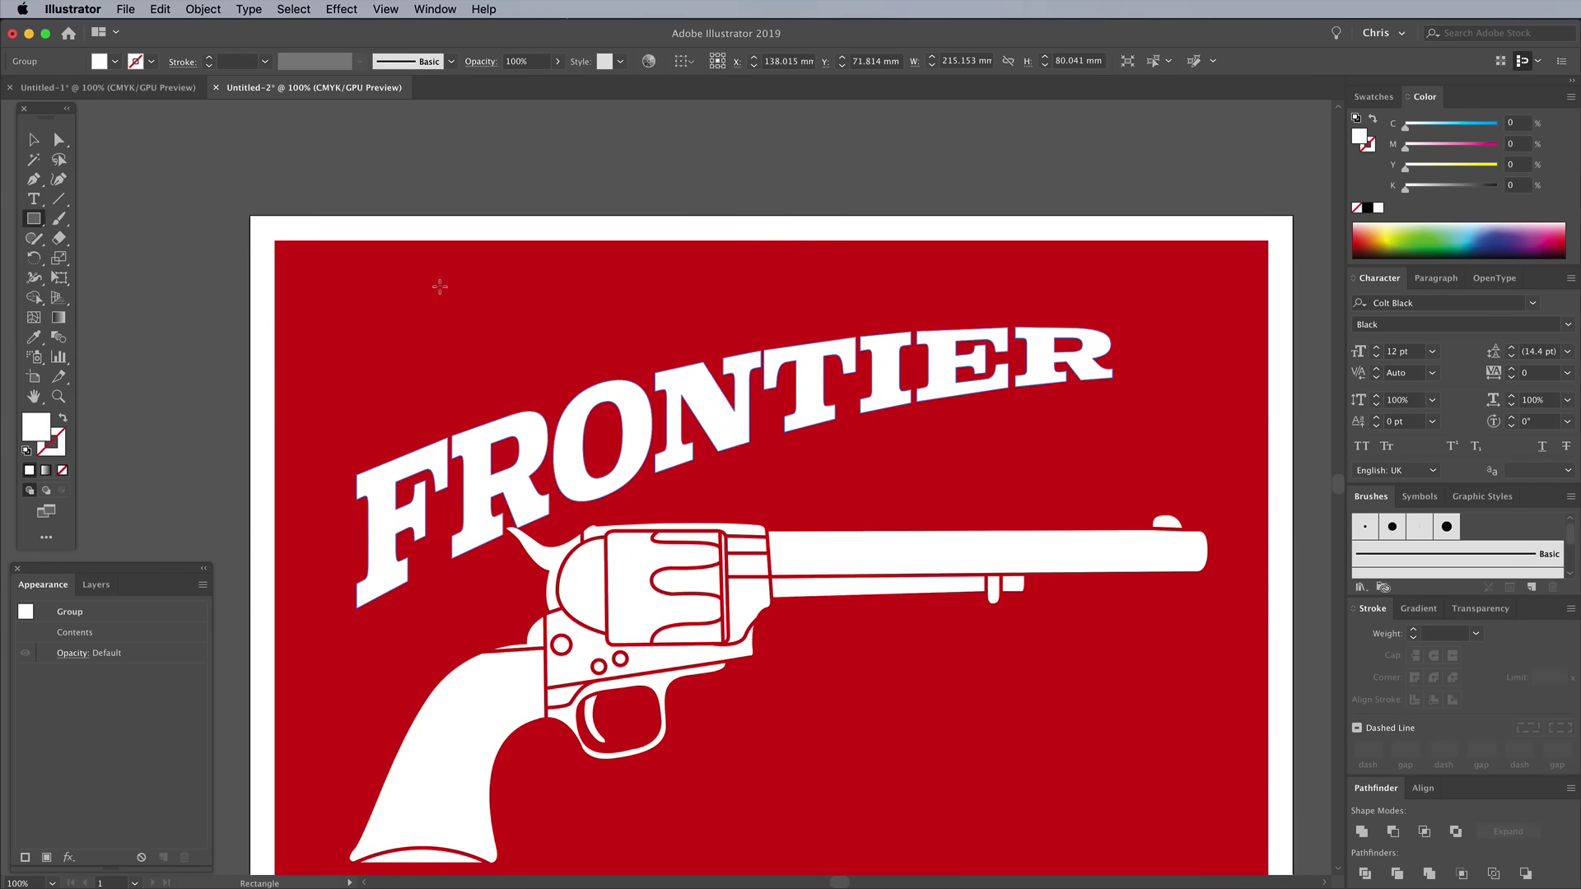
left_click_drag(437, 286, 743, 345)
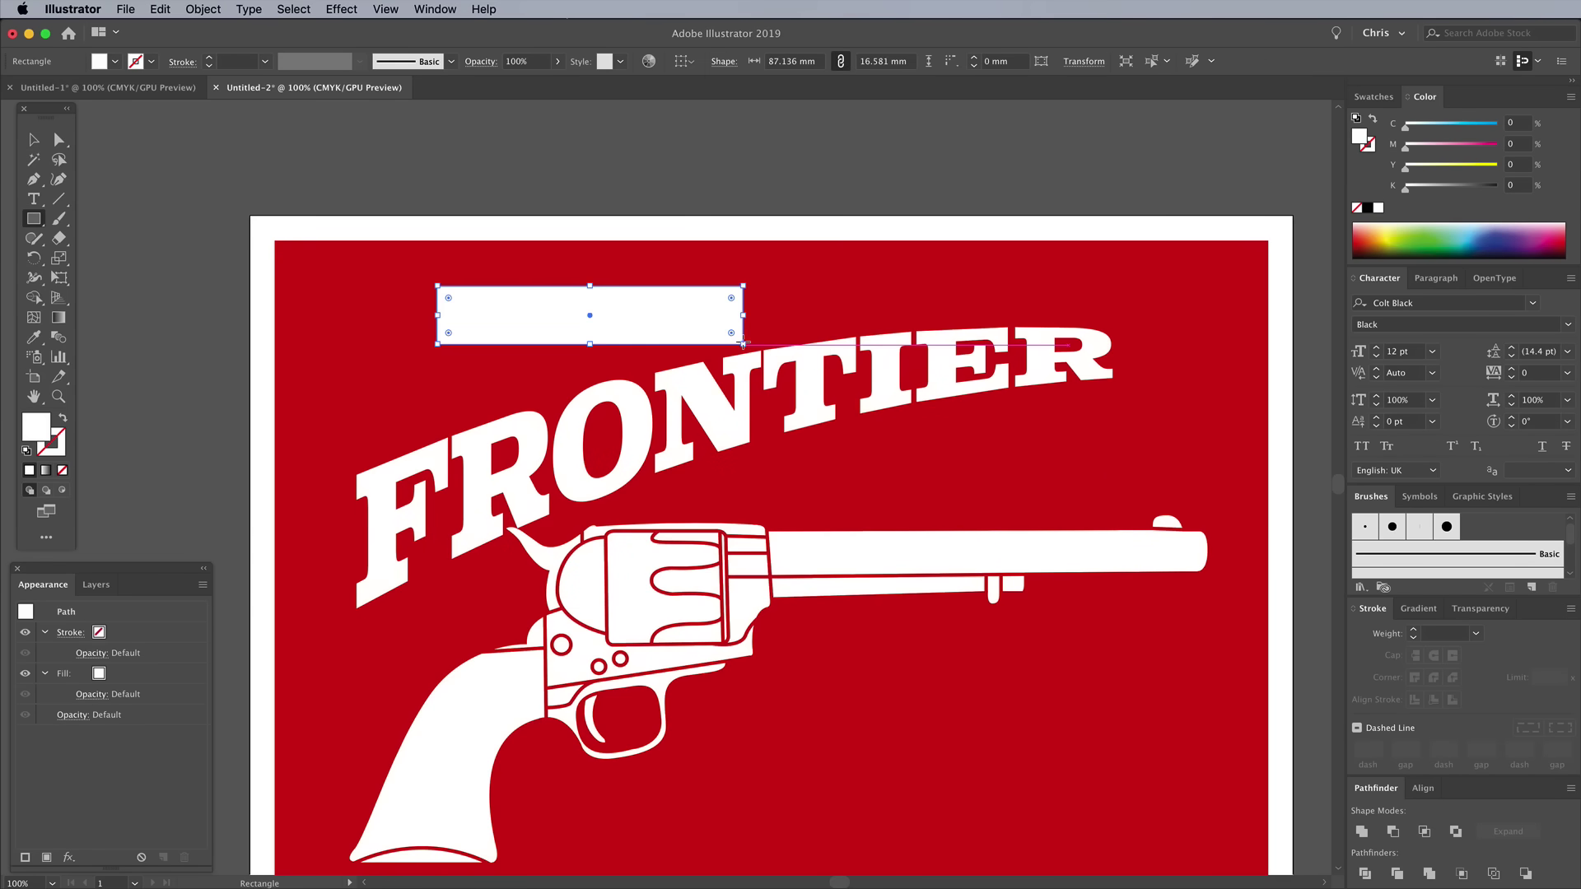
key("super+equal")
key("super+equal")
Step: Type WESTERN inside the box in Futura PT Bold with 200 tracking
key("t")
key("super+shift+a")
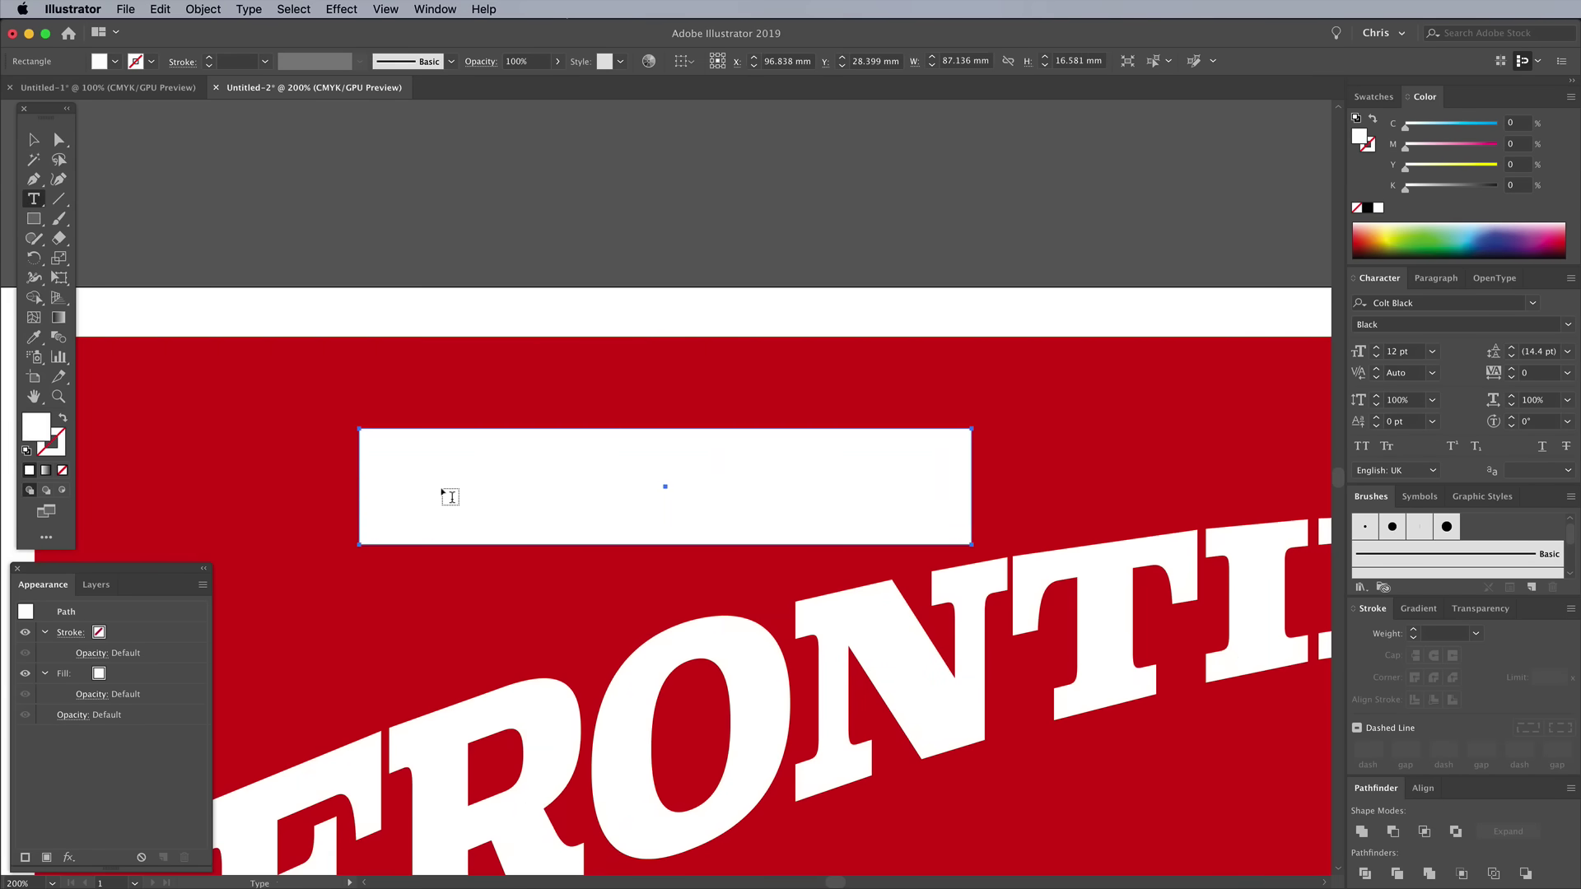
left_click(442, 486)
type("WESTERN")
key("super+a")
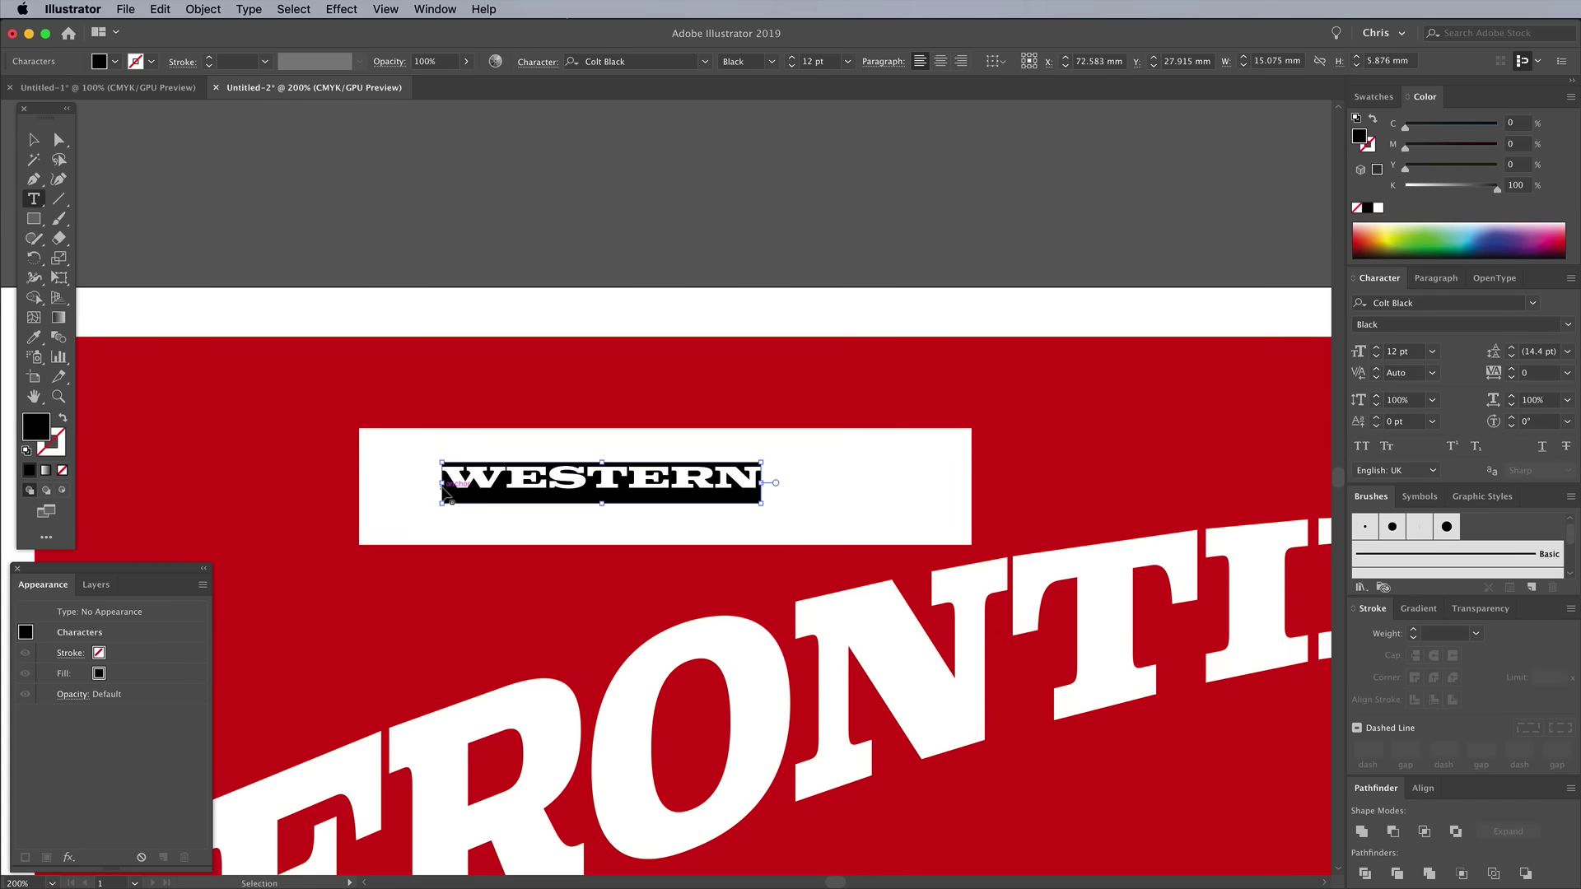
left_click(650, 62)
type("futu")
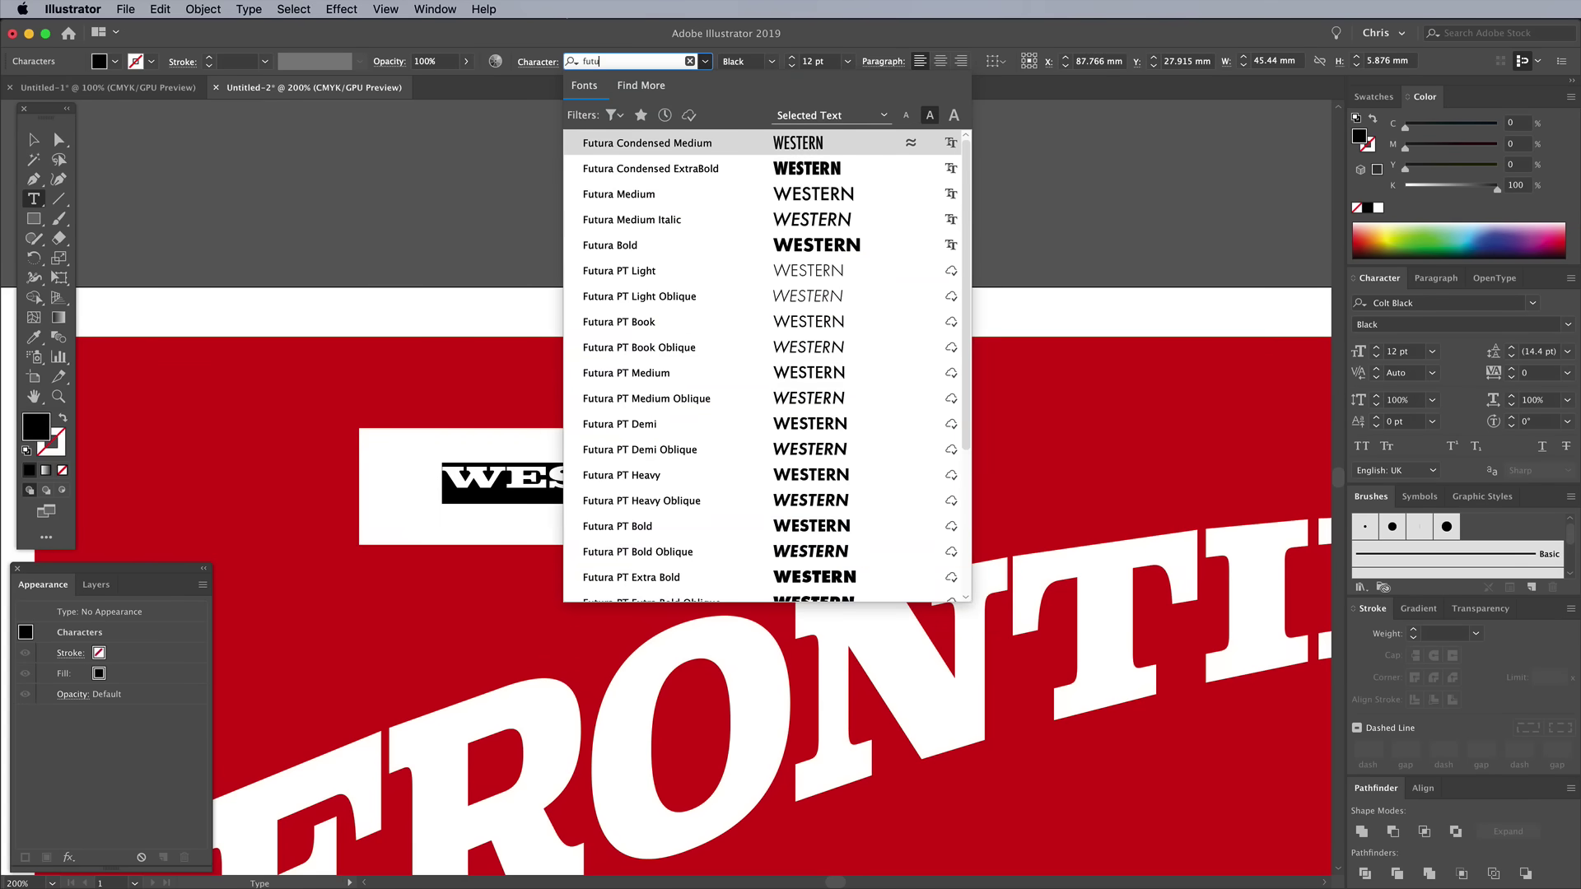
key("Down")
key("Down")
key("Down")
key("Down")
key("Down")
key("Down")
key("Down")
key("Down")
key("Down")
key("Down")
key("Down")
key("Down")
key("Down")
key("Down")
key("Down")
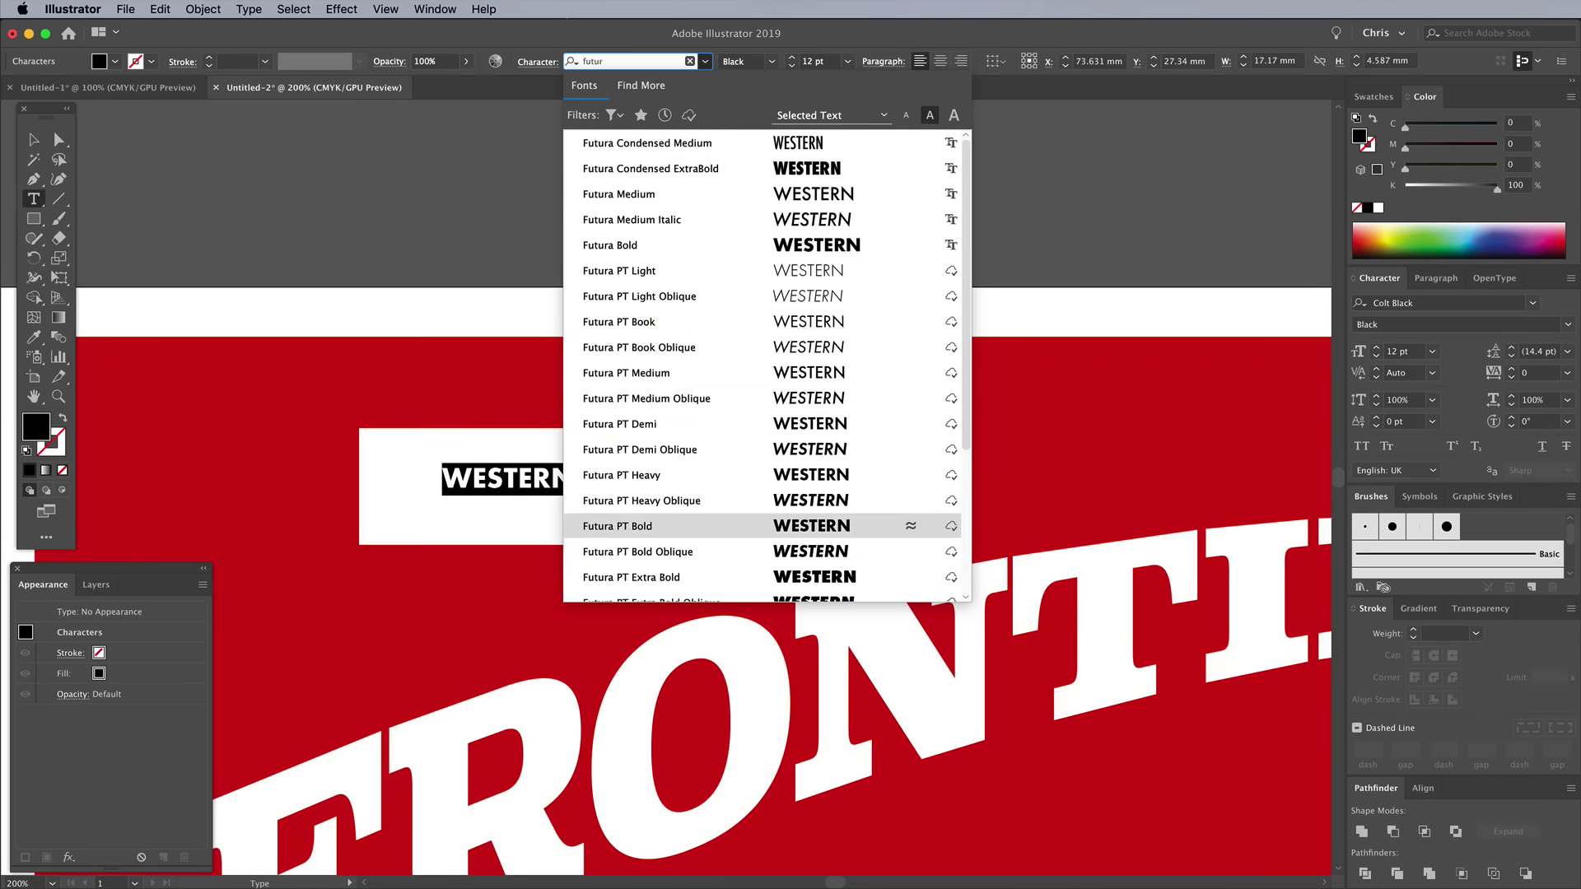
key("Return")
key("super+alt+Right")
key("super+alt+Right")
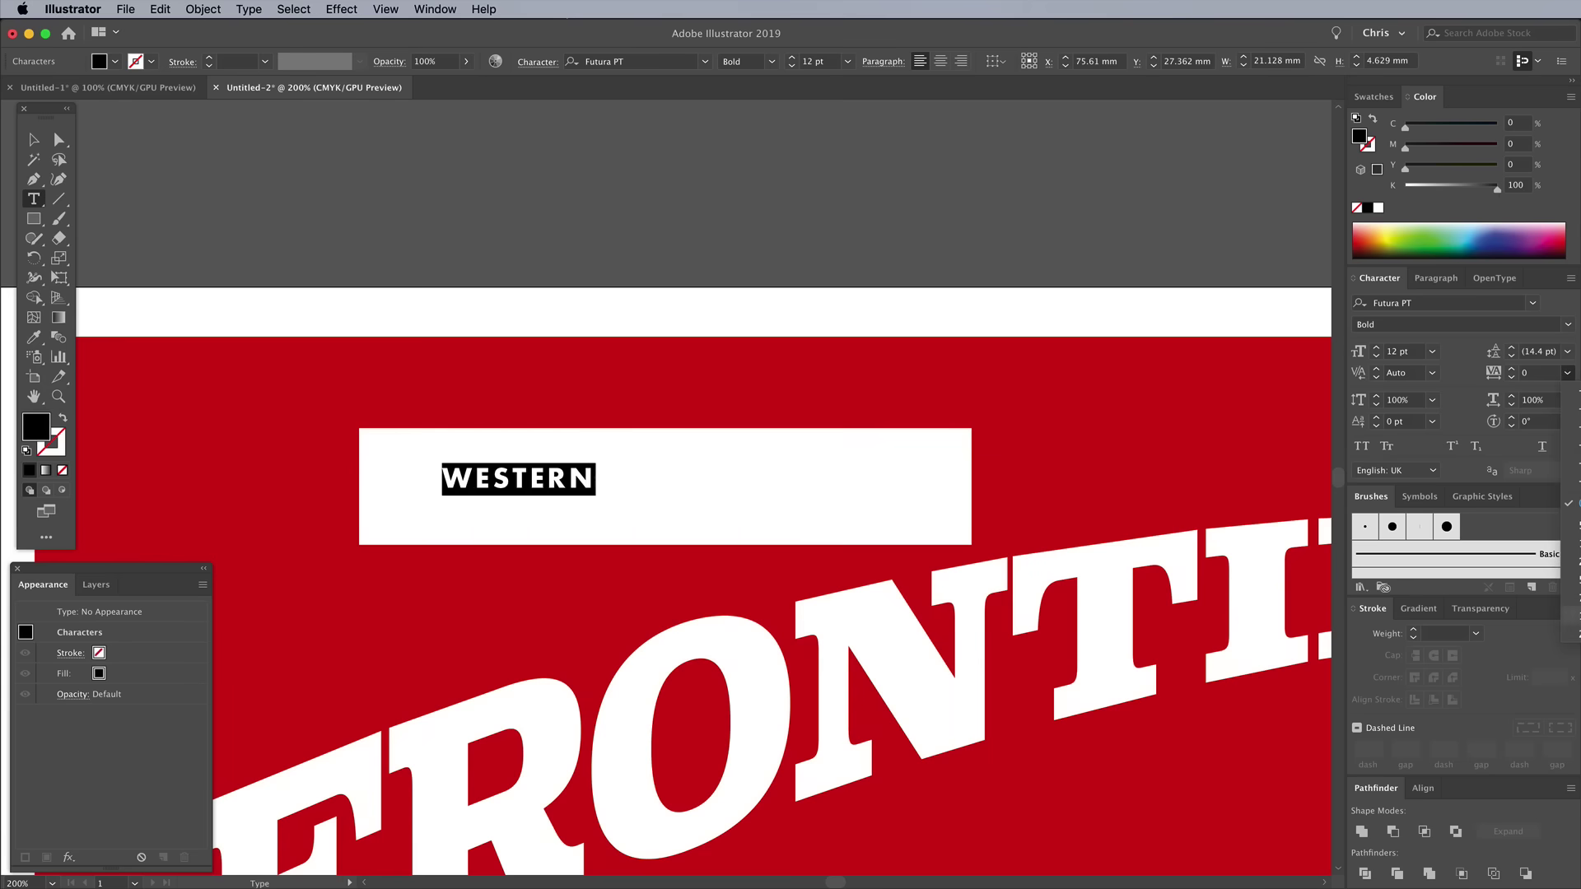
key("Escape")
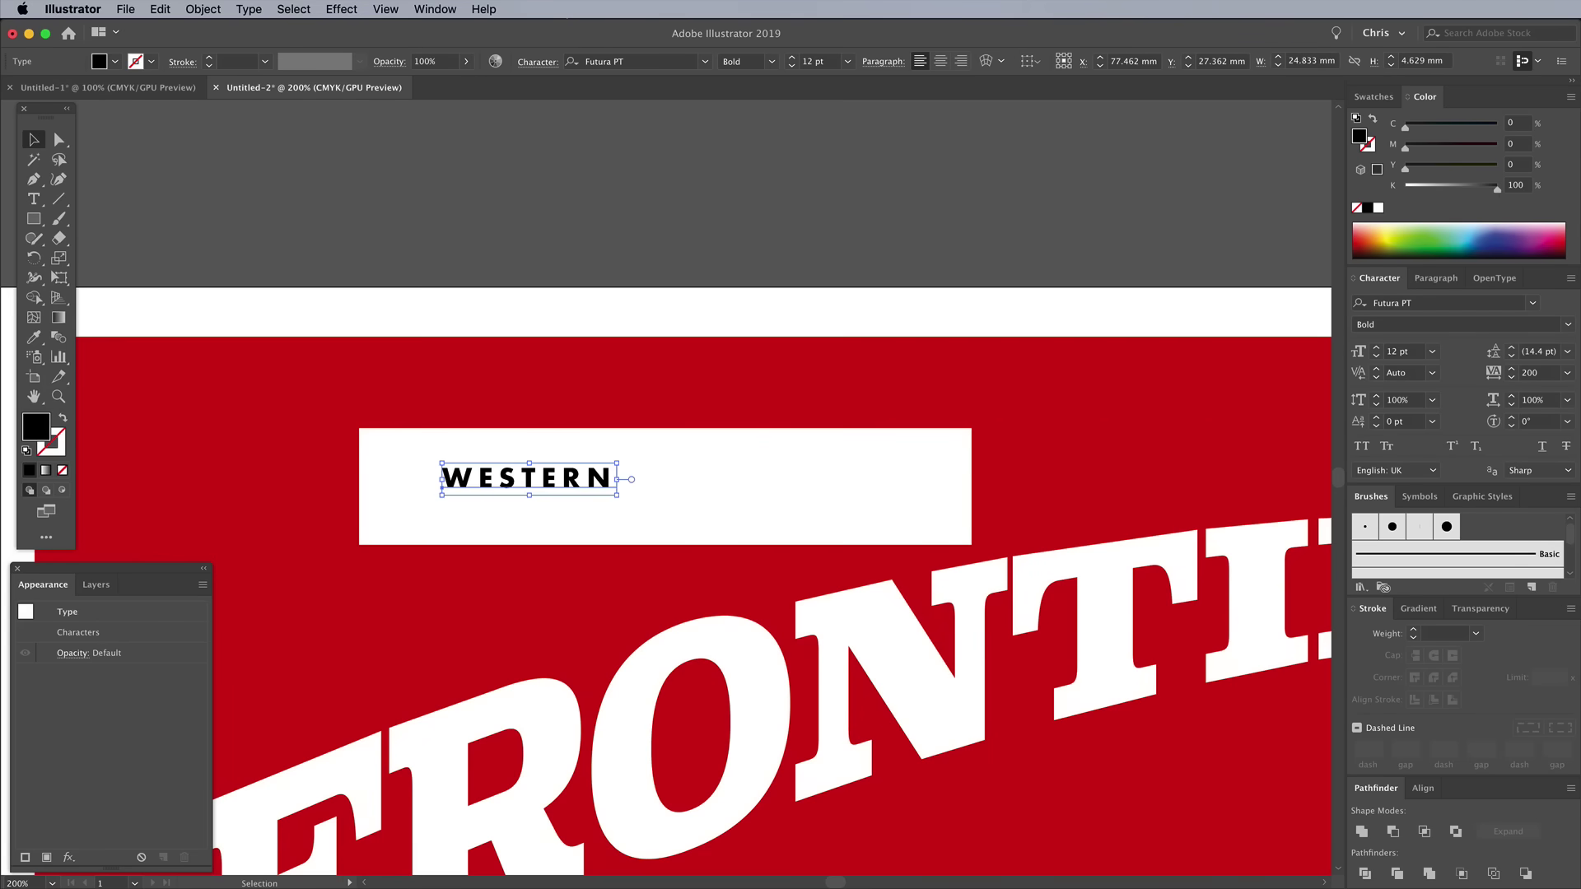
Step: Colour WESTERN with the background red and enlarge it to 36.82 pt within the box
key("i")
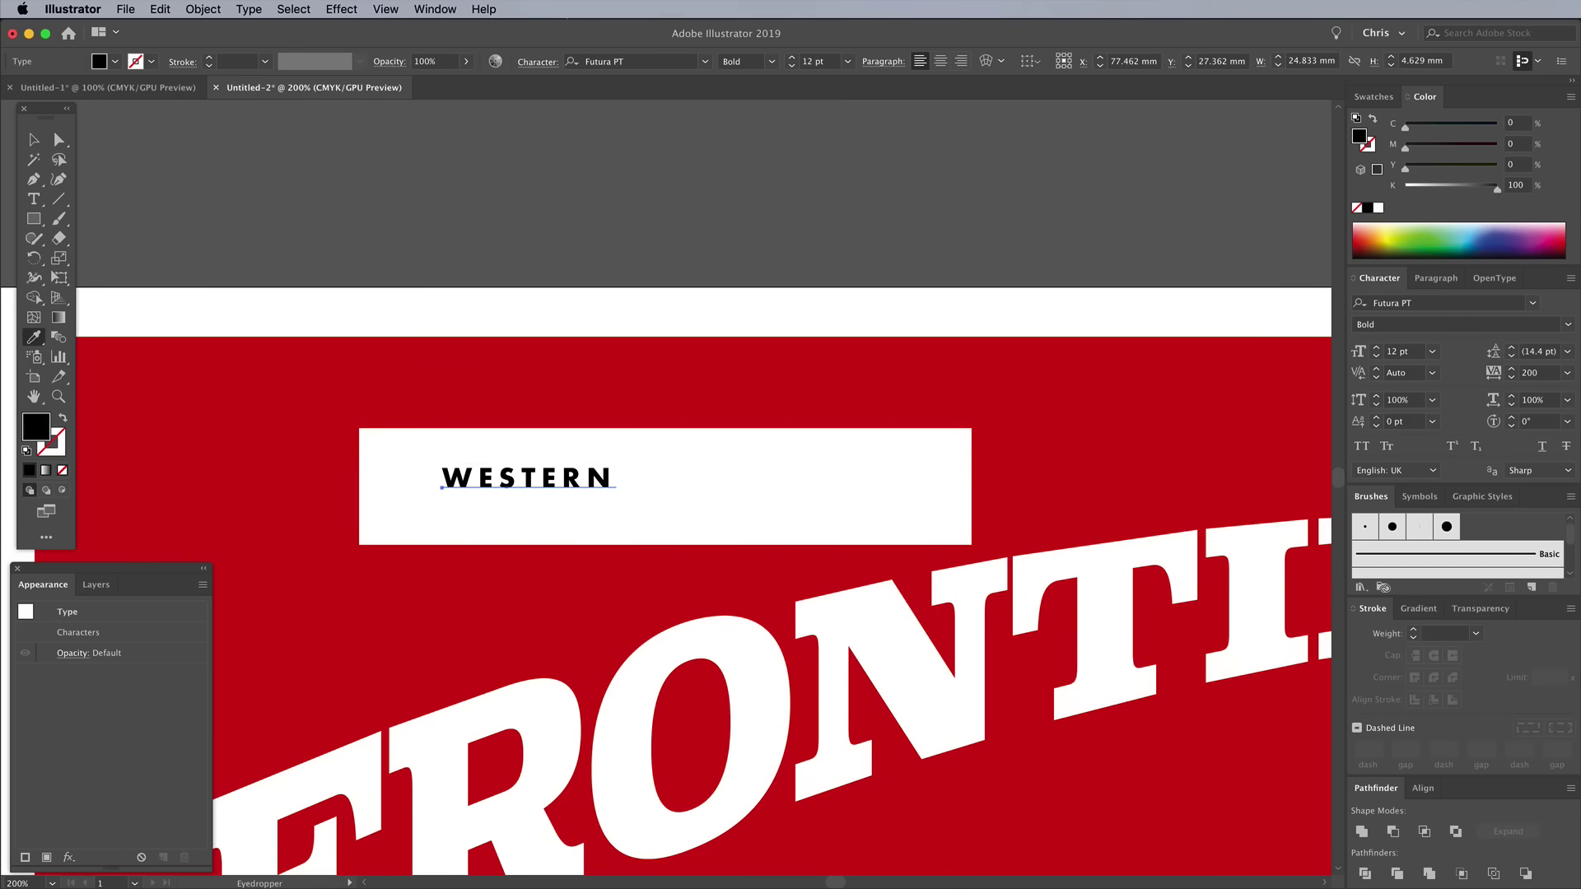
left_click(257, 417)
left_click(34, 140)
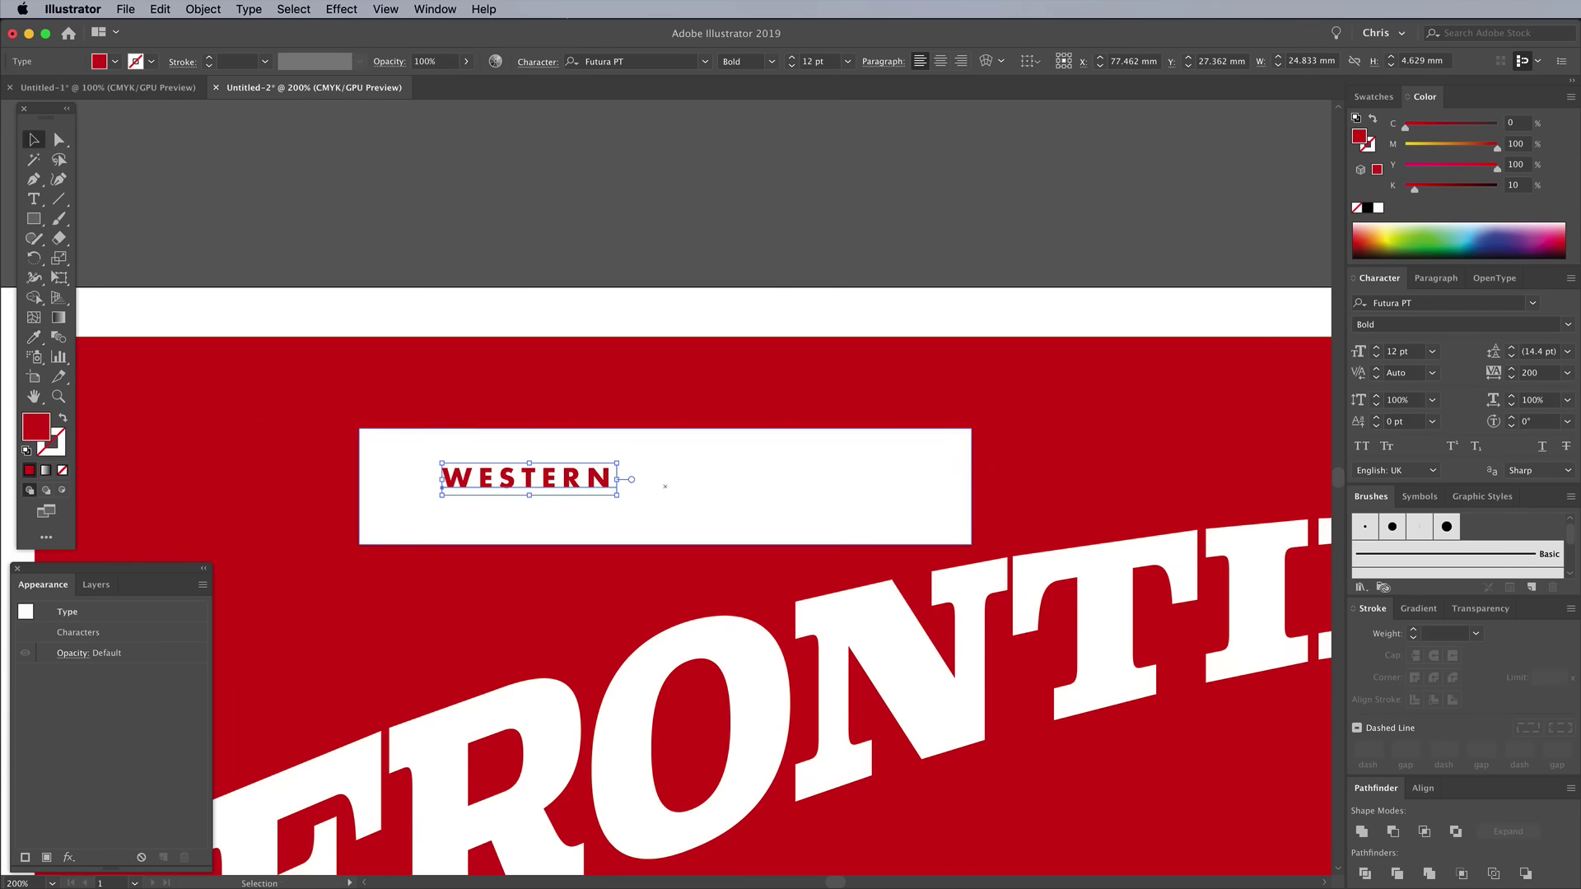
left_click_drag(617, 496, 955, 561)
left_click_drag(442, 464, 418, 458)
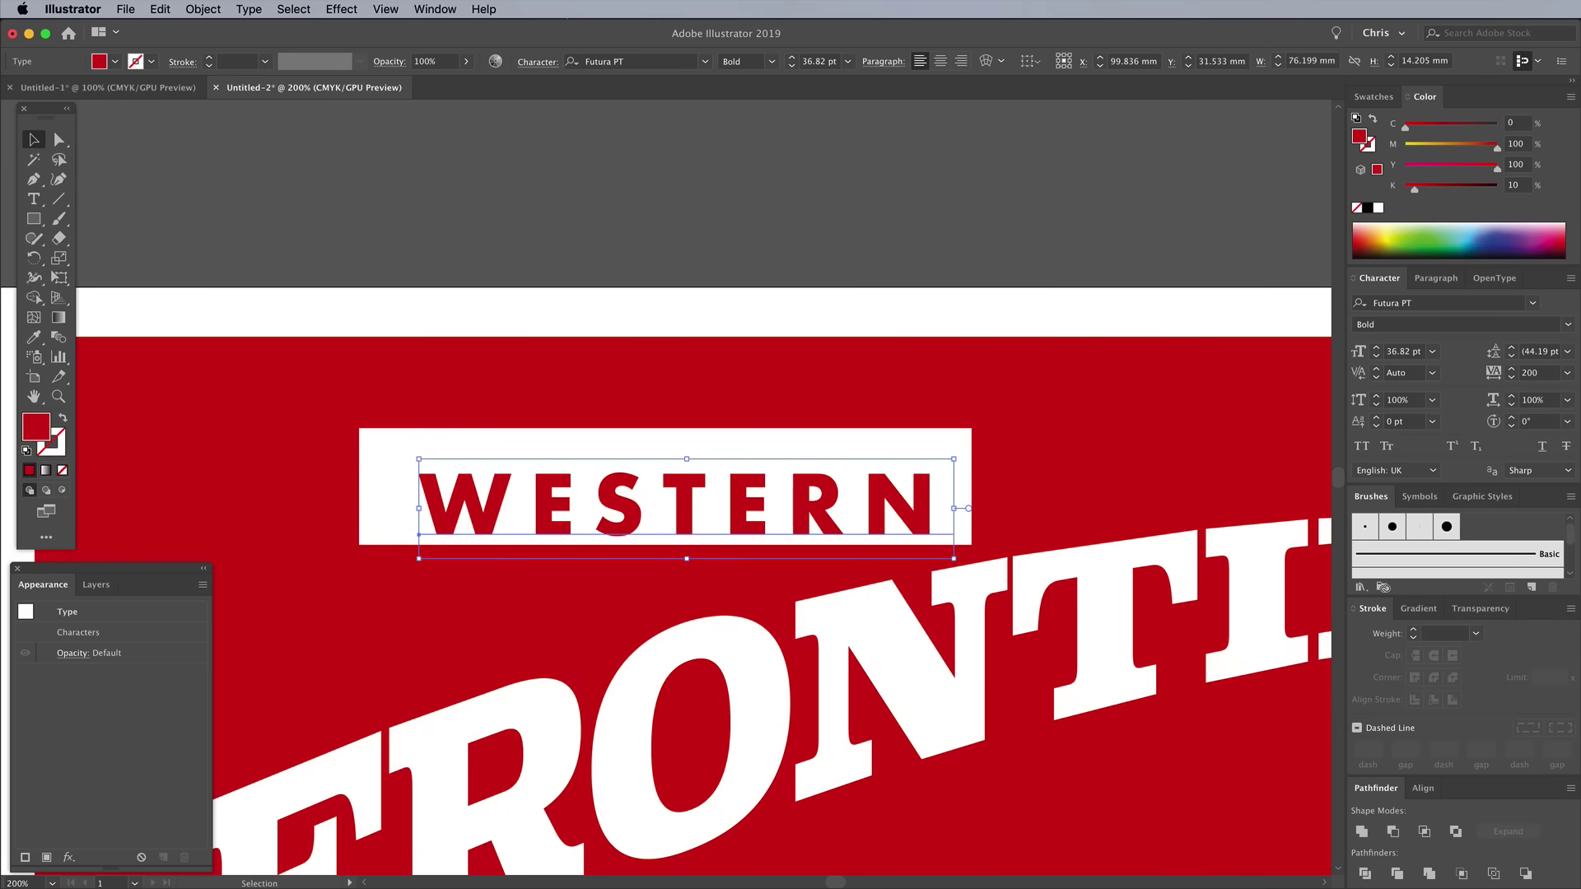
key("Up")
key("Up")
key("Up")
key("Up")
key("Up")
key("Up")
key("Left")
key("Left")
key("Left")
key("Left")
key("Left")
key("Left")
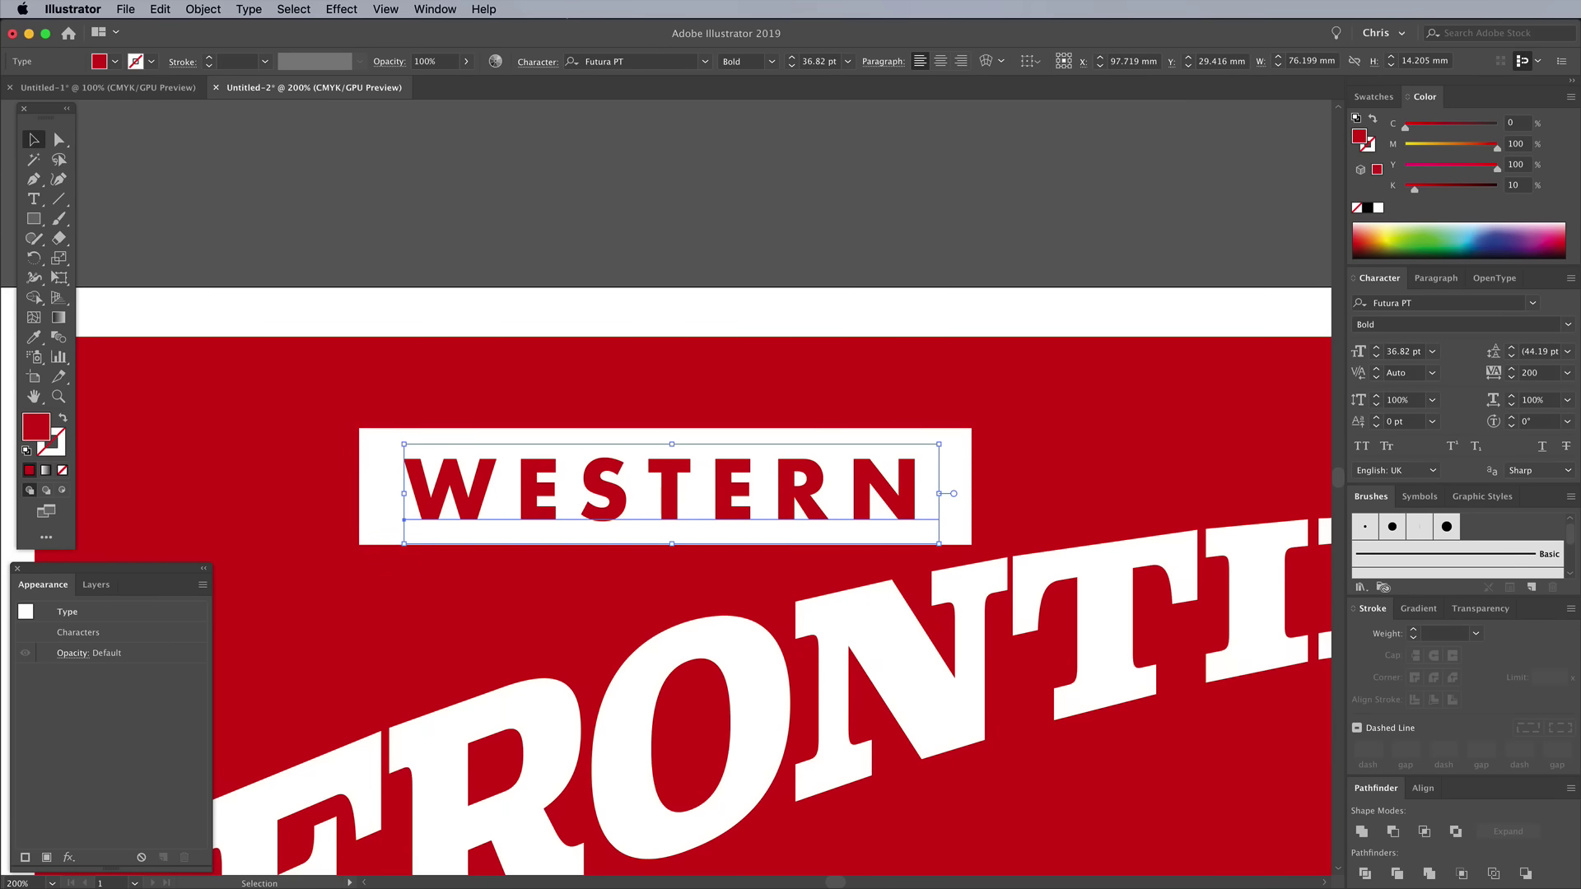
Step: Outline WESTERN and centre it horizontally and vertically on the white box
right_click(788, 485)
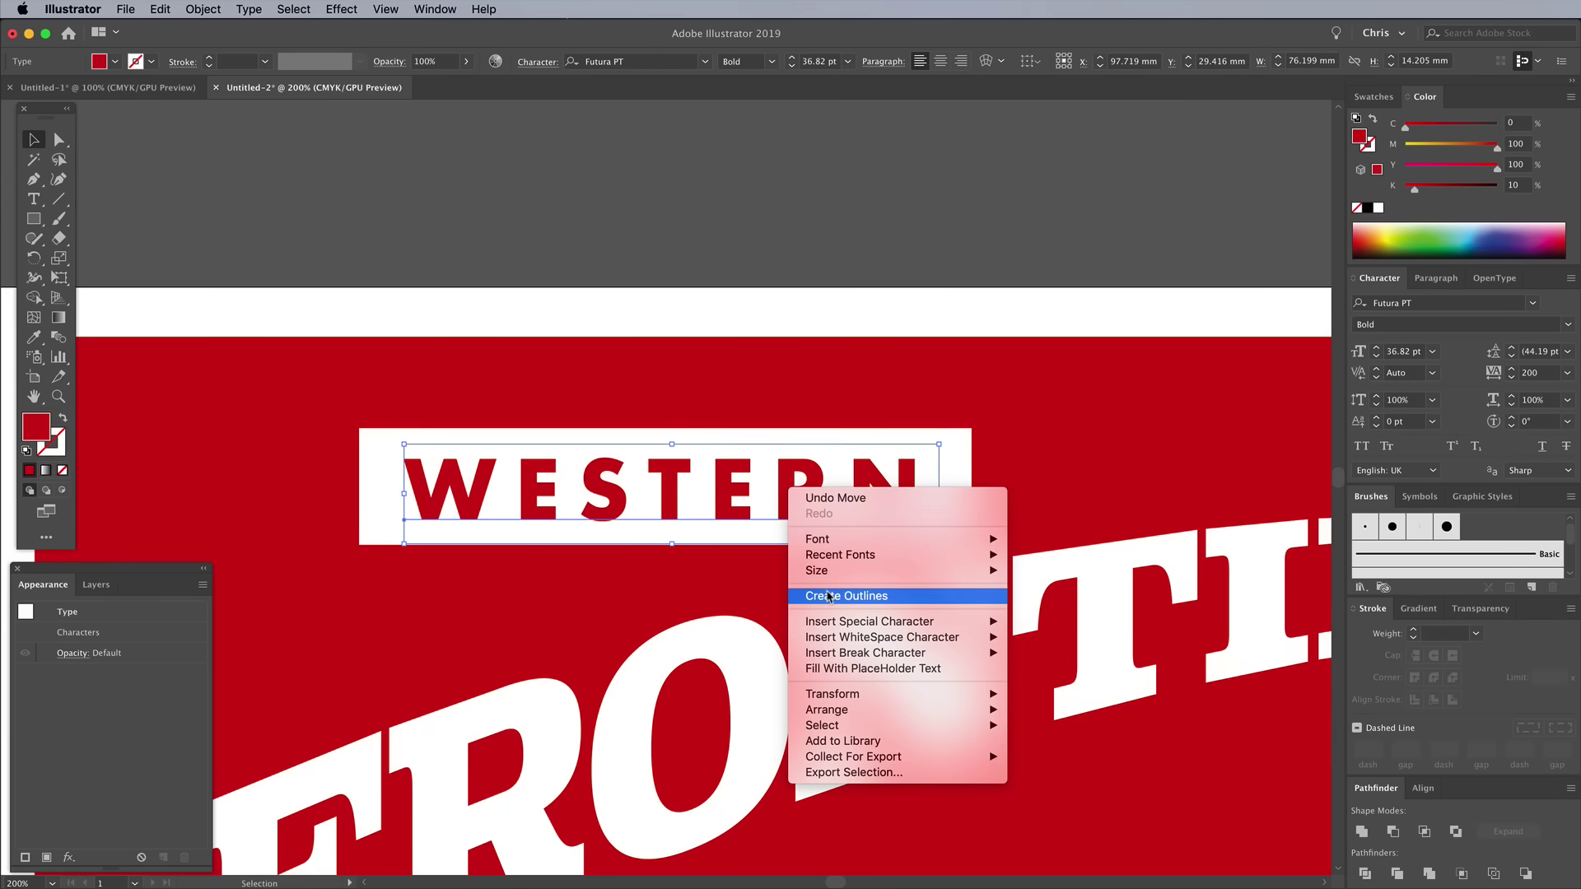
left_click(828, 595)
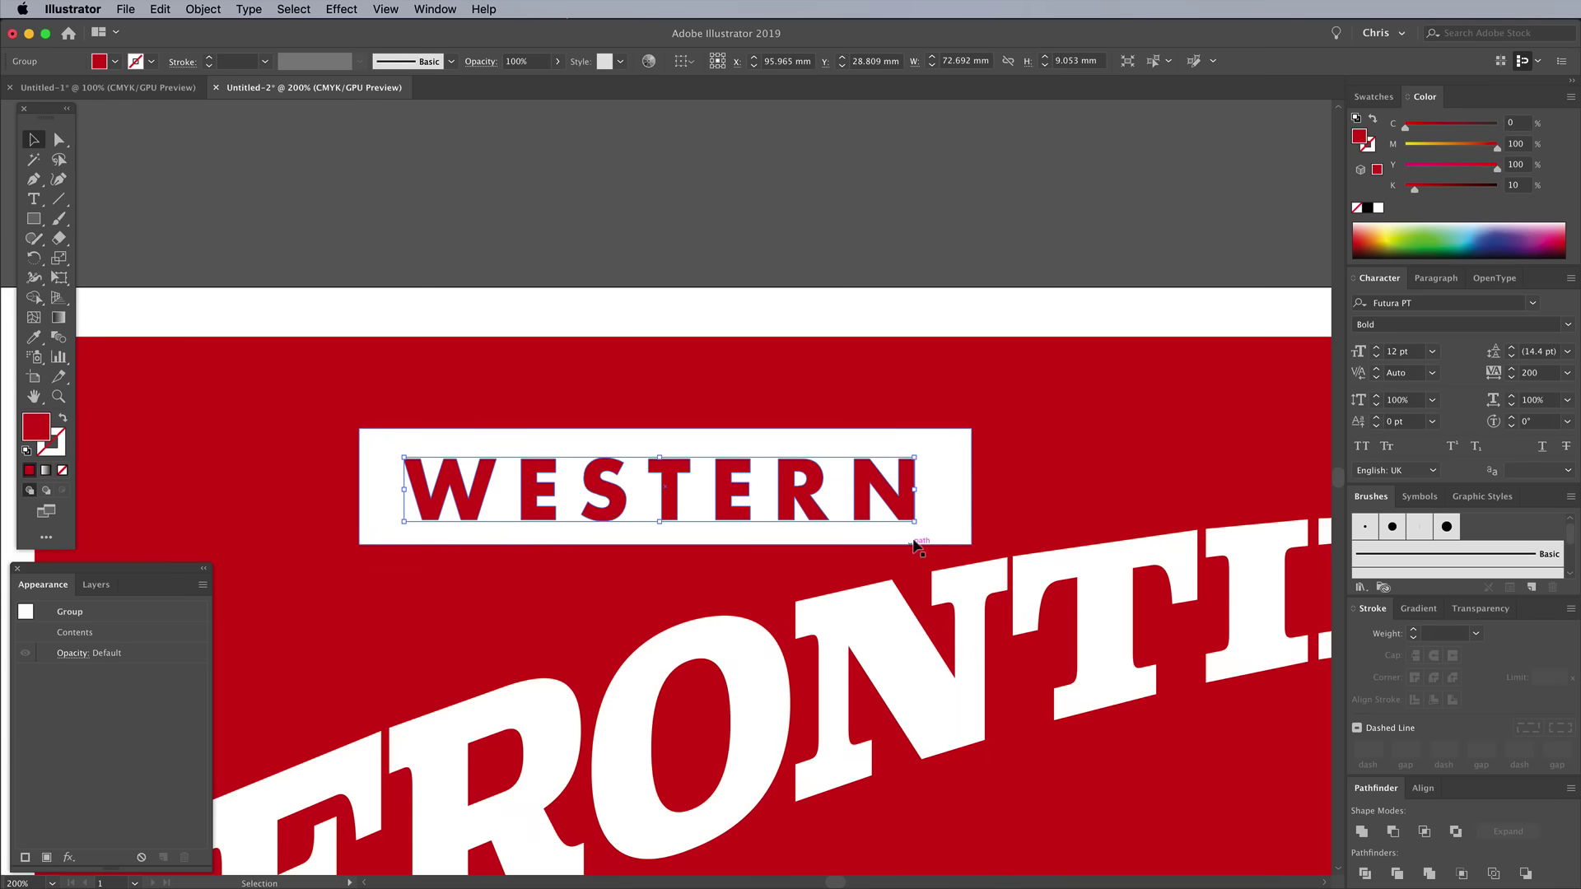
left_click(953, 508, "shift")
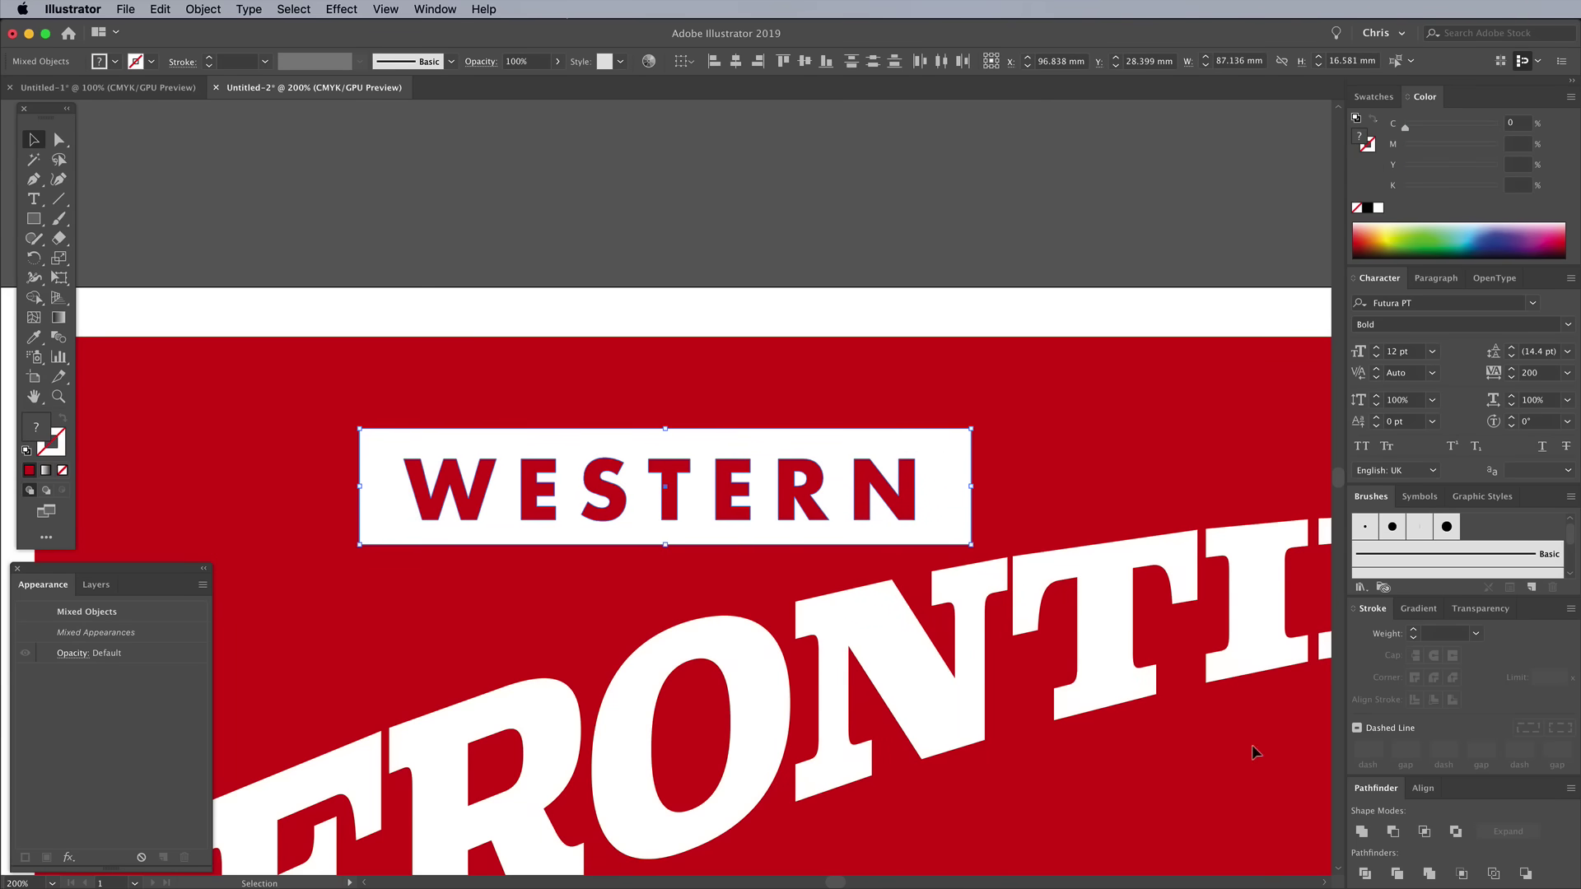
left_click(1423, 788)
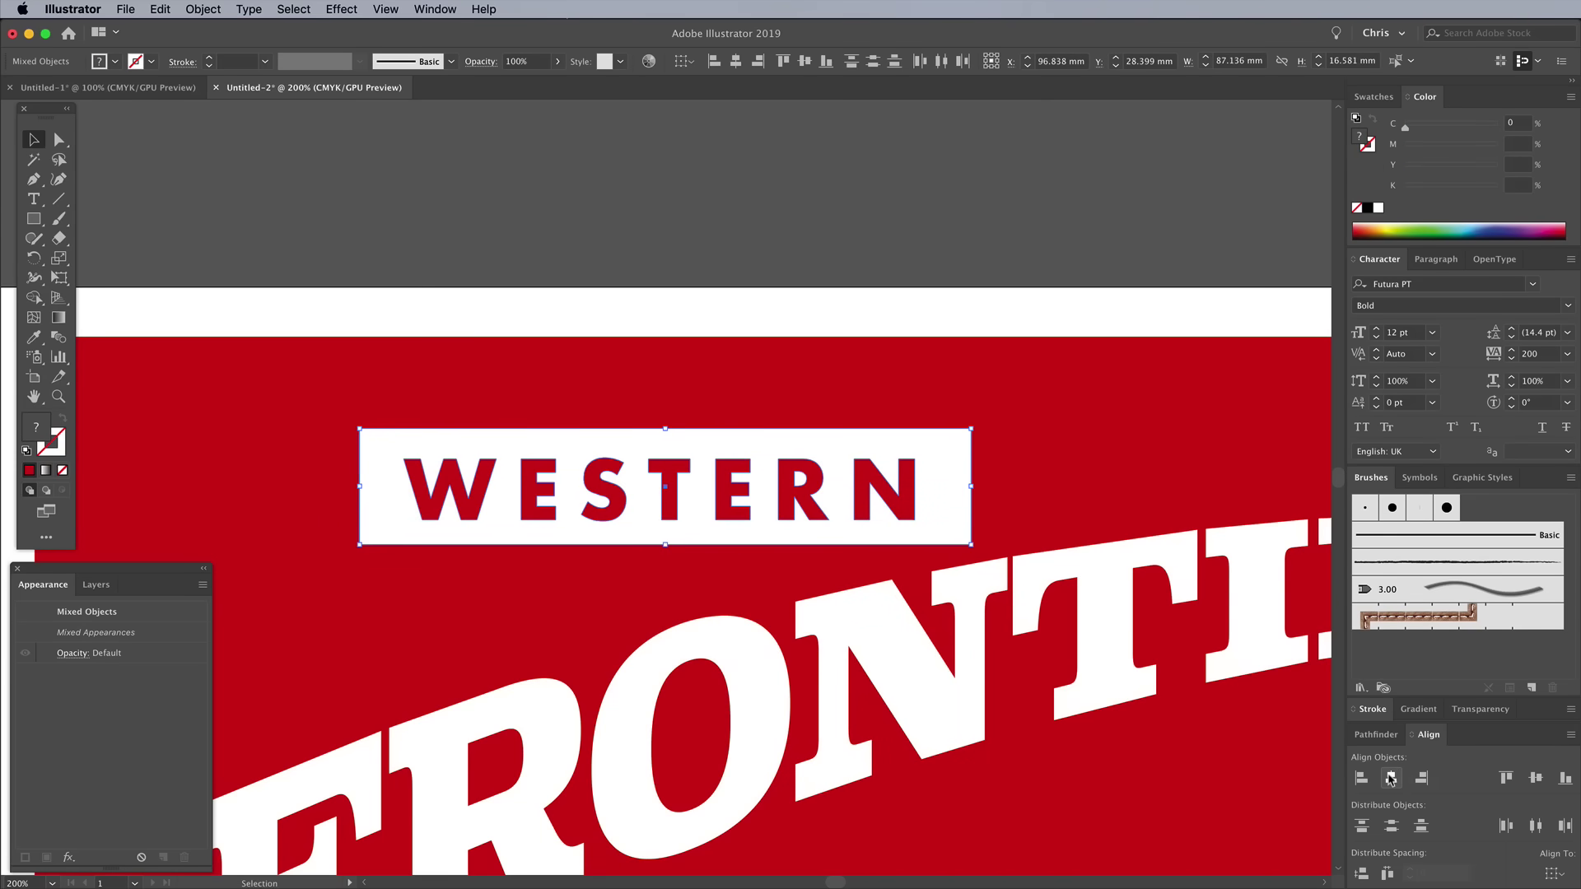
left_click(1390, 778)
left_click(1535, 778)
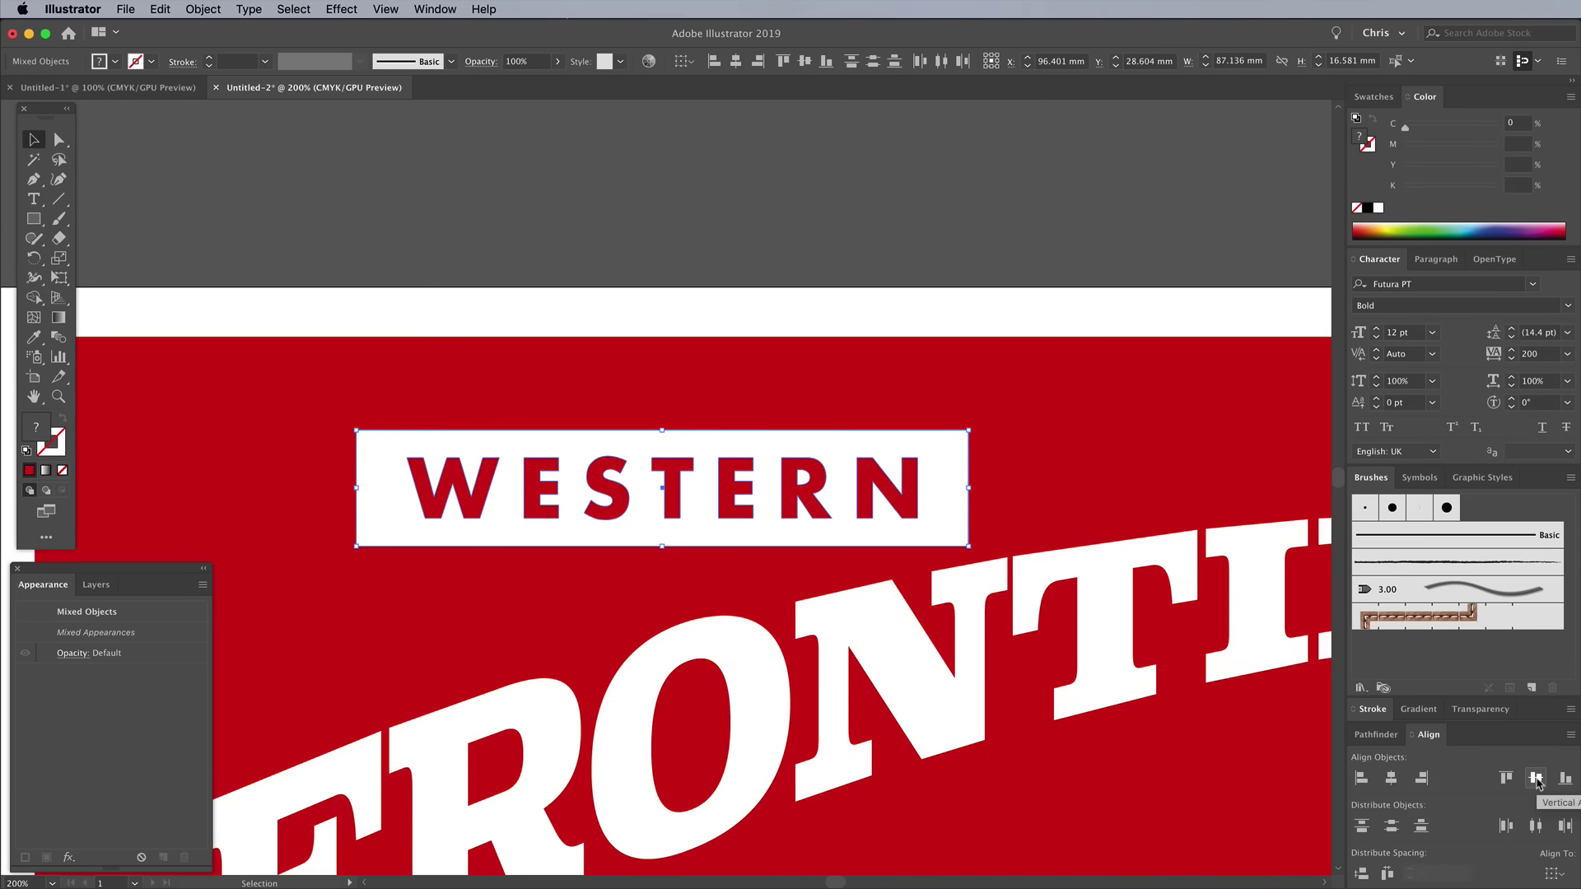
left_click(1034, 462)
Step: Add mid-edge anchors on both box ends and push them inward into ribbon notches
left_click(716, 476)
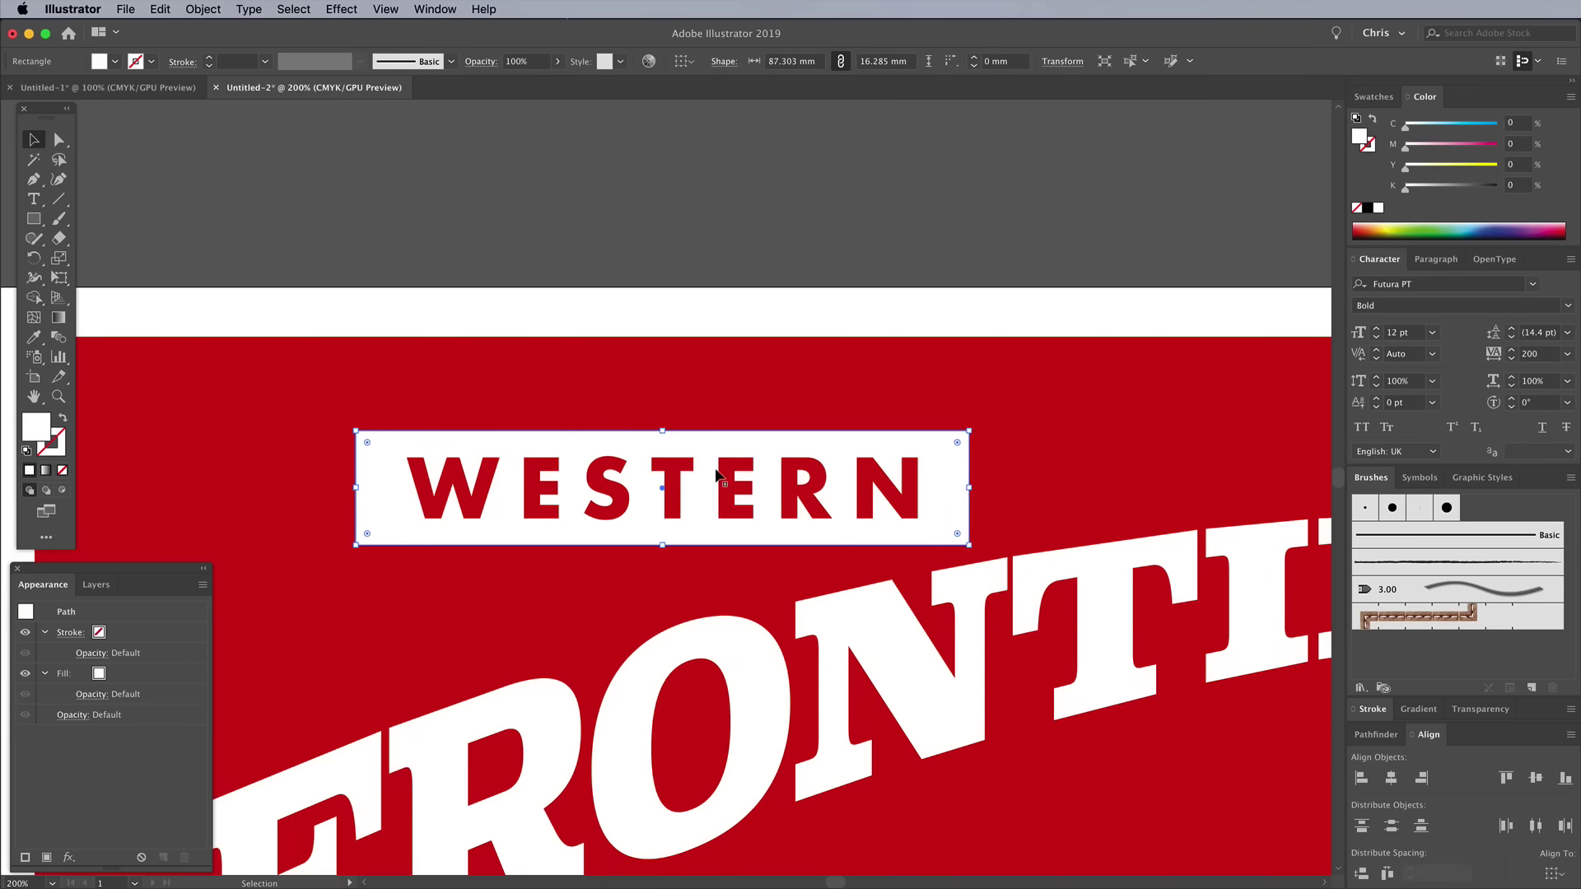
key("p")
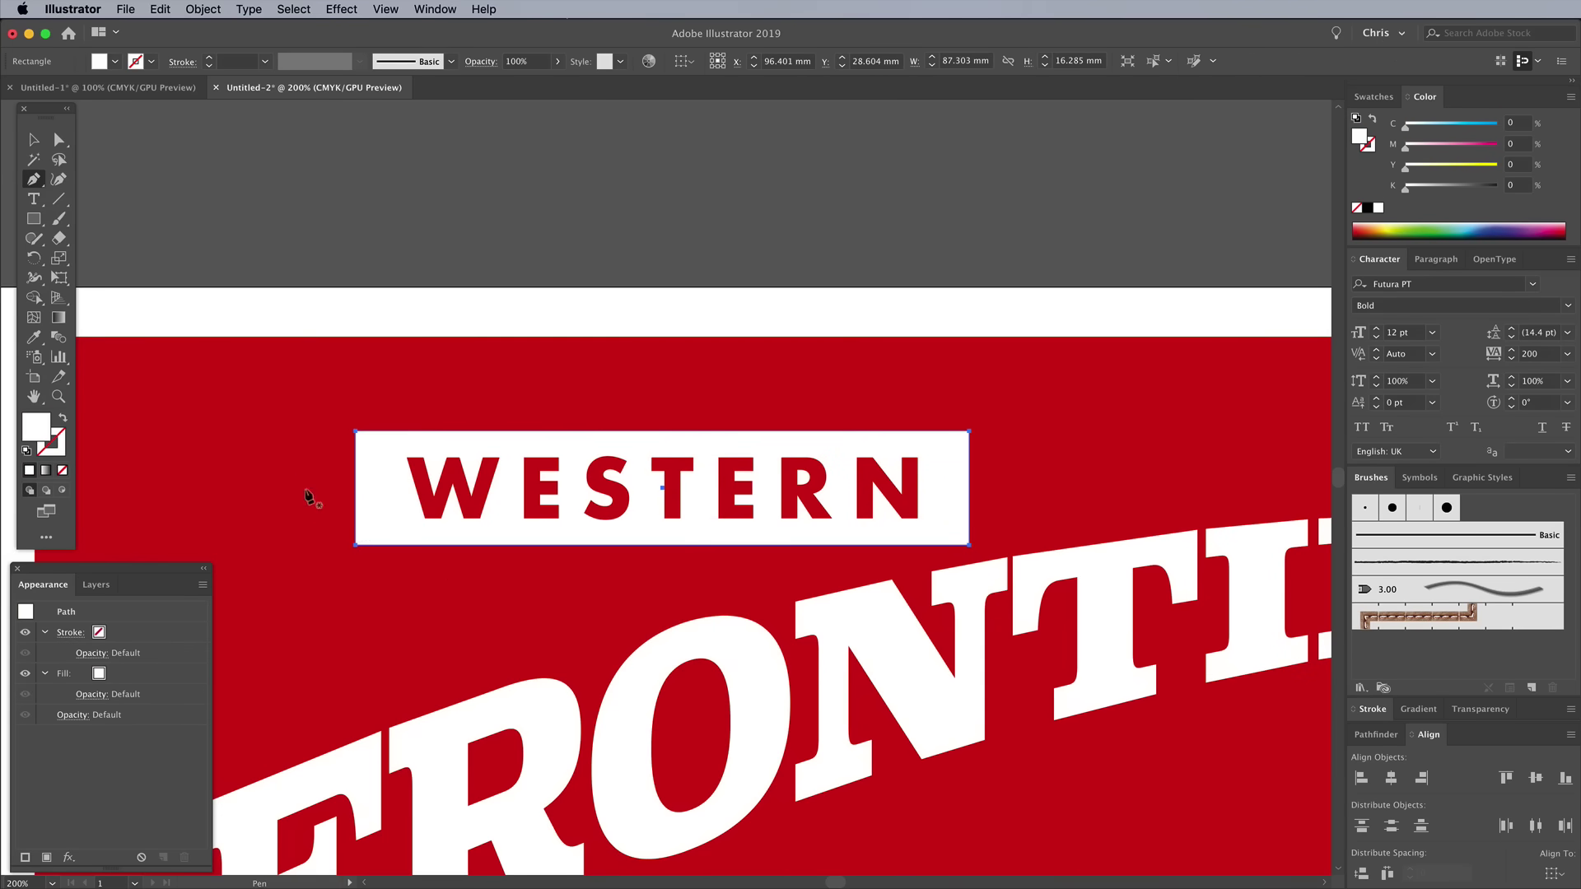
left_click(357, 487)
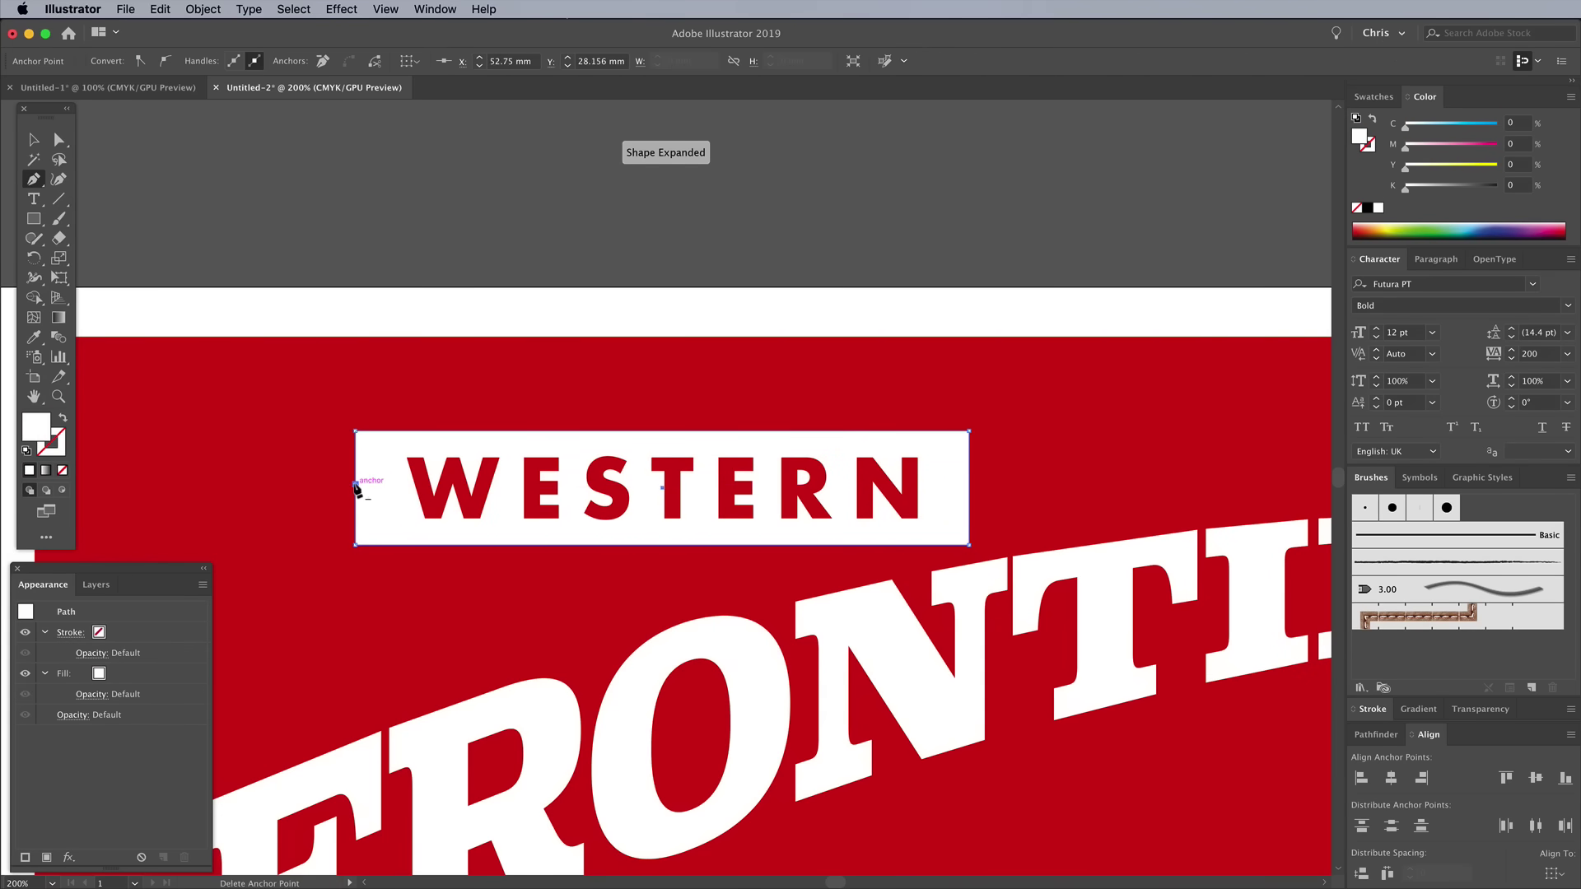
left_click(969, 488)
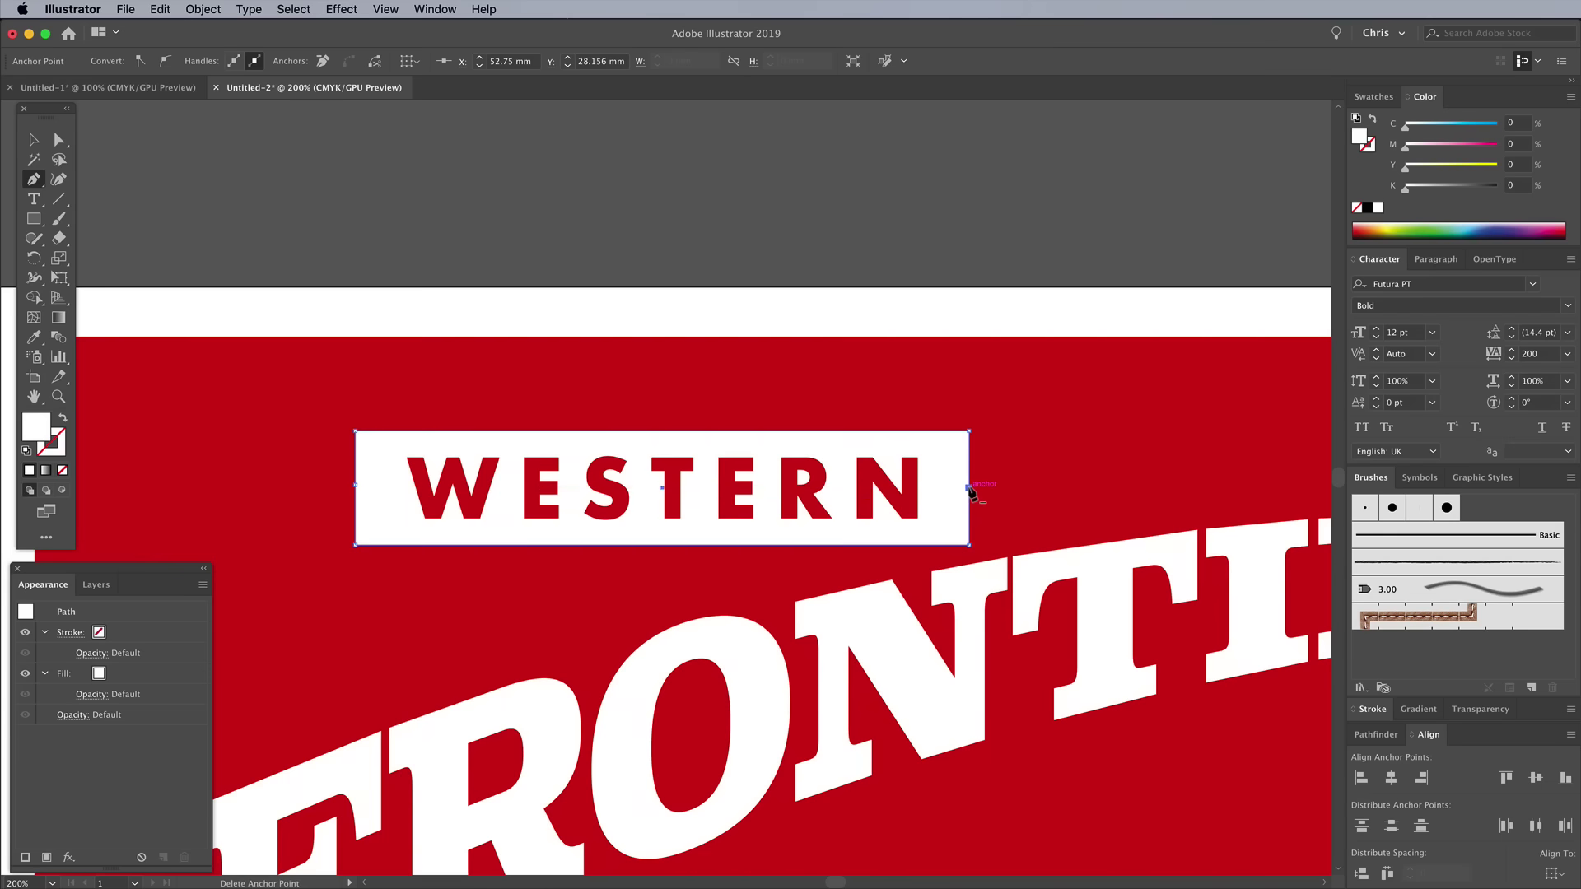
key("a")
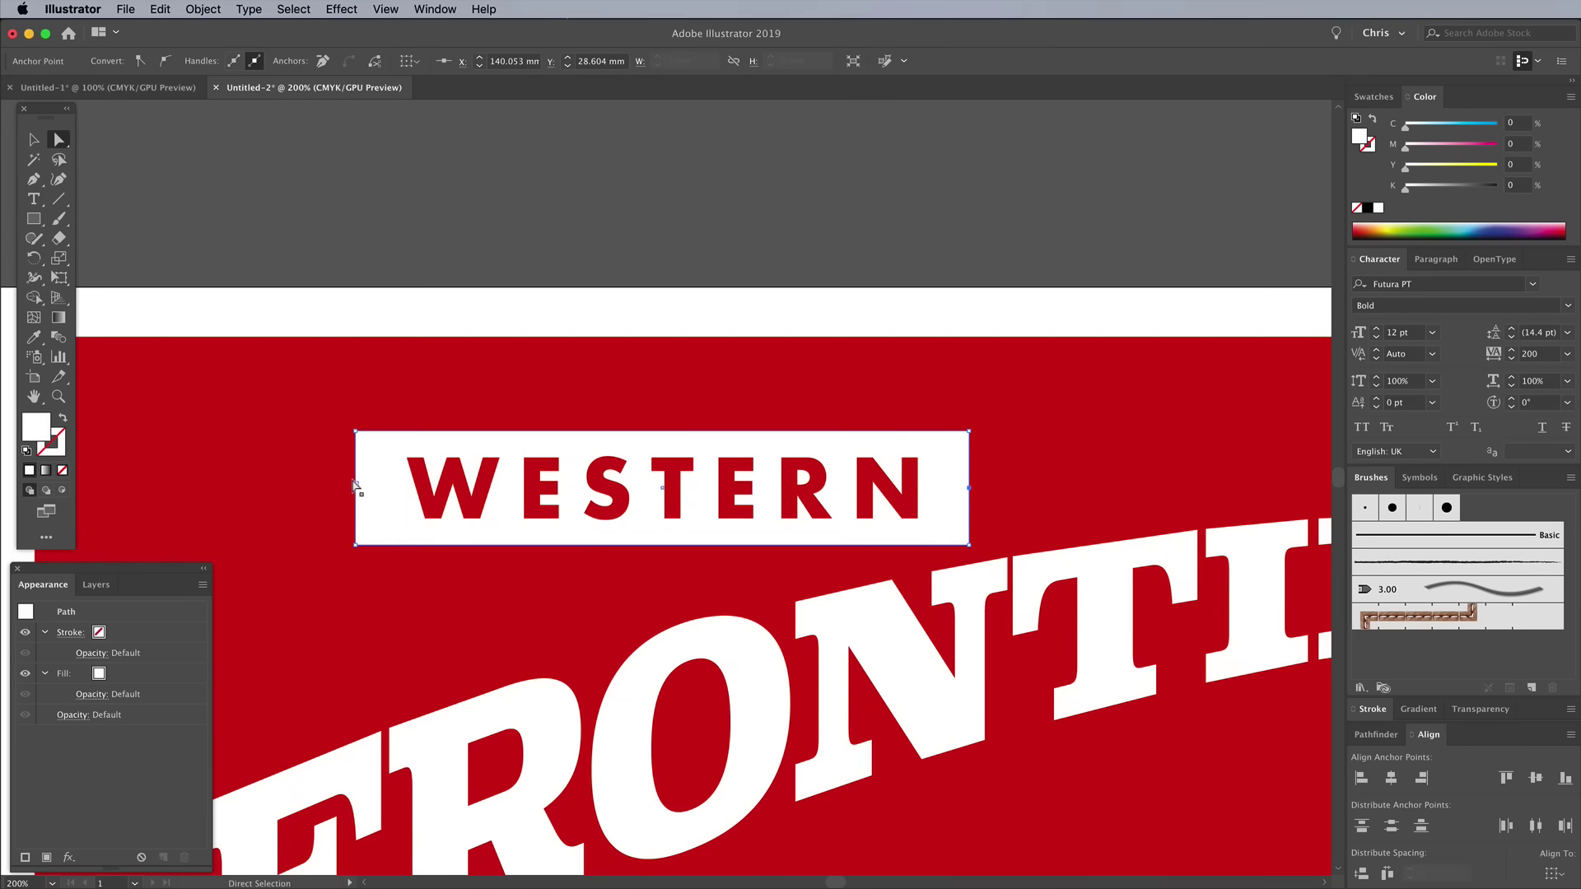
left_click(354, 486)
key("shift+Right")
key("Right")
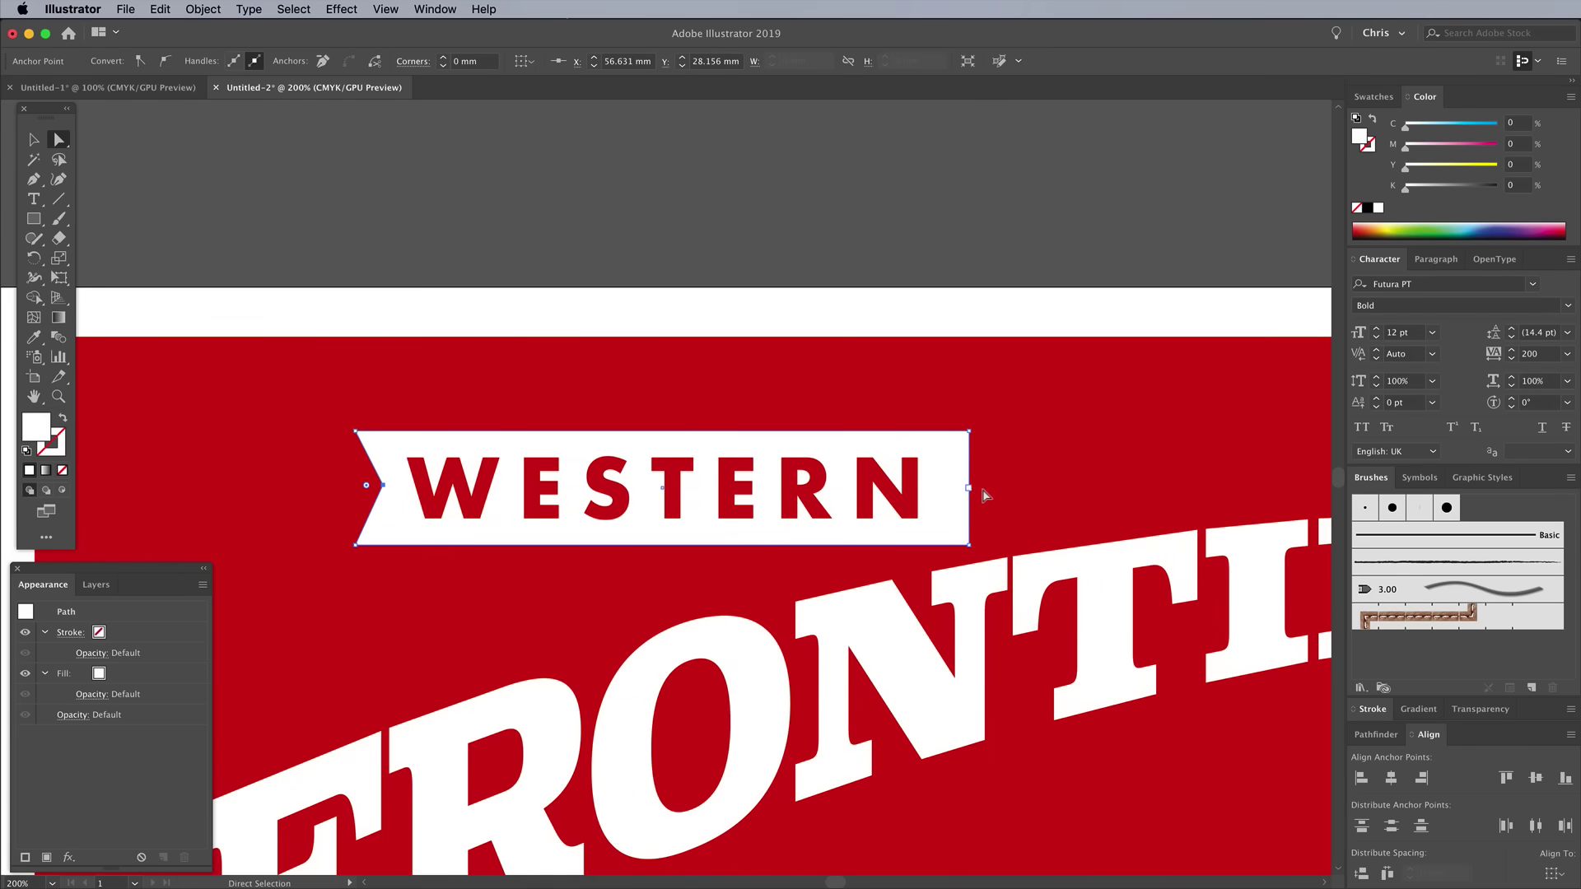
left_click(969, 488)
key("shift+Left")
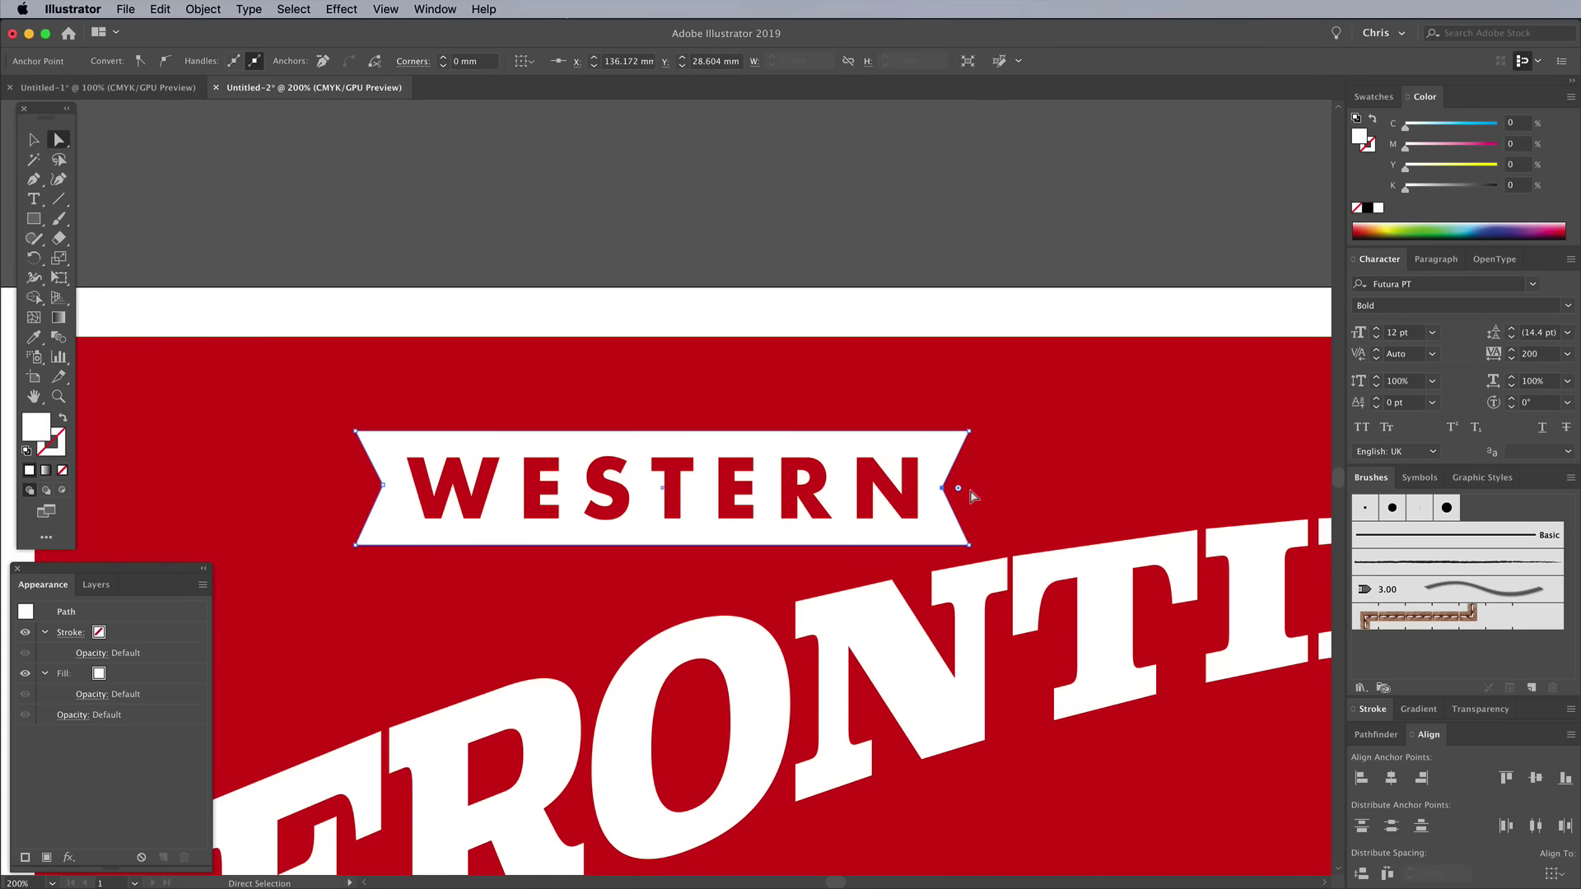
left_click(34, 140)
Step: Warp the ribbon and WESTERN with a Flag envelope at -30% bend
left_click(465, 492, "shift")
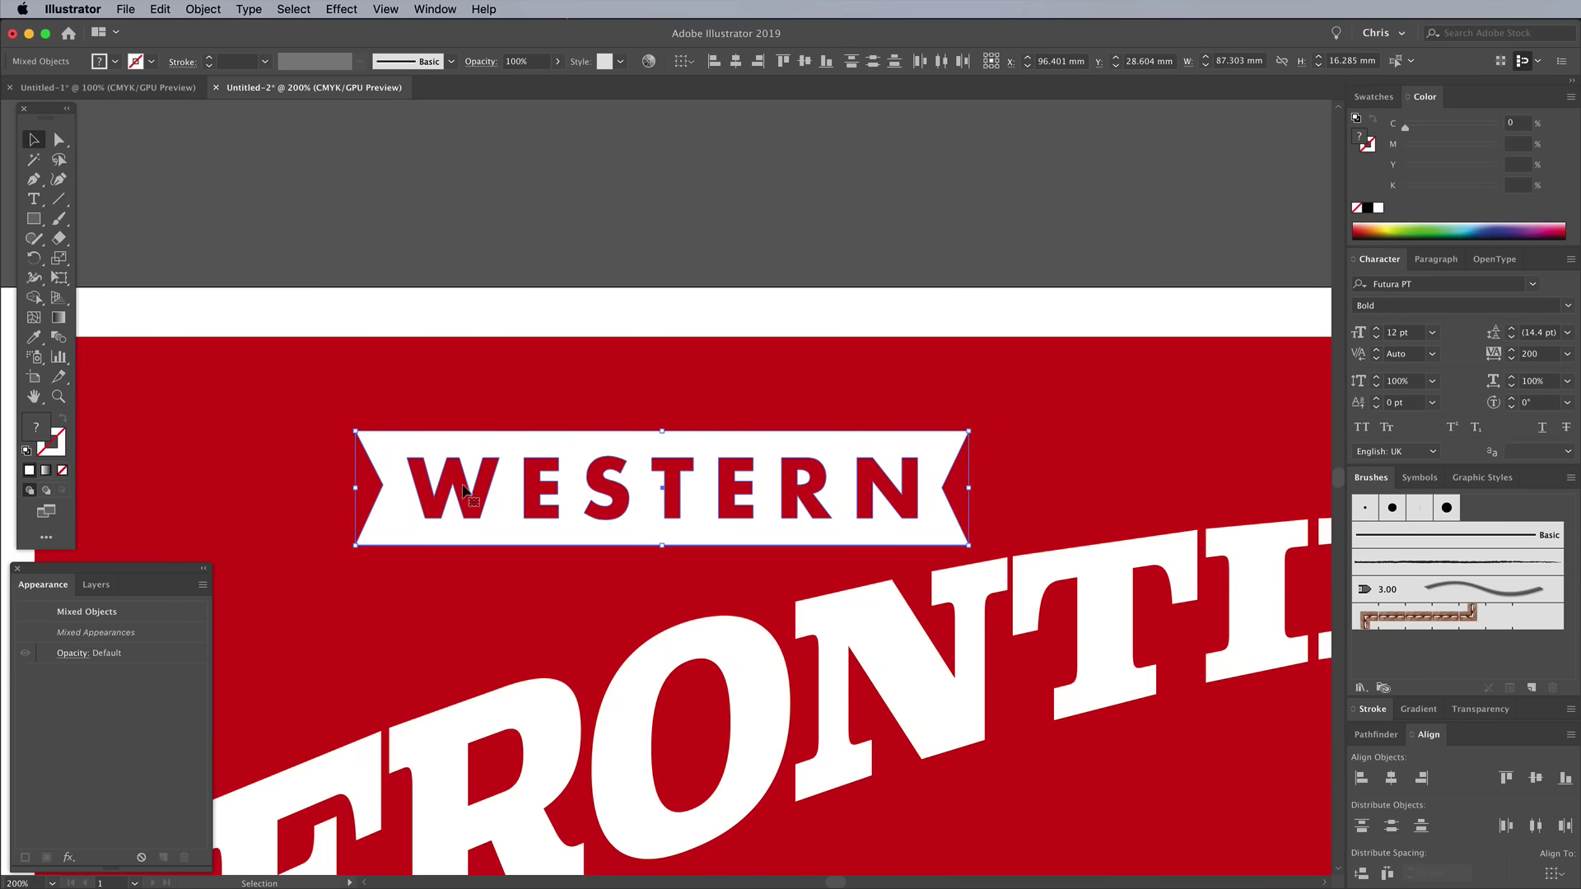
left_click(203, 9)
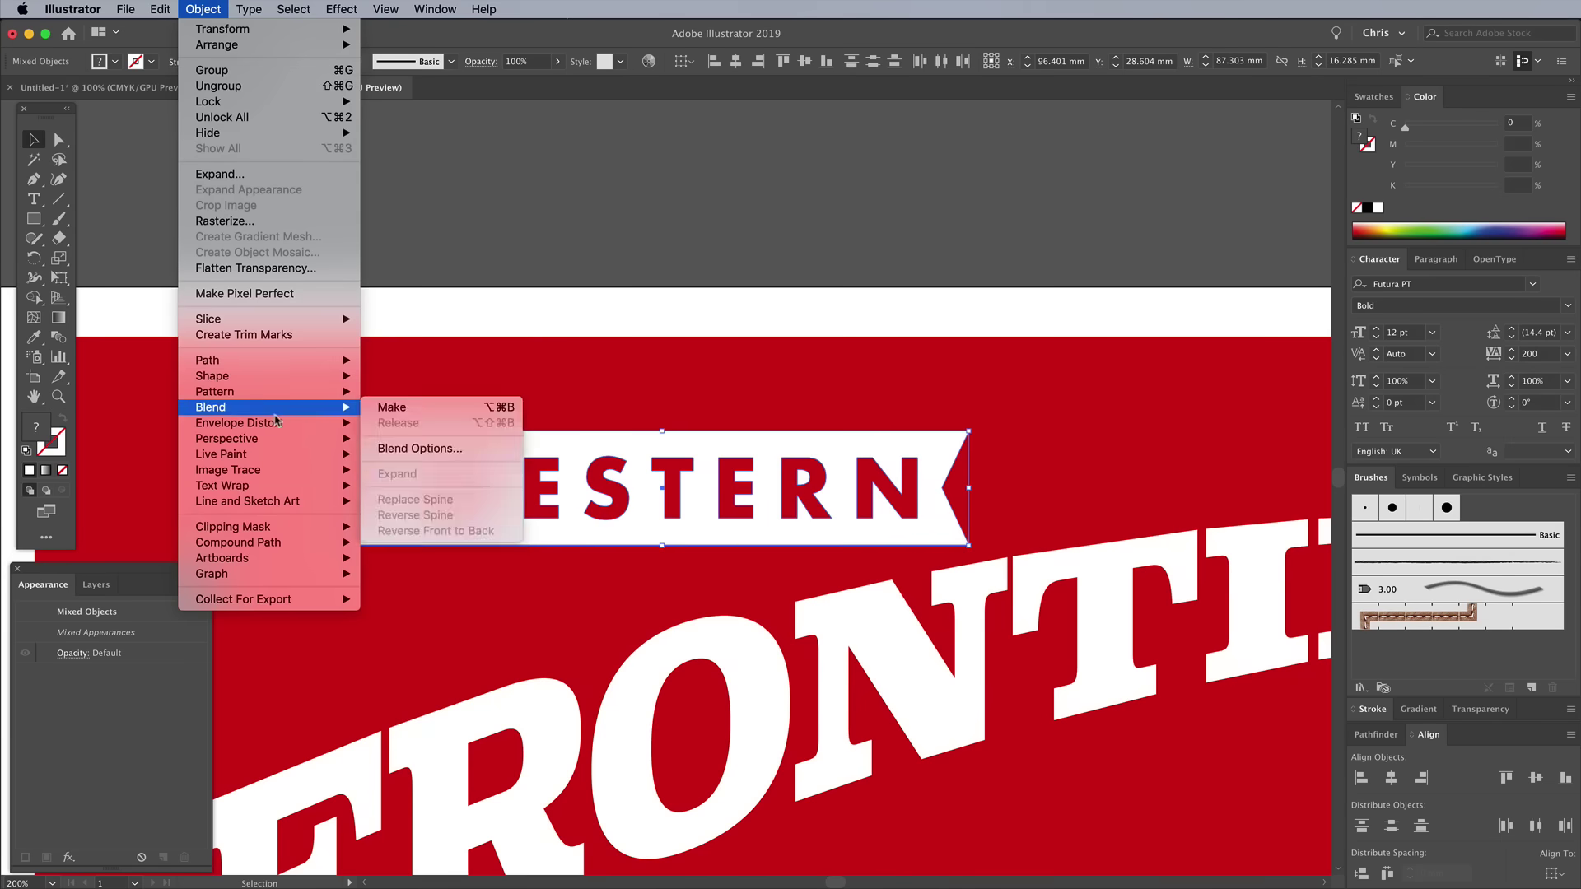
mouse_move(275, 422)
left_click(383, 424)
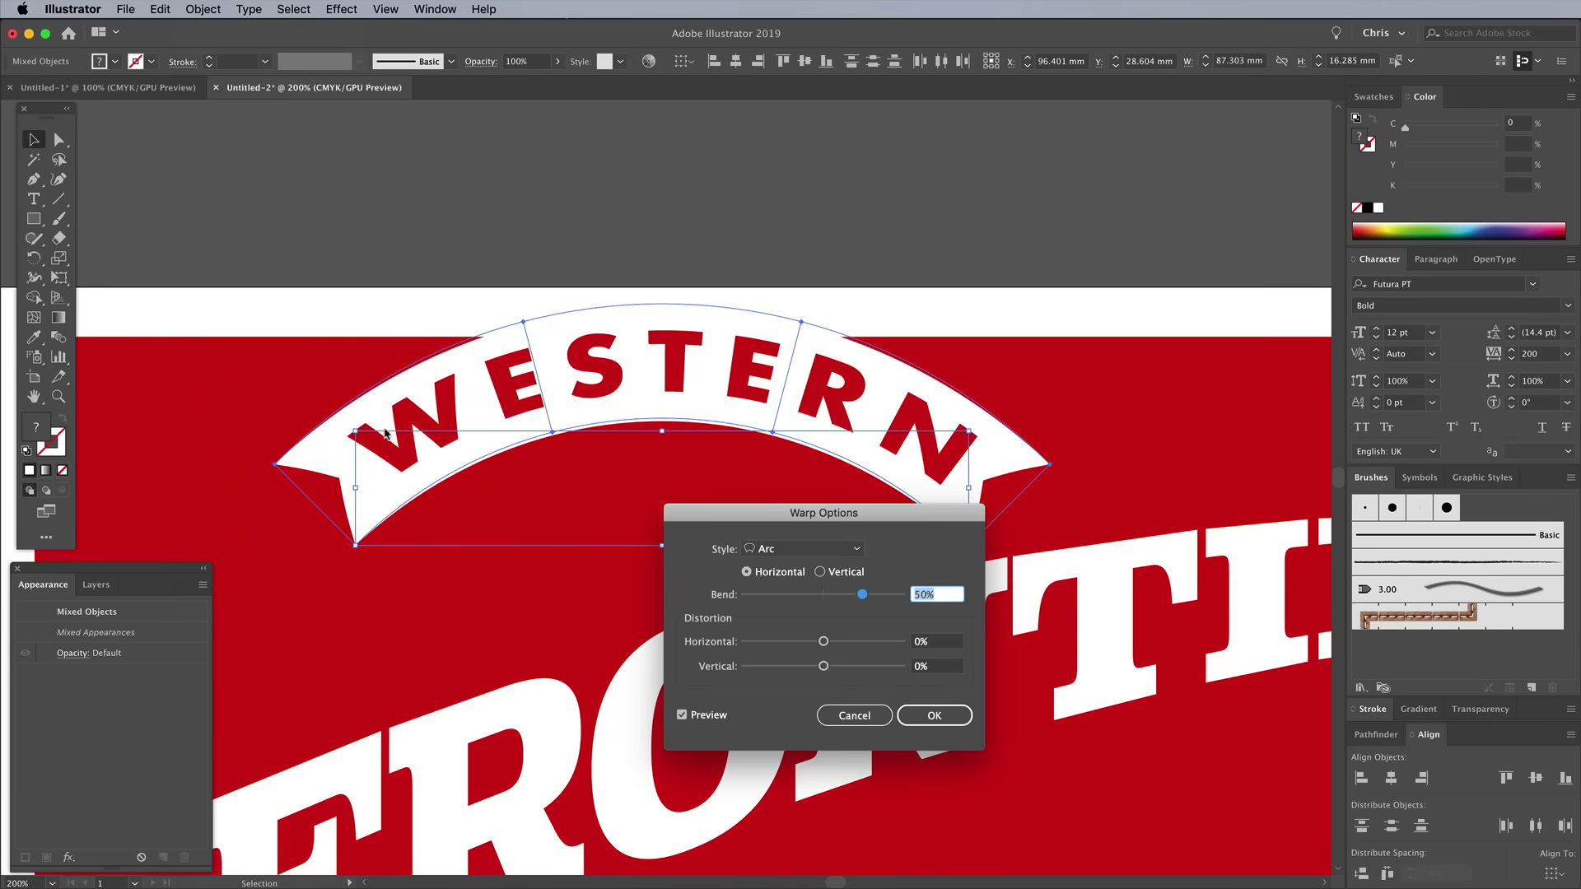
left_click(764, 550)
left_click(782, 702)
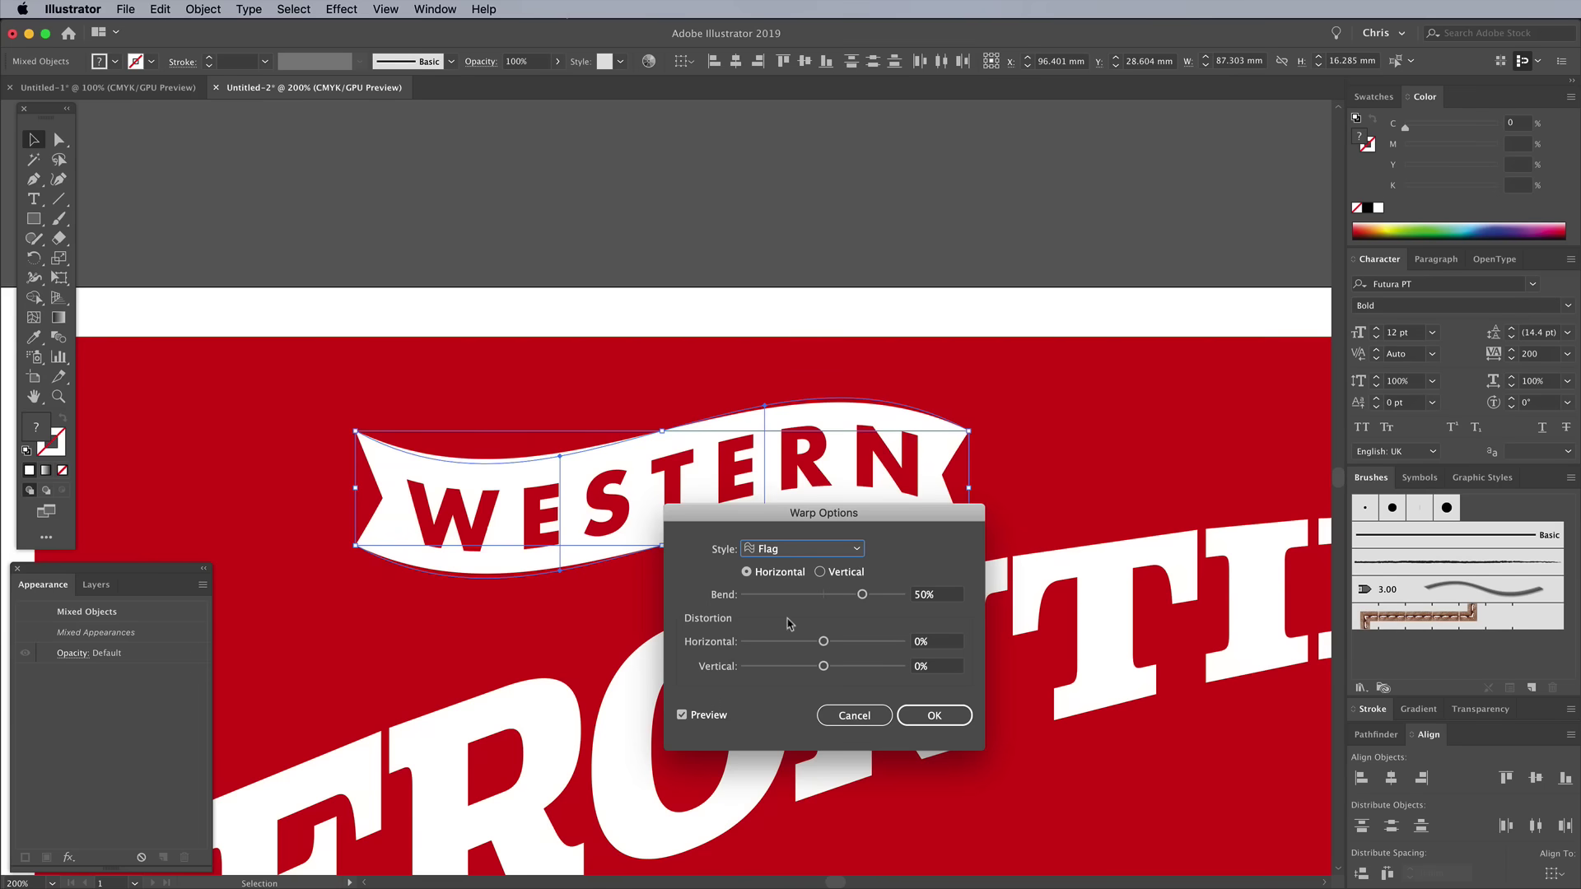
left_click_drag(862, 594, 799, 595)
left_click(936, 716)
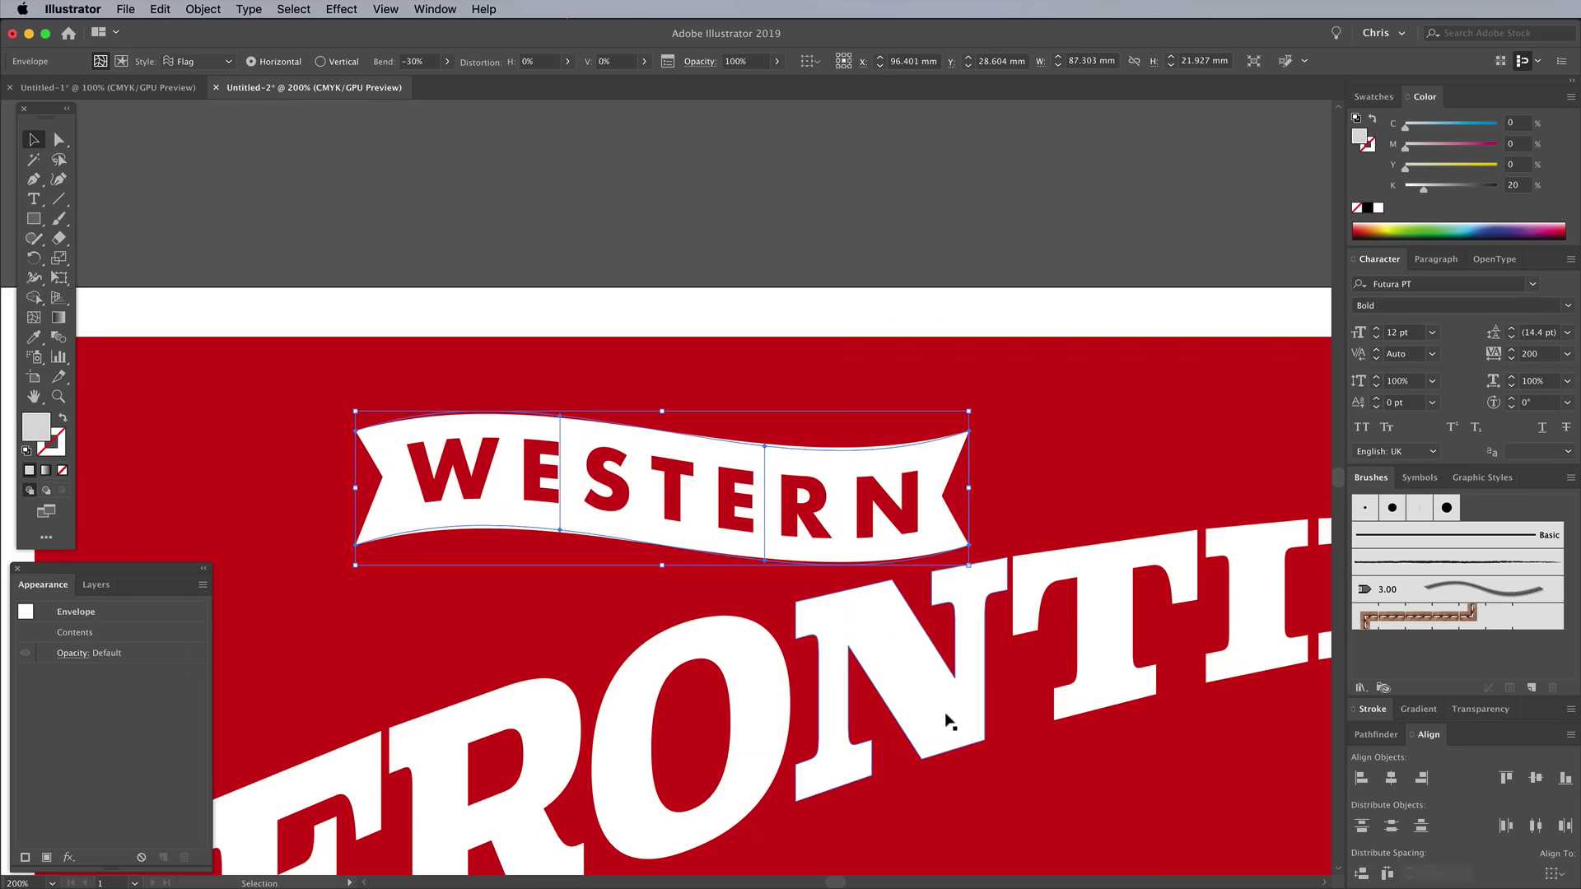
Step: Shear the WESTERN ribbon by -10°
left_click(203, 9)
mouse_move(247, 29)
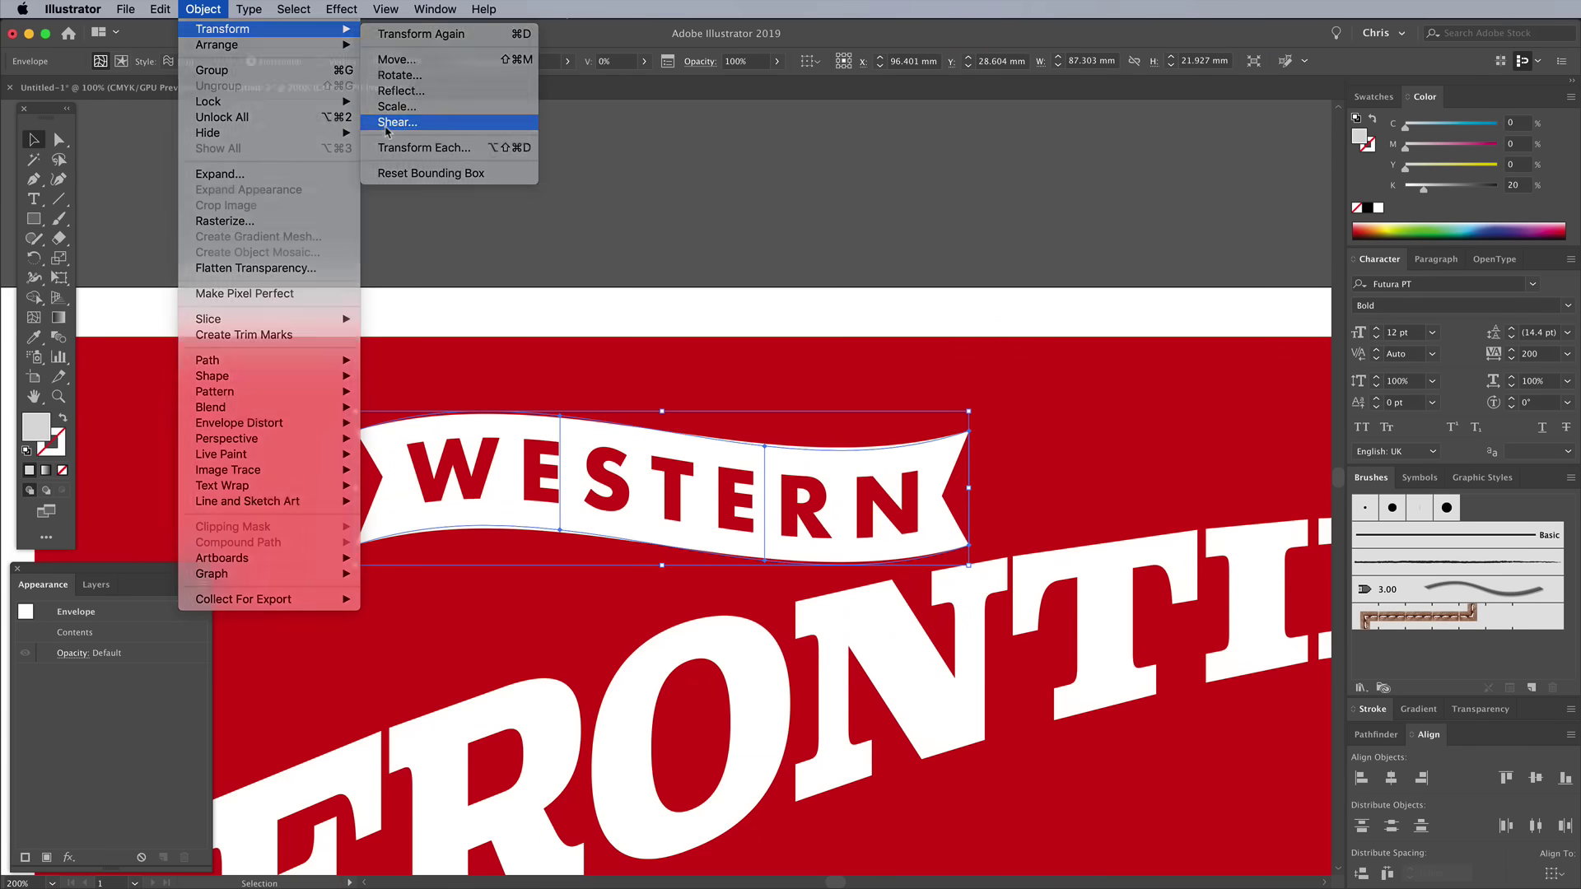
left_click(389, 124)
key("Down")
key("Down")
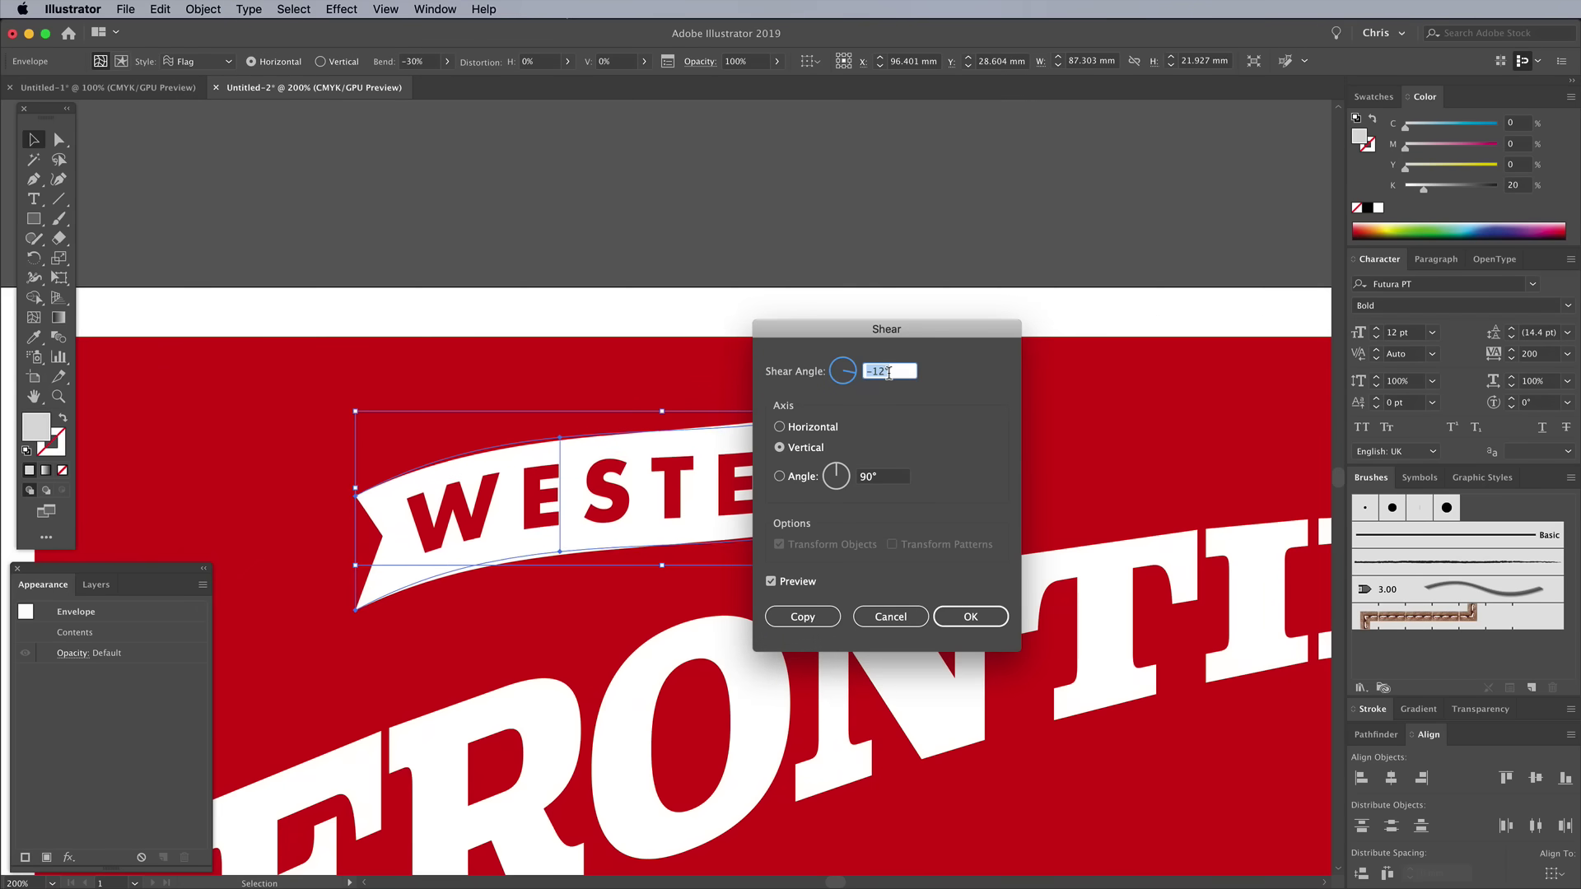
left_click(972, 620)
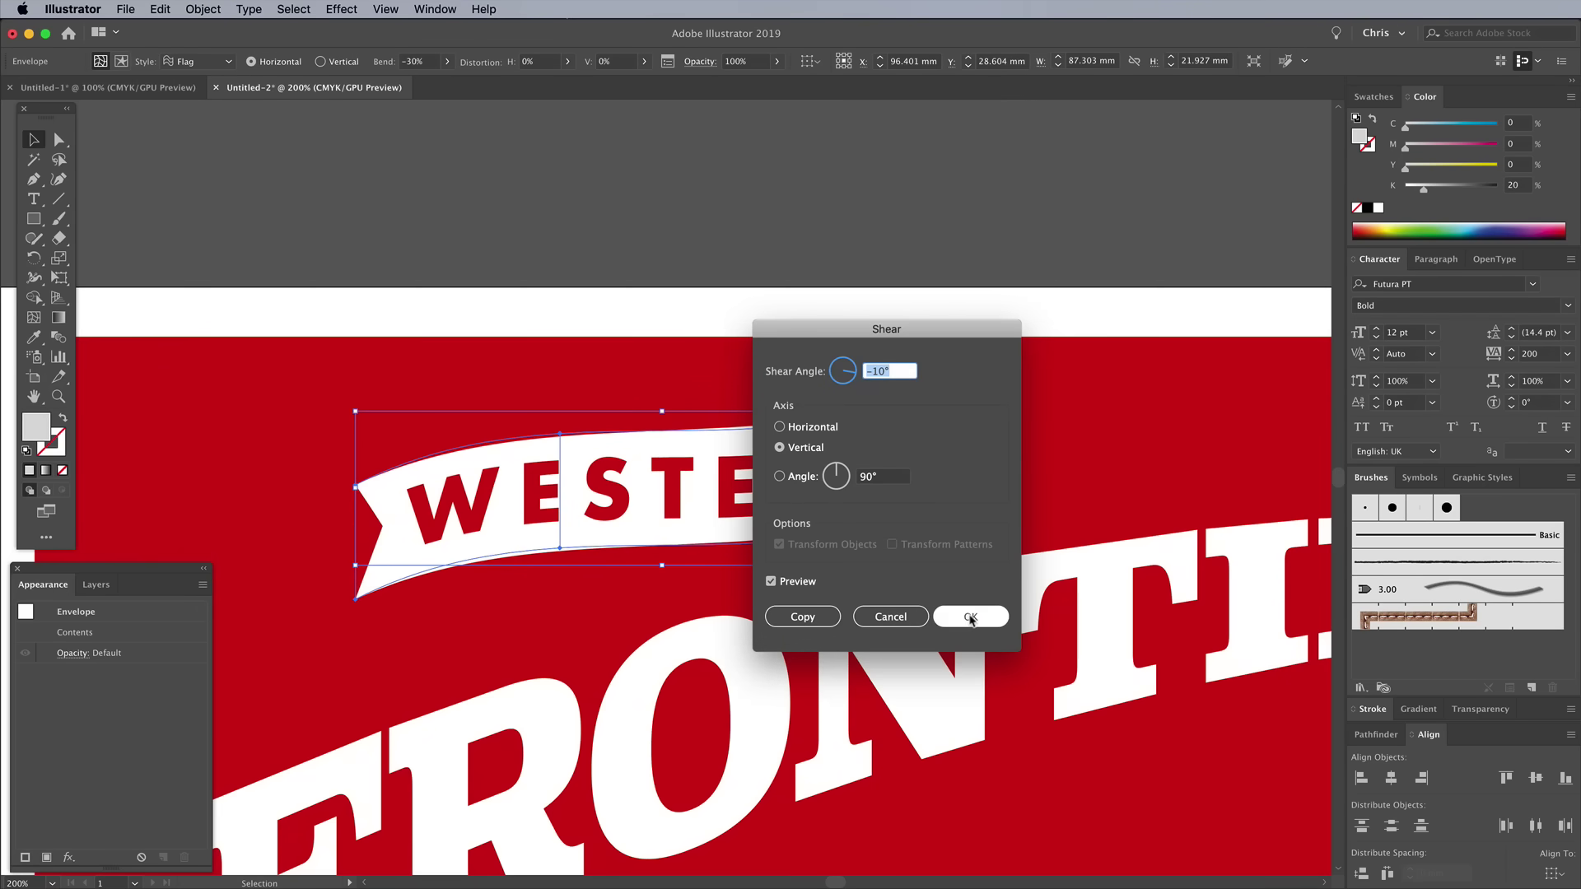
Step: Rotate, enlarge and move the banner to slant upward above FRONTIER
left_click_drag(982, 375, 962, 336)
scroll(863, 411, "down", 5)
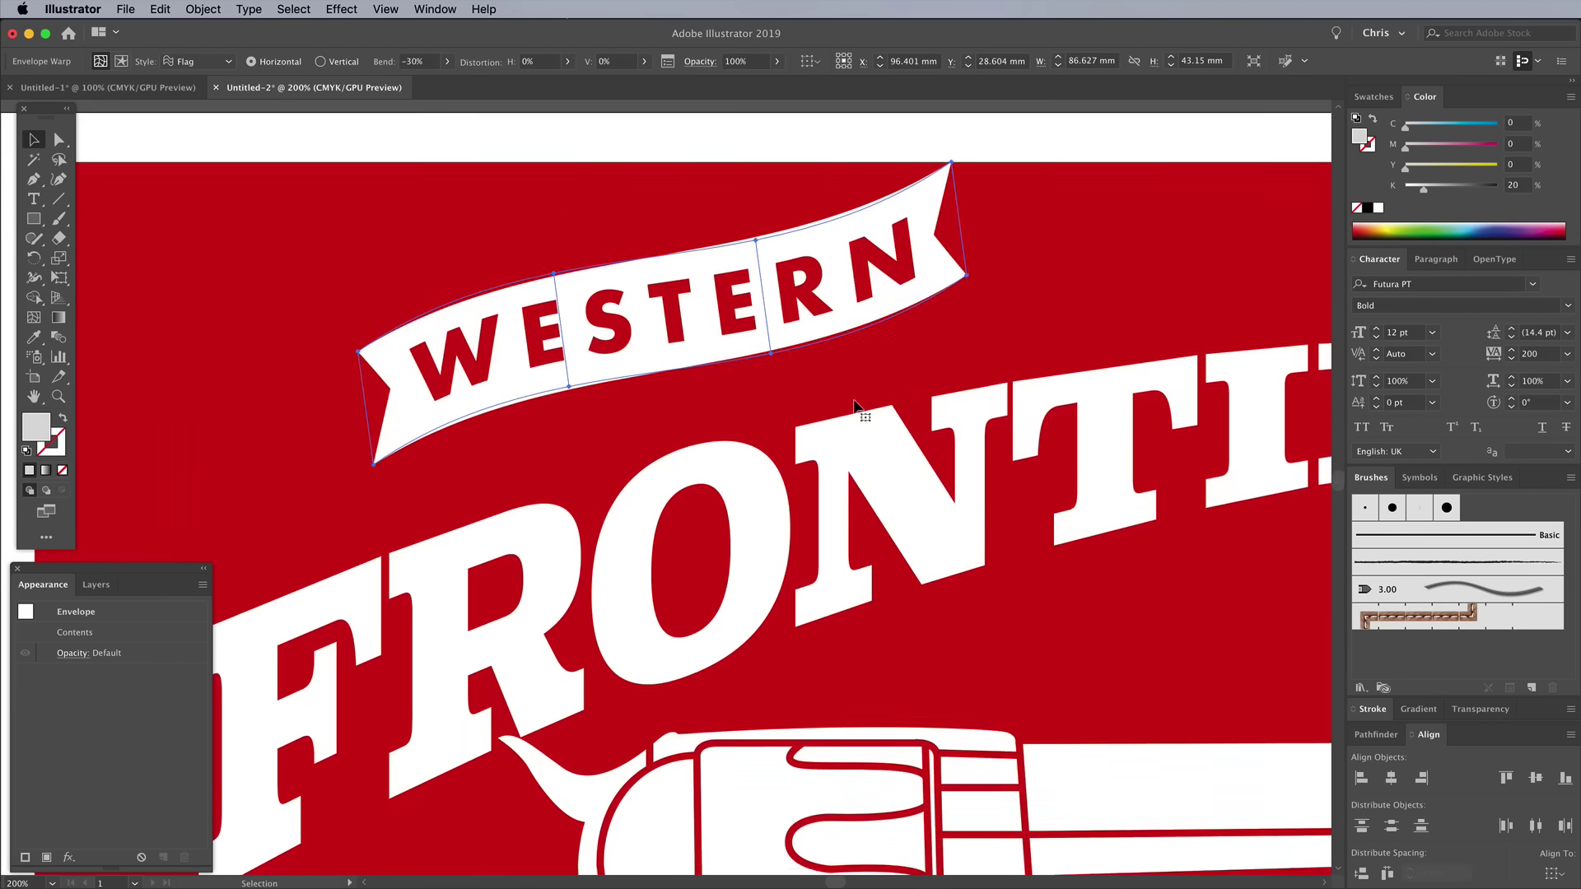
key("super+minus")
left_click_drag(755, 463, 914, 487)
left_click_drag(1053, 397, 1072, 392)
left_click_drag(907, 484, 913, 500)
Step: Expand the warped WESTERN banner into plain shapes and ungroup it
right_click(285, 80)
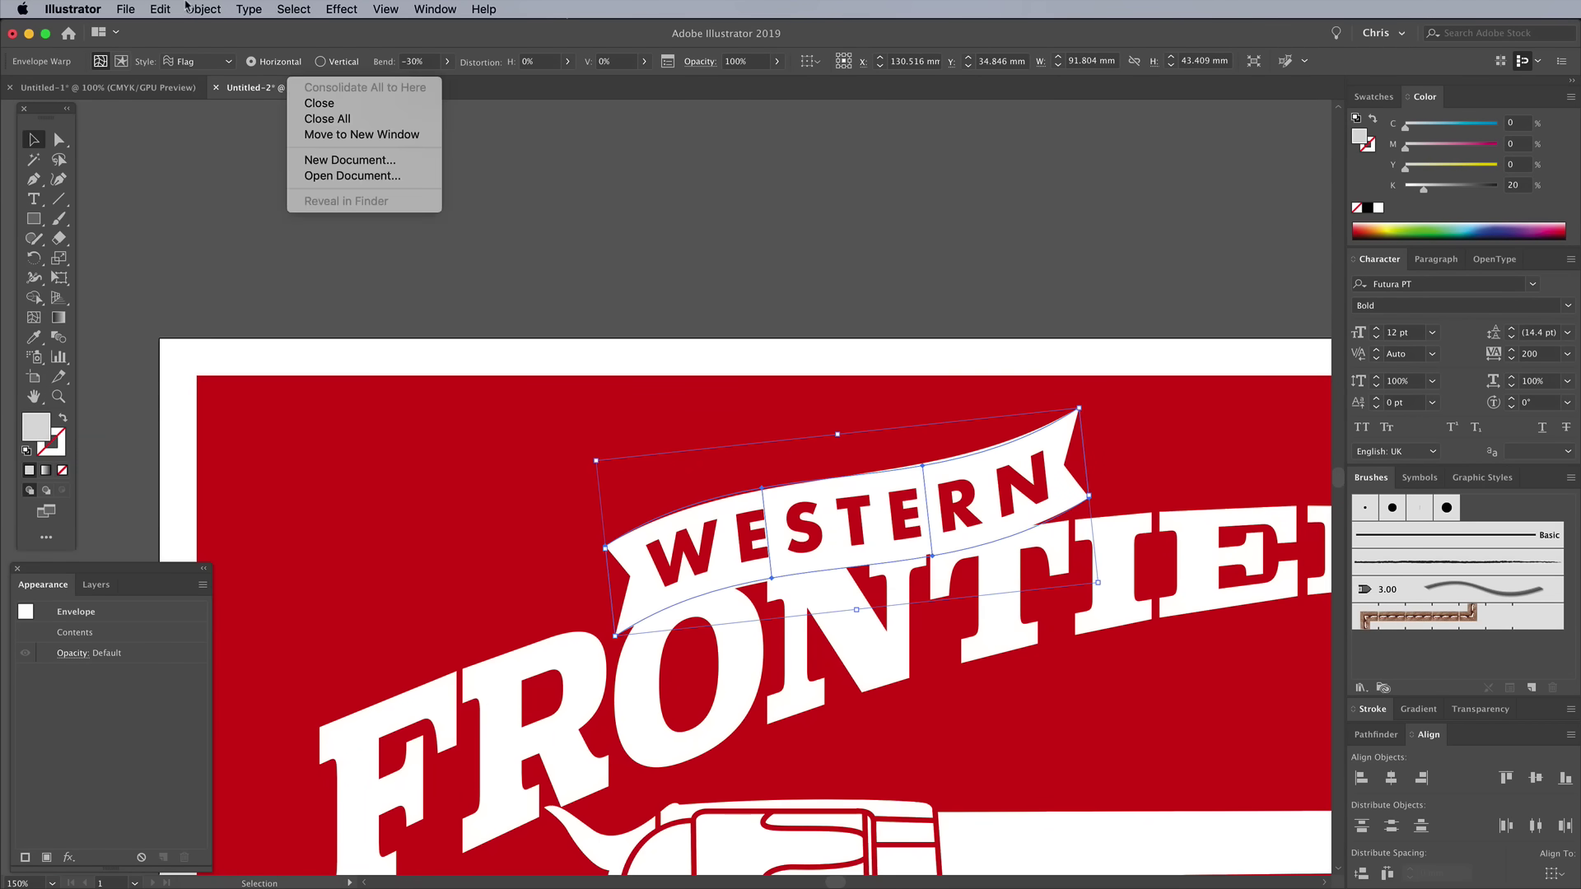
left_click(188, 3)
left_click(192, 9)
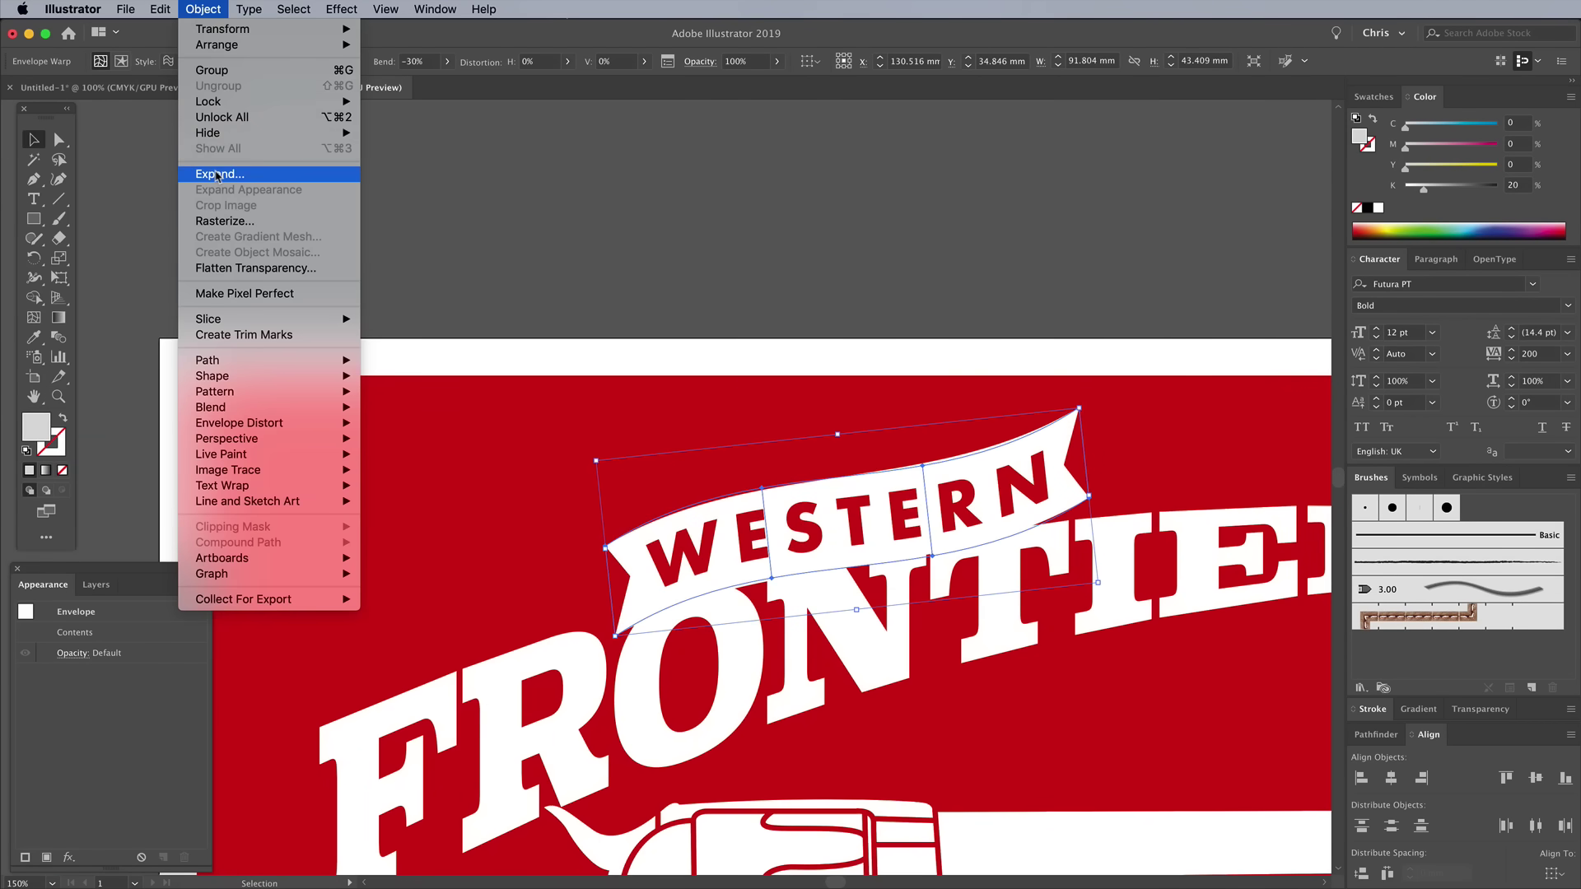
left_click(217, 174)
left_click(845, 492)
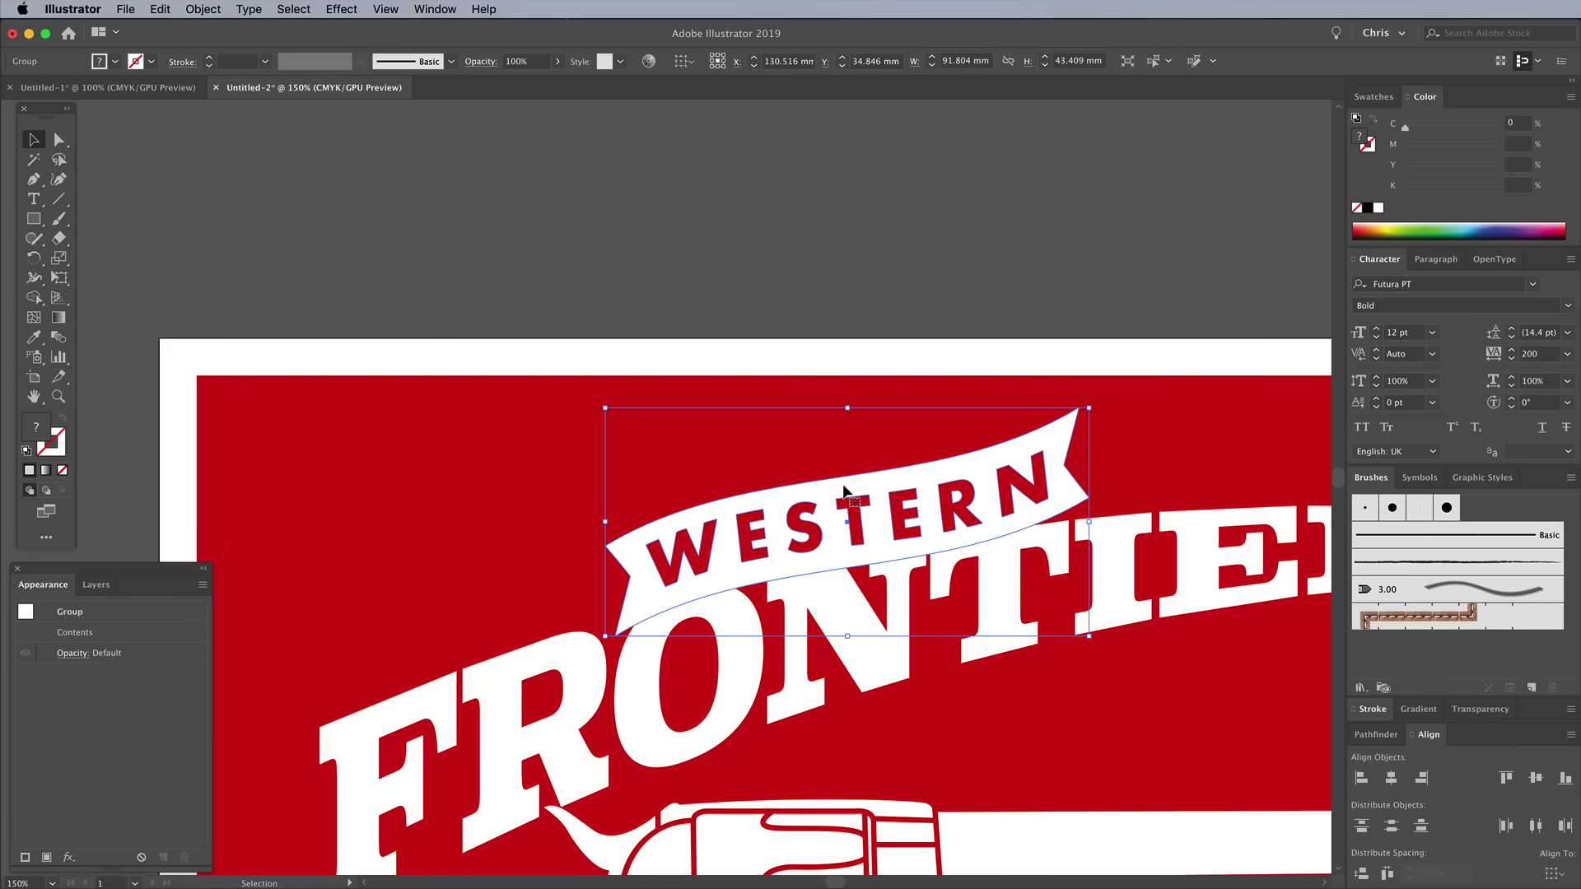
right_click(836, 502)
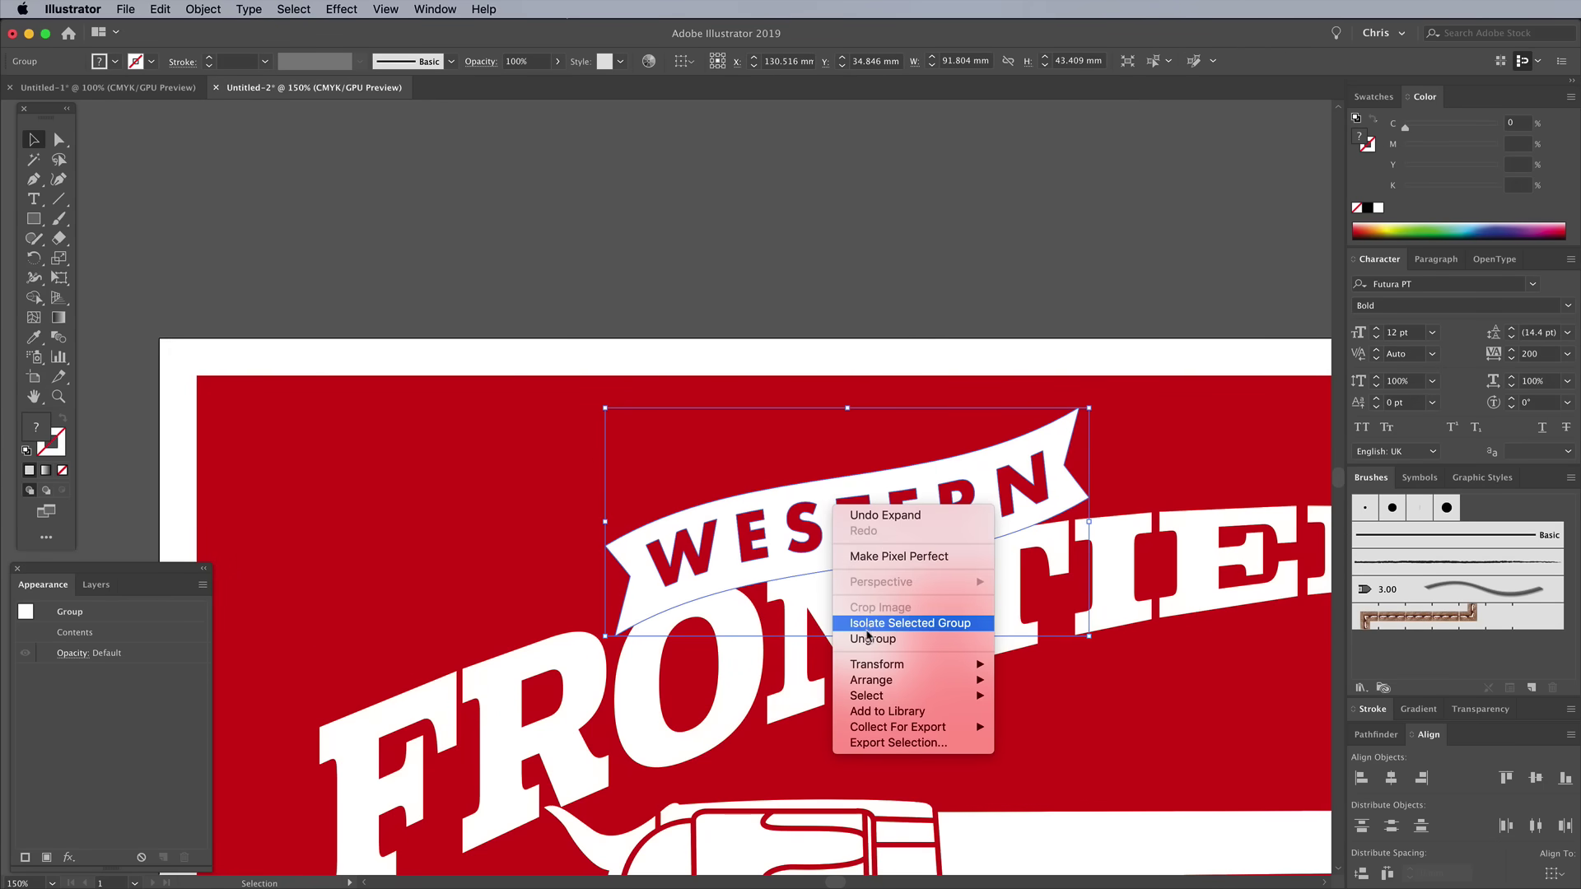
left_click(870, 639)
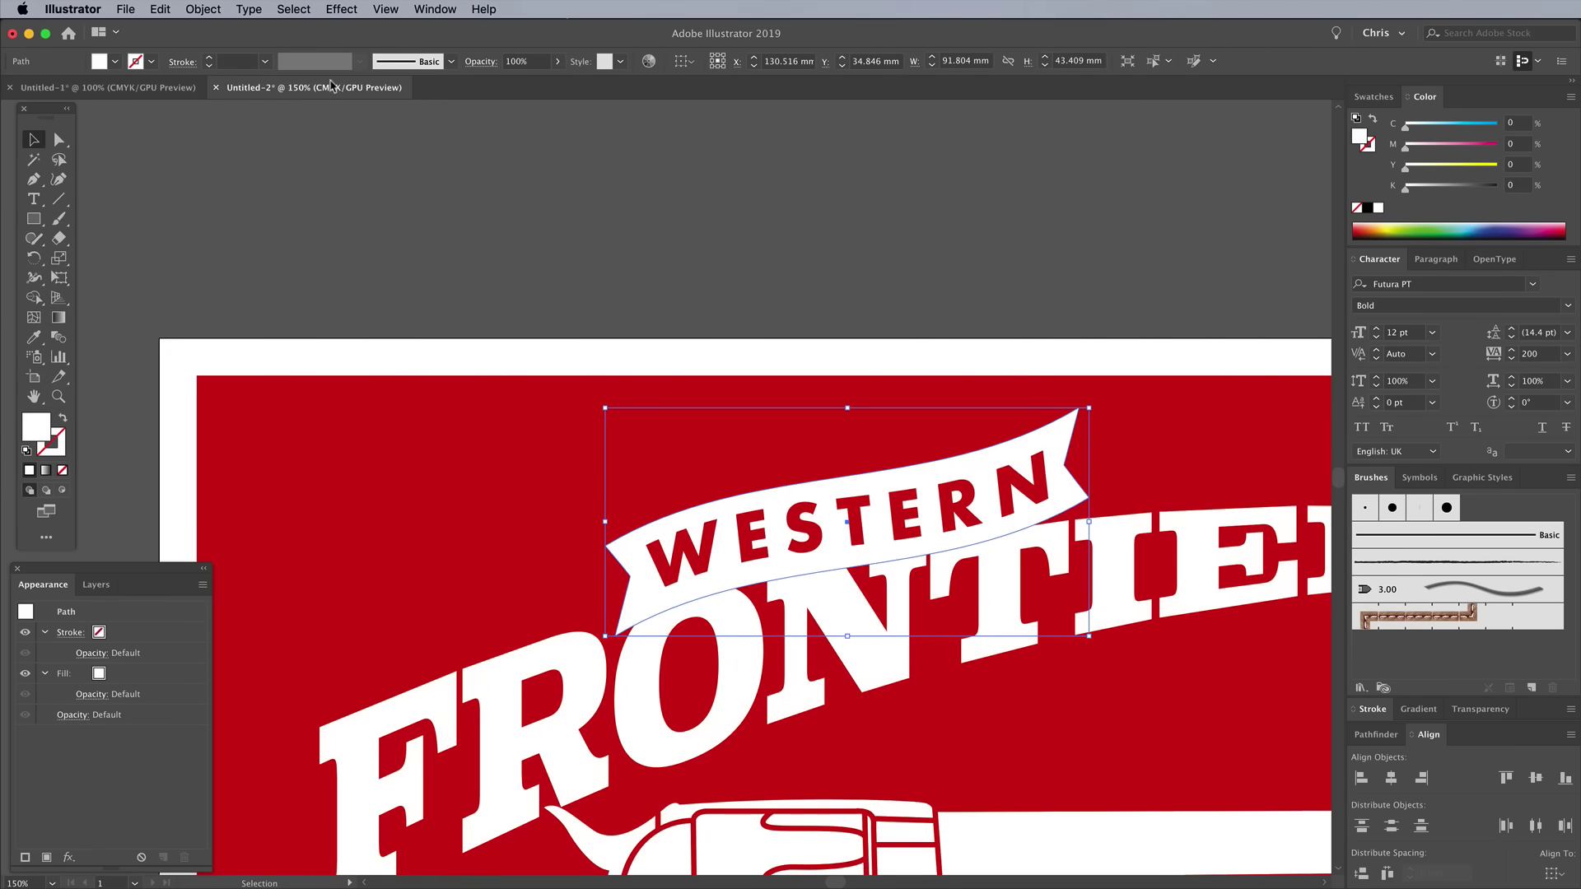
Step: Add a 1.5 mm offset outline around the banner and fill it with the background red
left_click(203, 9)
mouse_move(276, 360)
left_click(412, 417)
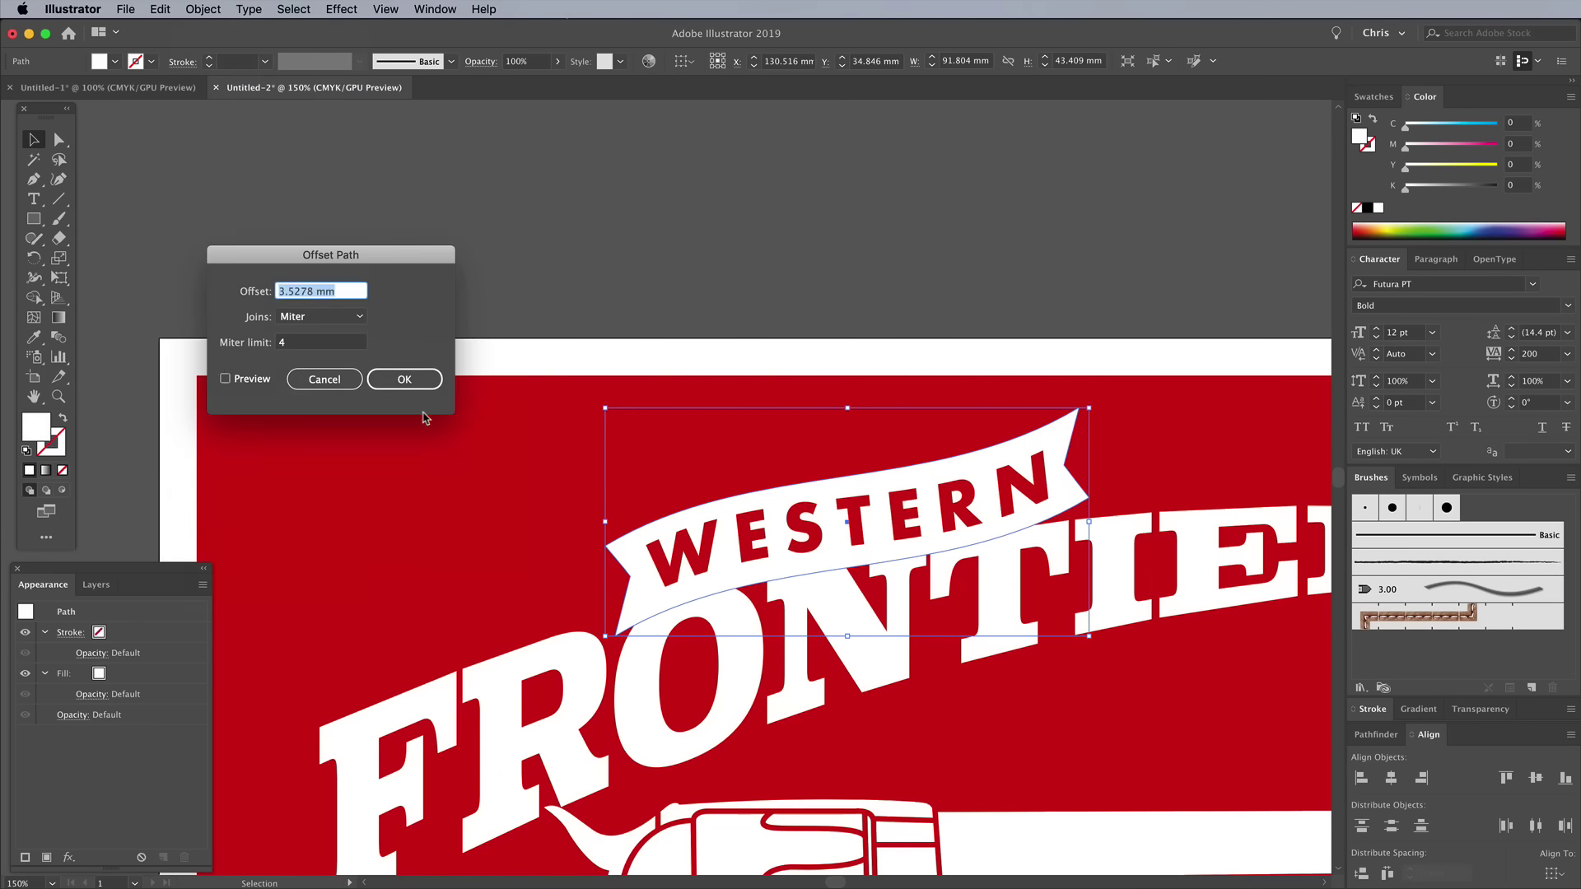
left_click(247, 379)
left_click(307, 294)
key("Down")
key("Down")
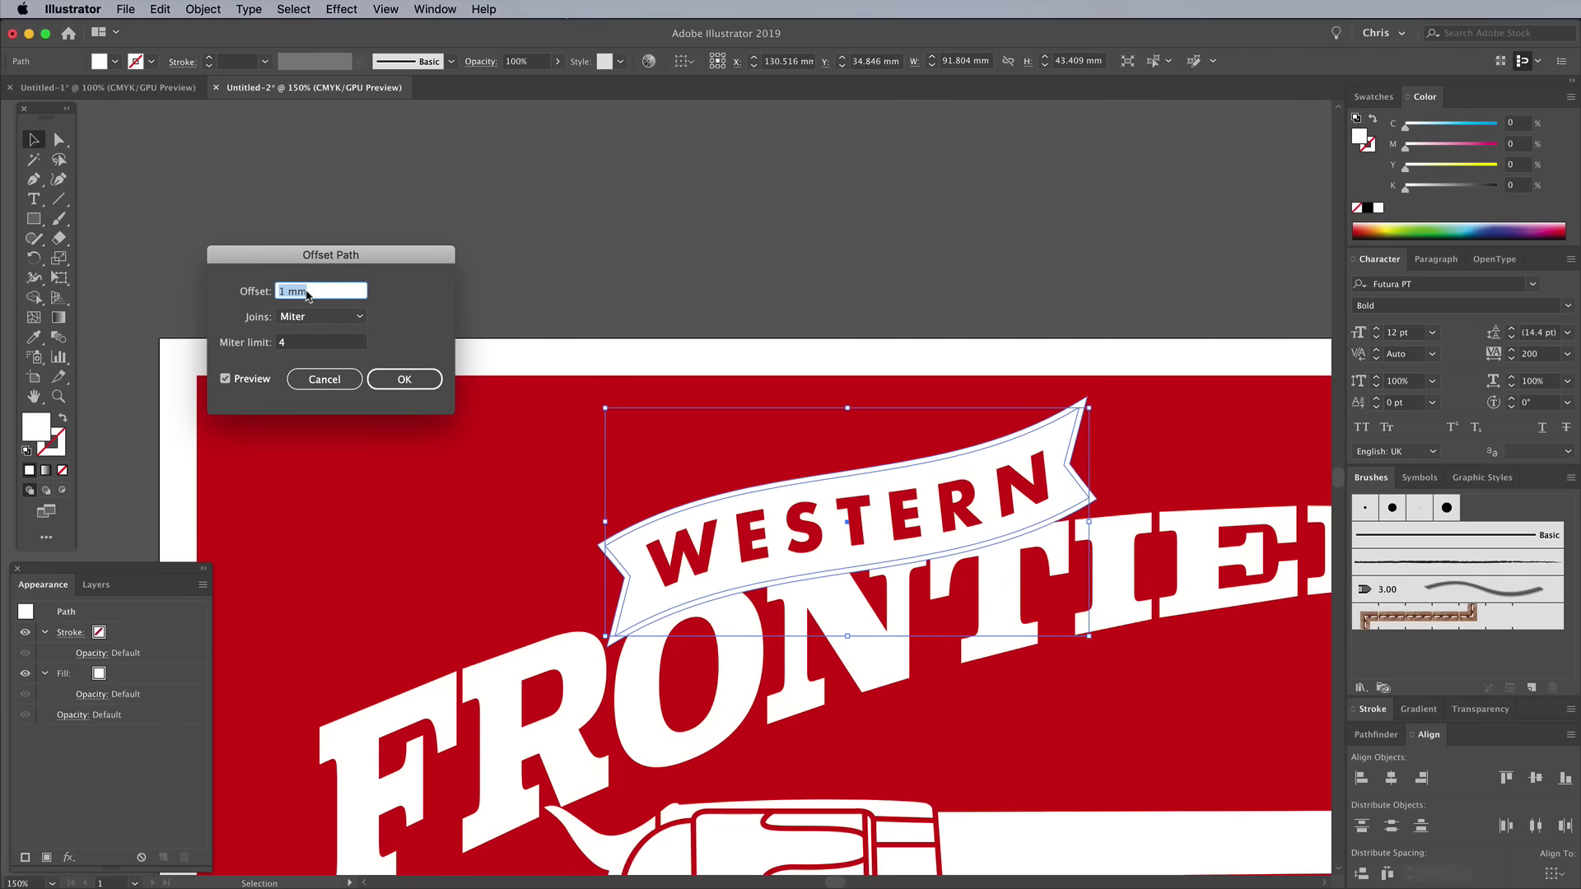
type("1.5")
key("Tab")
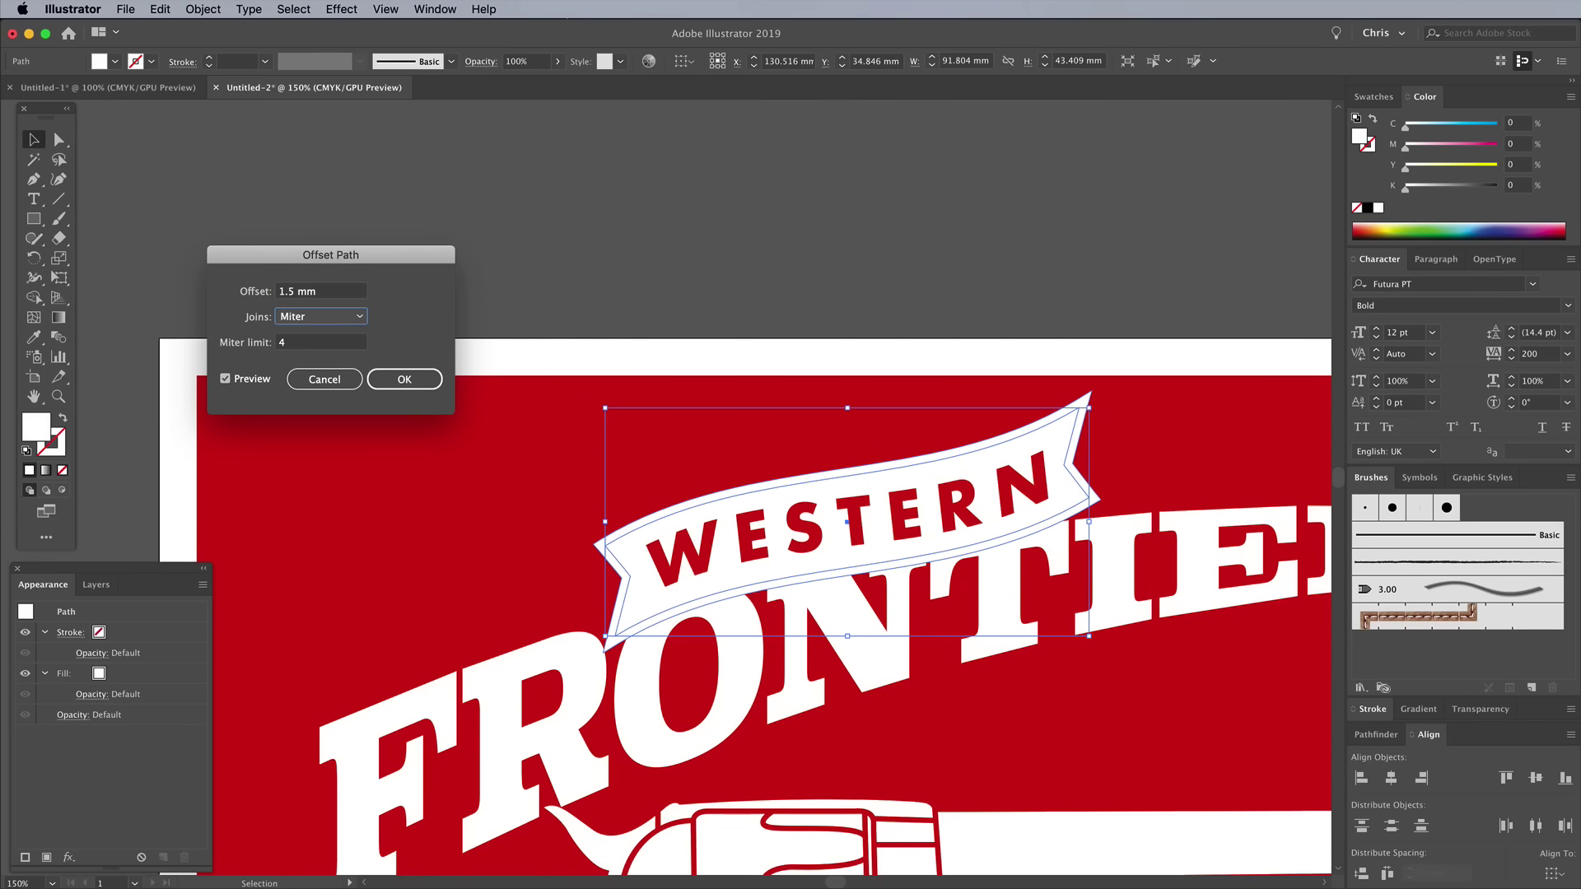
key("Return")
key("i")
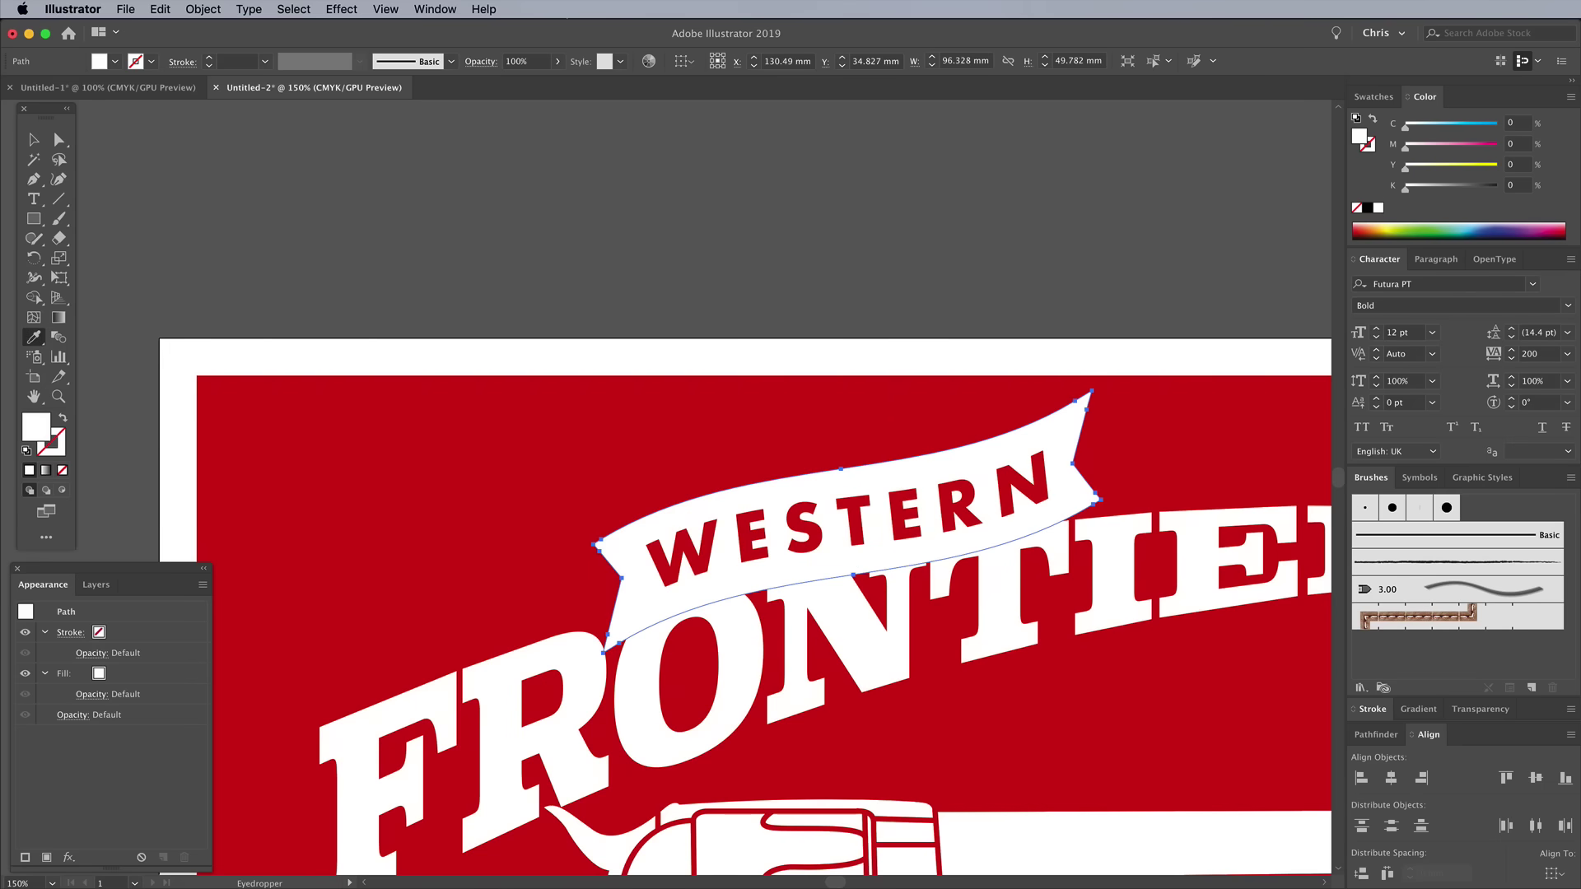
left_click(527, 486)
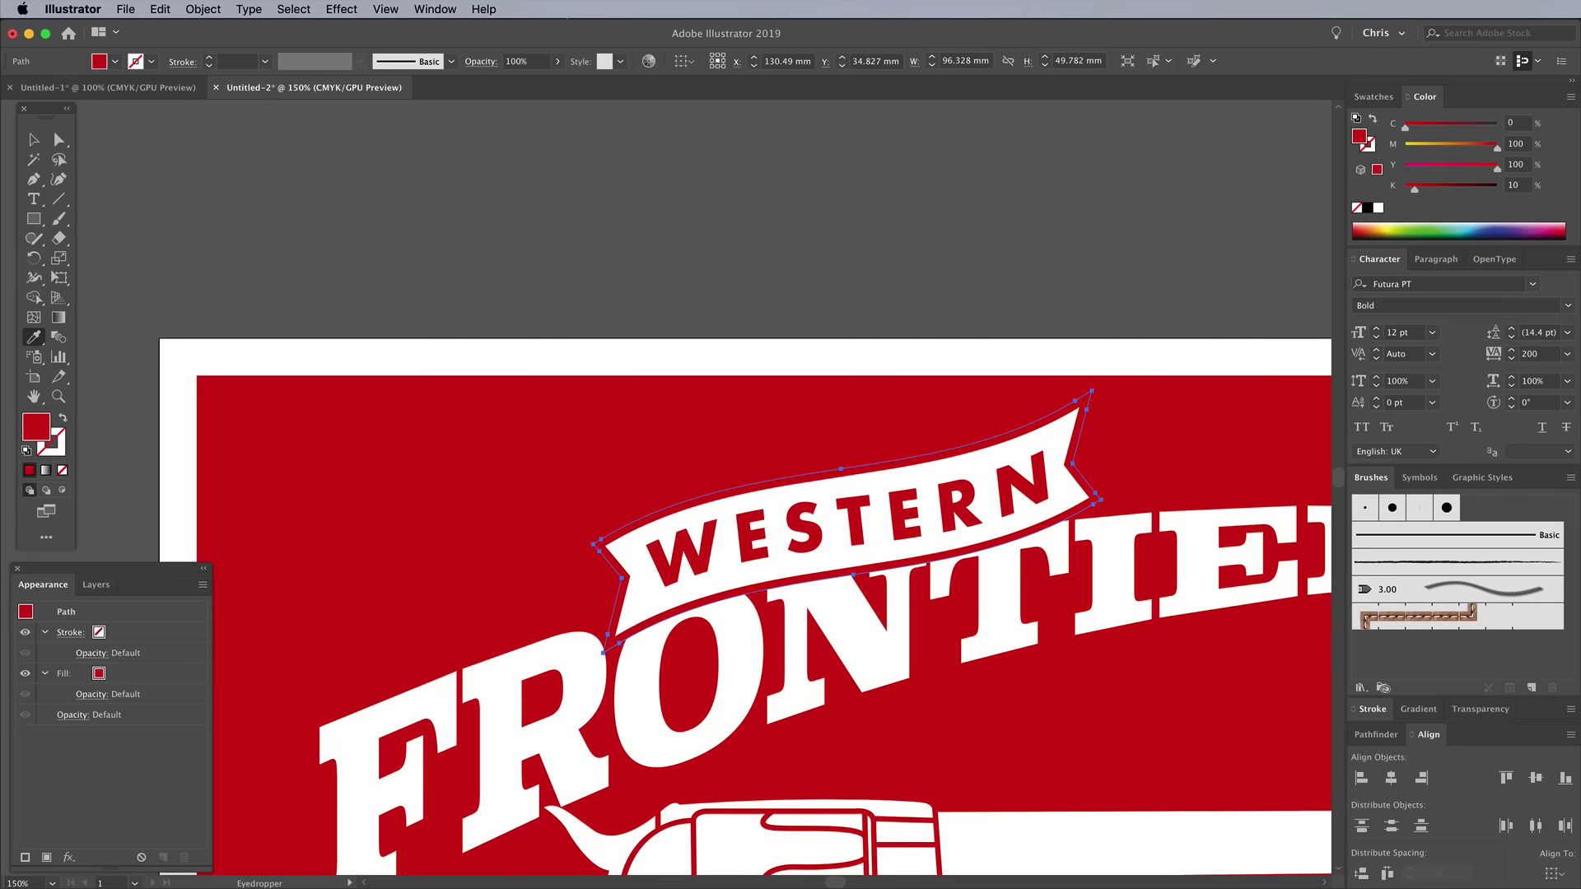
key("v")
Step: Select the WESTERN banner with its text, tilt it slightly counter-clockwise and nudge it into place
scroll(744, 566, "down", 3)
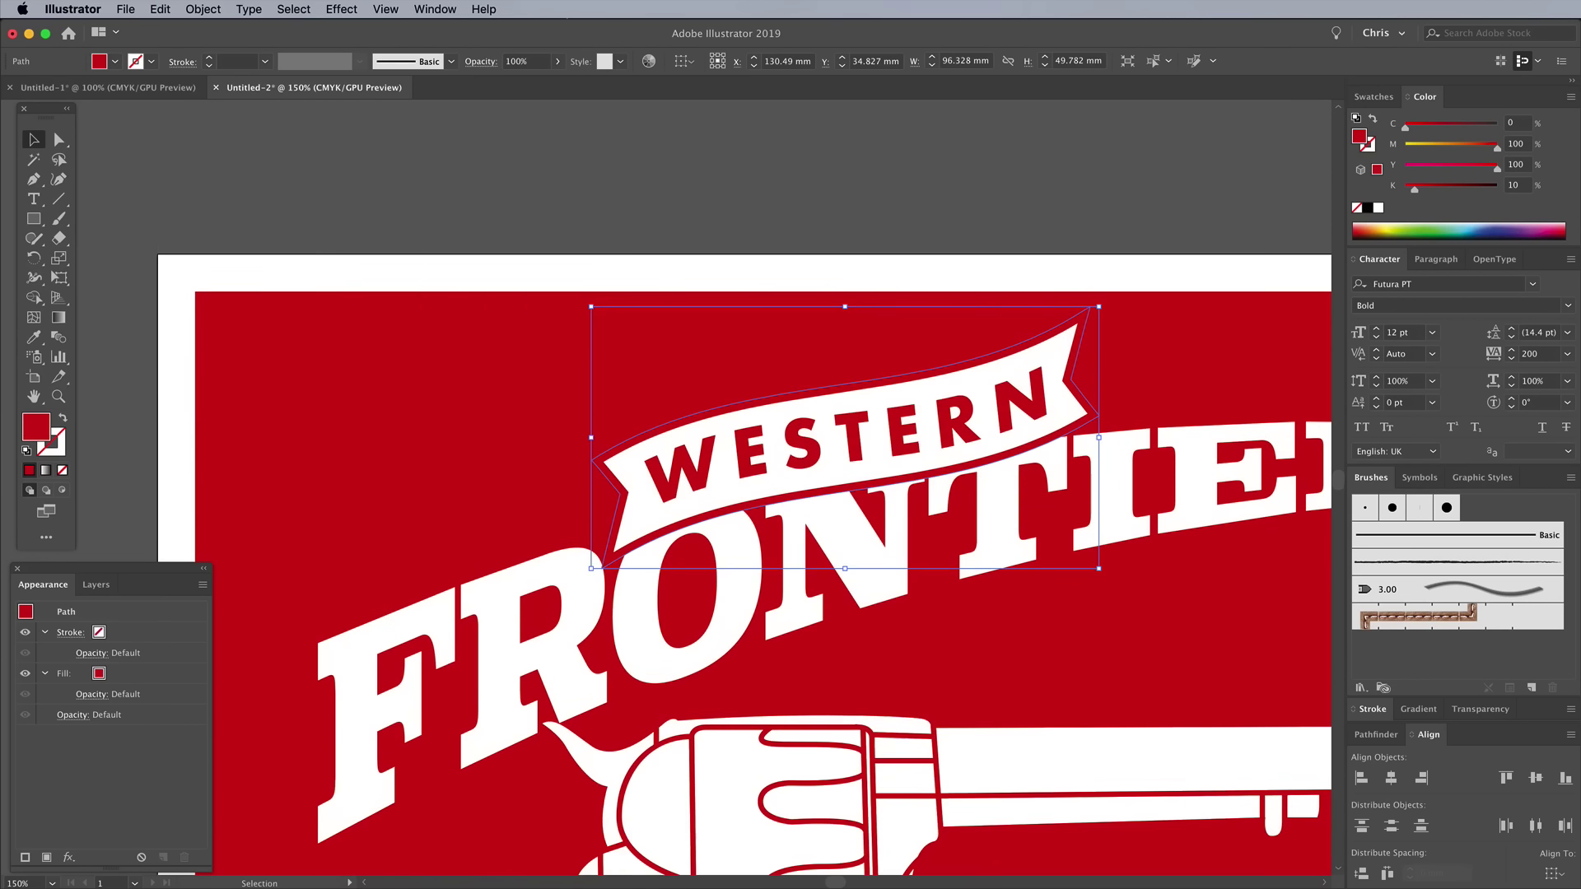
left_click(684, 473, "shift")
left_click_drag(1110, 575, 1113, 568)
key("Up")
key("Up")
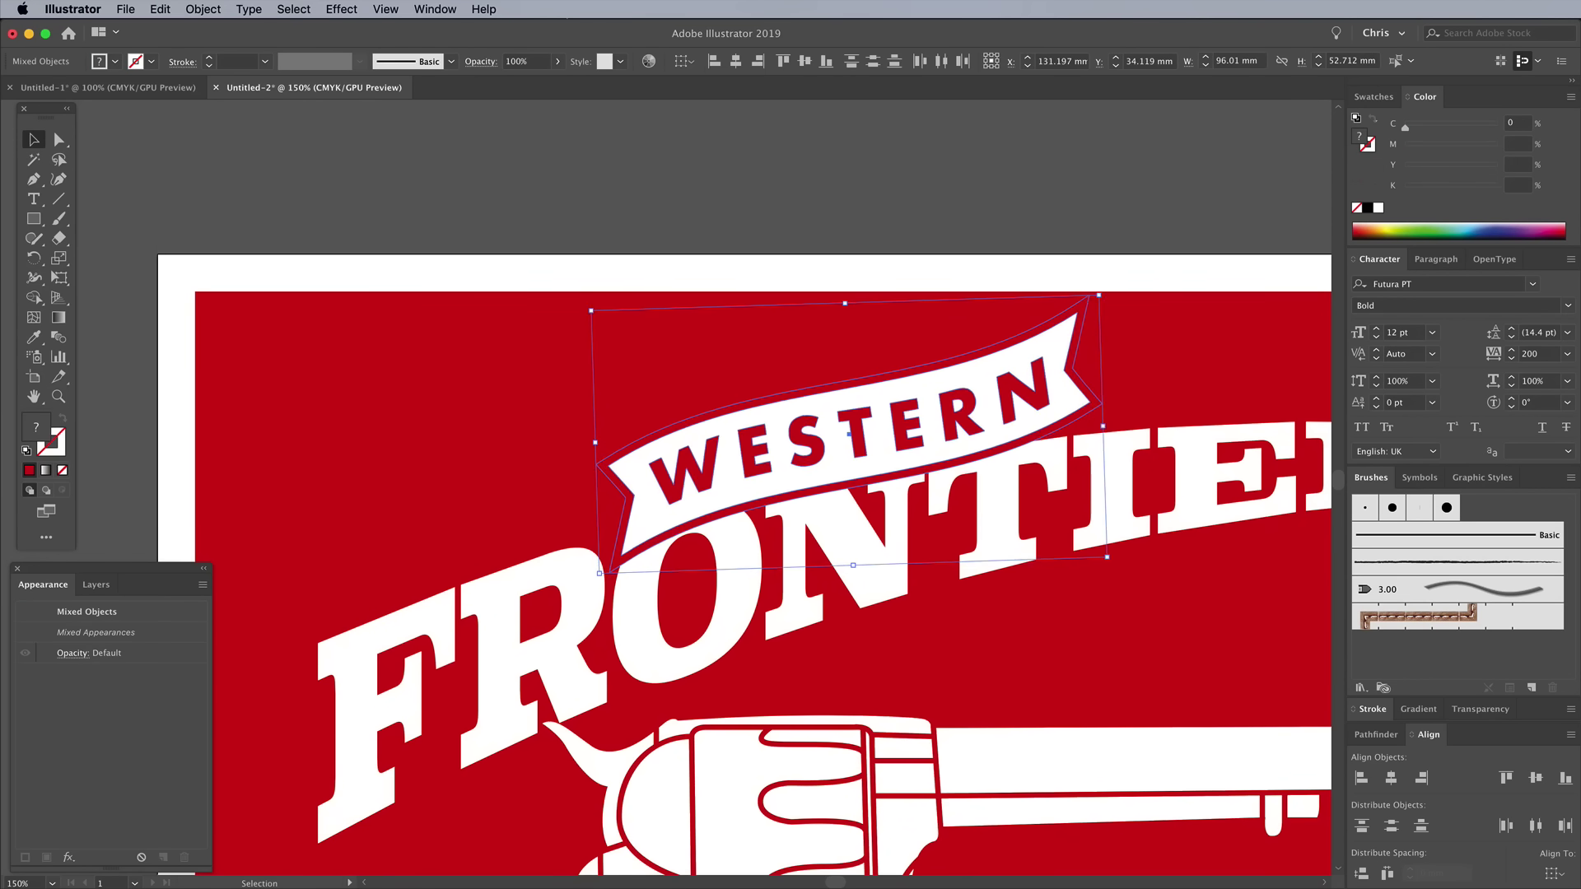
key("Left")
key("Right")
Step: Group WESTERN with the FRONTIER lettering and move the group left
scroll(743, 565, "down", 3)
scroll(743, 566, "right", 3)
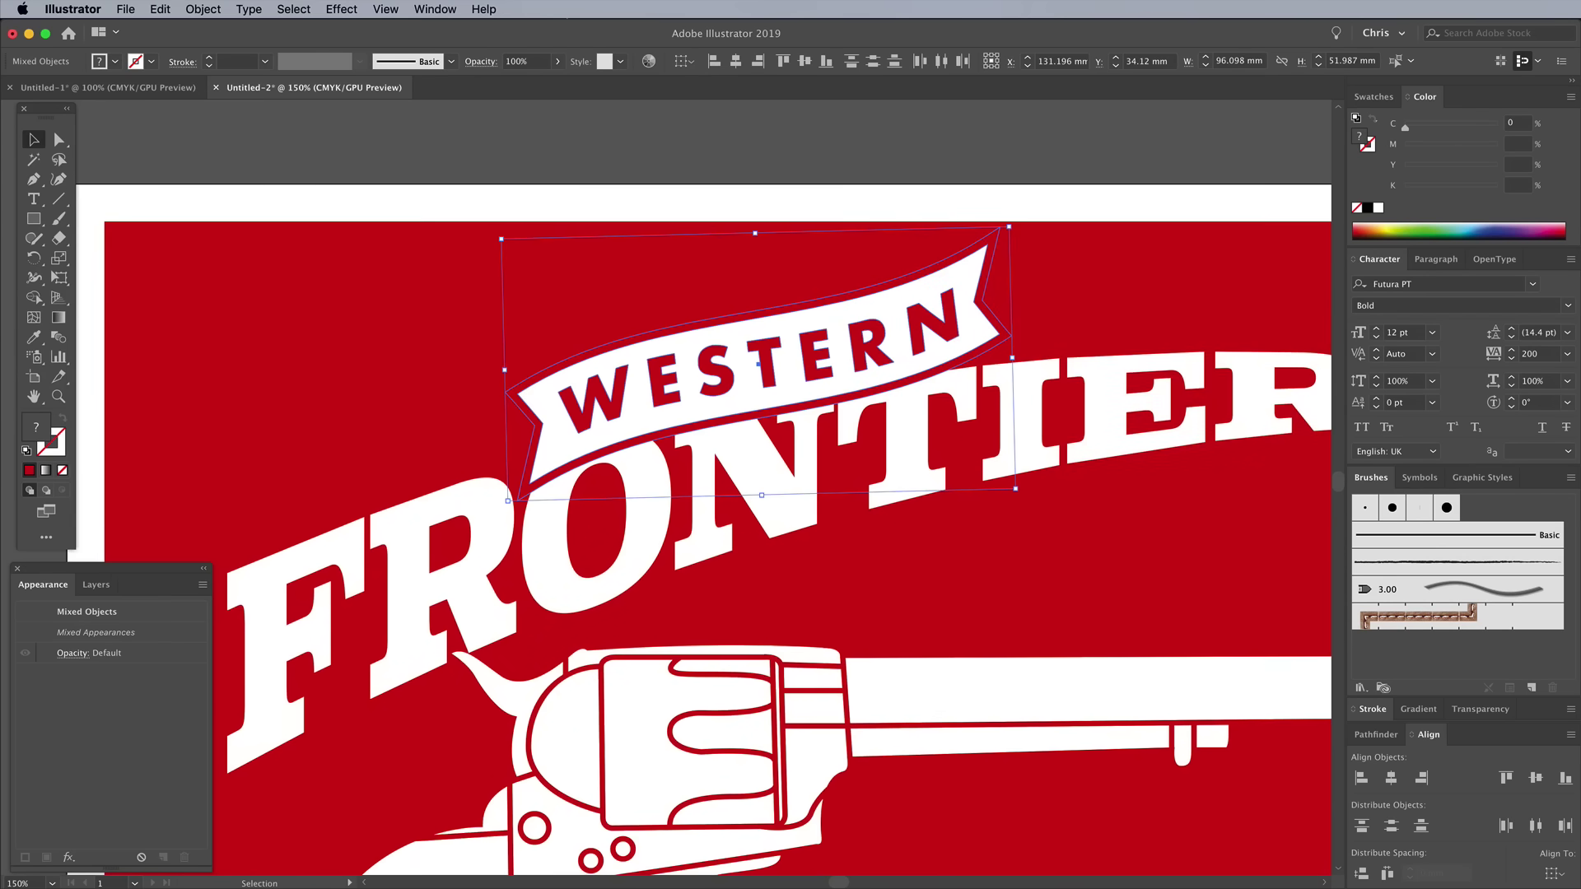
left_click(899, 448, "shift")
right_click(888, 426)
left_click(922, 537)
key("super+minus")
left_click_drag(517, 409, 463, 417)
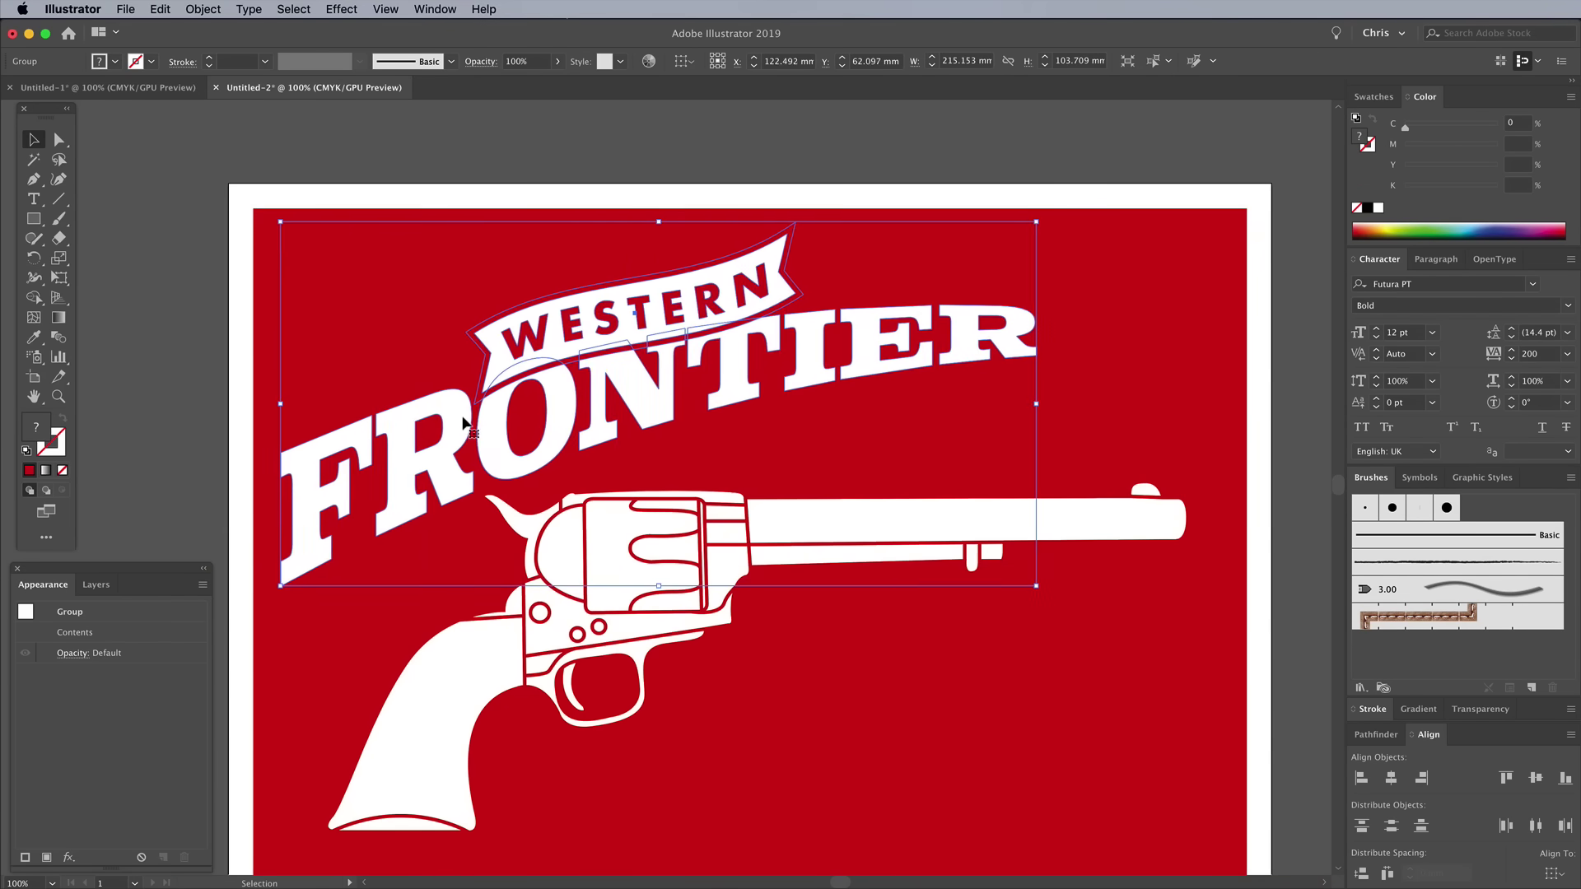
Step: Reposition the revolver group beneath the lettering and scale it down slightly
left_click_drag(1036, 585, 1035, 584)
scroll(930, 551, "down", 2)
left_click_drag(774, 494, 773, 478)
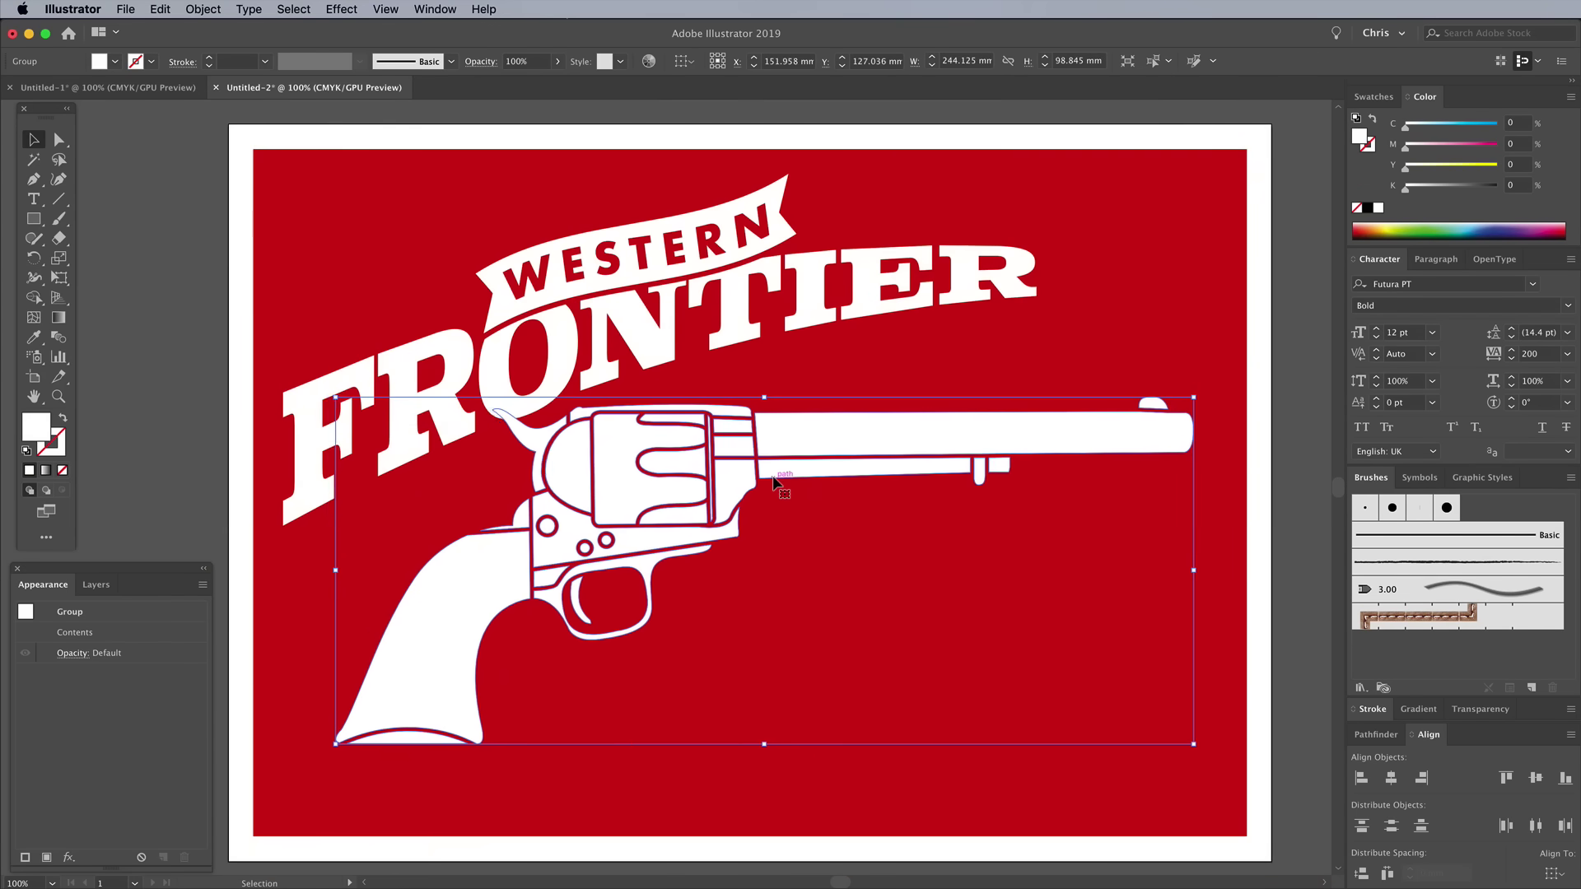
left_click_drag(1194, 743, 1179, 731)
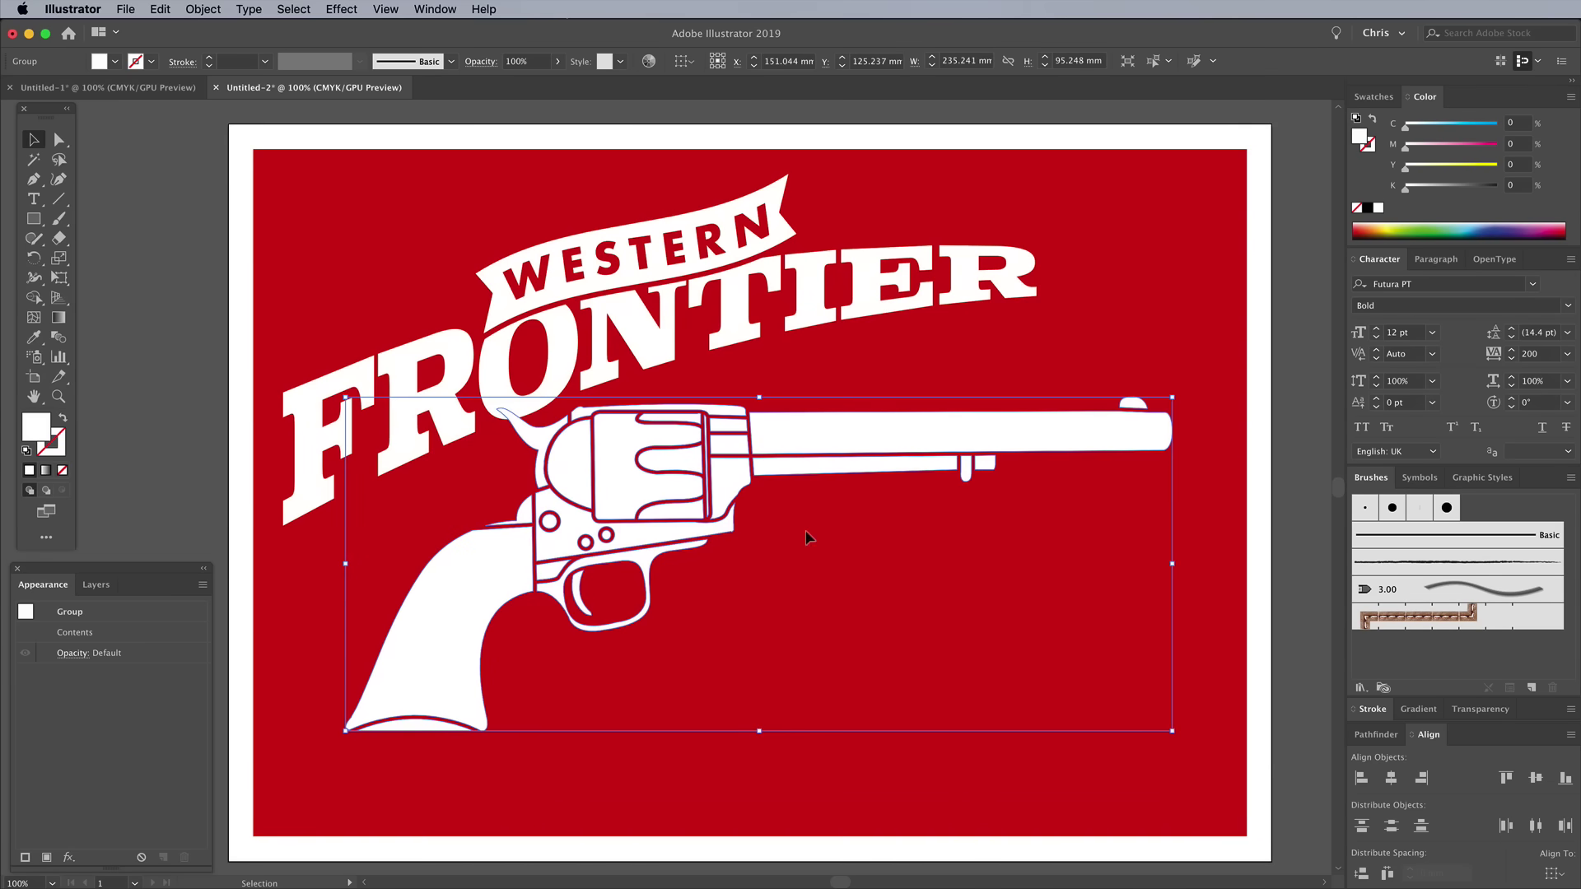
Step: Offset the revolver paths by 3 mm and unite them into a single silhouette
left_click(203, 8)
mouse_move(240, 360)
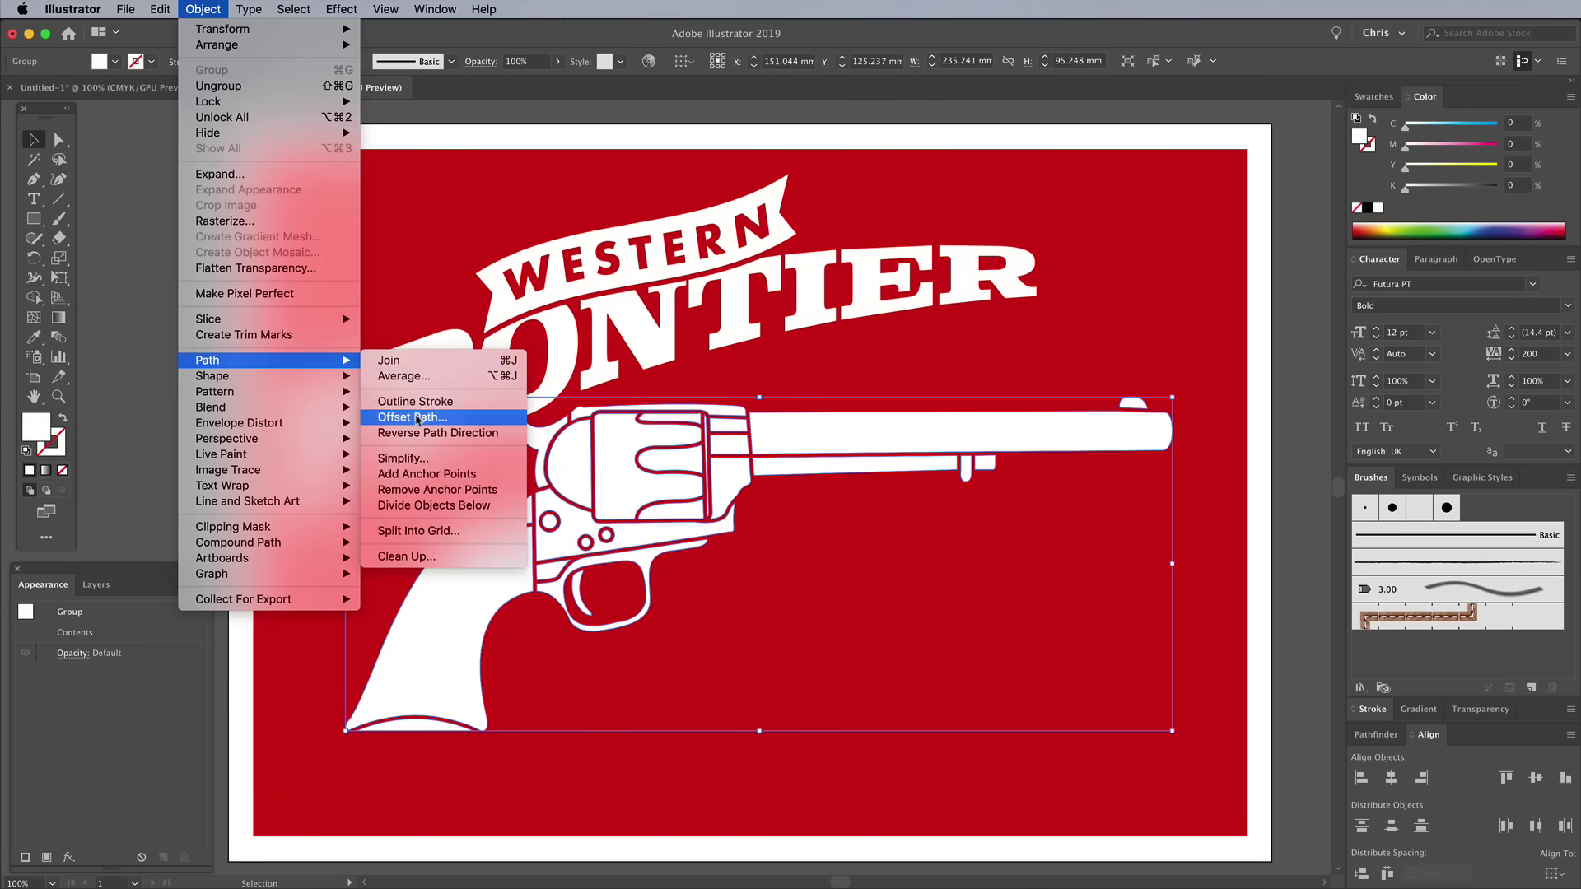
left_click(420, 416)
left_click(225, 379)
type("3")
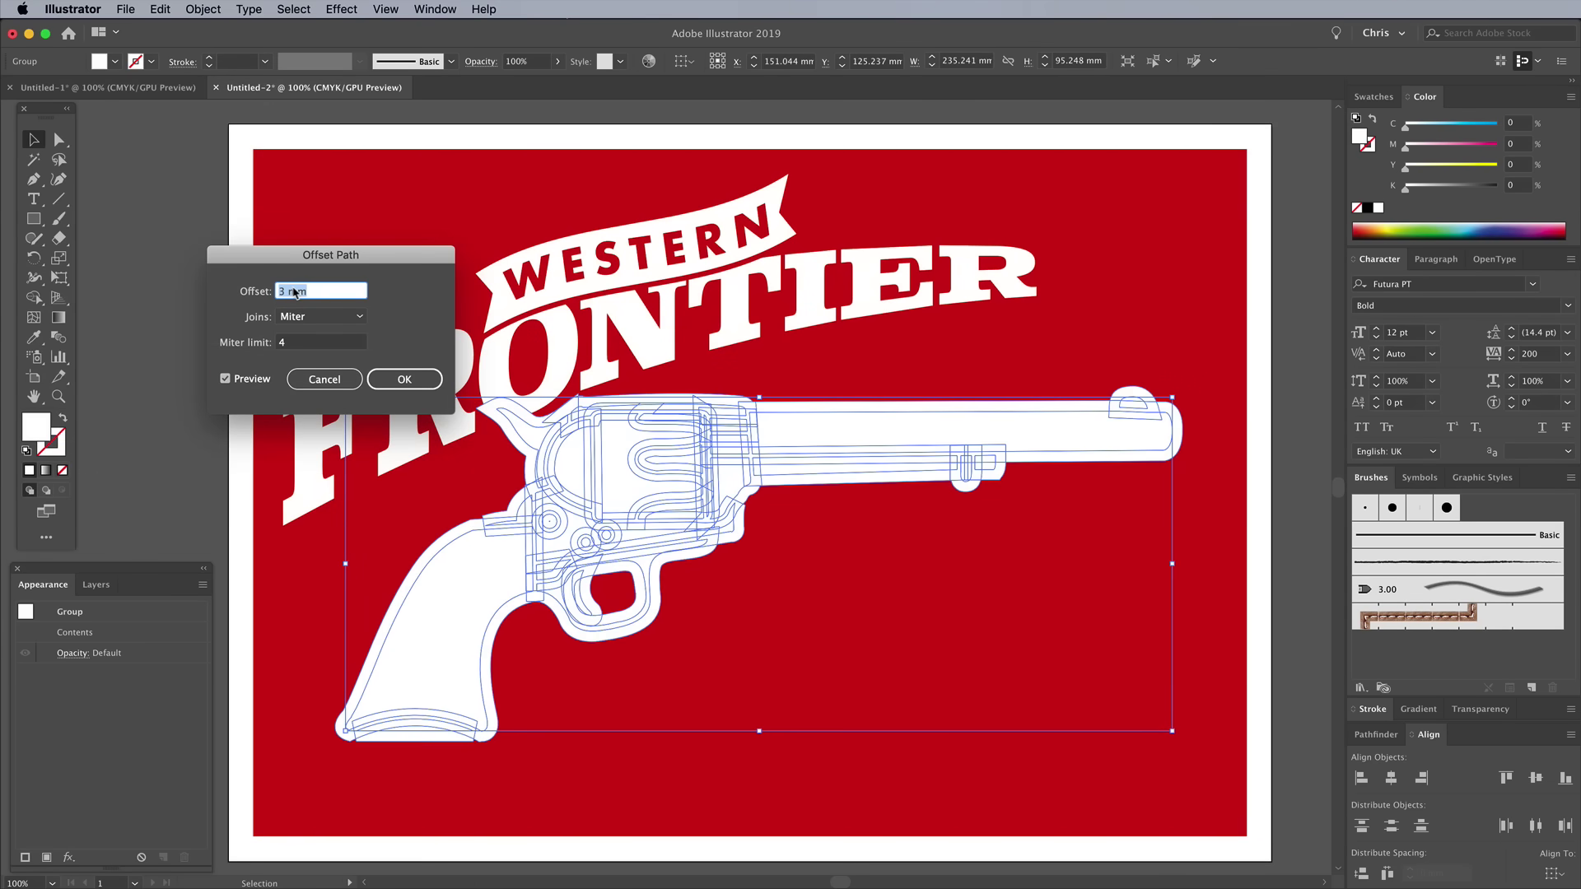
left_click(400, 383)
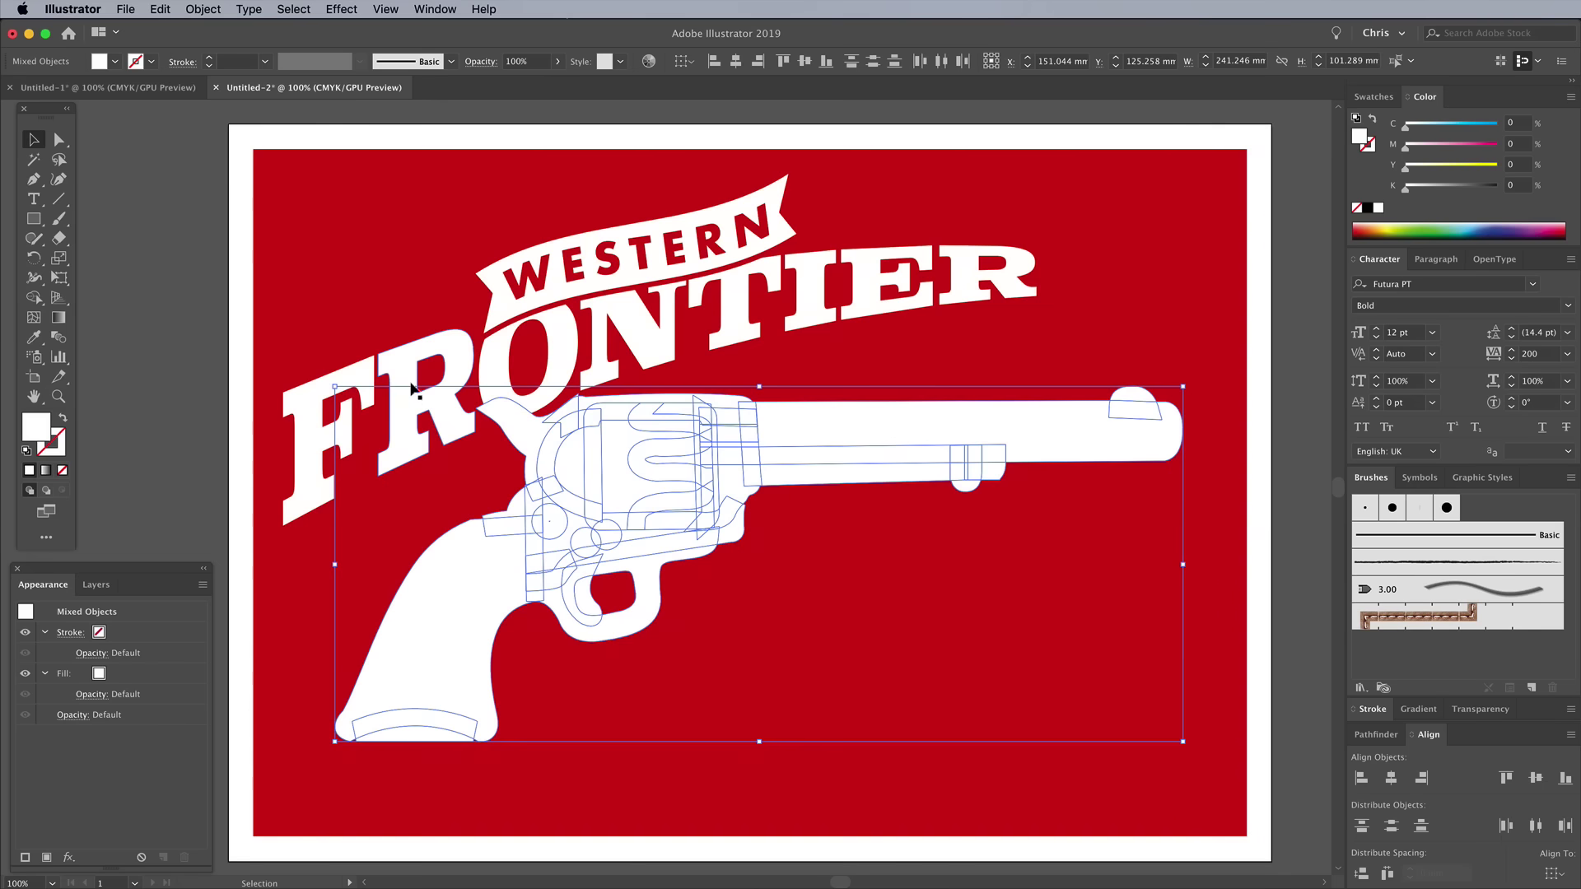
left_click(1360, 735)
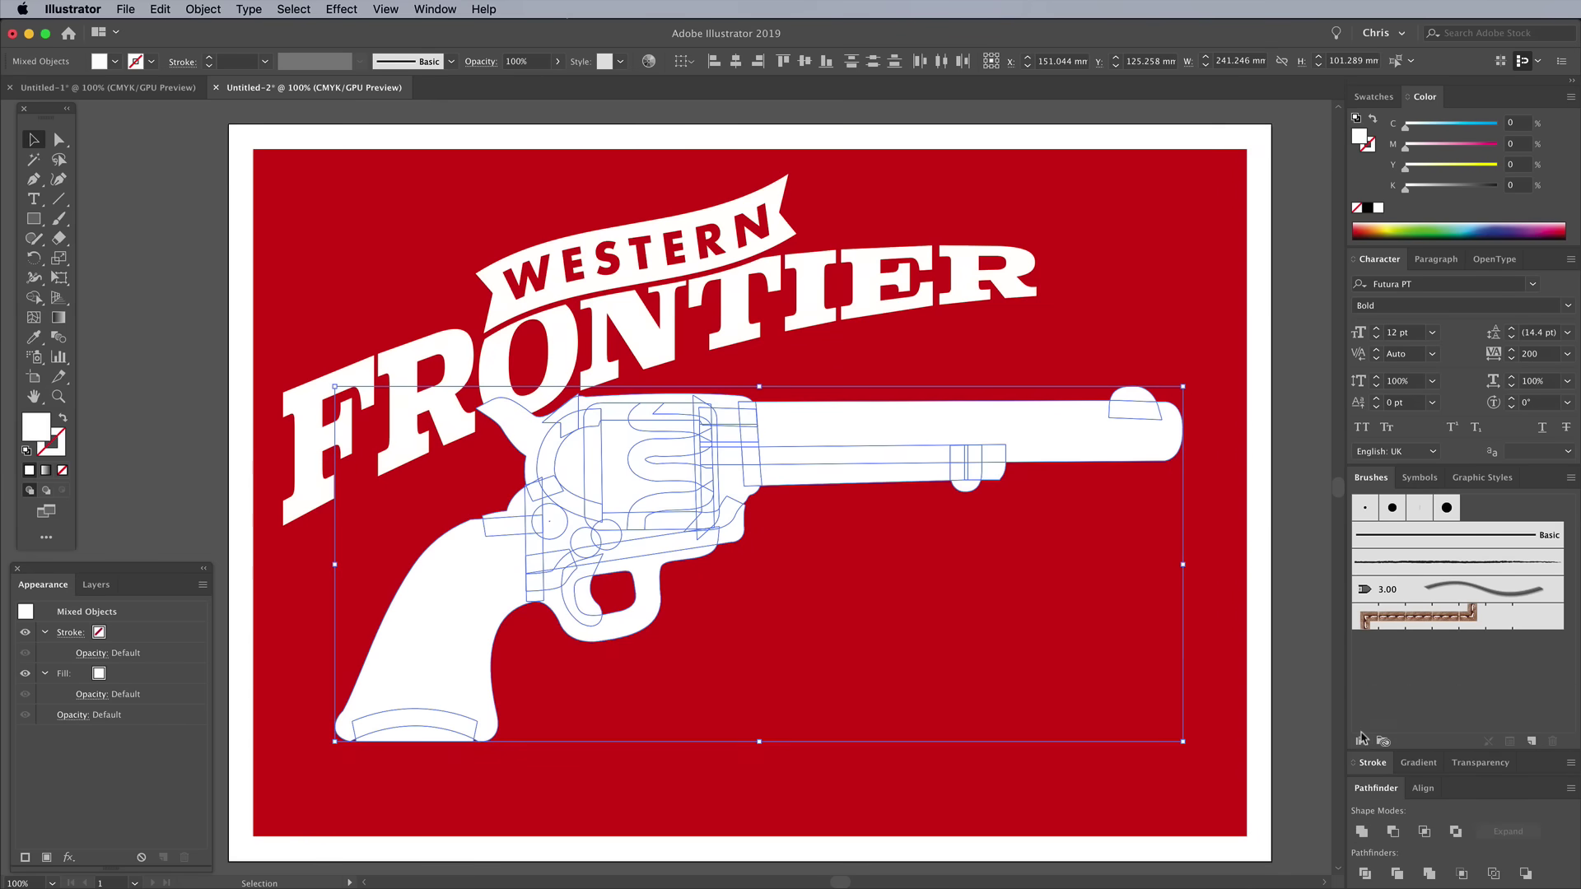
left_click(1361, 832)
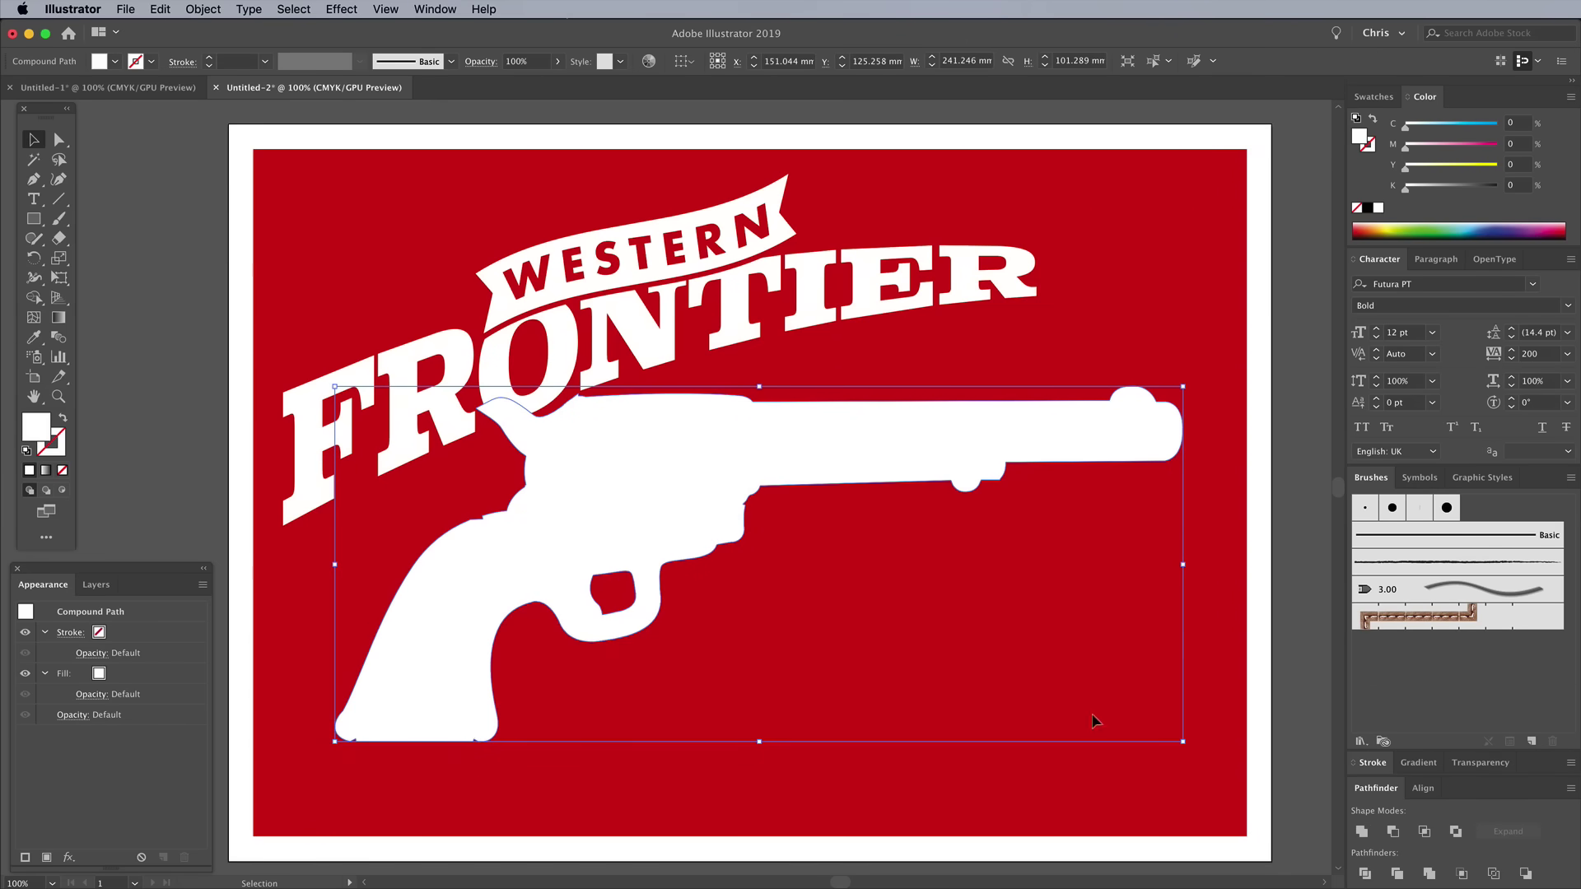
left_click(34, 337)
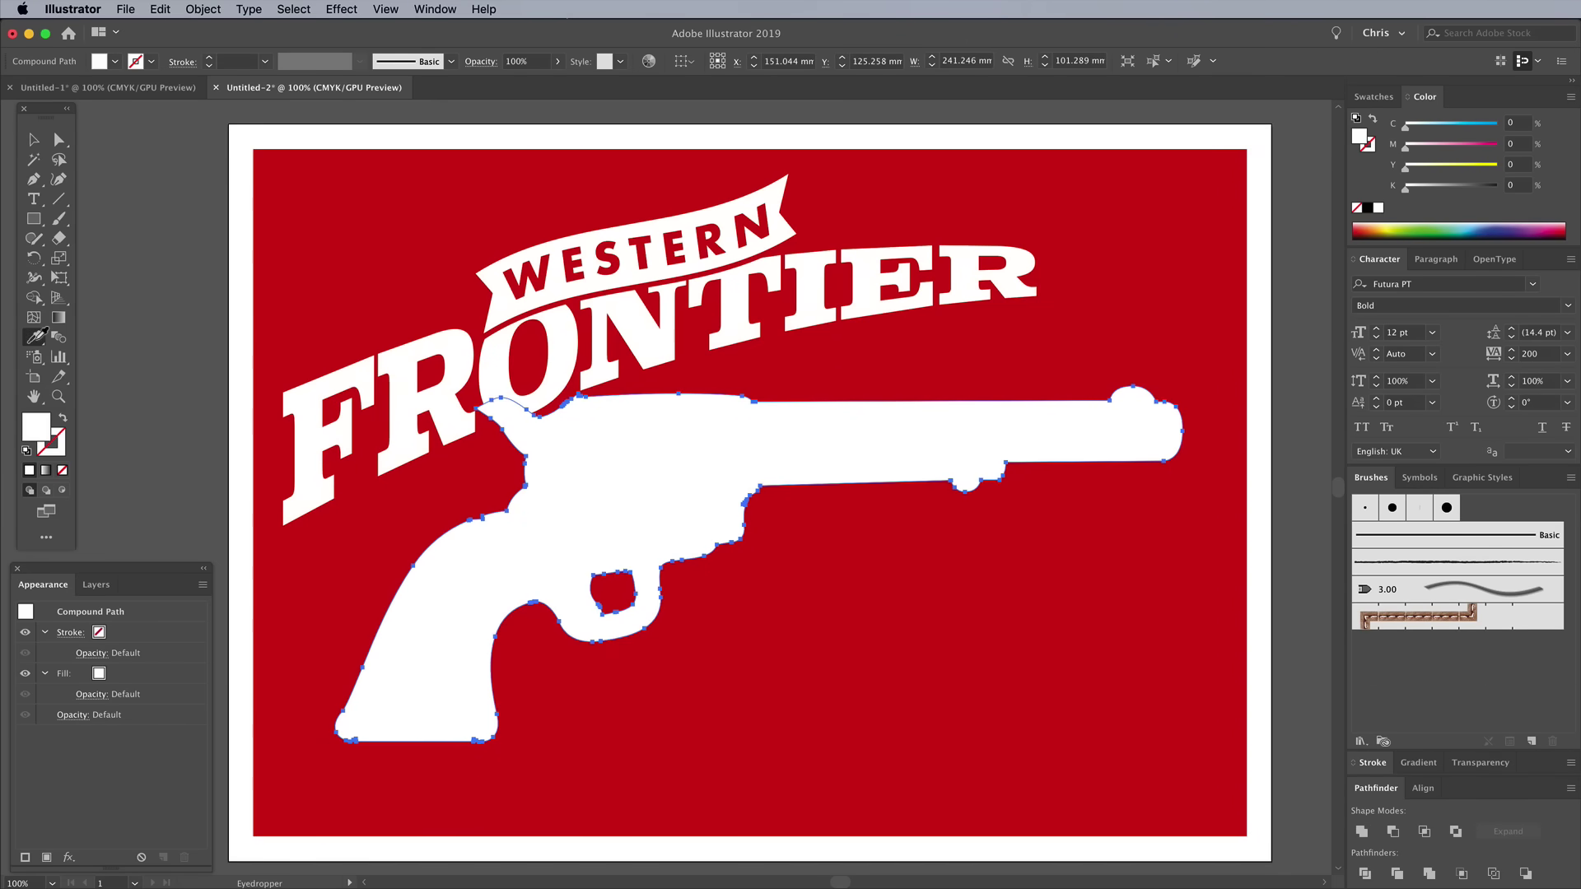
Step: Fill the revolver silhouette with the background red and send it behind the gun
left_click(312, 298)
right_click(663, 485)
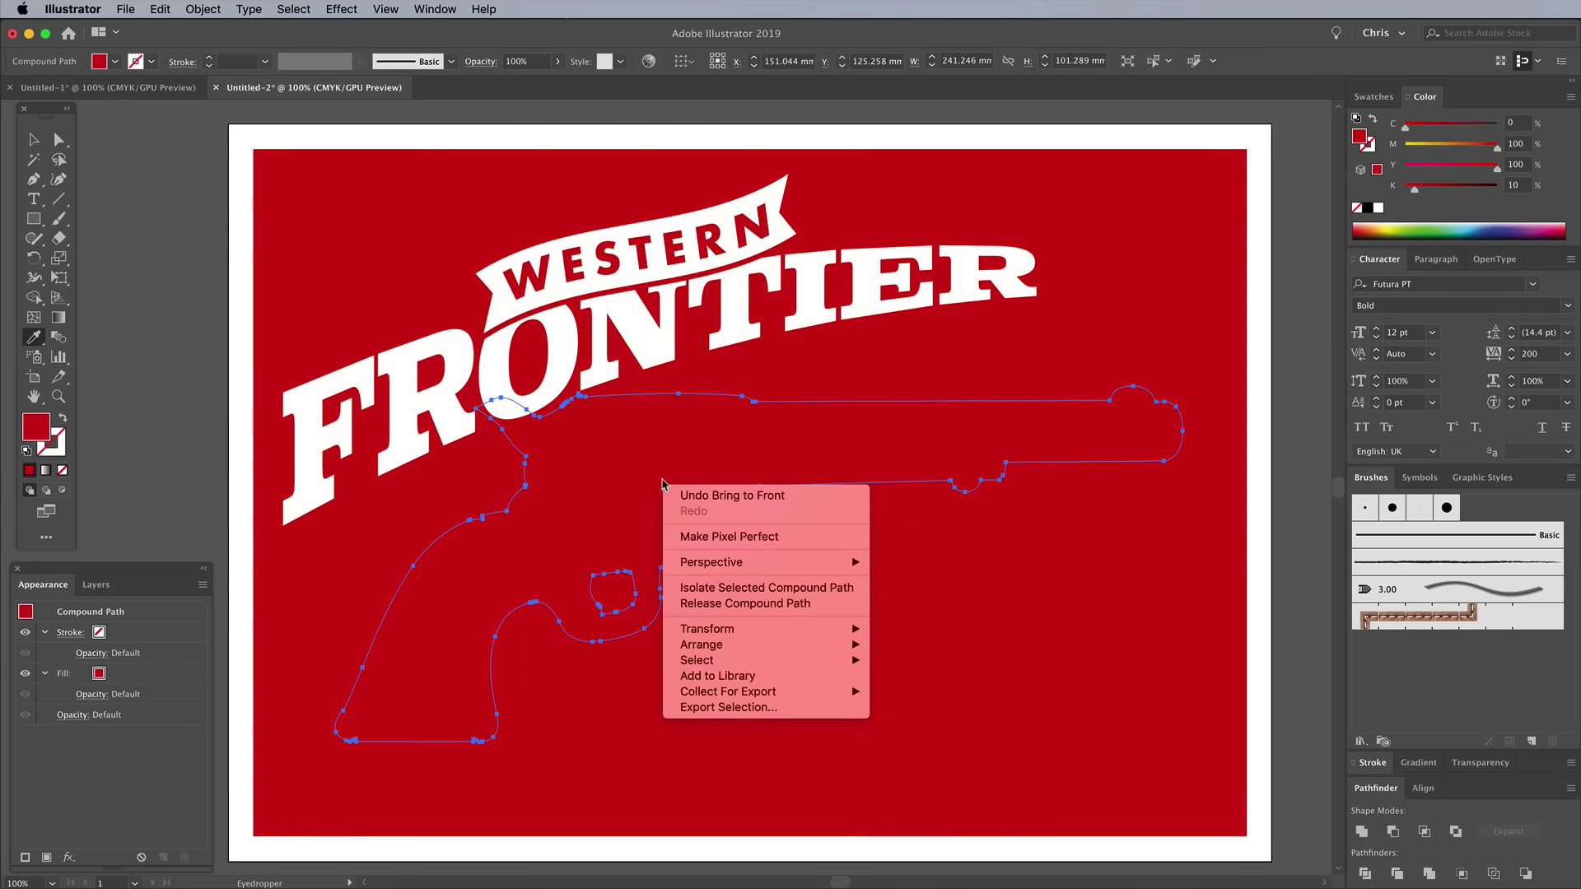
mouse_move(737, 646)
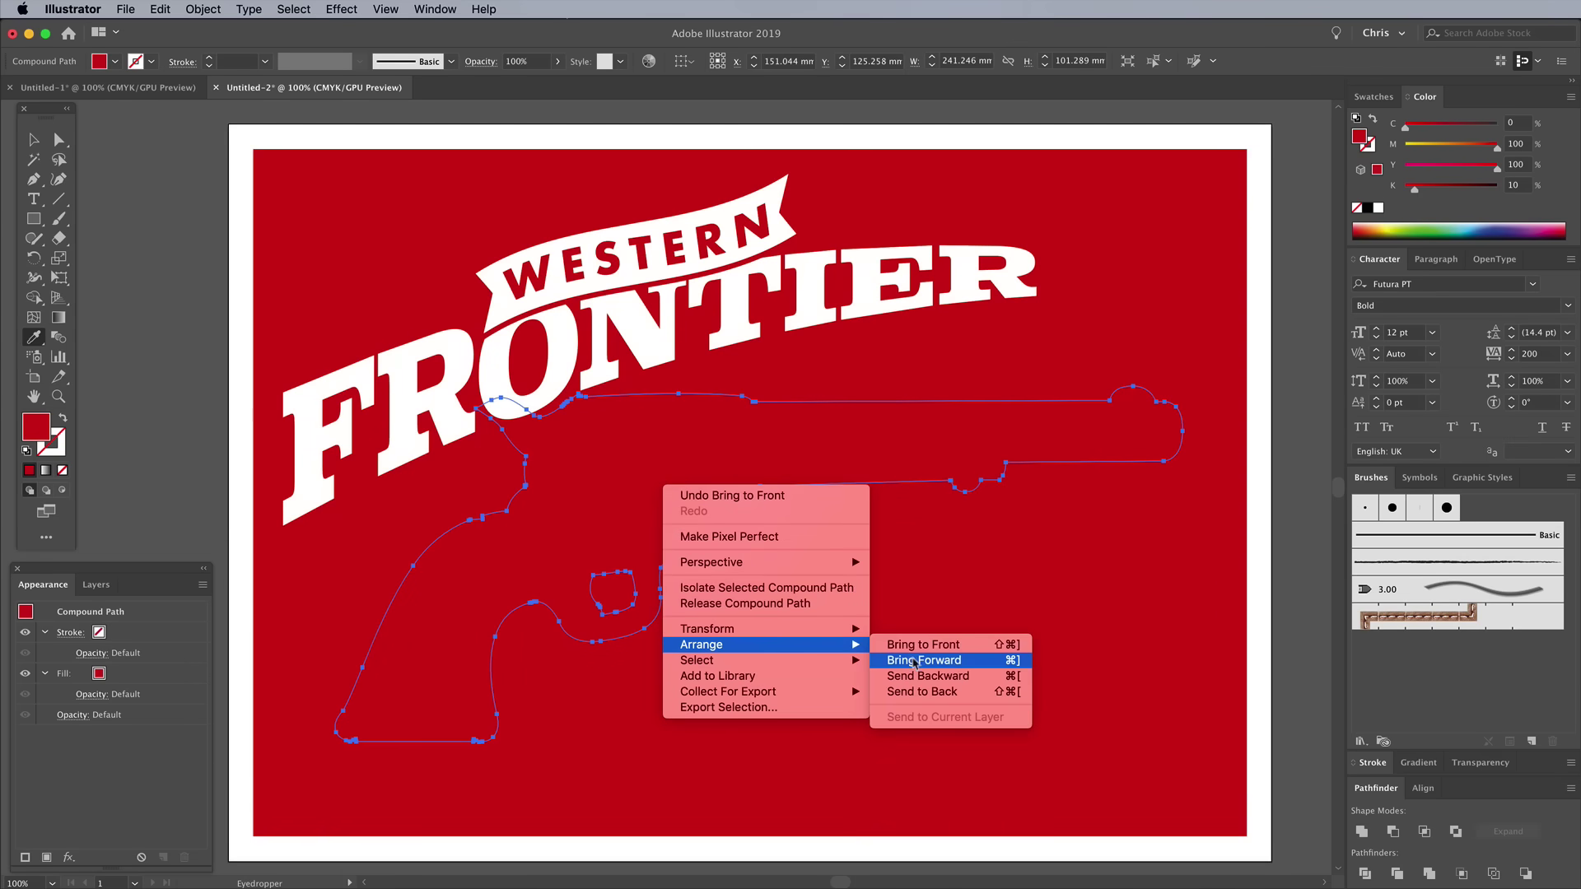
left_click(918, 691)
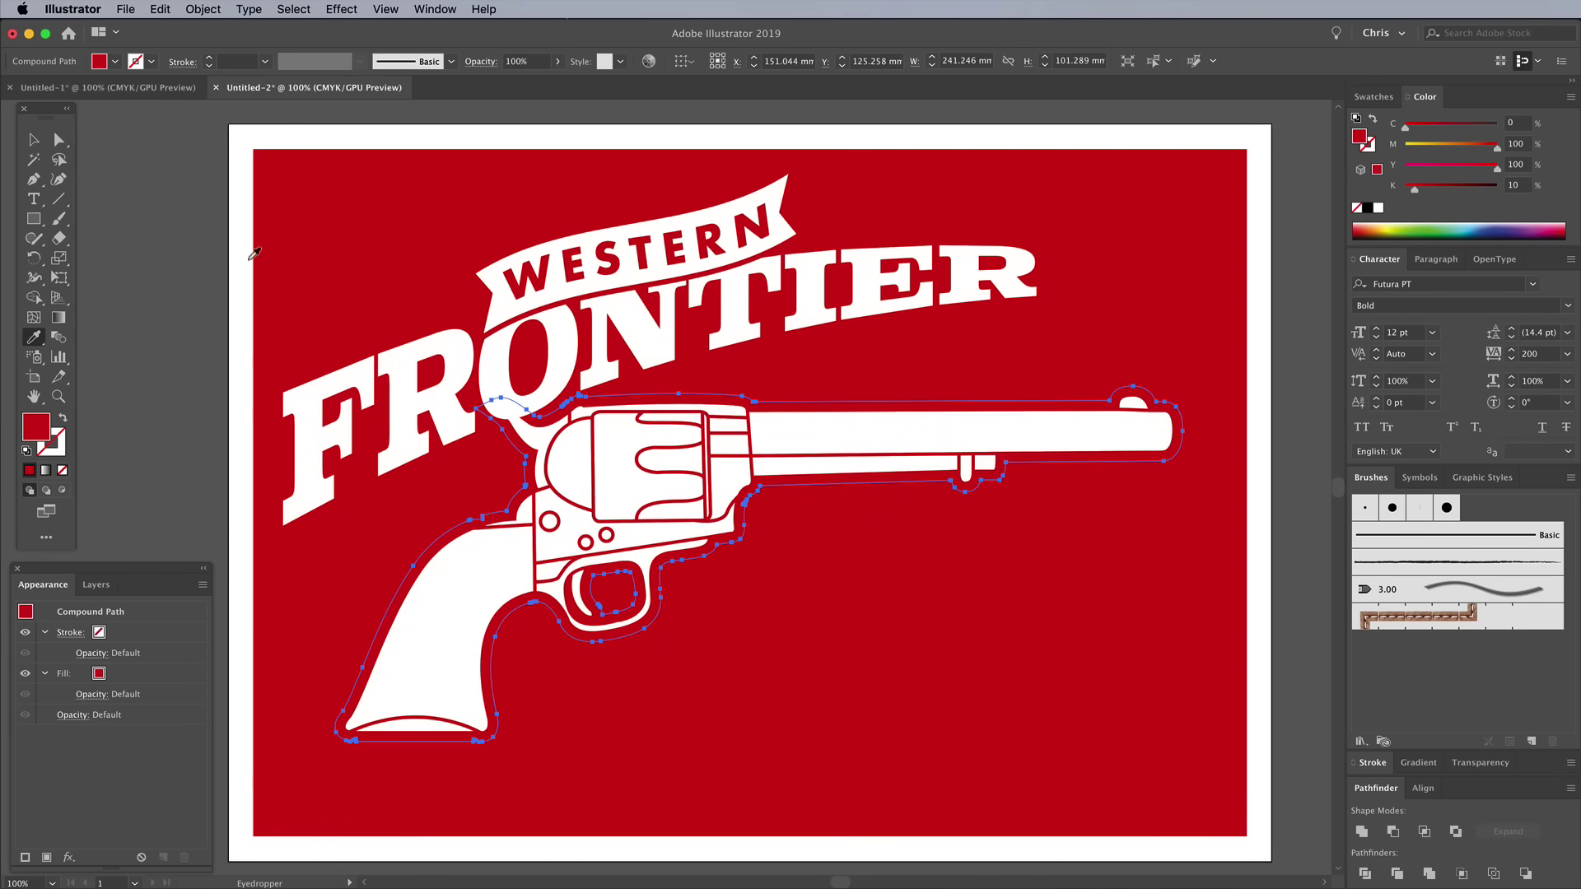
Step: Bring the white revolver in front of FRONTIER and nudge it slightly left
left_click(47, 148)
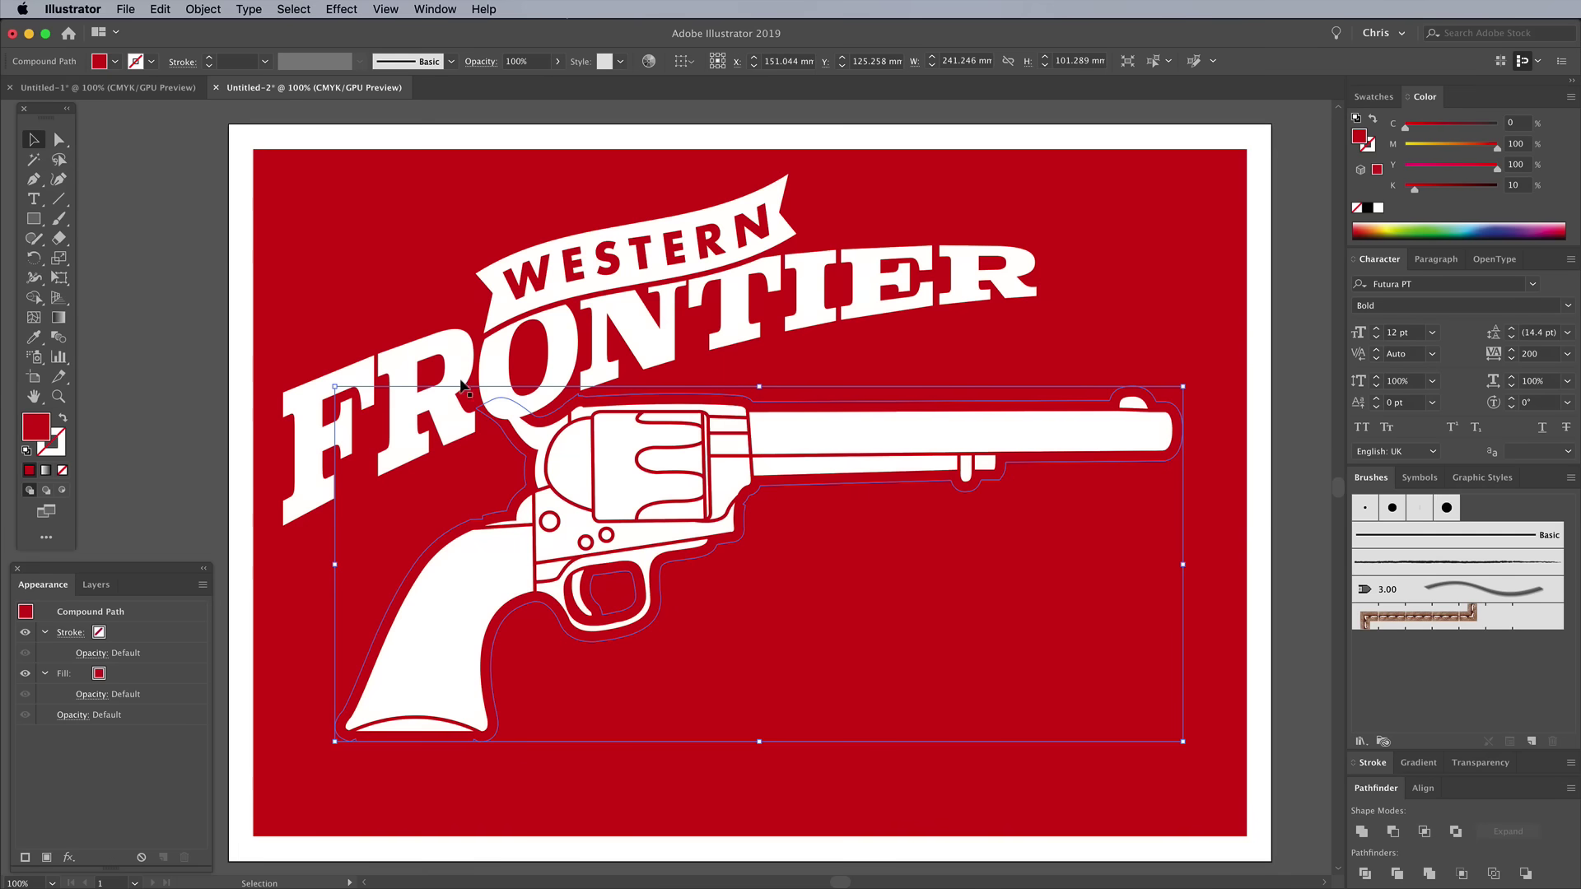
left_click(665, 504)
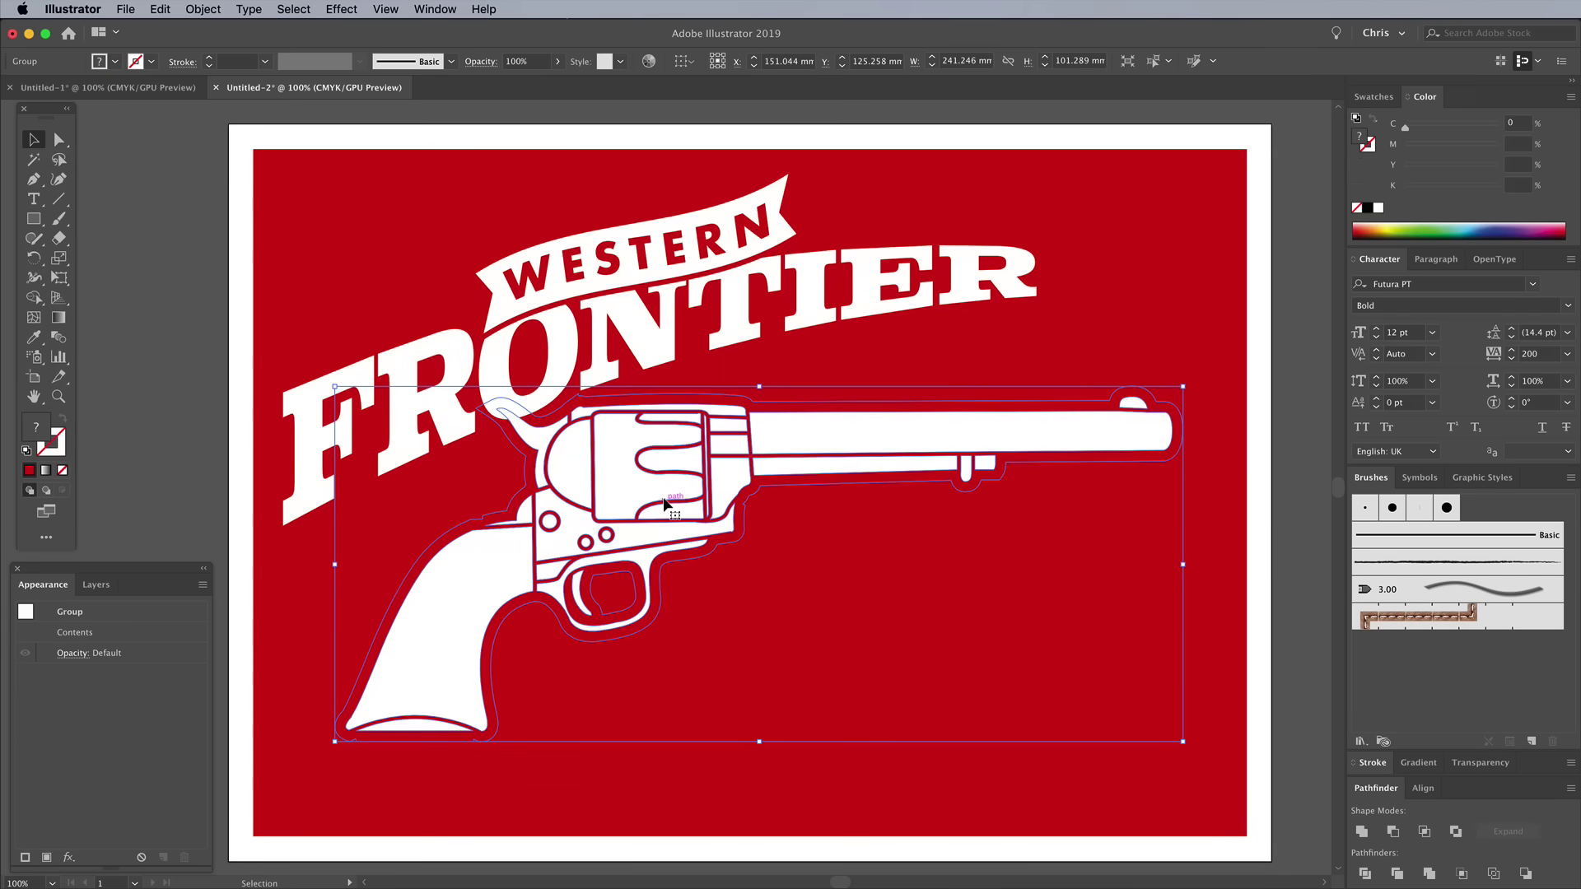
right_click(646, 475)
mouse_move(713, 652)
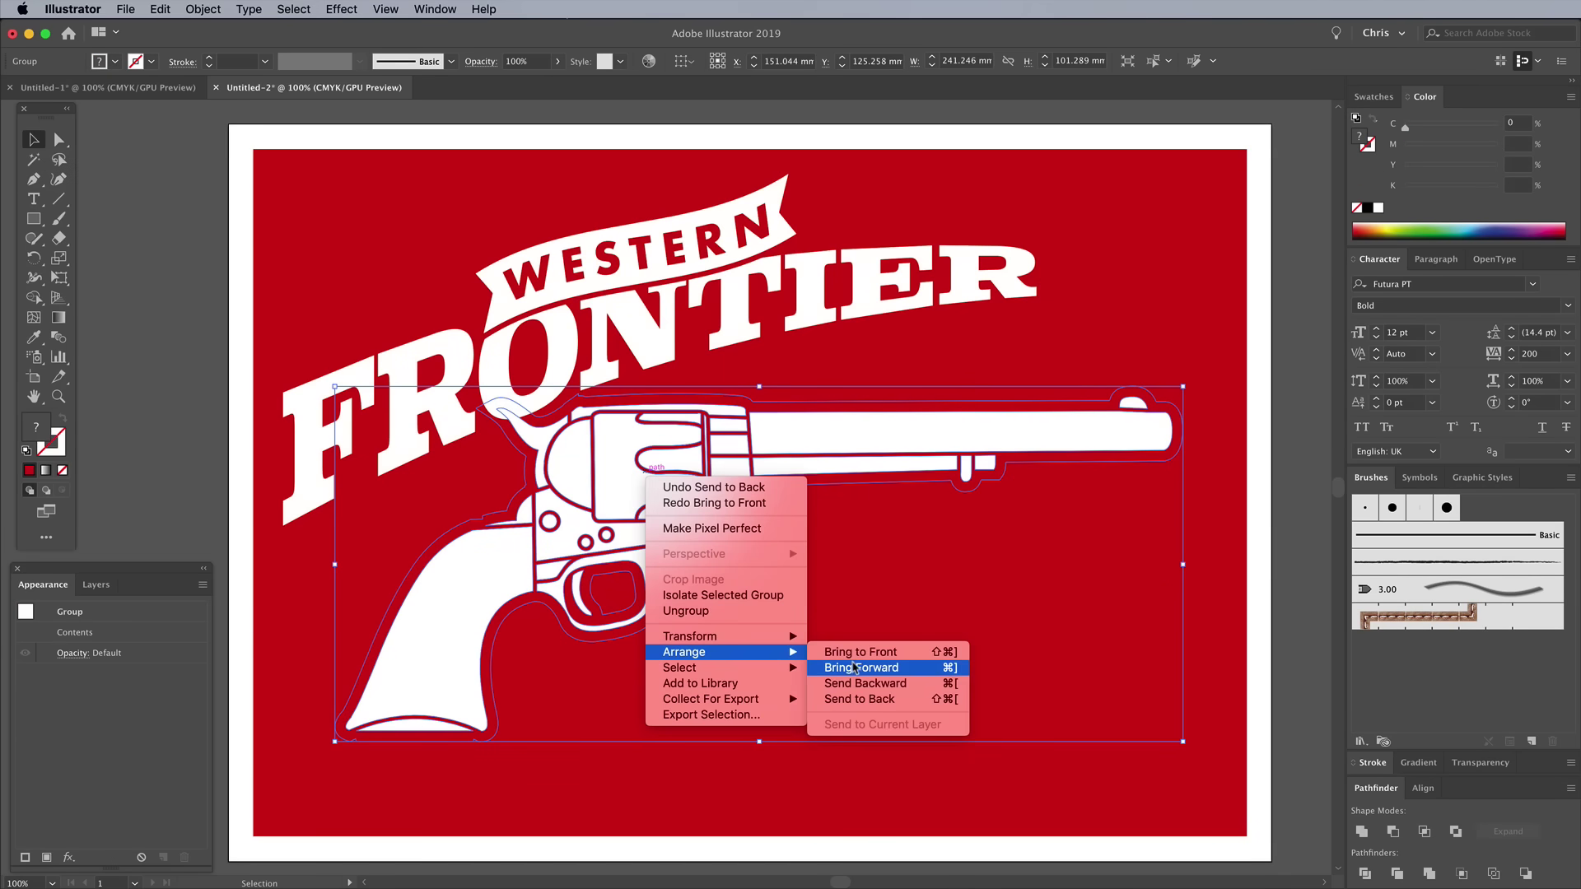
left_click(855, 669)
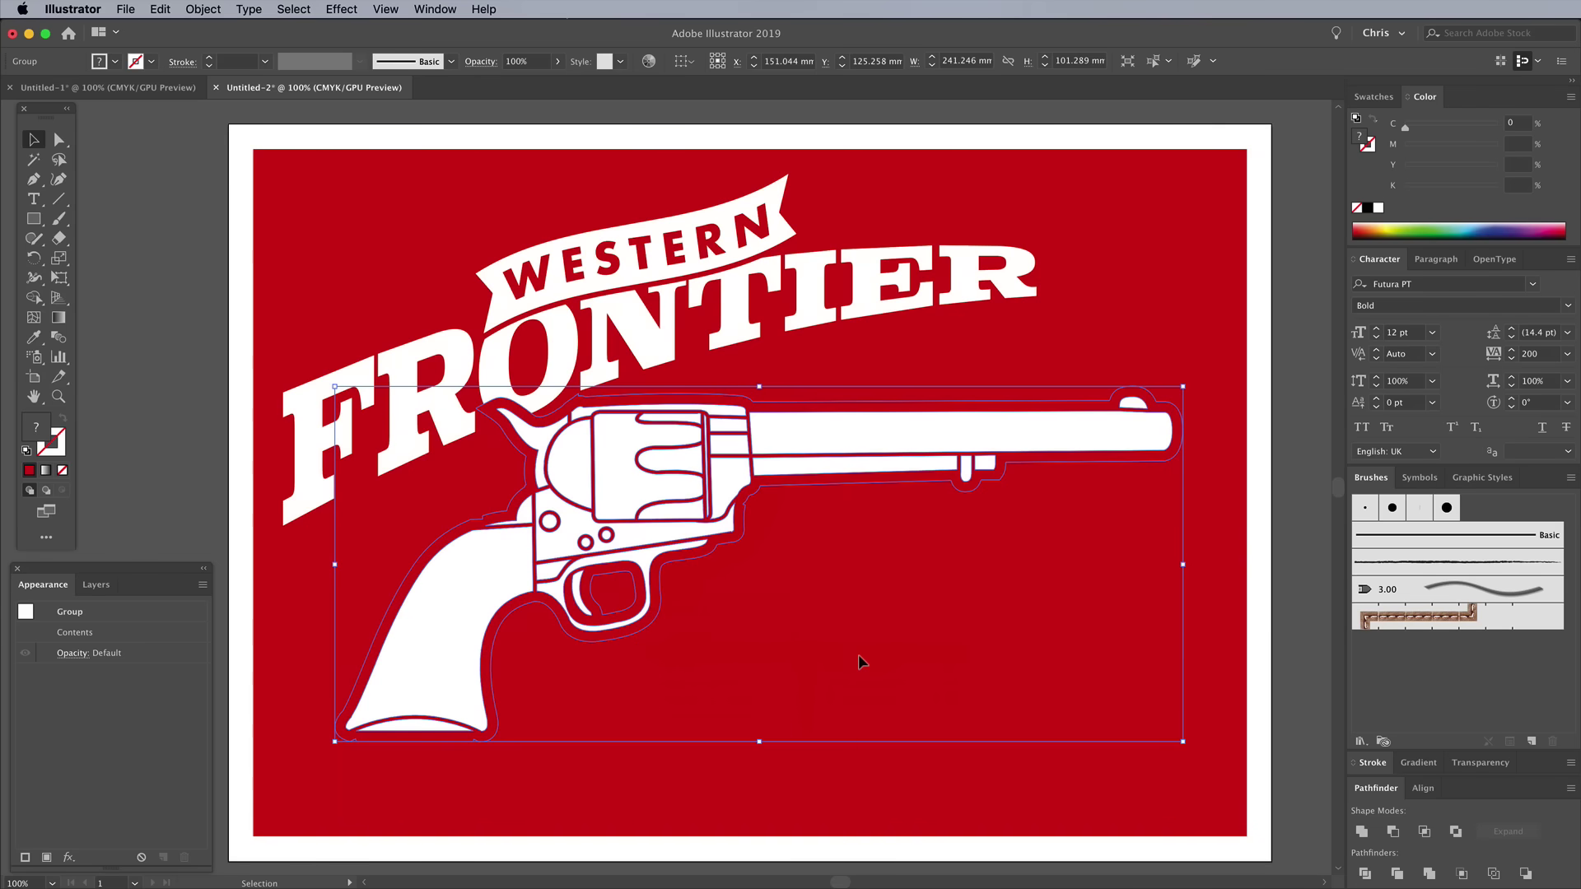
key("Left")
key("Left")
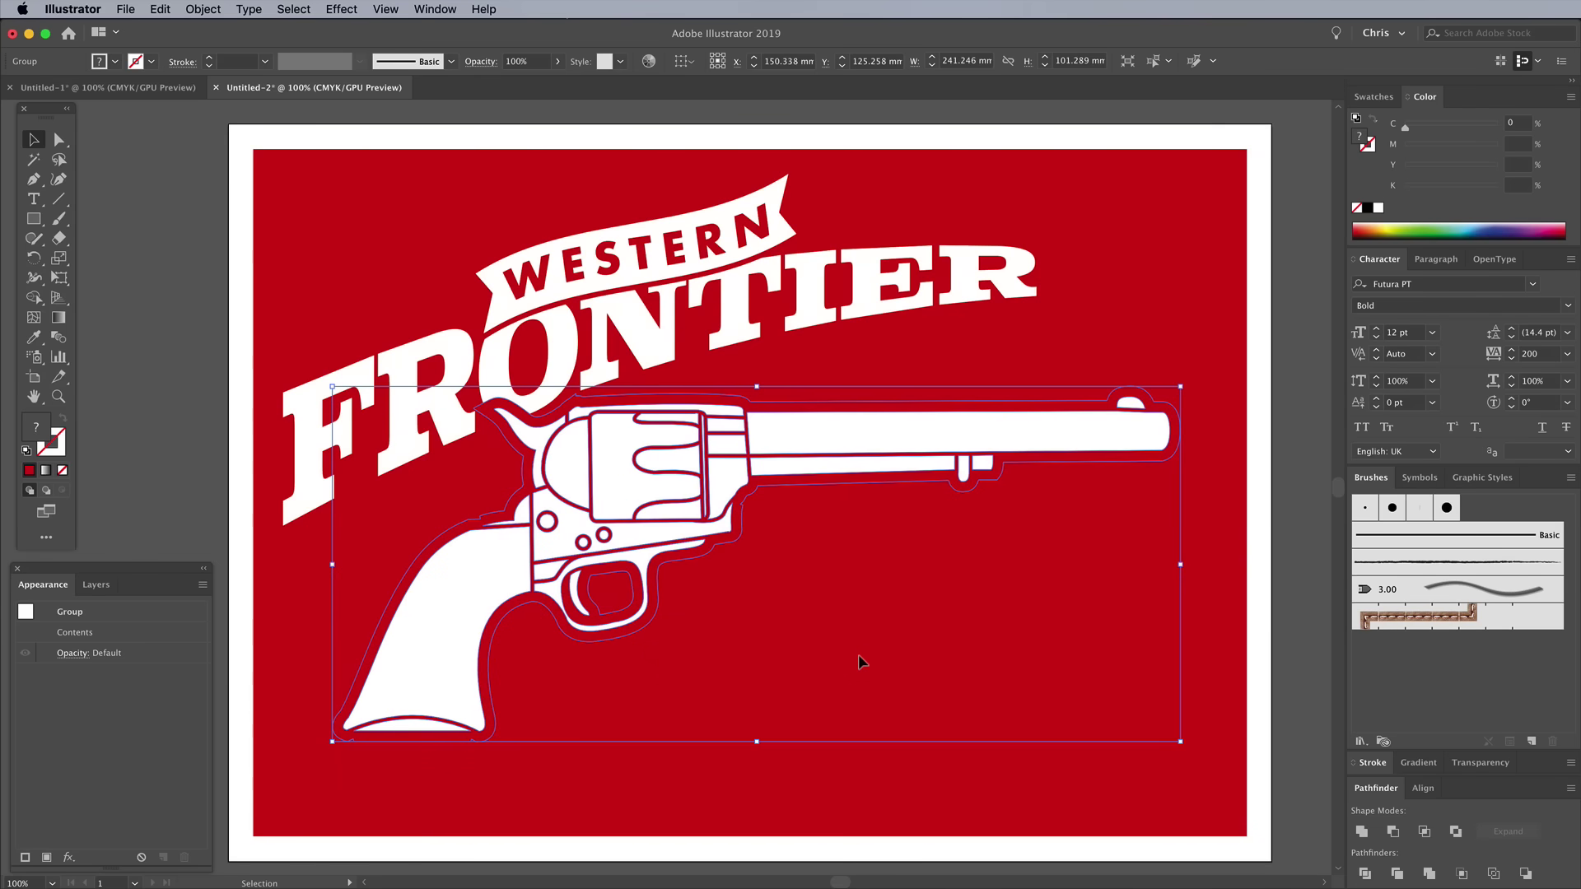
Step: Type MADE IN at the artboard's top right and duplicate it just below
left_click(194, 411)
left_click(35, 199)
left_click(1138, 276)
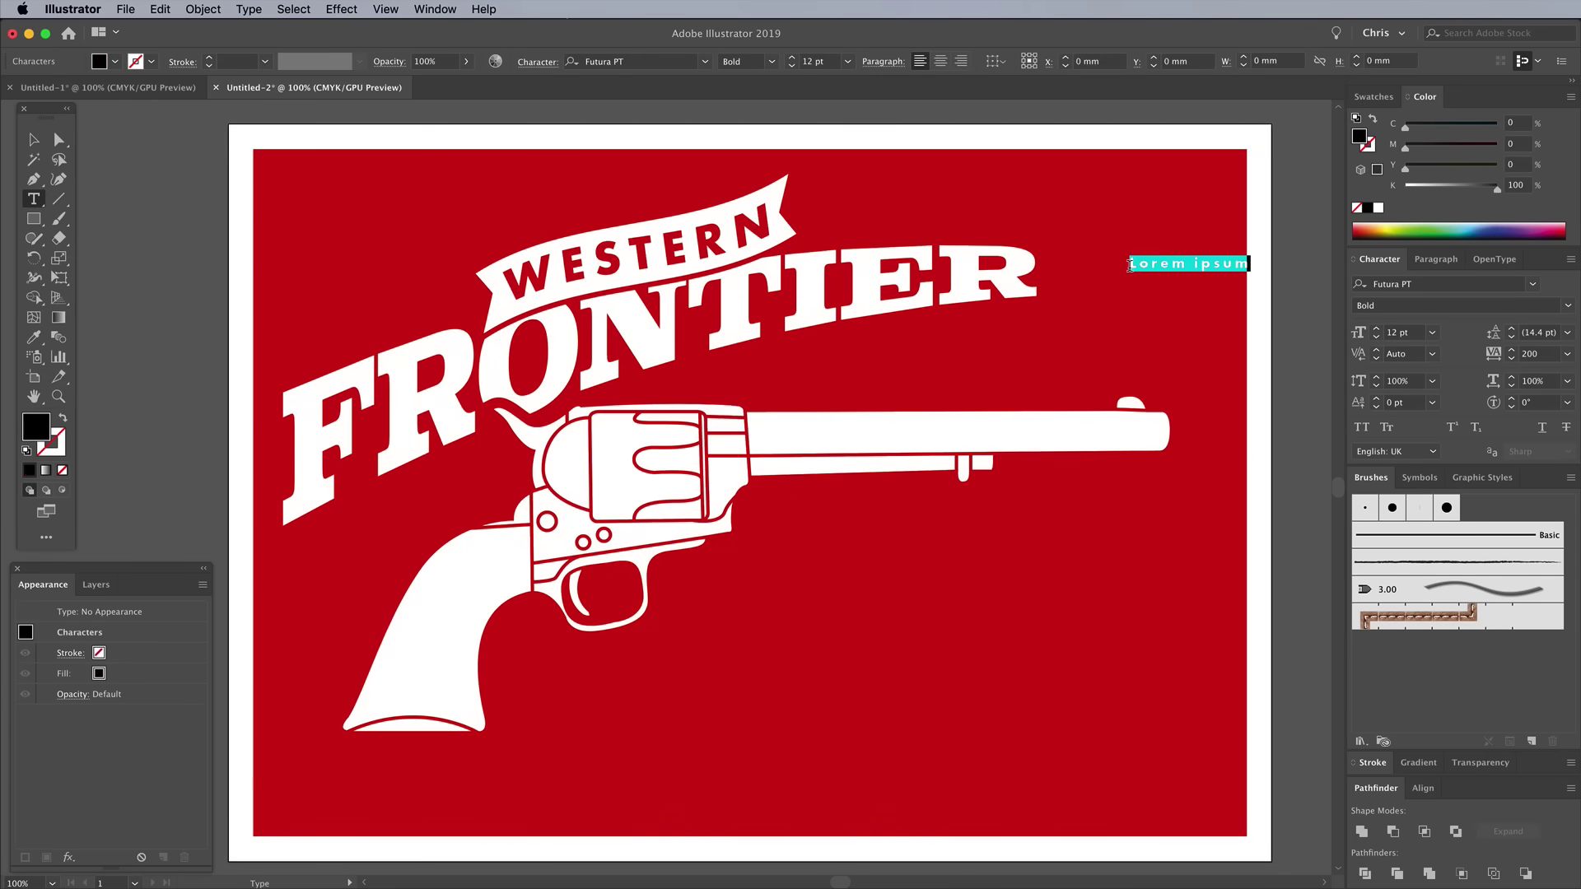
type("MADE IN")
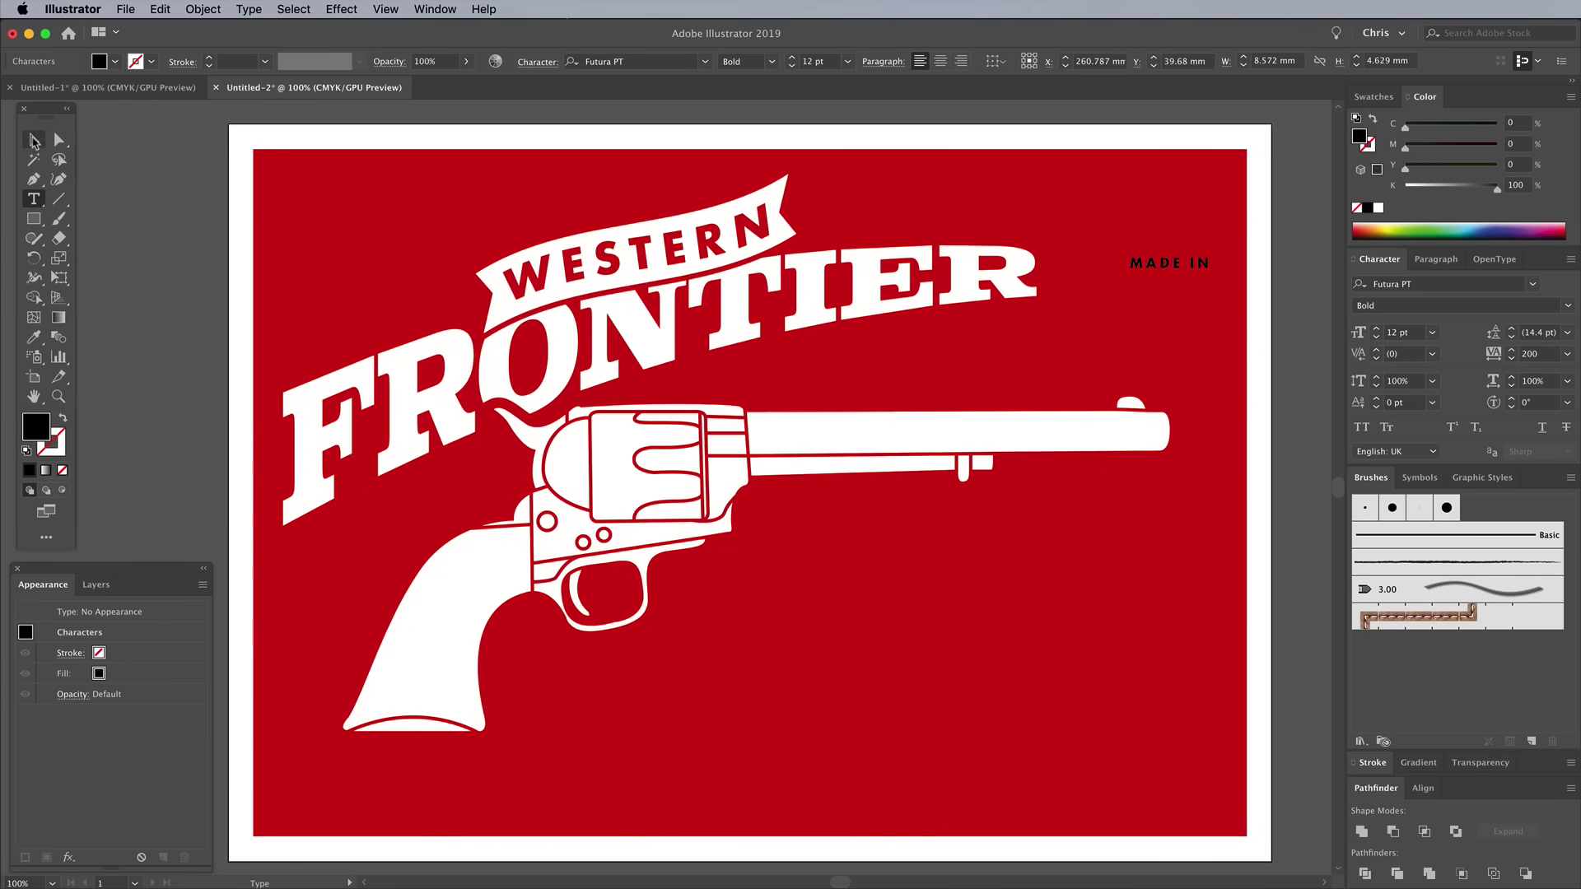
key("Escape")
left_click_drag(1146, 271, 1178, 294)
Step: Change the copy to USA and set it in Colt Black
double_click(1178, 292)
key("super+a")
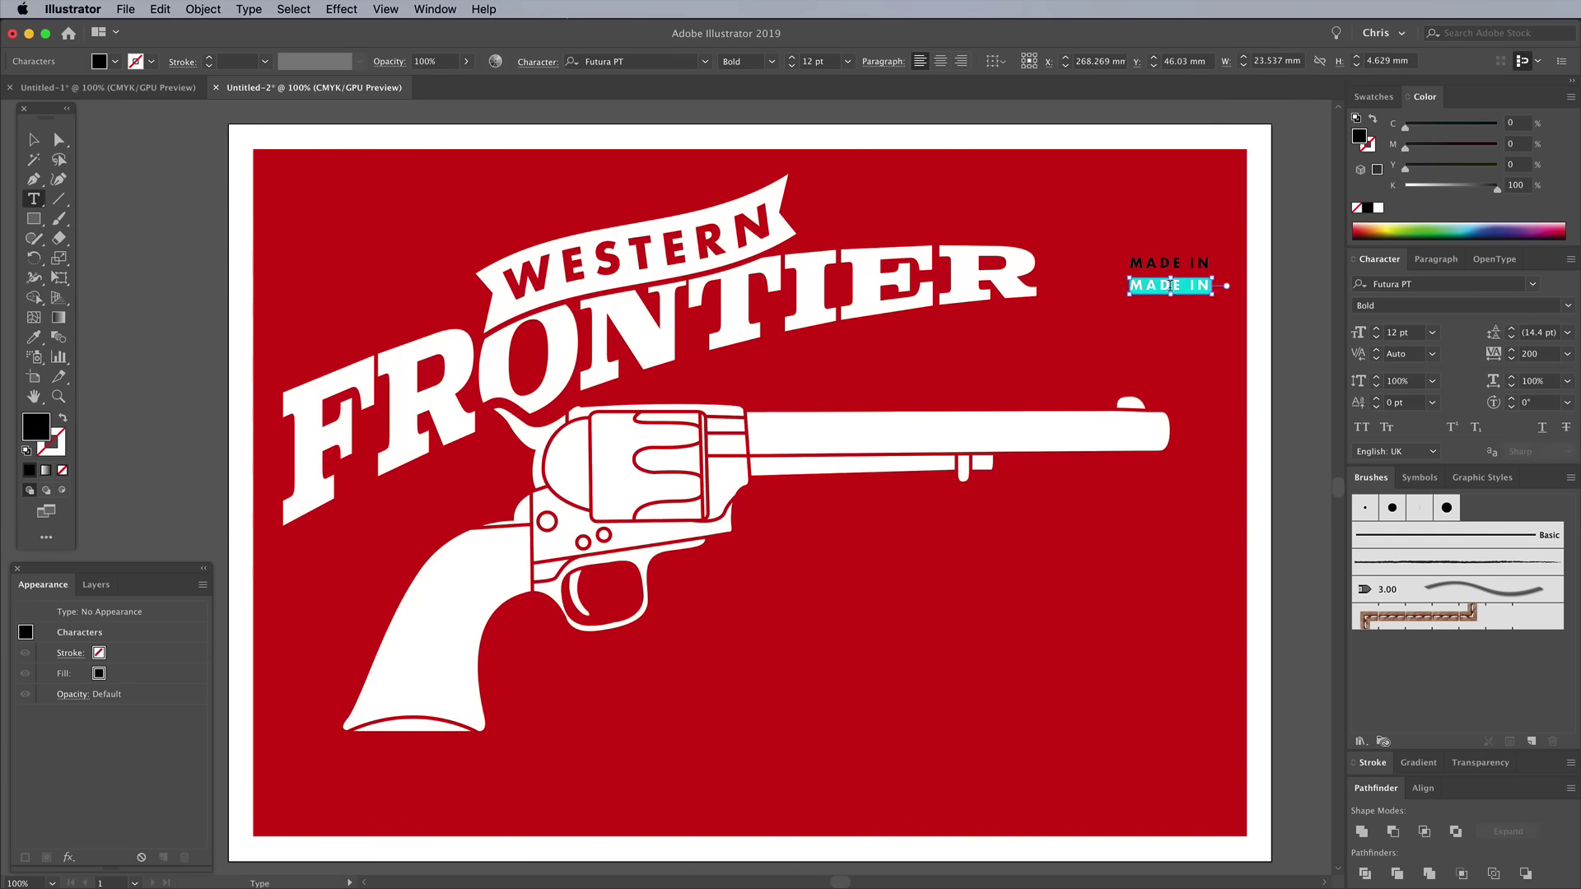
type("USA")
key("super+a")
left_click(696, 61)
type("colt")
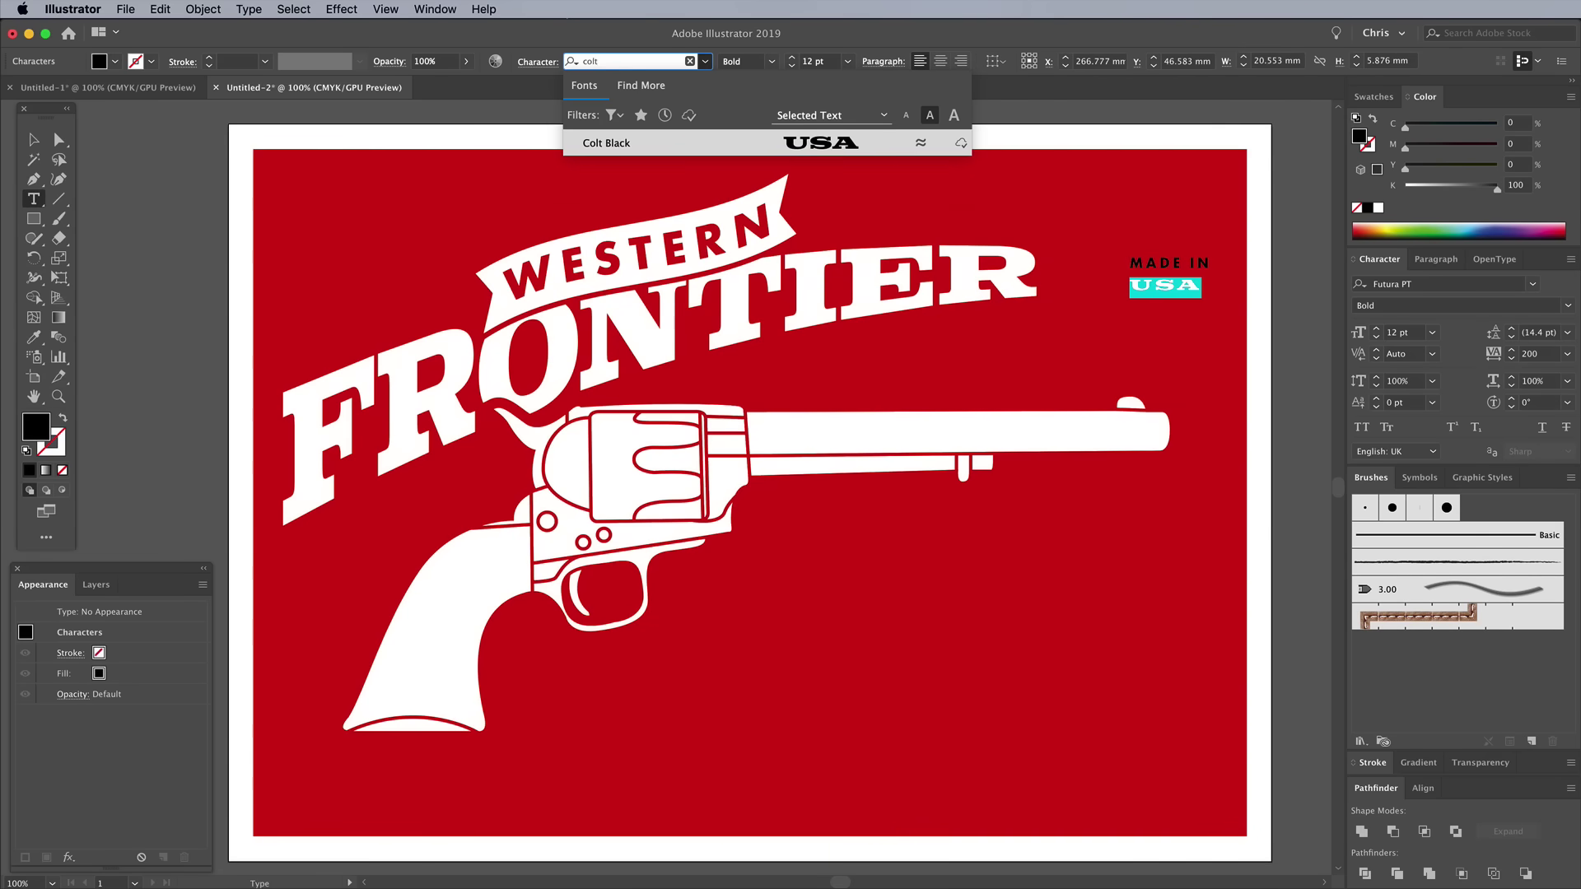
key("Return")
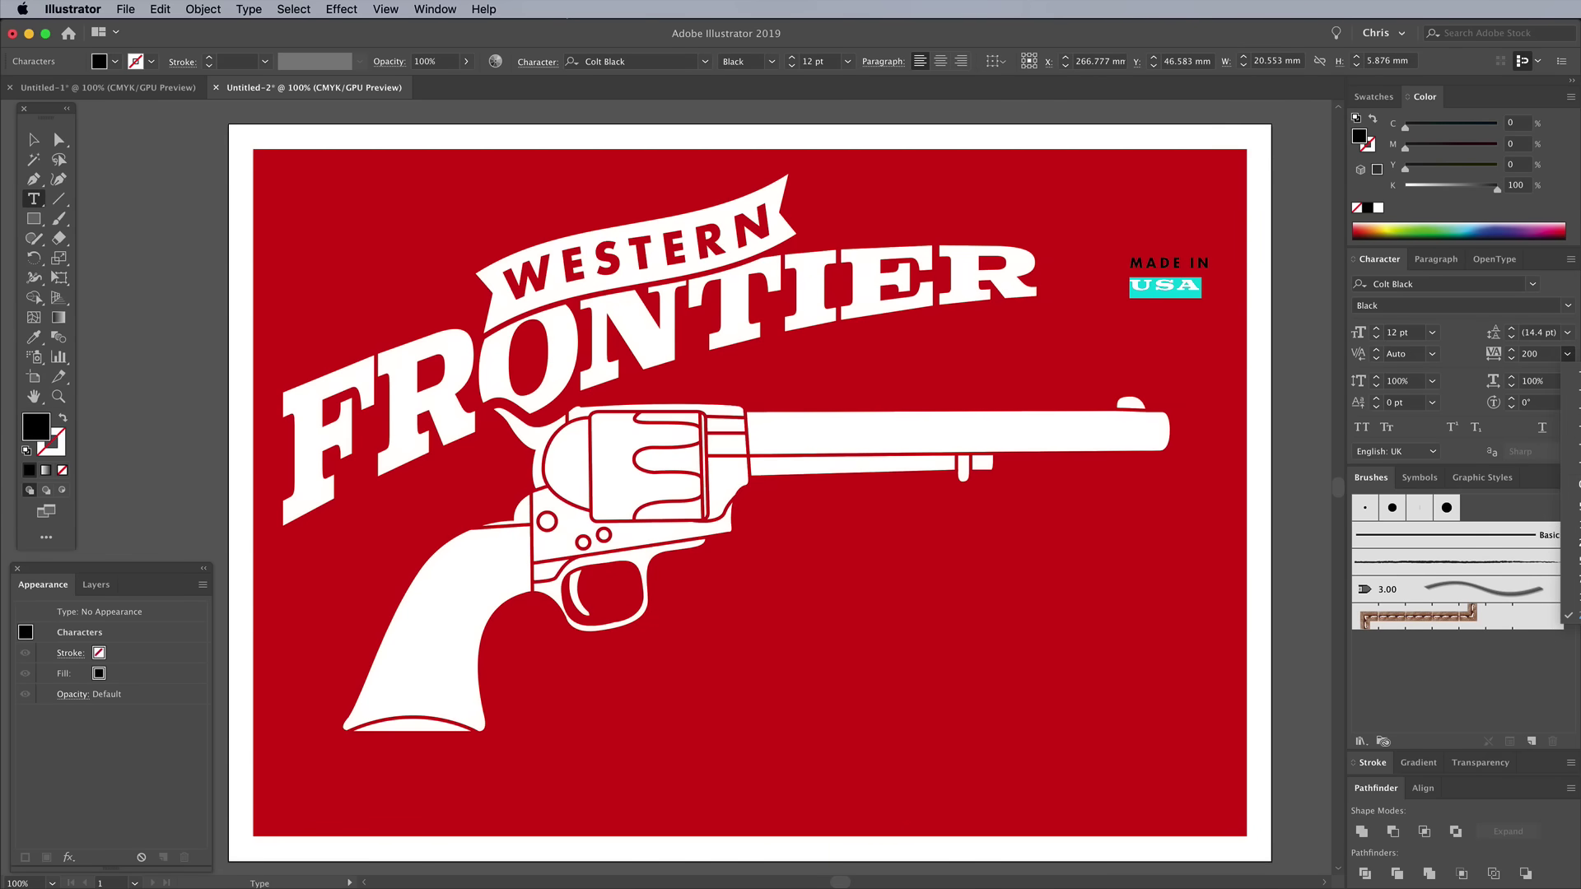
Step: Enlarge USA to span the MADE IN width and make both labels white
left_click(34, 140)
key("super+plus")
key("super+plus")
key("super+plus")
key("super+plus")
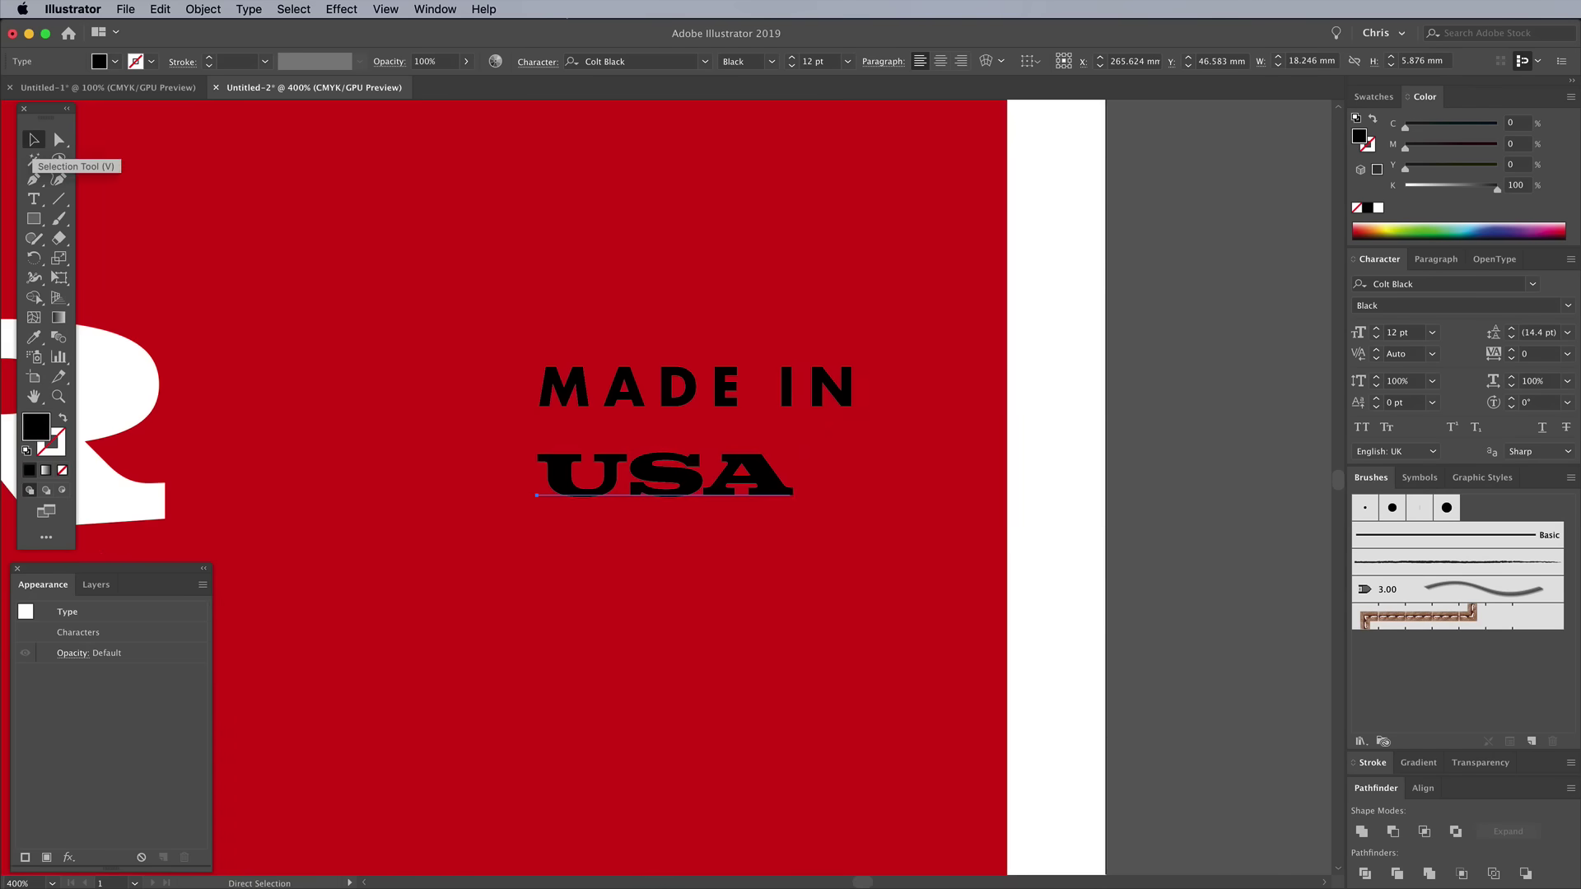
left_click_drag(792, 444, 858, 424)
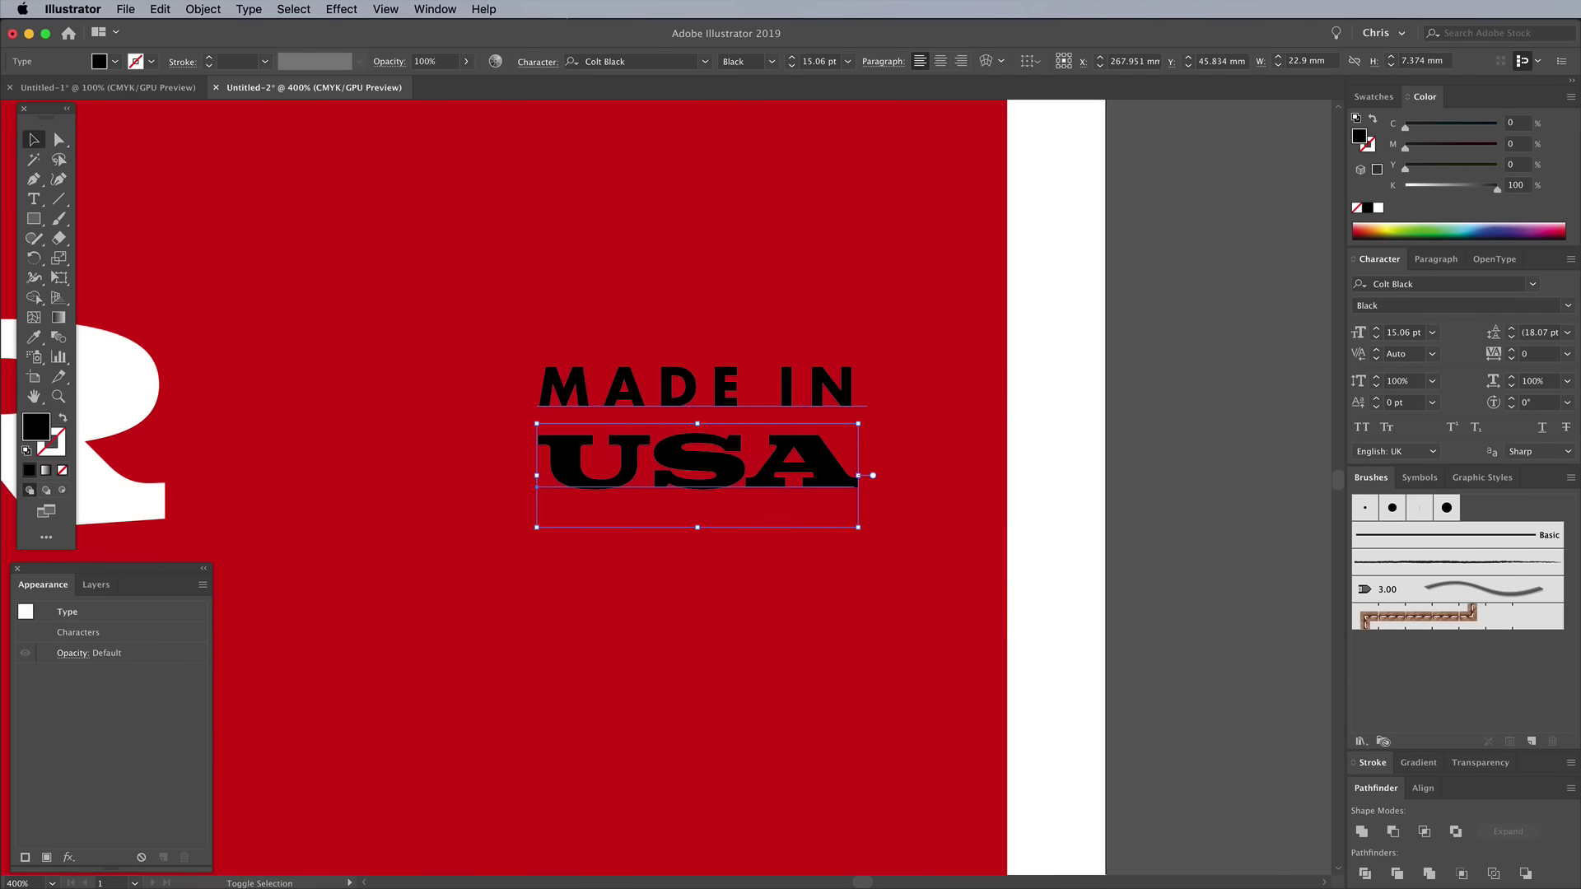
left_click(725, 388, "shift")
left_click(1378, 208)
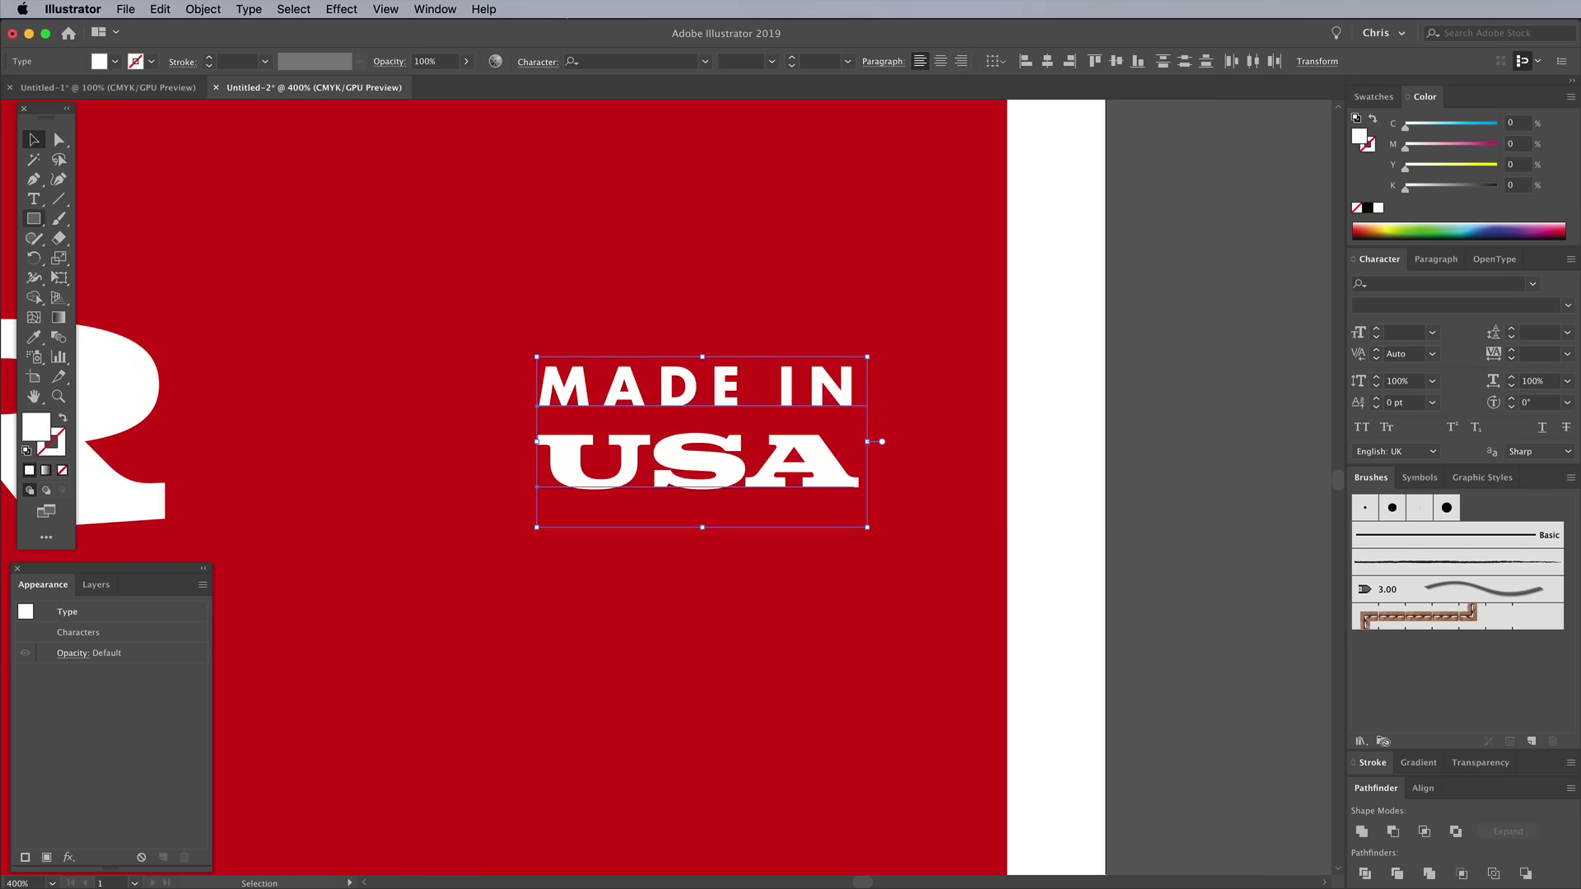
left_click(33, 218)
Step: Draw a star above MADE IN USA and centre it horizontally with the labels
left_click(107, 298)
left_click_drag(682, 255, 733, 292)
key("v")
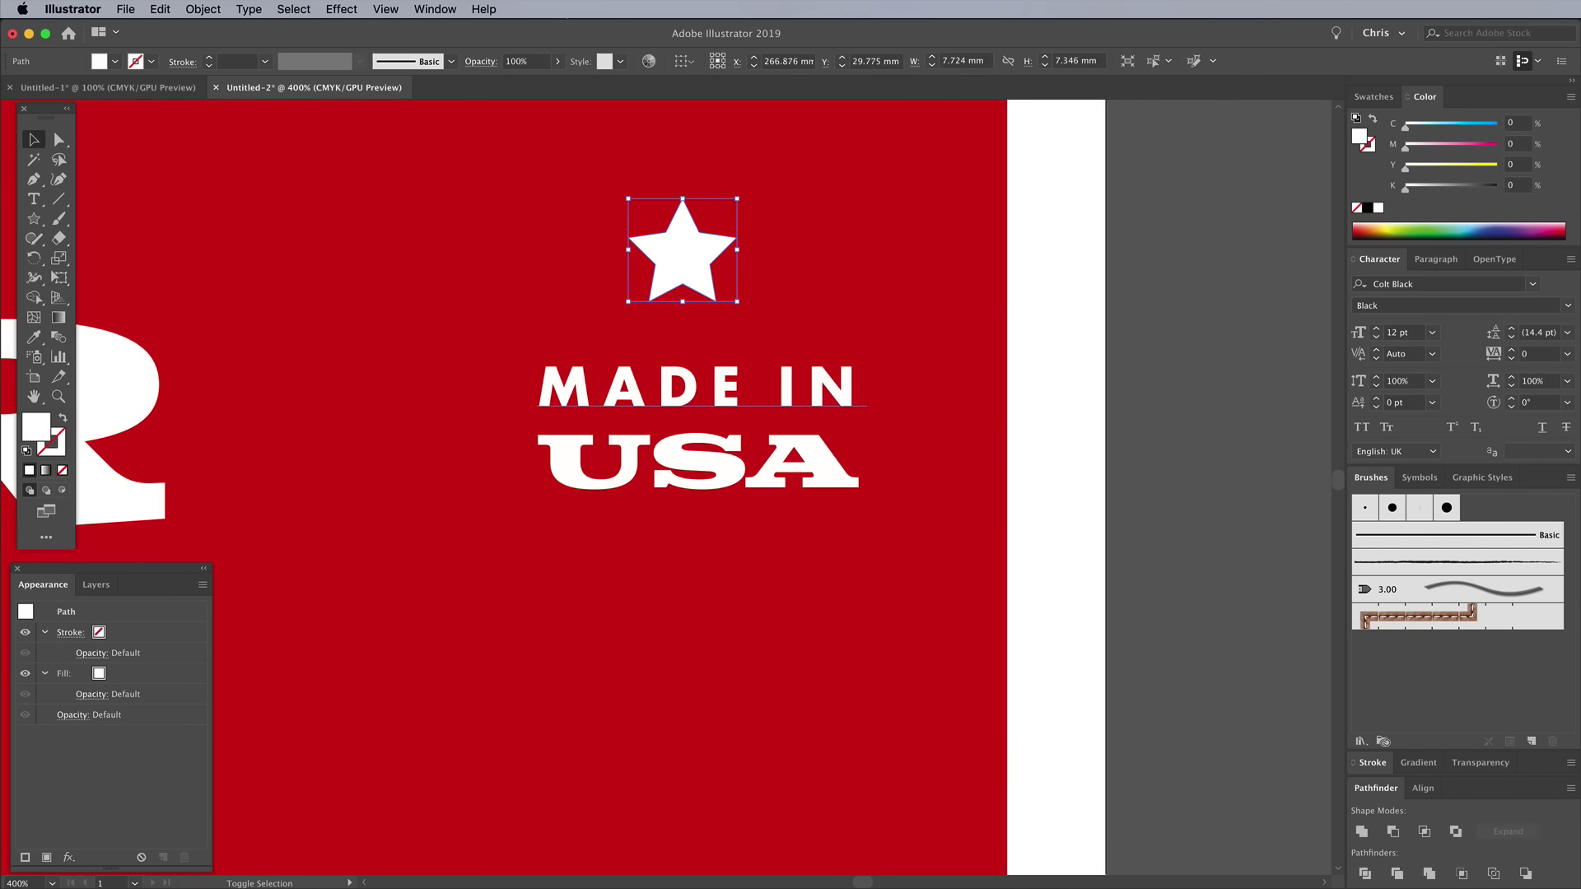
left_click(717, 389, "shift")
left_click(720, 463, "shift")
left_click(1422, 788)
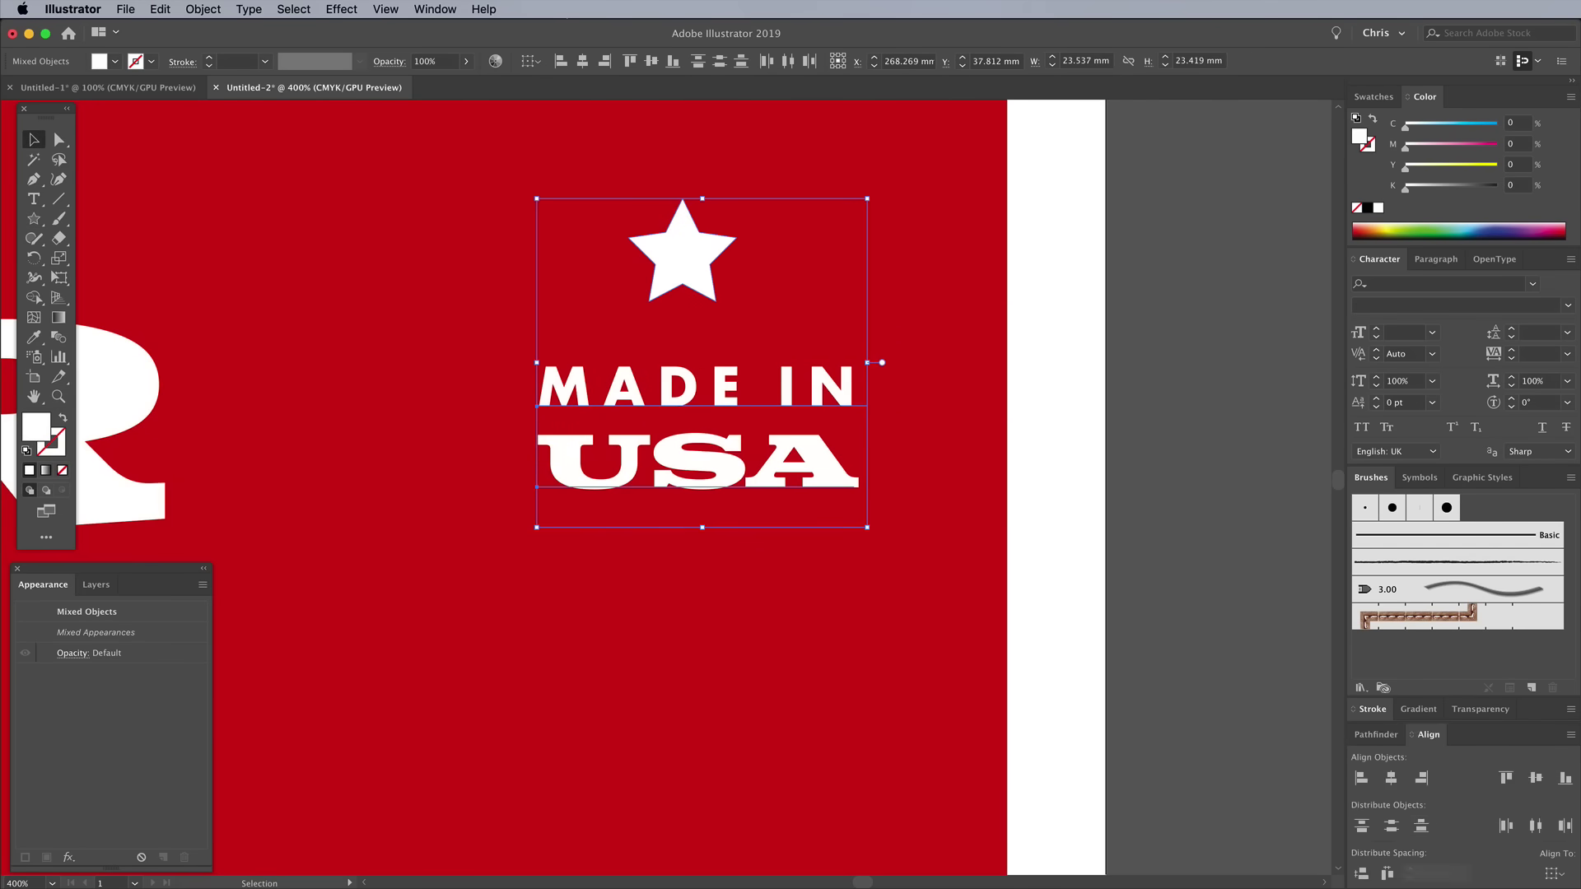
left_click(1391, 779)
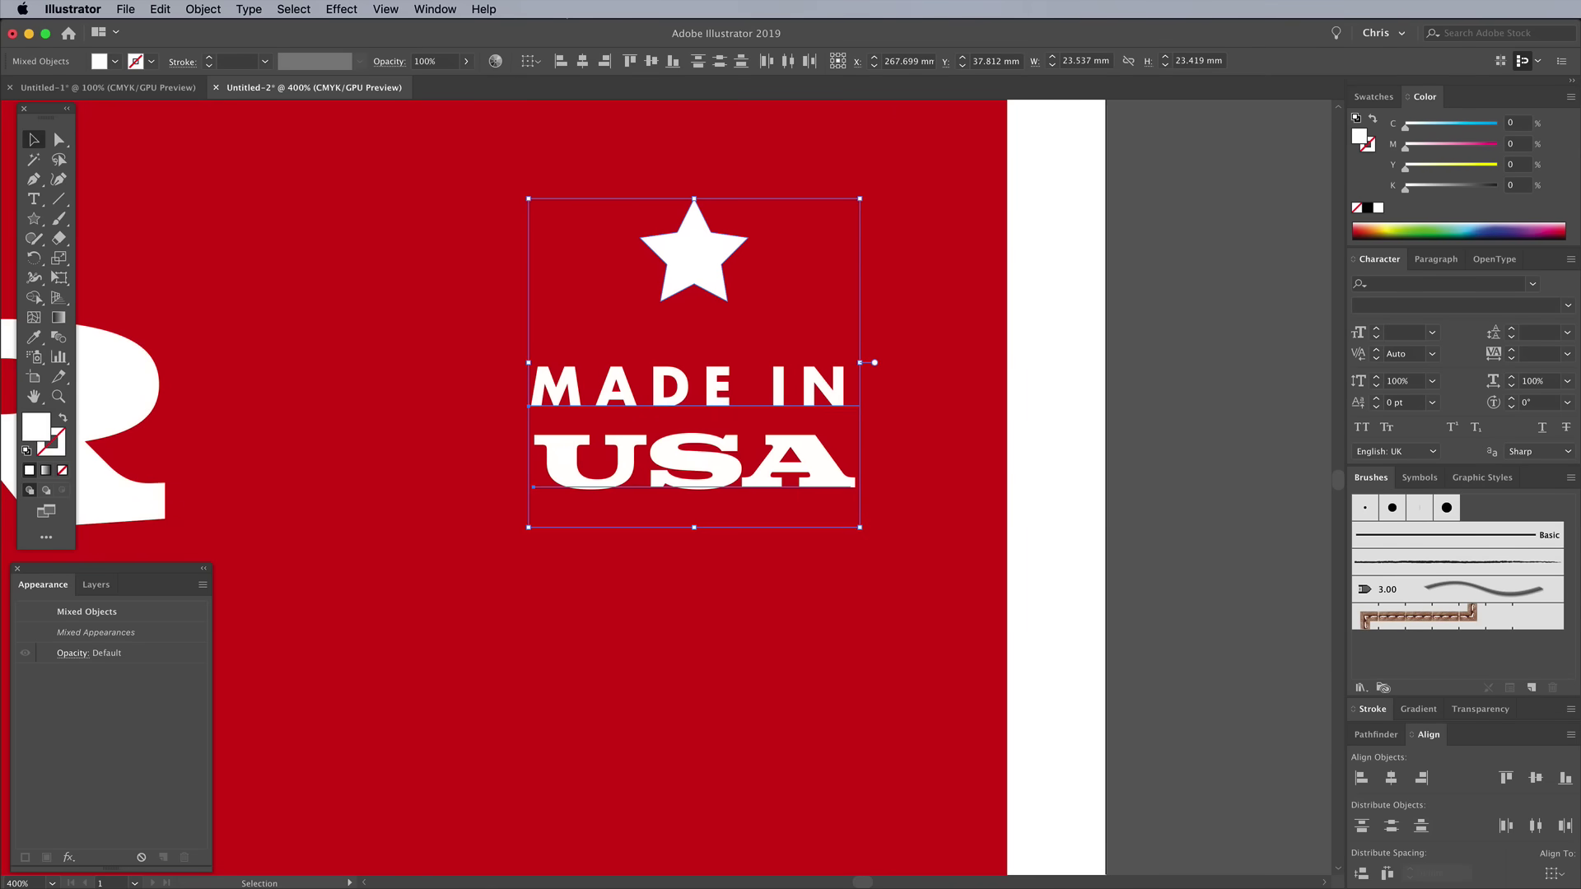
Step: Move both text lines up and fine-tune the USA position under the star
left_click(914, 527)
left_click(708, 463)
left_click(715, 389, "shift")
key("Up")
key("Up")
key("Up")
key("Up")
left_click(914, 526)
left_click(708, 444)
key("Left")
key("Left")
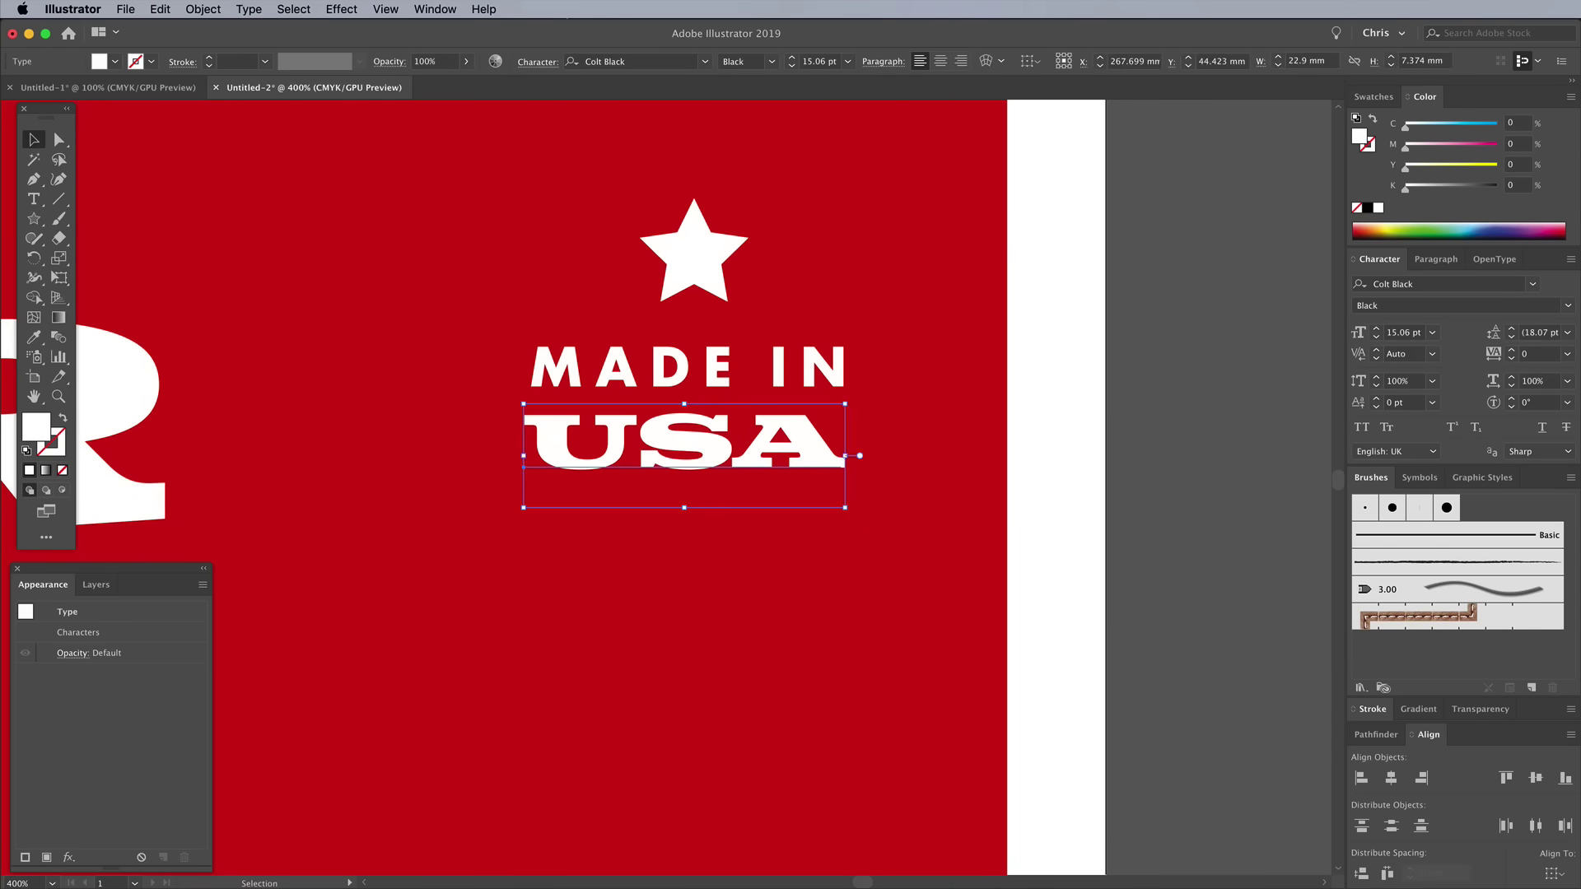
key("Right")
key("Right")
left_click(914, 527)
scroll(708, 494, "up", 2)
Step: Draw a circle around the star and text as a 3 pt white outline
left_click_drag(34, 219, 111, 259)
left_click_drag(704, 451, 923, 669)
left_click(62, 418)
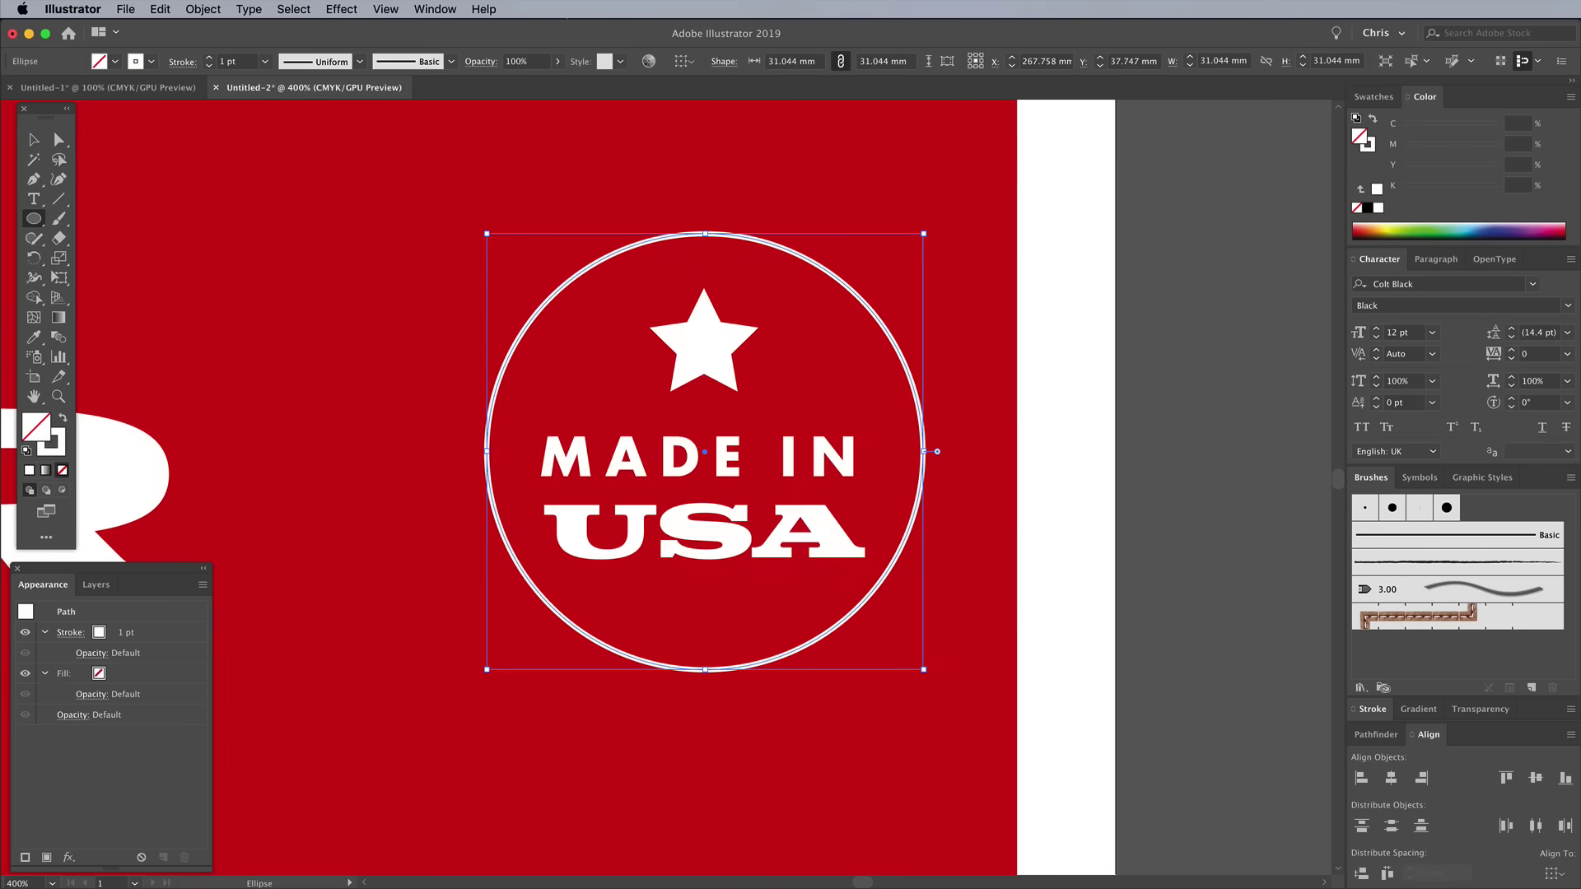
left_click(1372, 709)
left_click(1413, 718)
left_click(1413, 719)
Step: Group the circle, star, MADE IN and USA, rotate the badge clockwise and nudge it up
key("v")
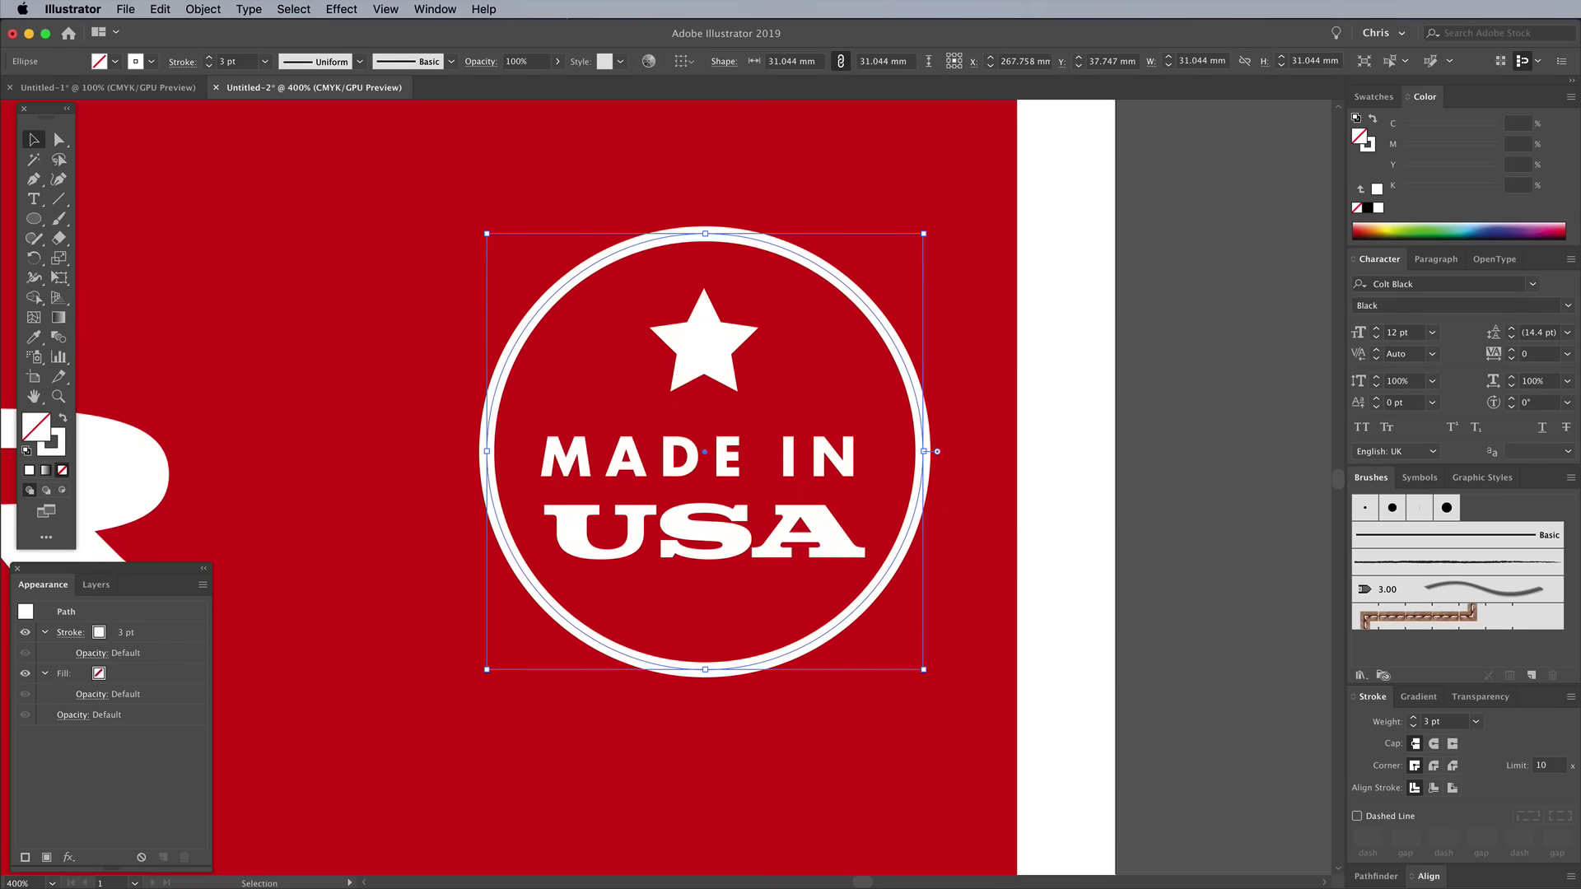
left_click(704, 346, "shift")
left_click(725, 457, "shift")
left_click(725, 531, "shift")
right_click(753, 464)
left_click(789, 568)
key("super+minus")
key("super+minus")
key("super+minus")
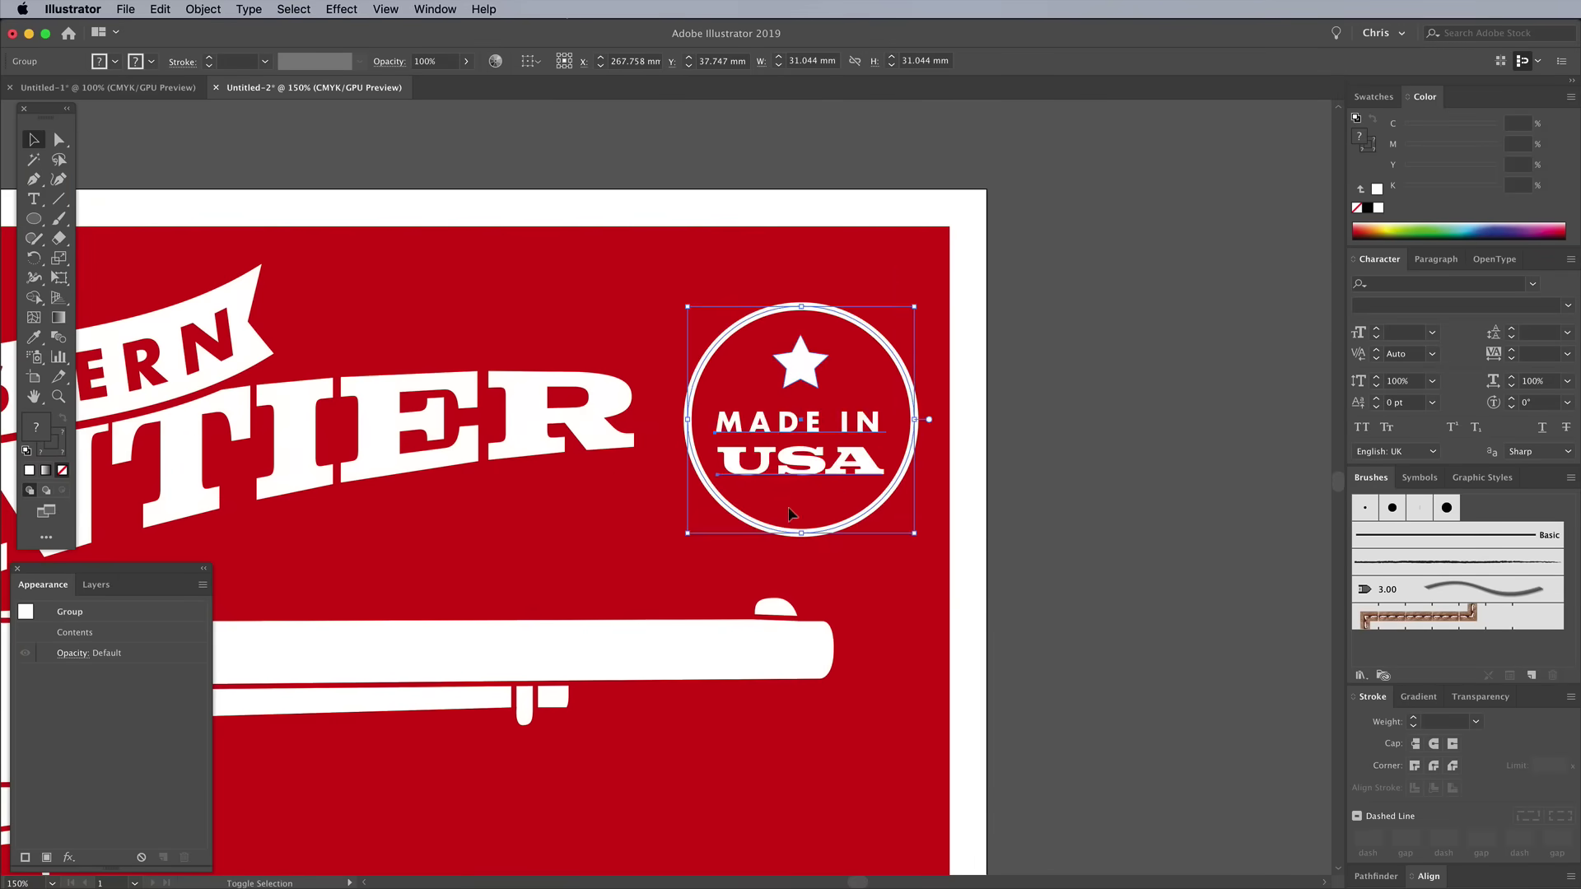
left_click_drag(920, 540, 892, 531)
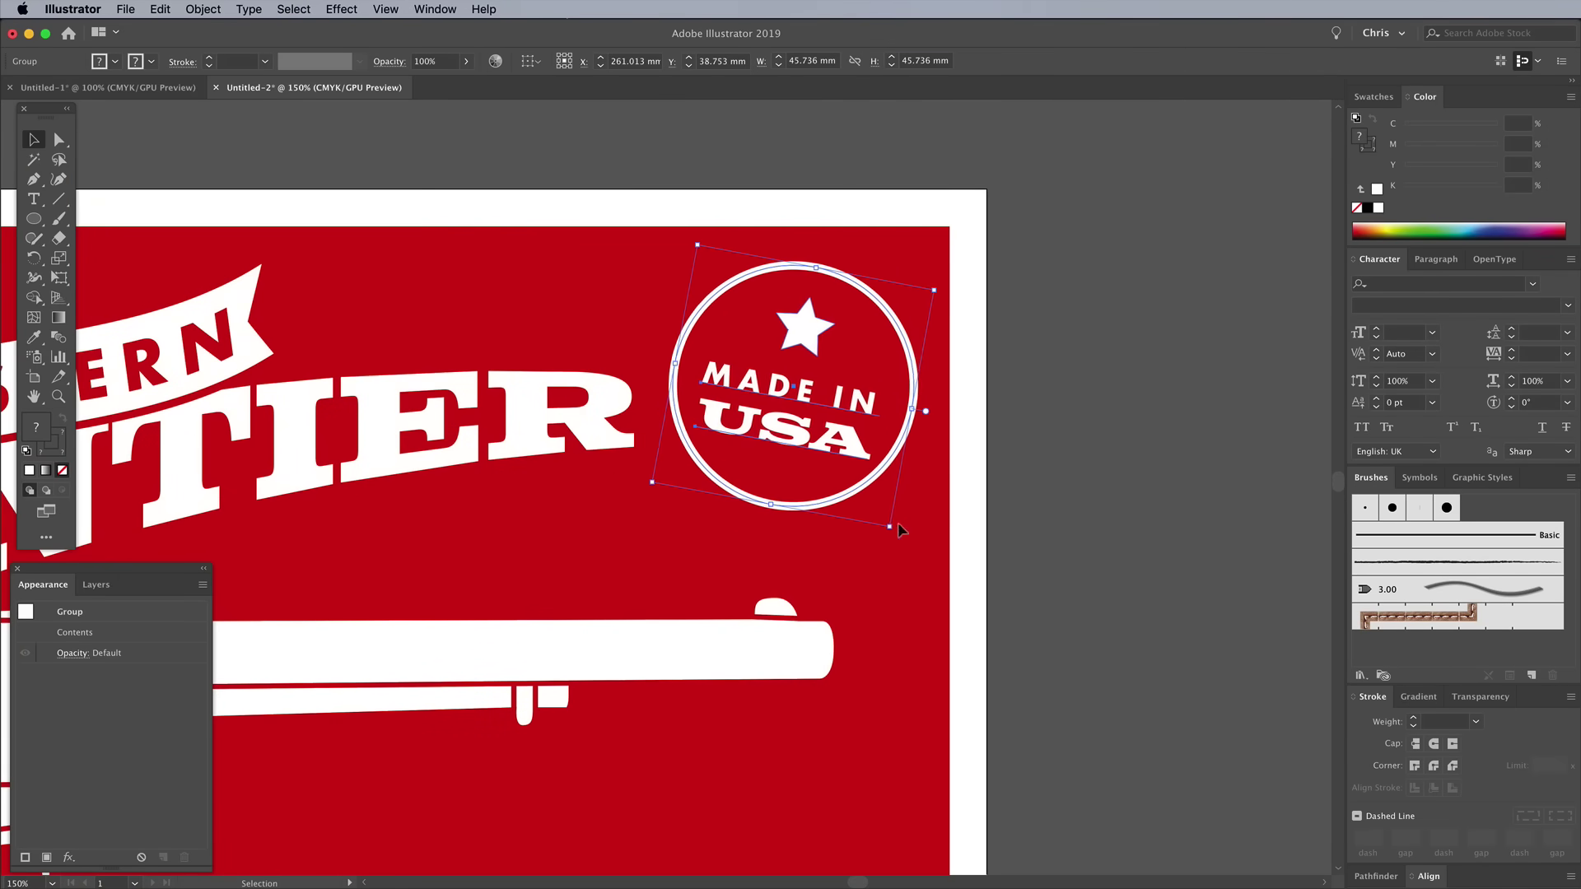
key("Up")
key("Up")
Step: Draw a wide solid white bar across the label and send it behind the revolver
left_click(953, 483)
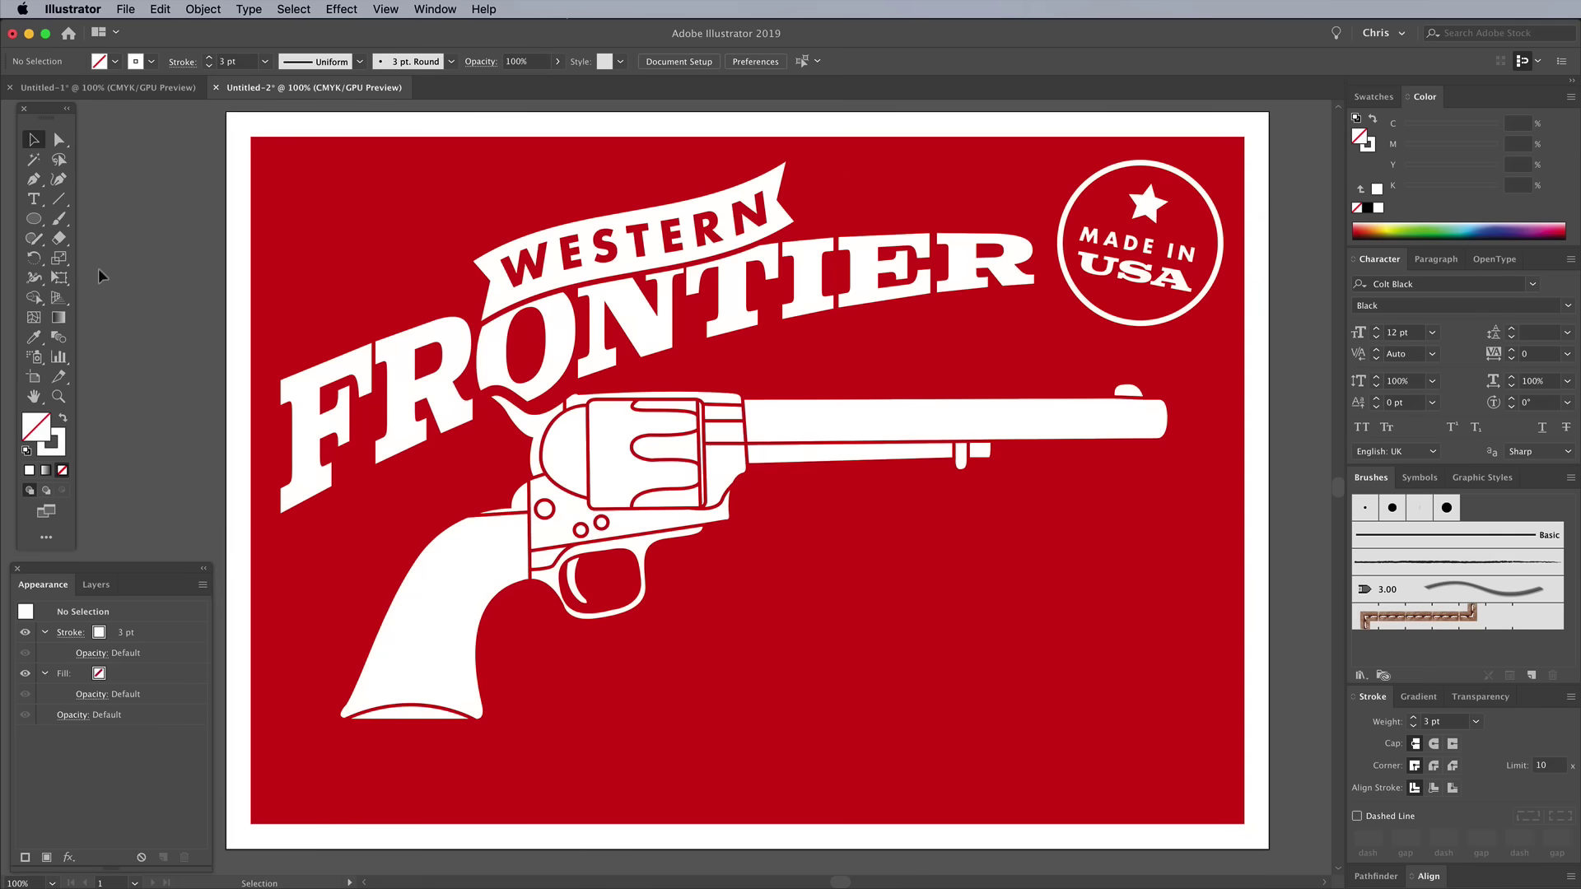
left_click_drag(34, 219, 107, 219)
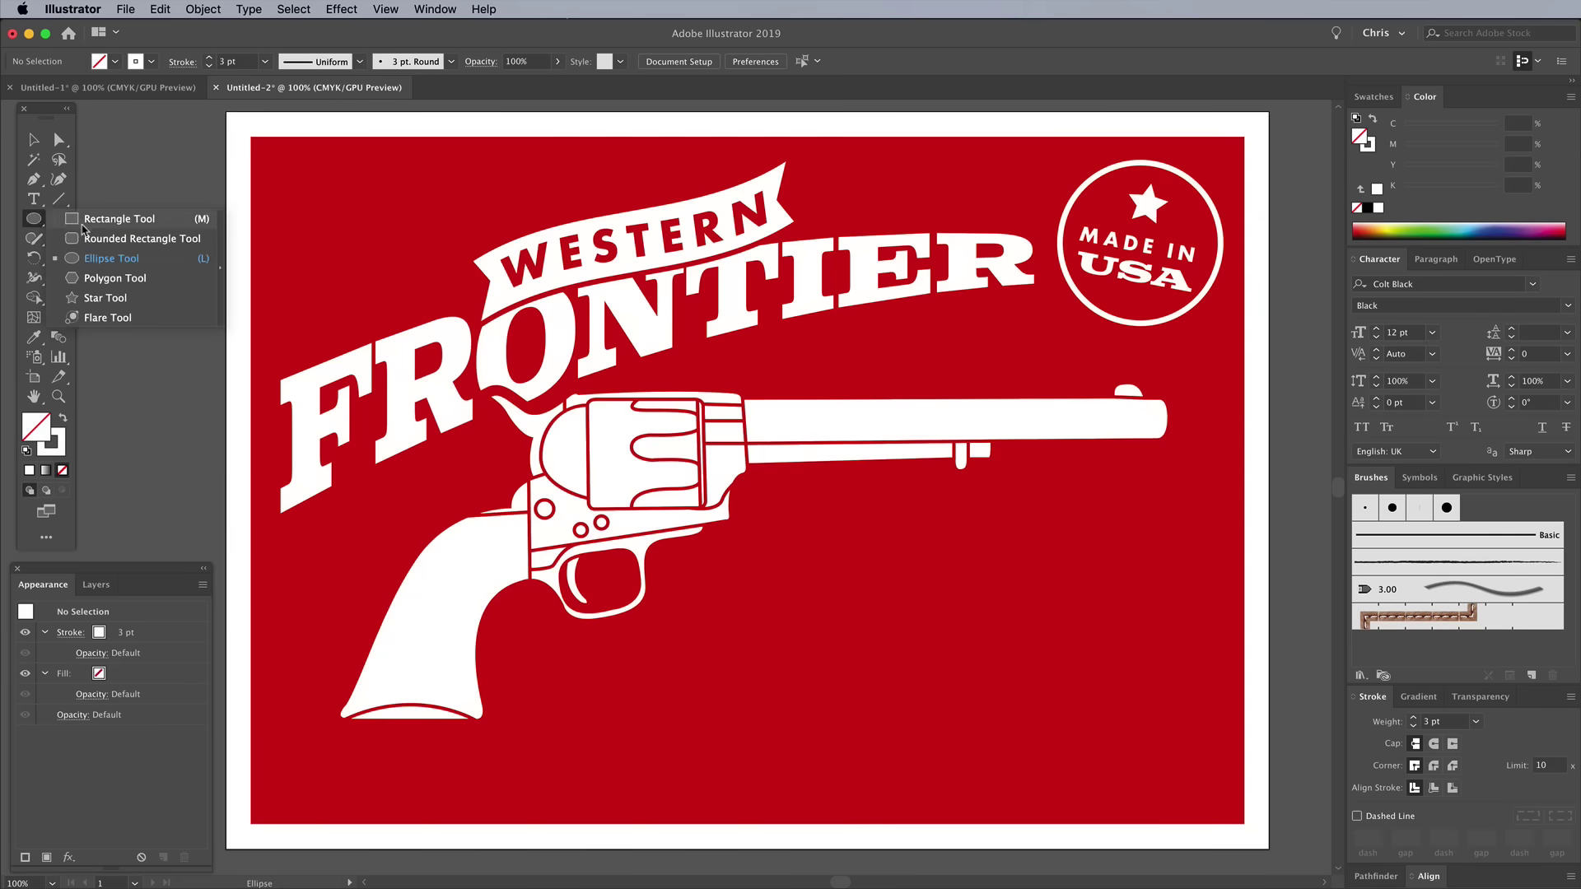
mouse_move(266, 540)
left_mouse_down()
mouse_move(580, 543)
mouse_move(1228, 643)
left_mouse_up()
left_click(63, 419)
key("v")
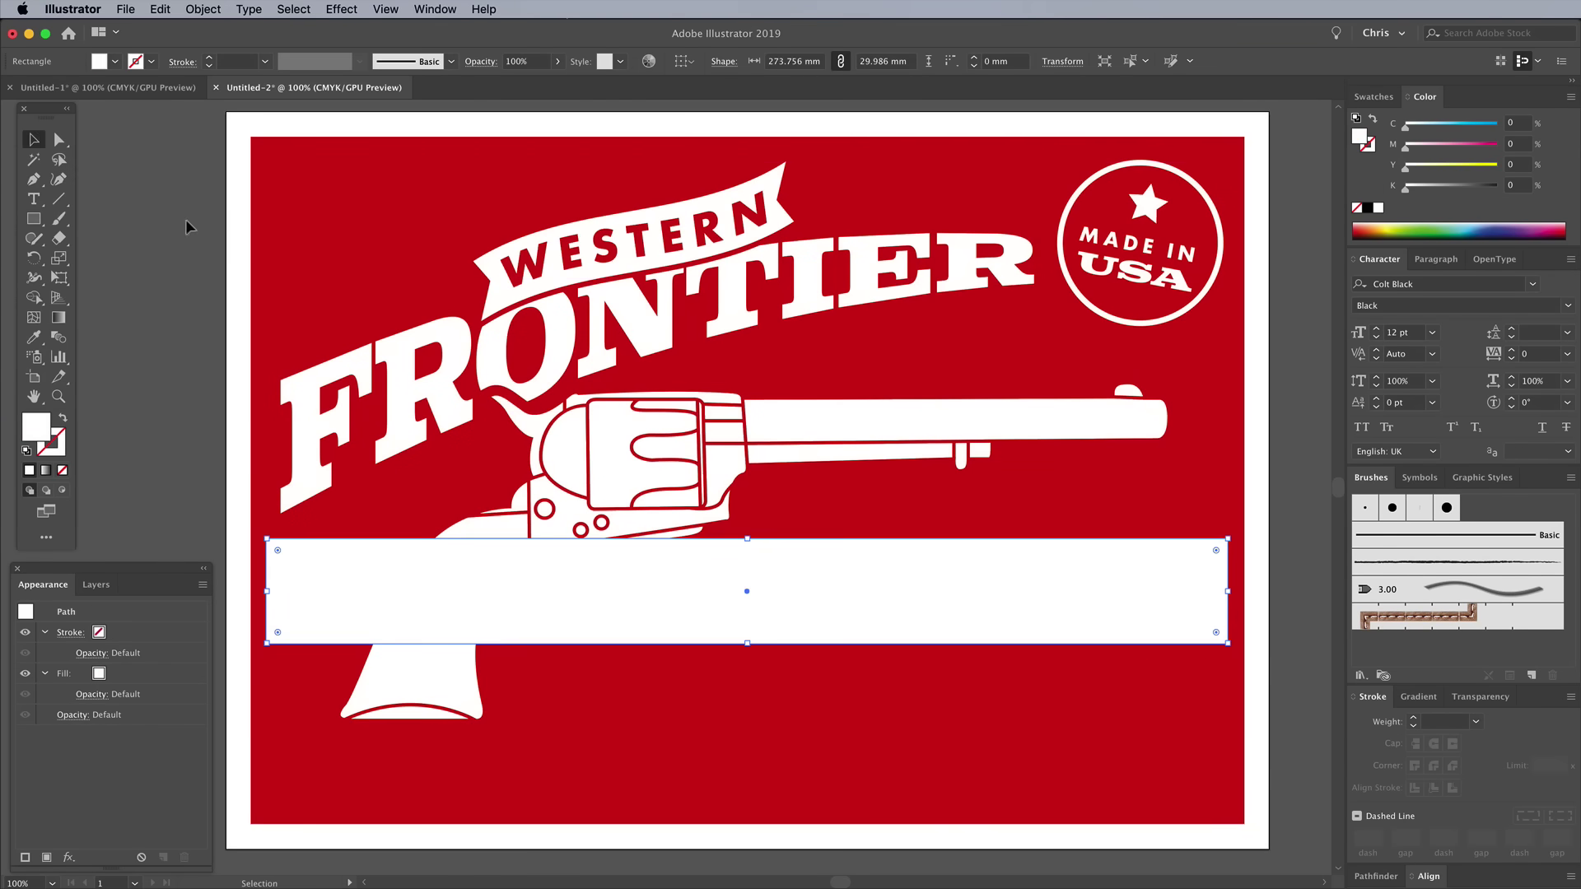
key("a")
key("super+bracketleft")
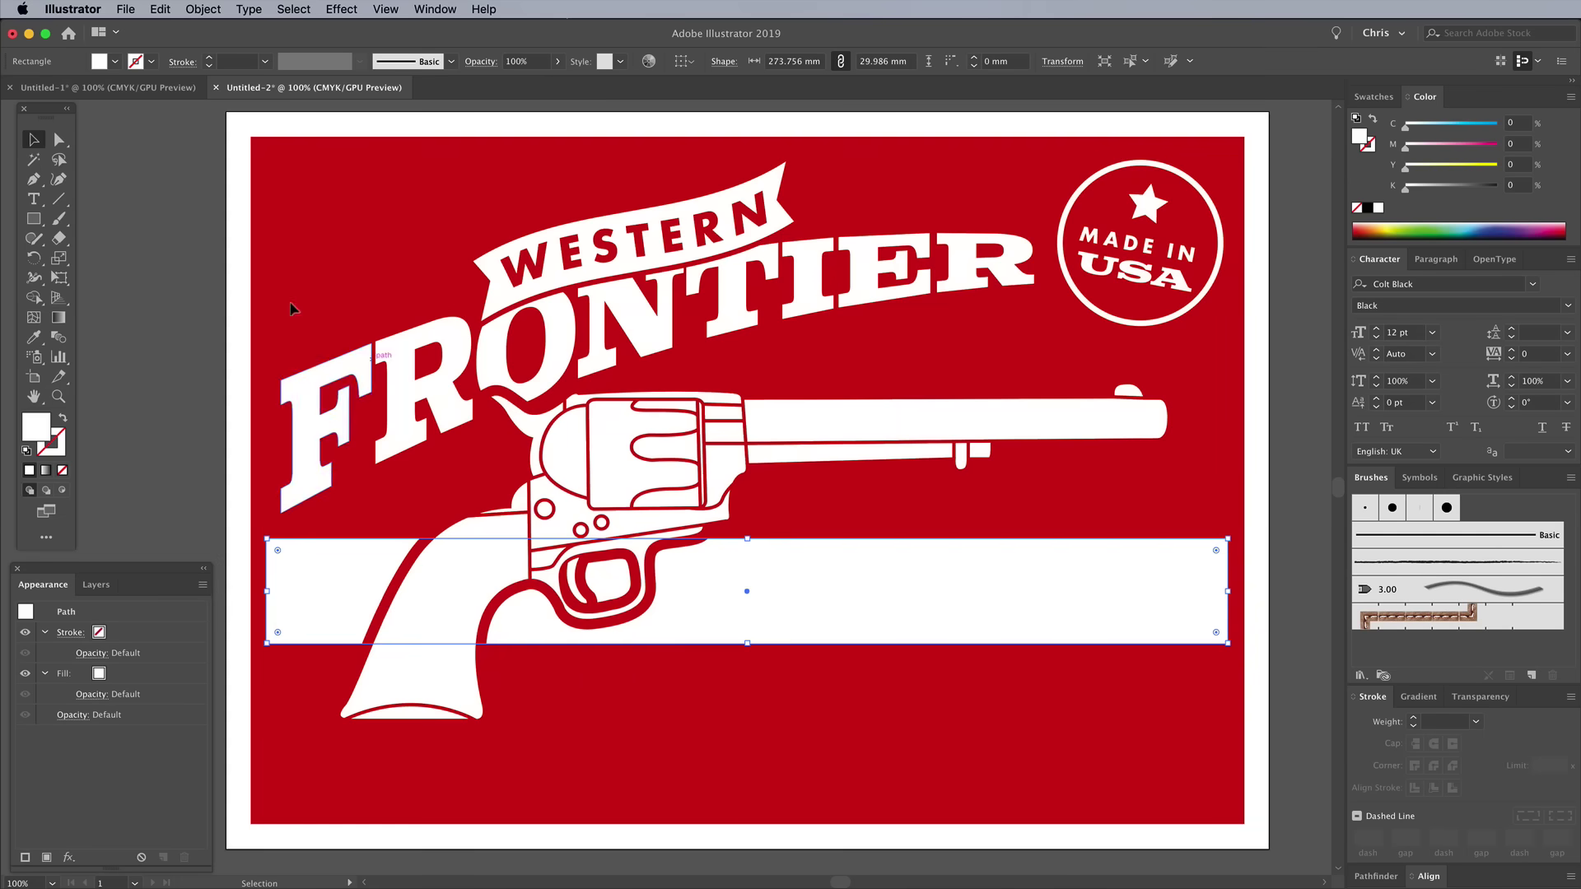
Step: Delete the inner trigger-guard shape and shift the white bar slightly up
left_click(58, 140)
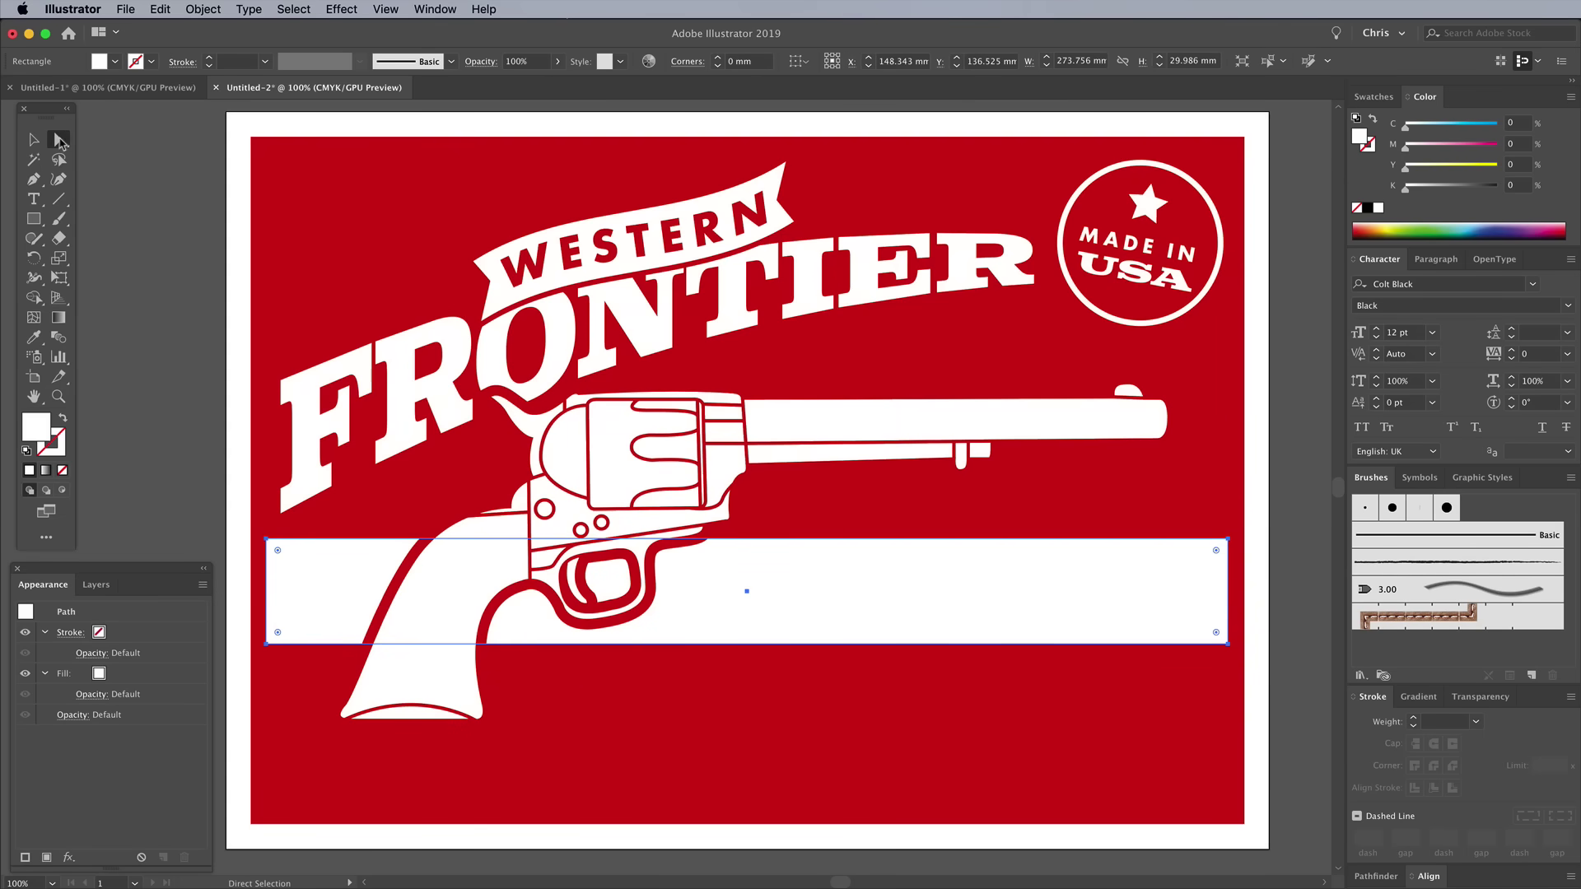
left_click(619, 578)
key("Delete")
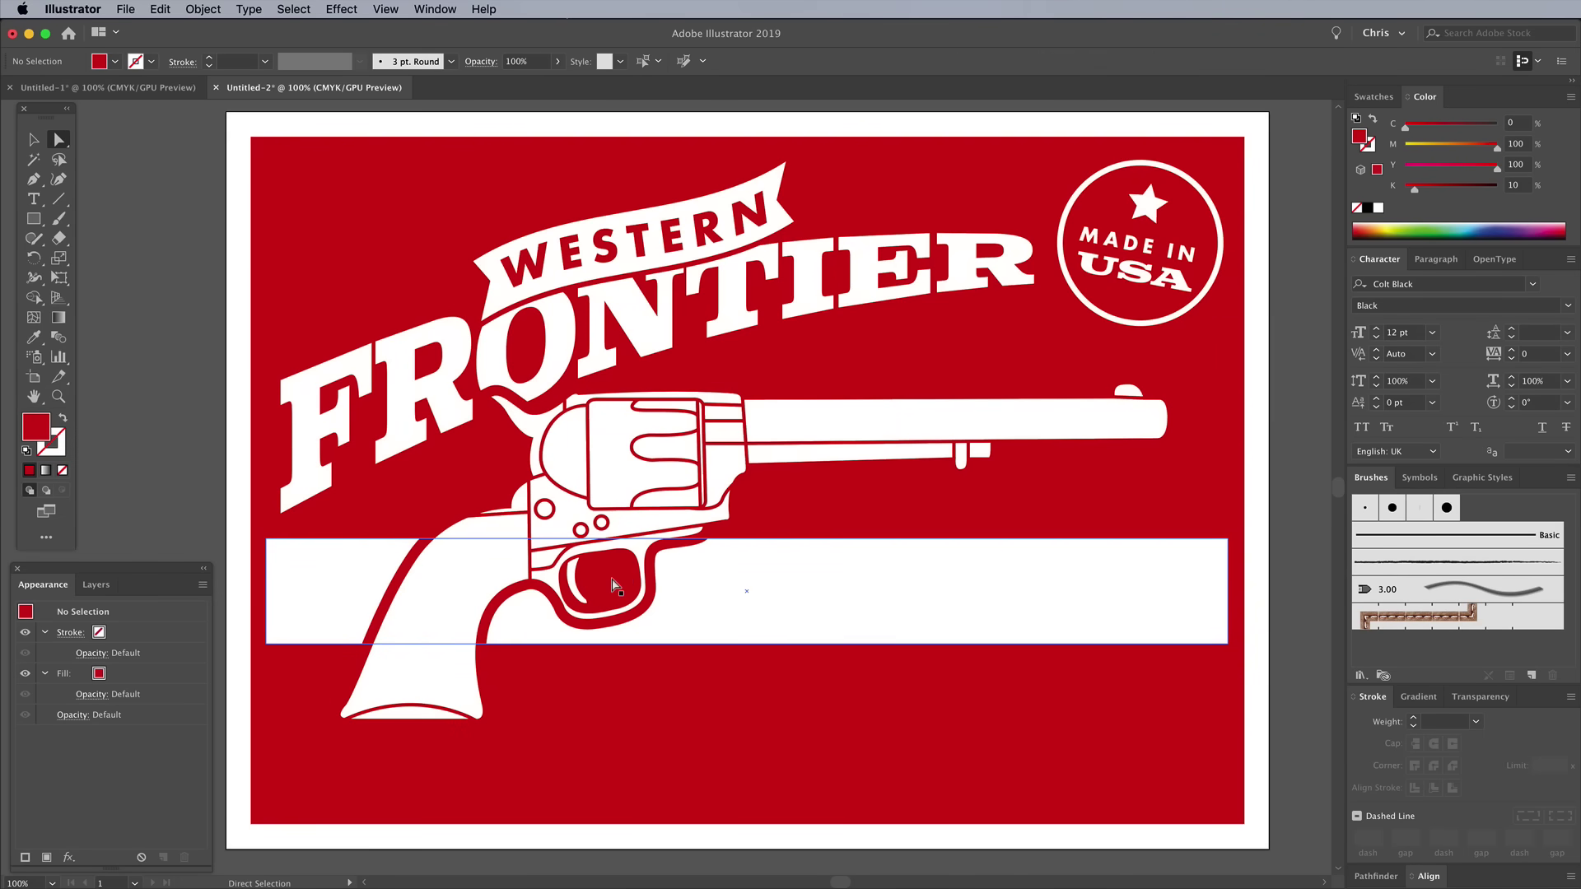
key("v")
left_click_drag(1179, 605, 1179, 599)
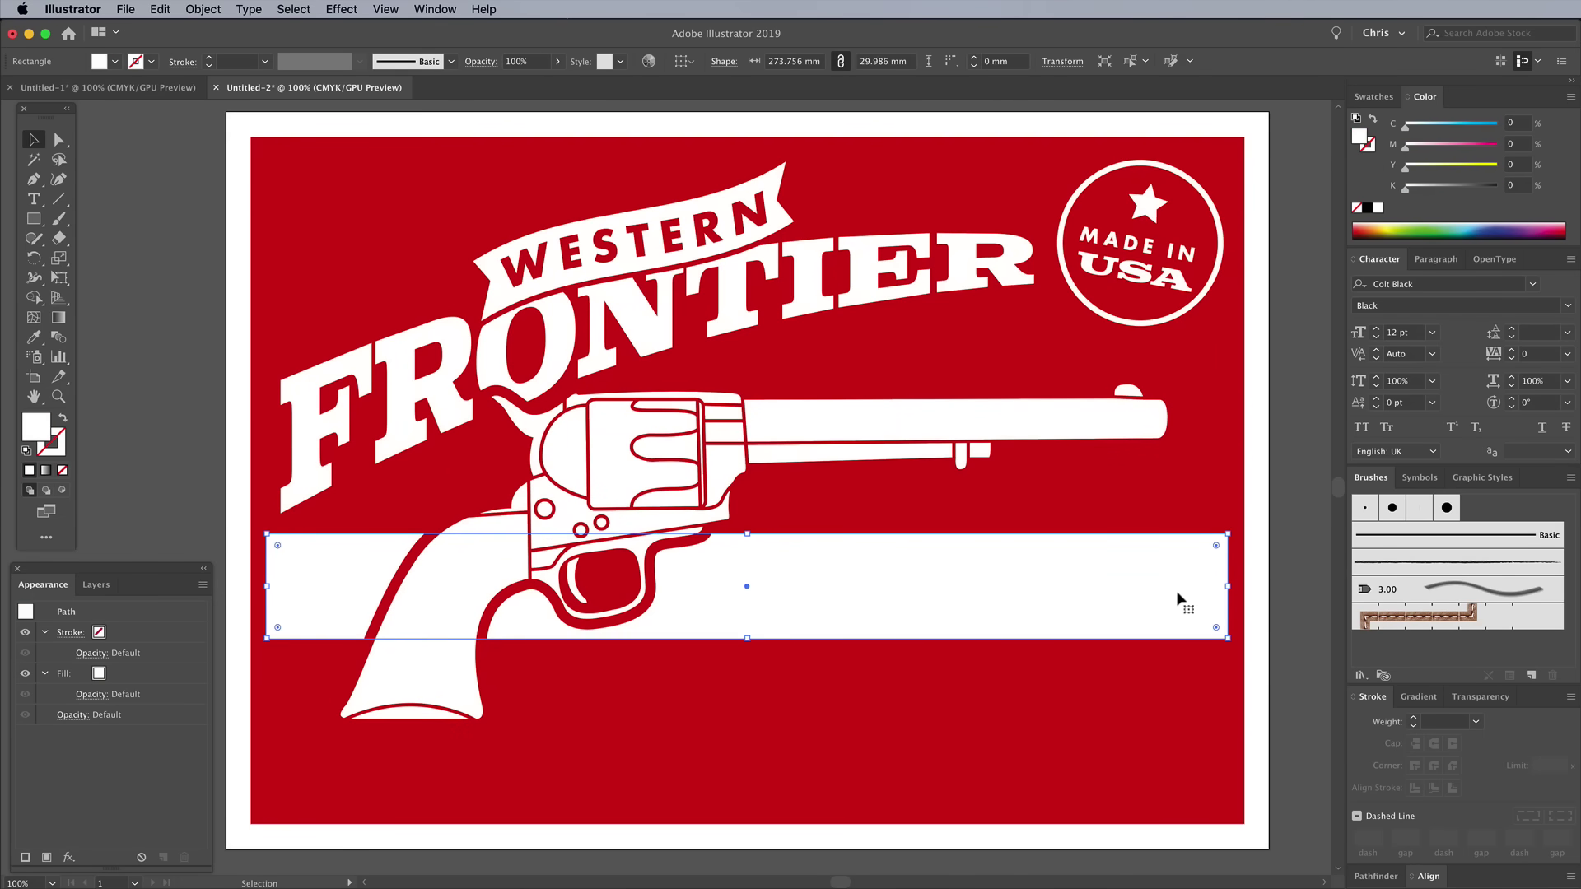
Step: Type the two-line title SIX SHOOTER / TOY CAP PISTOL on the white bar
key("t")
left_click(739, 565)
type("SIX SHOOTER")
key("Return")
type("TOY CAP PISTOL")
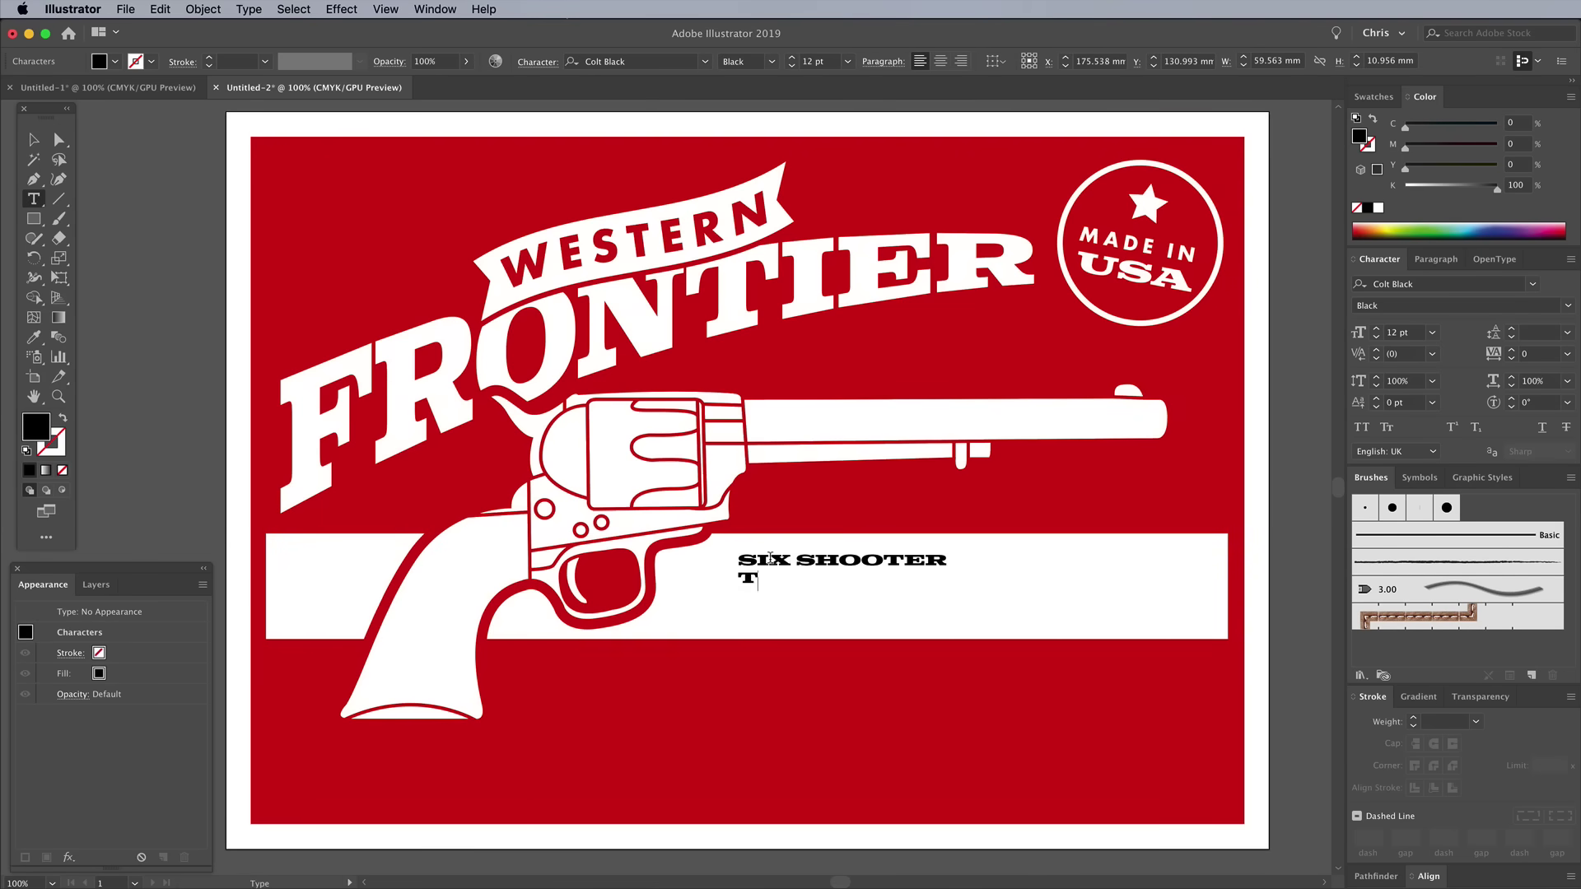
Step: Centre the title and set it in Futura PT Bold with tracking 200
key("super+a")
left_click(940, 62)
left_click(705, 62)
left_click(642, 157)
left_click(1567, 354)
left_click(1565, 471)
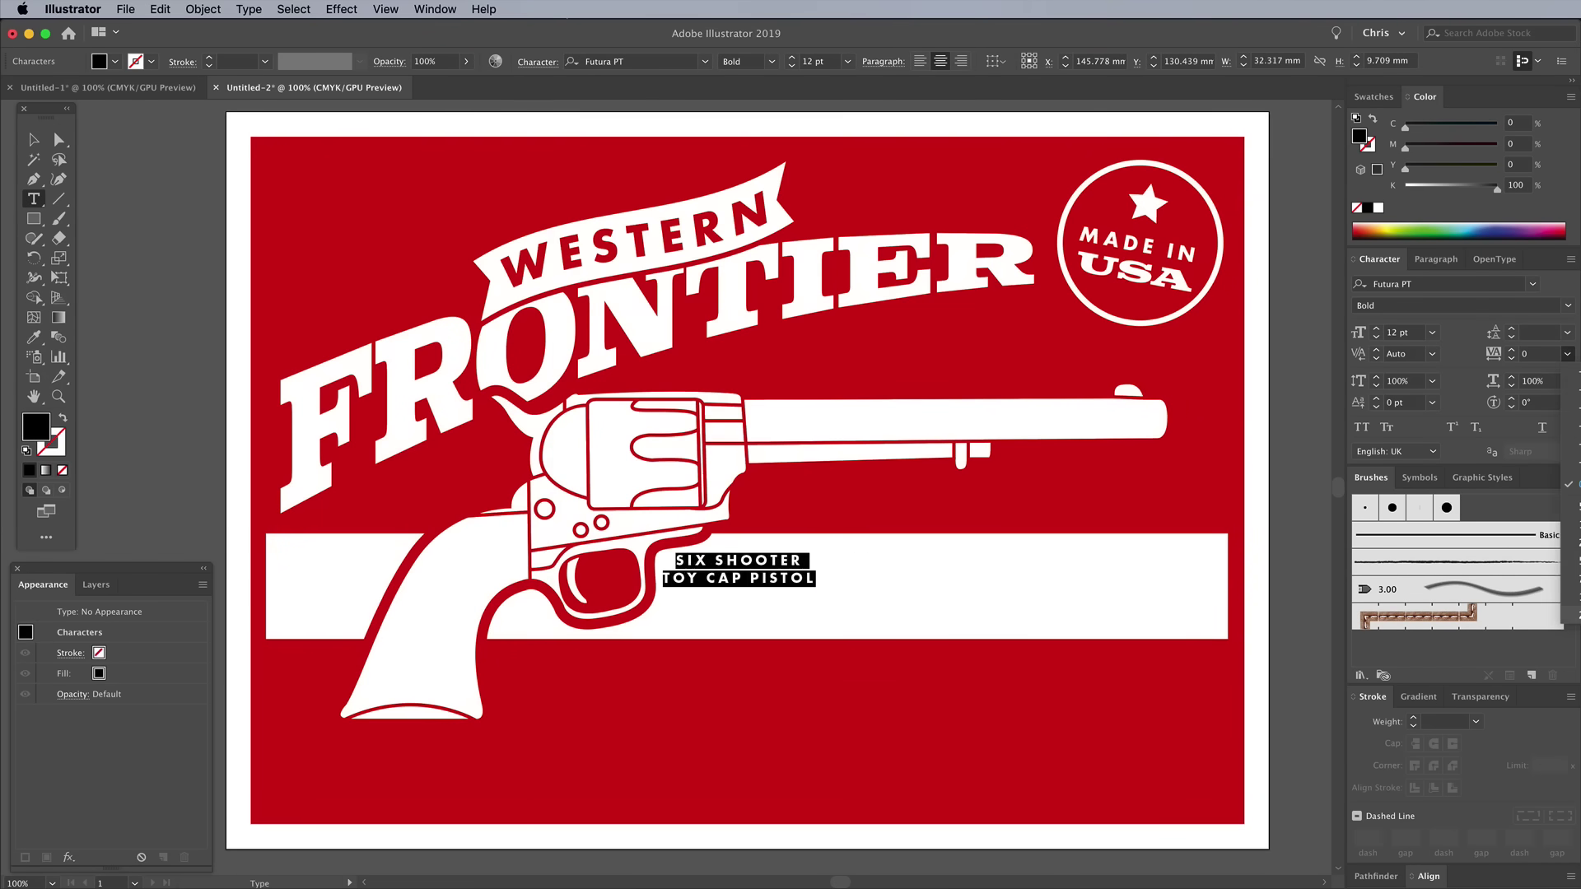
key("Escape")
key("i")
Step: Colour the title with the label's red, enlarge it to fill the bar, and tighten line spacing
left_click(856, 511)
key("v")
left_click_drag(815, 587, 1114, 654)
left_click(1538, 333)
key("Down")
key("Down")
key("Down")
key("Down")
key("Down")
key("Down")
key("Down")
key("Down")
key("Down")
key("Down")
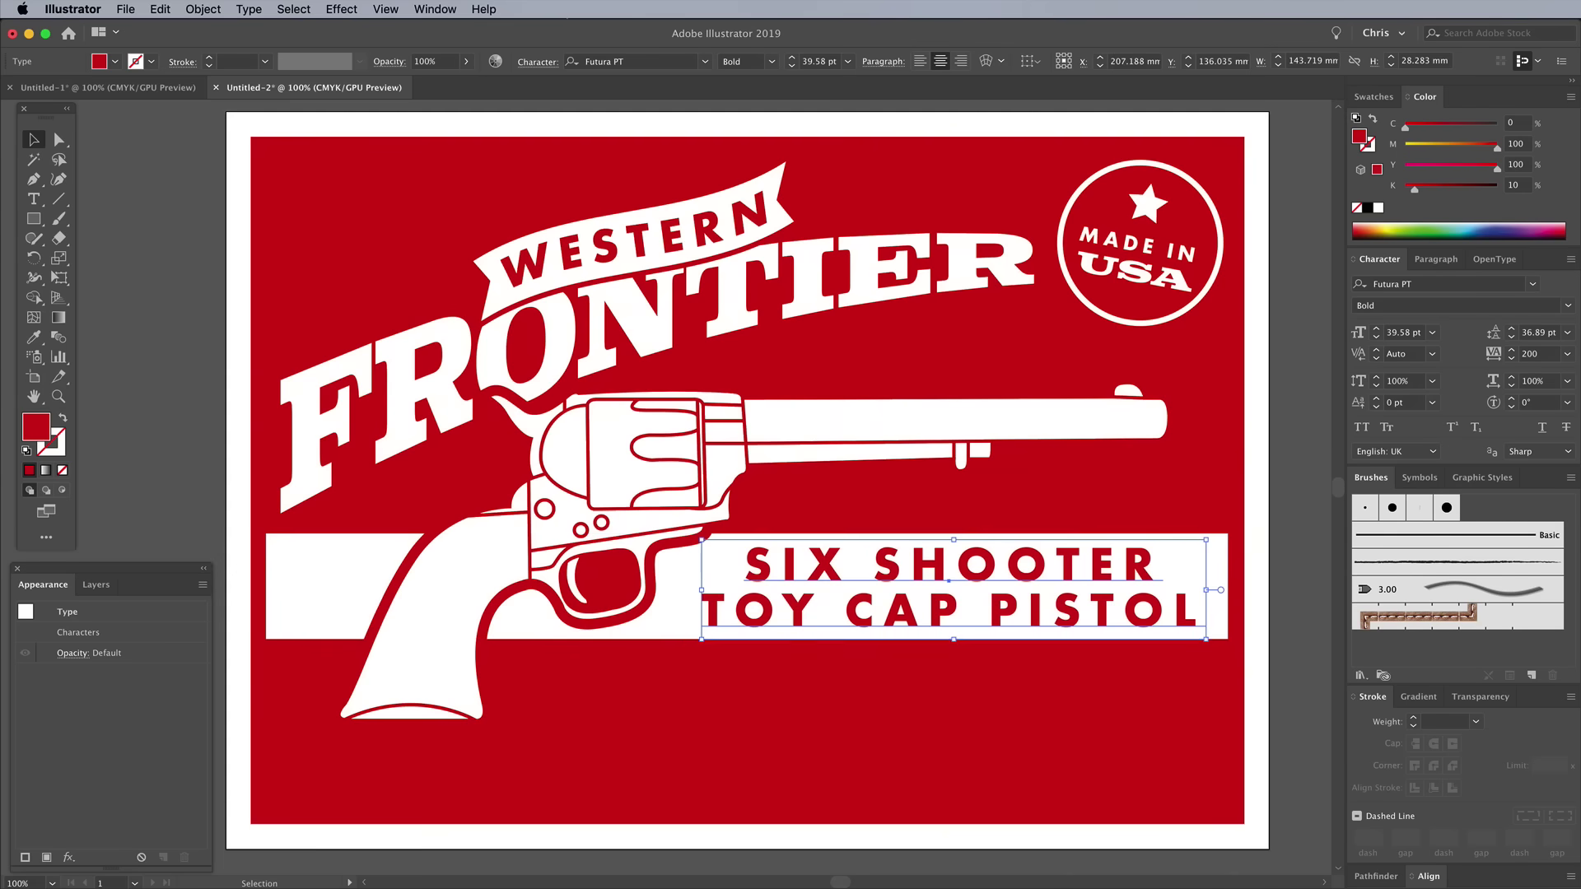
key("super+shift+a")
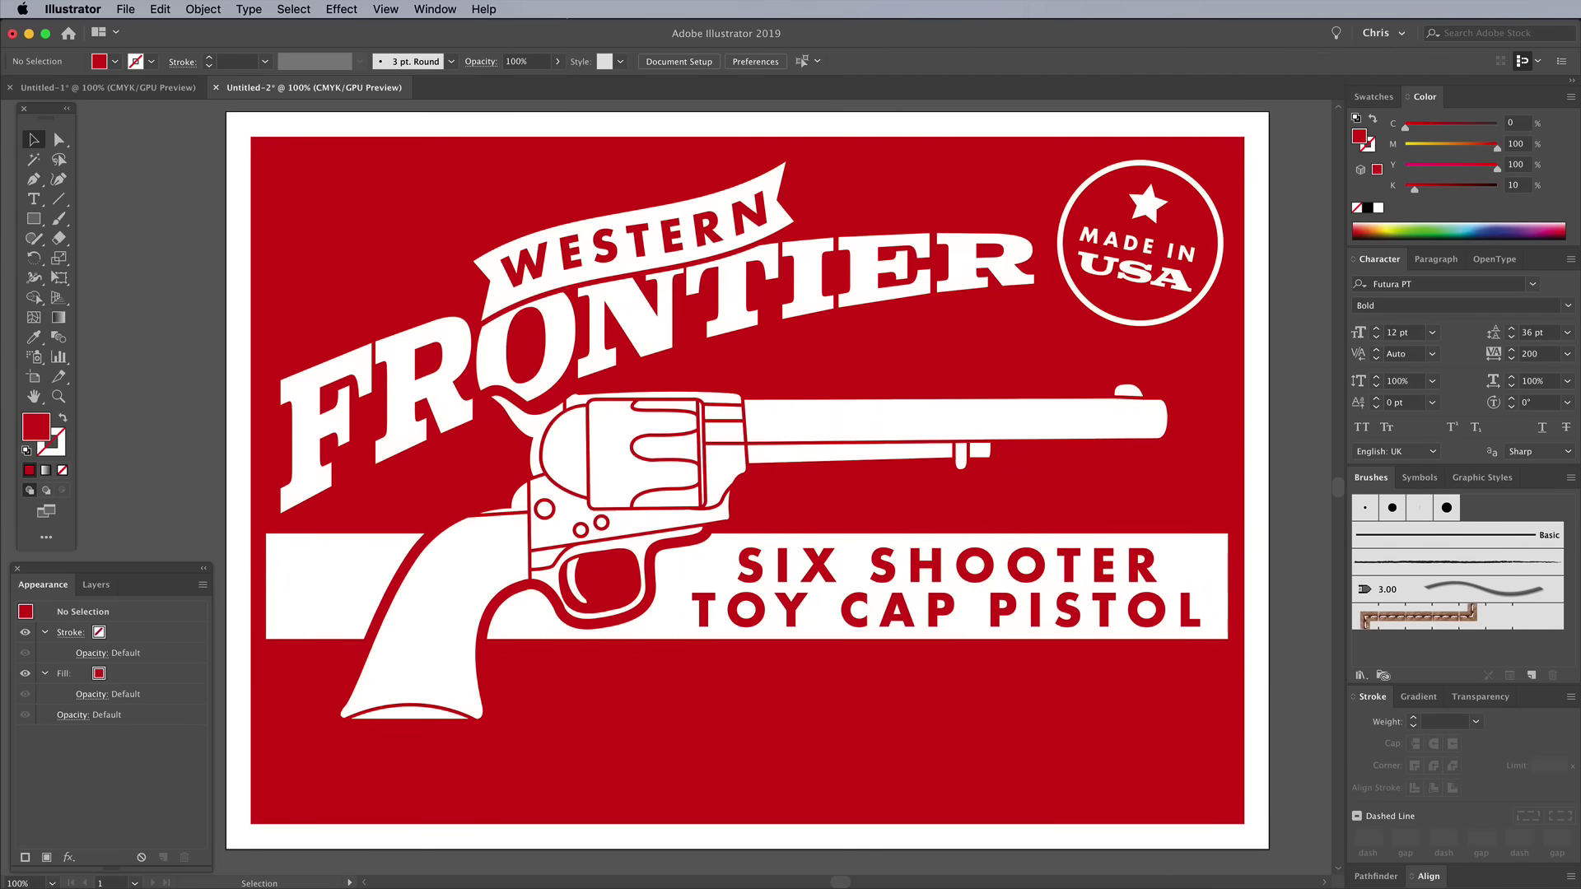
Step: Add the feature lines ALL METAL and 6 SHOT REPEATER below the bar
key("t")
left_click(578, 686)
type("ALL METAL")
key("Escape")
left_click_drag(628, 690, 881, 688)
double_click(881, 689)
key("super+a")
type("6 SHOT REPEATER")
key("Escape")
left_click_drag(980, 688, 1143, 689)
Step: Duplicate a line beneath ALL METAL and change it to REALISTIC NICKEL FINISH
left_click_drag(1062, 689, 860, 735)
double_click(860, 735)
key("super+a")
type("REALISTIC NICKEL FINISH")
key("Escape")
Step: Enlarge and arrange the three feature lines, then fill them white
left_click(1044, 688, "shift")
left_click(619, 688, "shift")
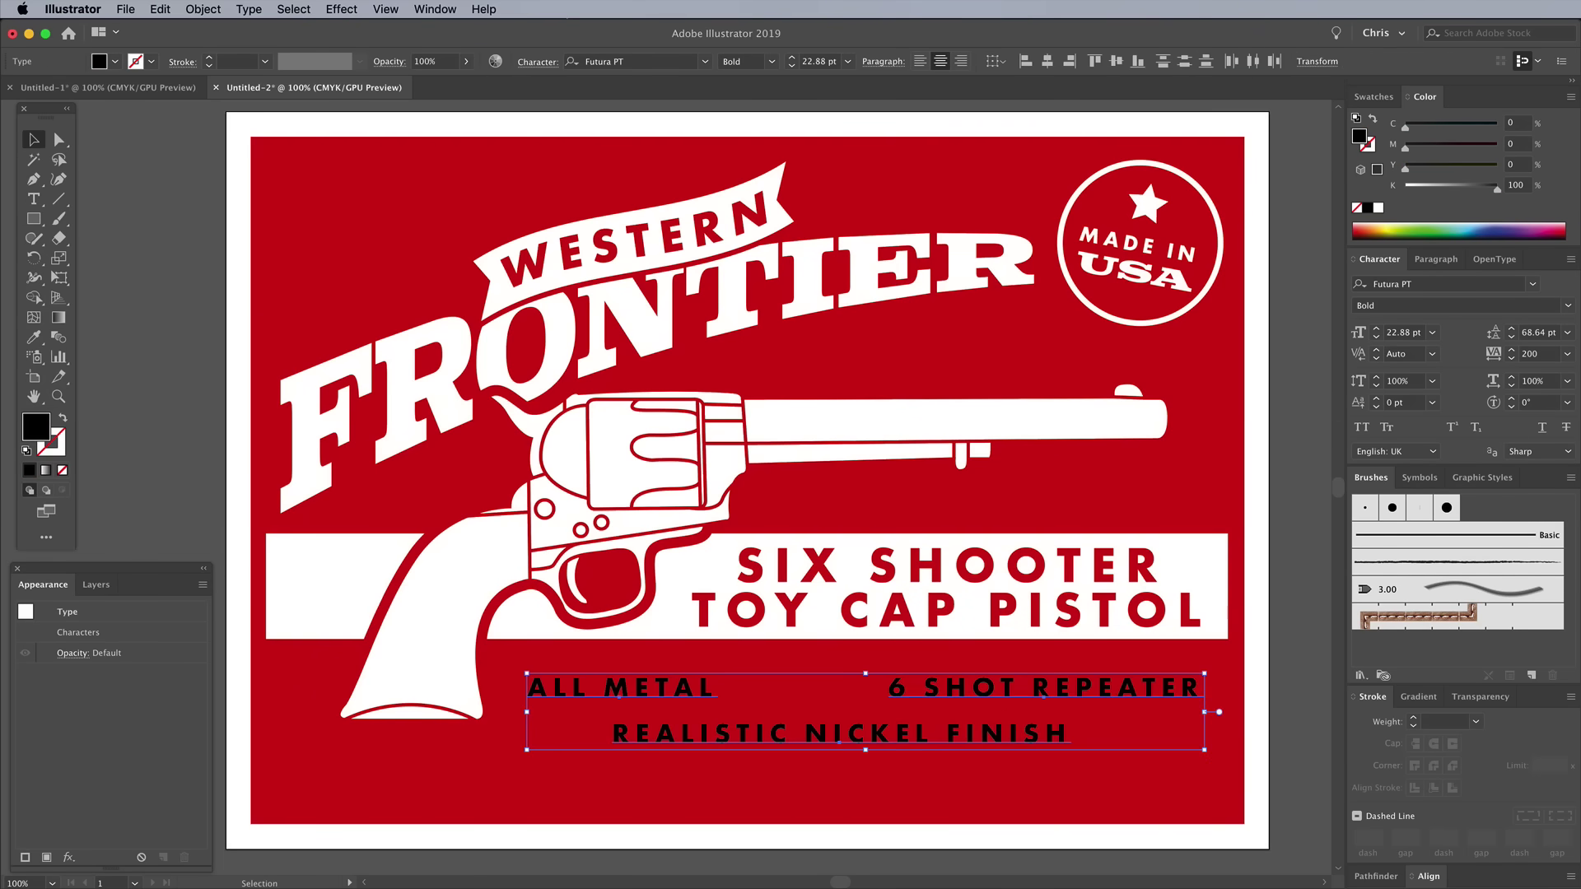
left_click_drag(526, 674, 468, 667)
left_click(790, 709)
left_click_drag(1062, 688, 1010, 688)
left_click_drag(576, 688, 664, 689)
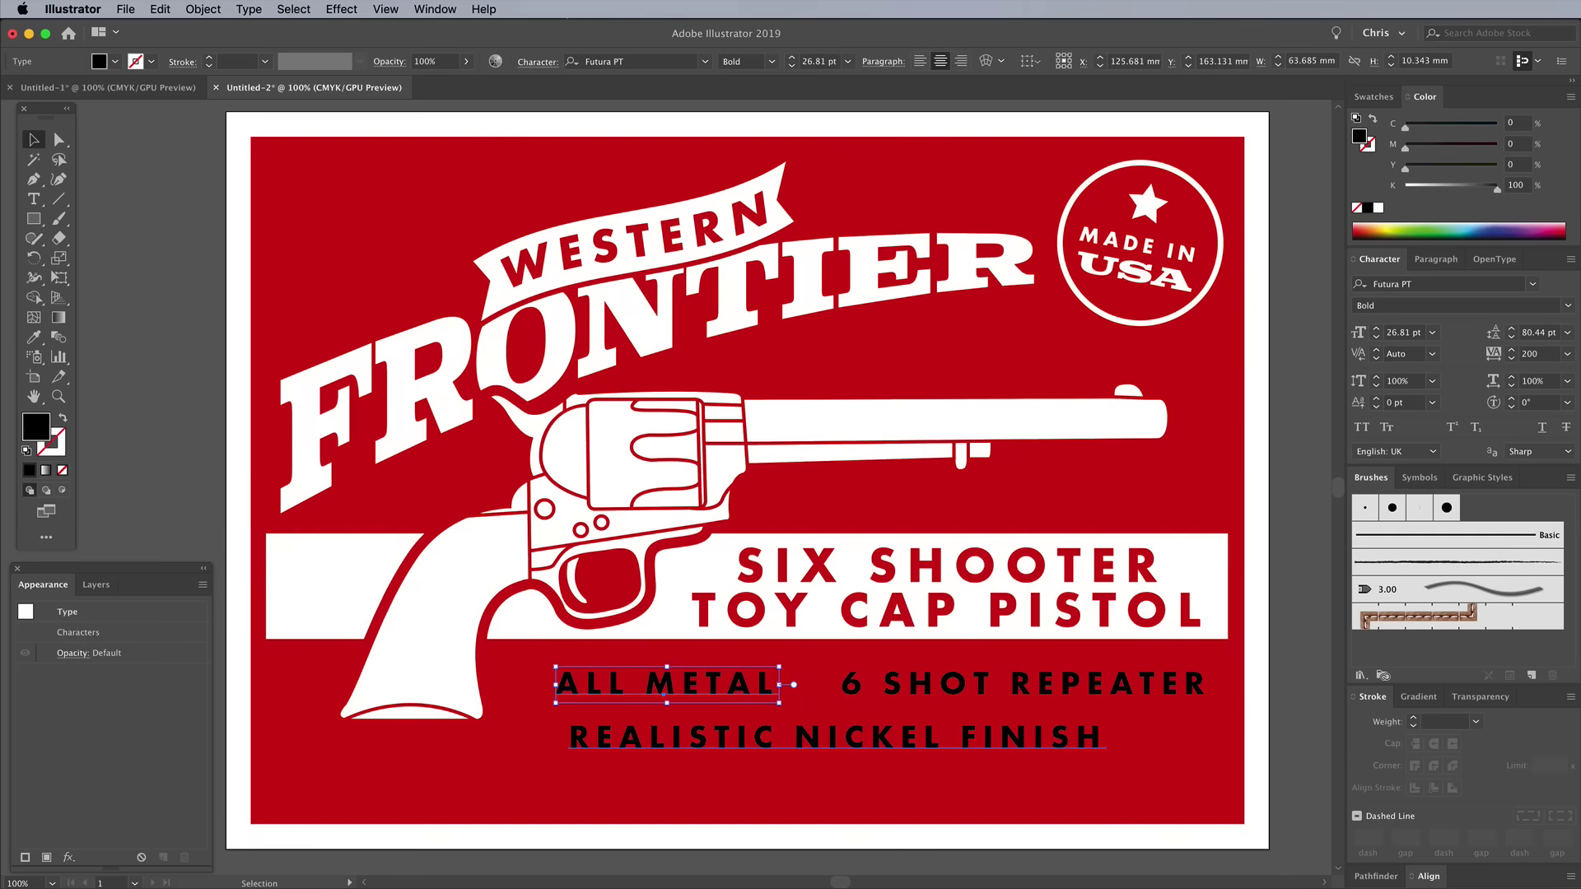
left_click(856, 741)
left_click_drag(856, 741, 900, 733)
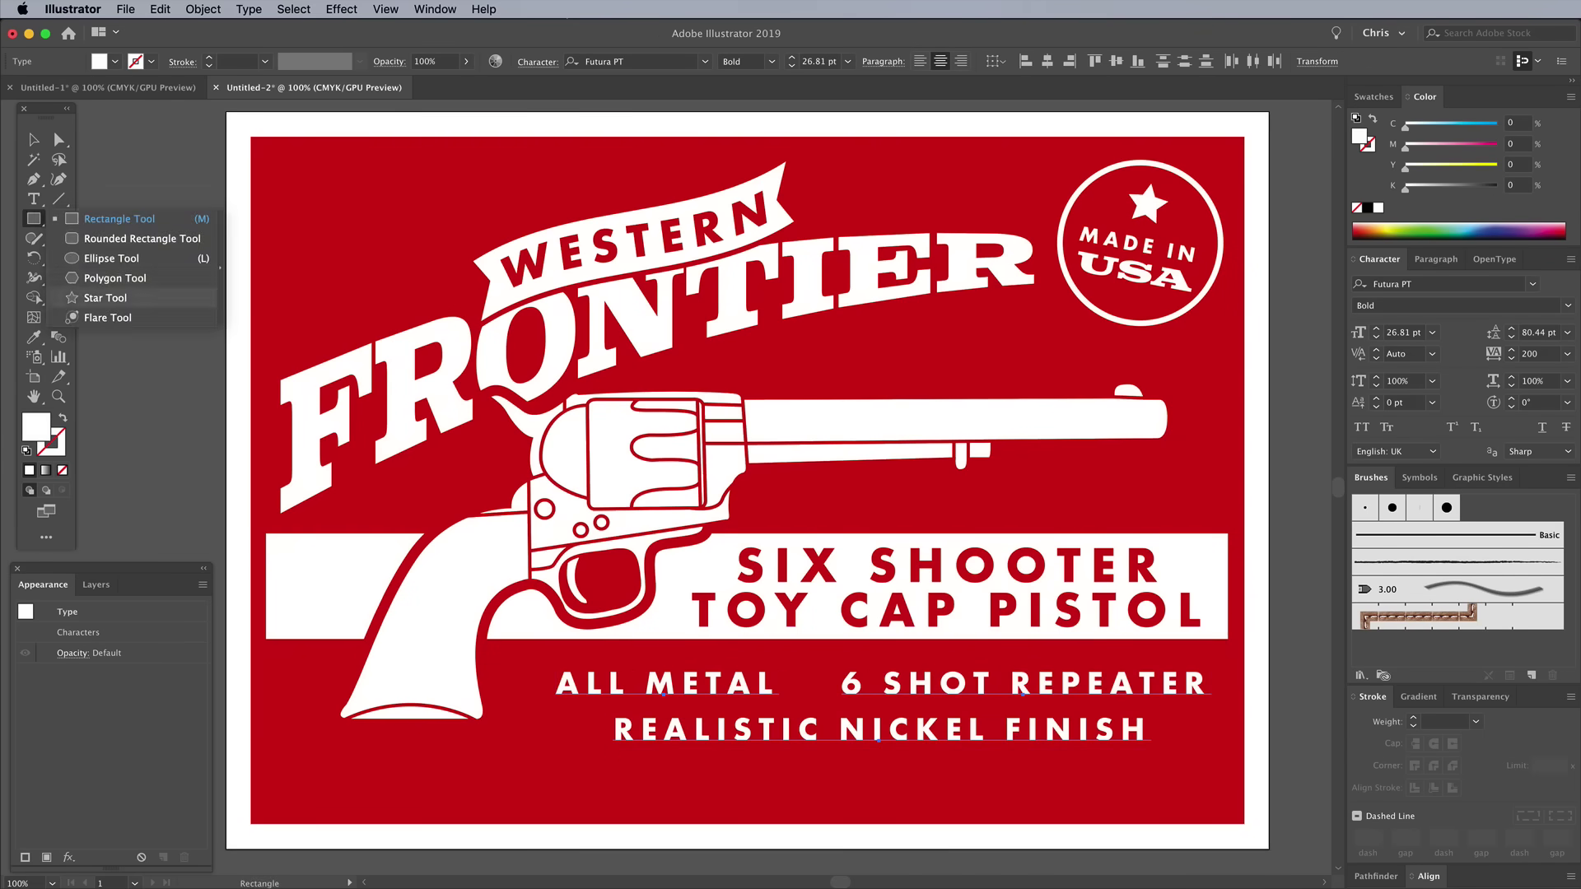
left_click(99, 298)
key("super+equal")
key("super+equal")
key("super+equal")
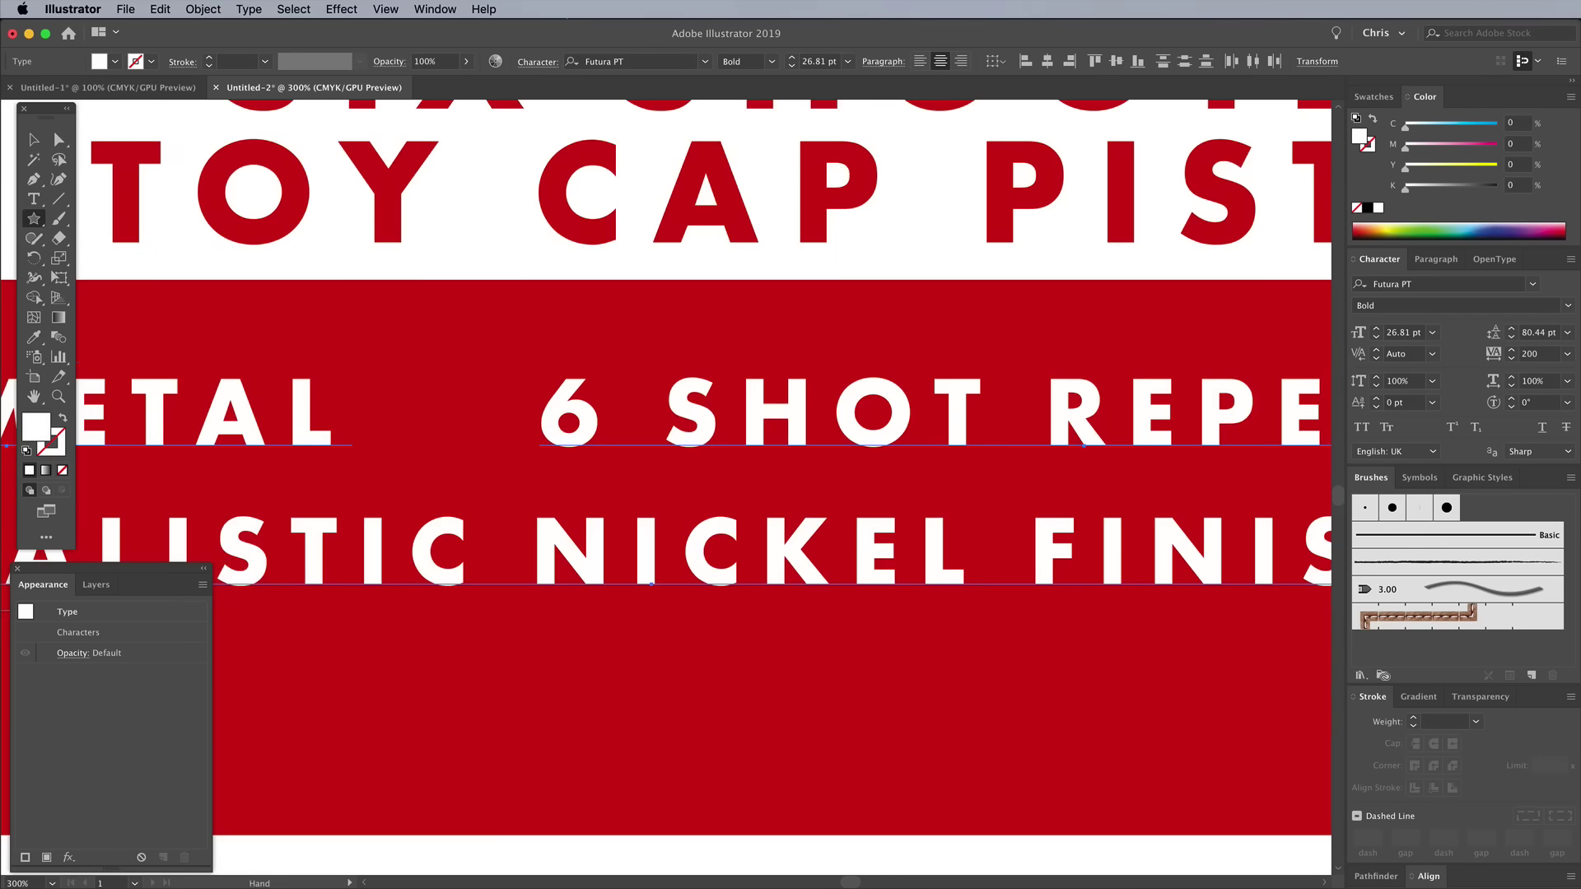
Step: Draw a small white star and copy it in front of the feature lines
mouse_move(498, 388)
left_mouse_down()
mouse_move(576, 445)
mouse_move(551, 433)
left_mouse_up()
key("v")
key("super+minus")
key("super+minus")
key("super+minus")
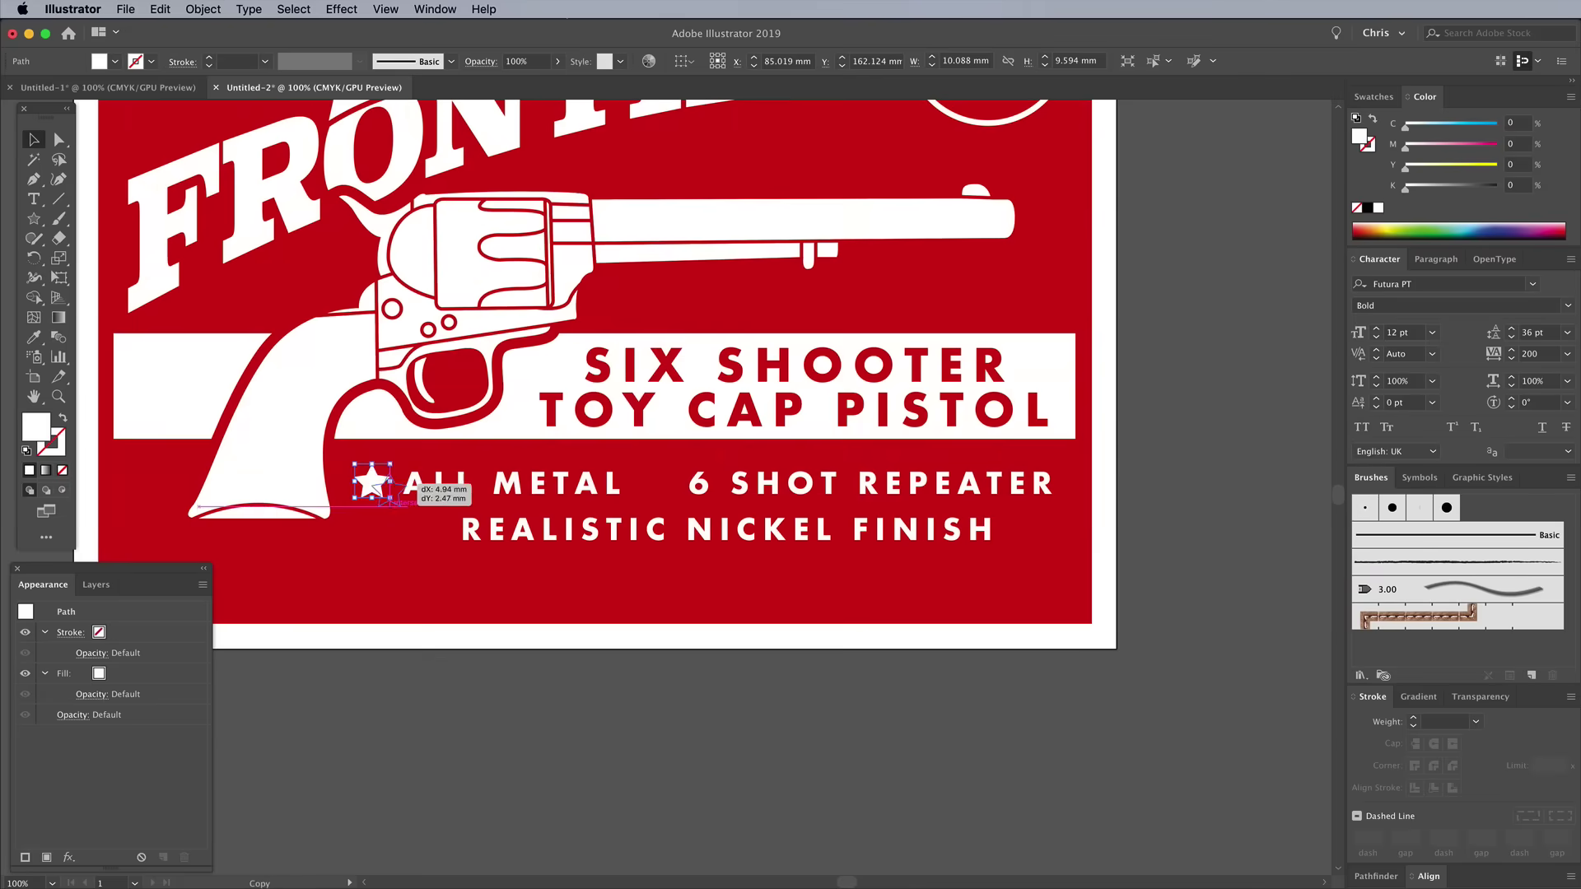
left_click_drag(373, 482, 440, 529)
left_click(823, 483)
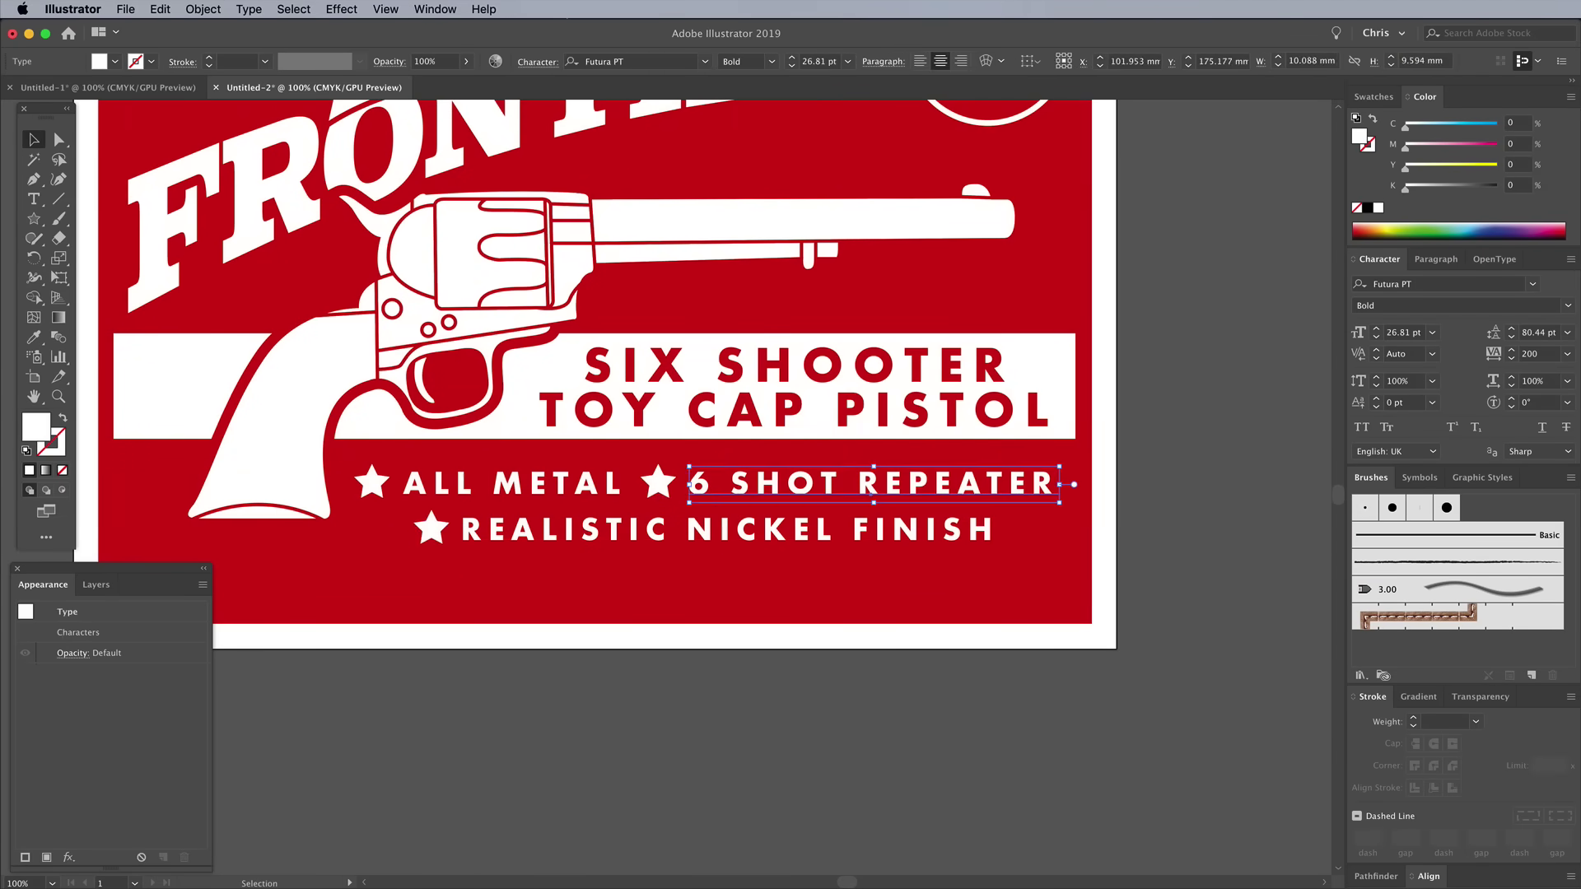
Step: Nudge 6 SHOT REPEATER right and group each feature row with its star
left_click(671, 483, "shift")
key("Right")
key("Right")
key("Right")
key("Right")
key("Right")
key("Right")
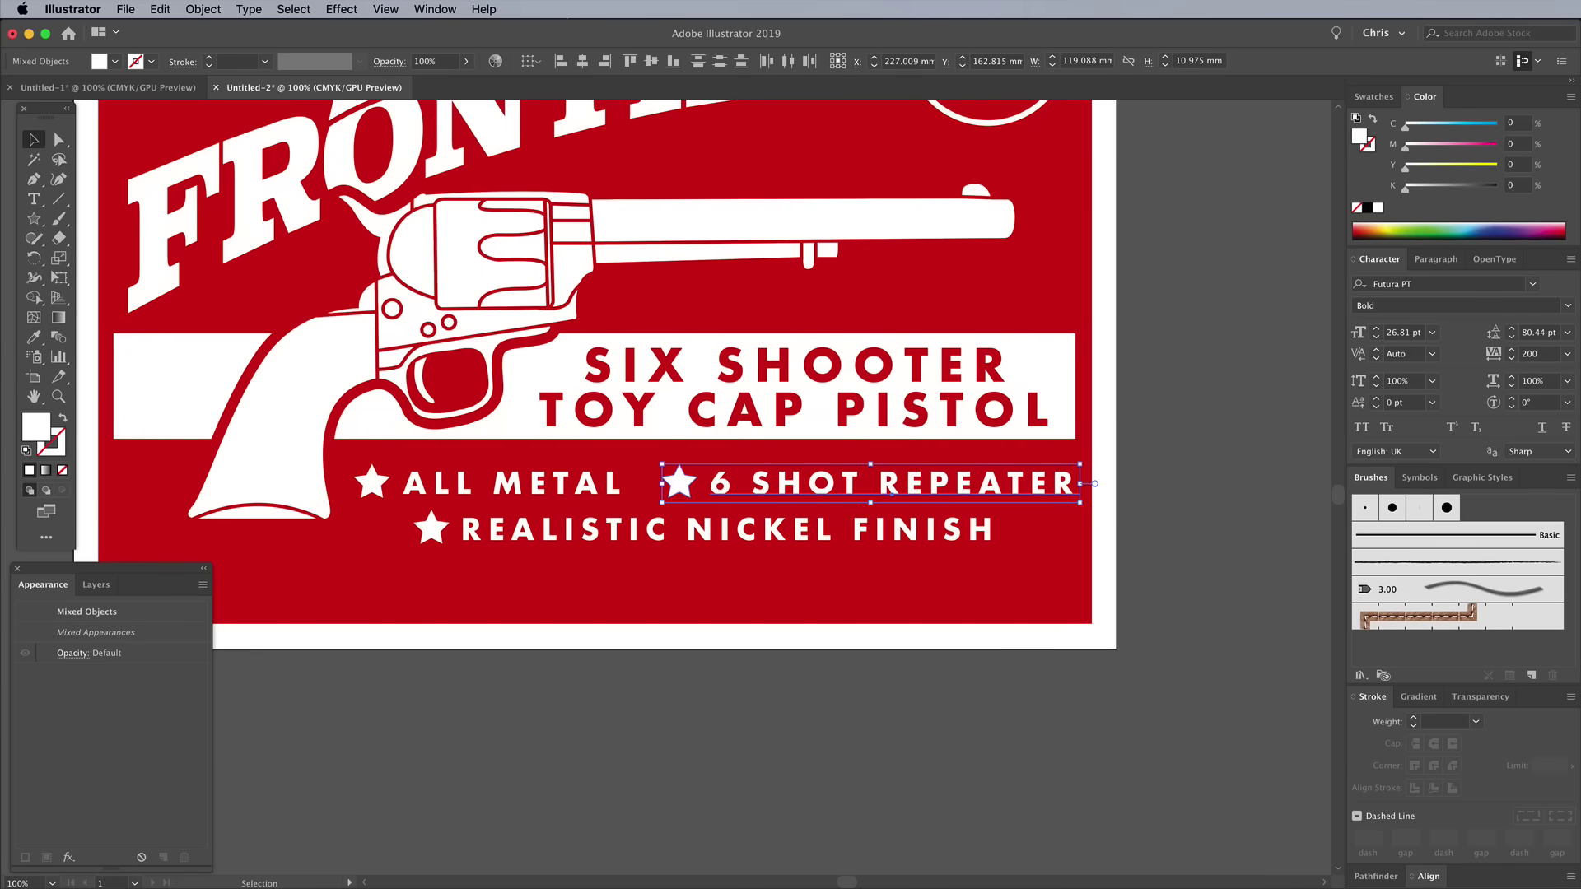
left_click(510, 484, "shift")
left_click(372, 482, "shift")
key("super+g")
left_click(510, 530)
left_click(431, 529, "shift")
key("super+g")
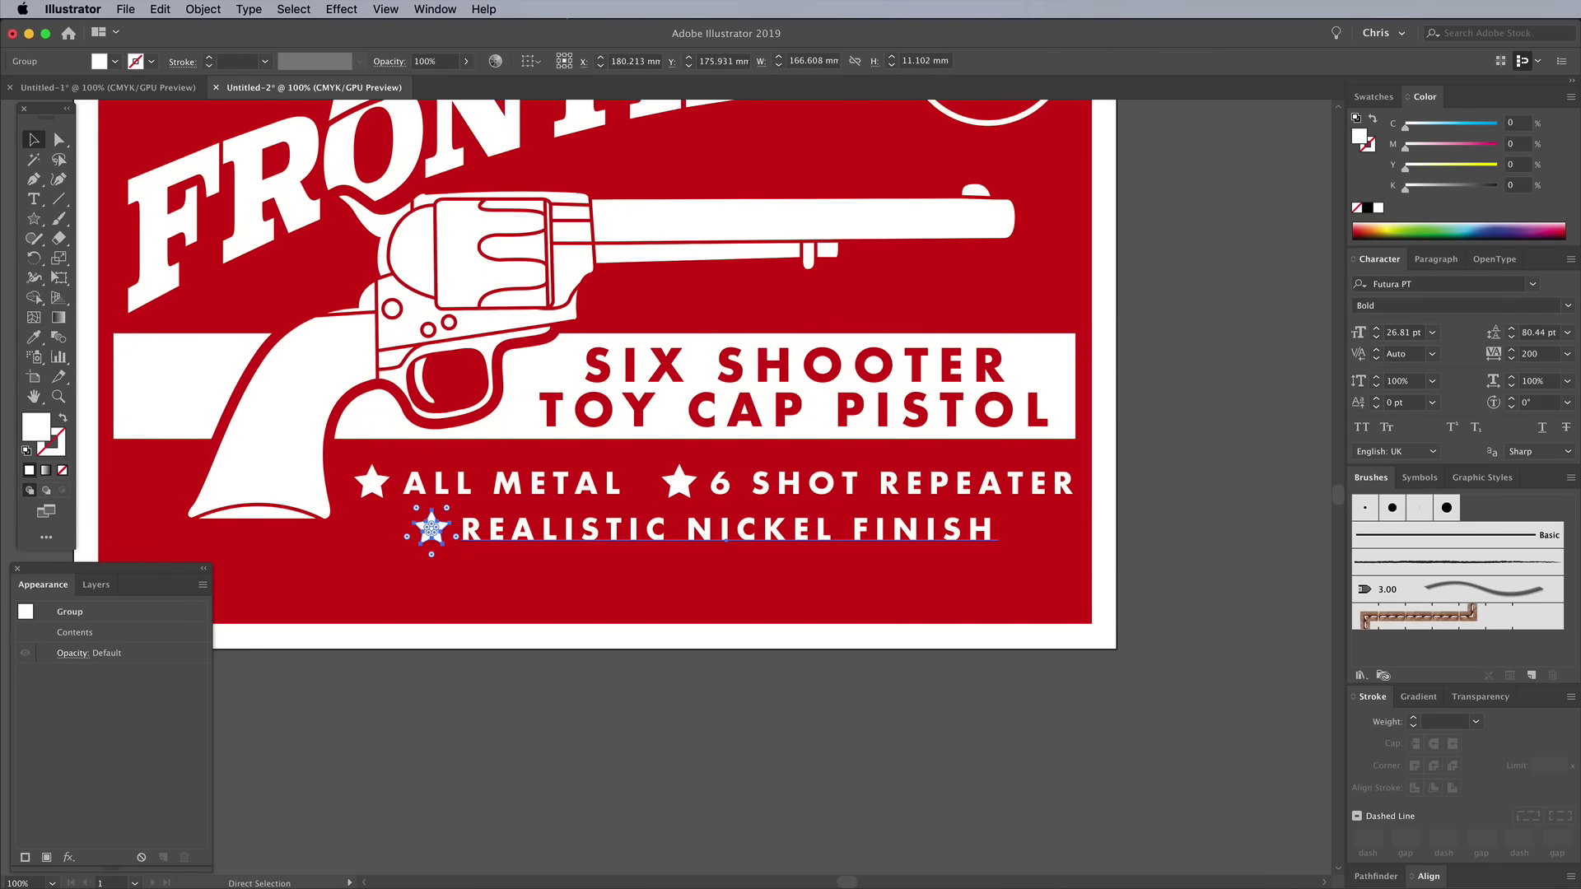
Step: Centre the two grouped feature rows horizontally on the label
left_click(493, 485, "shift")
left_click(1429, 876)
left_click(1391, 778)
key("Right")
key("Right")
key("Right")
key("Right")
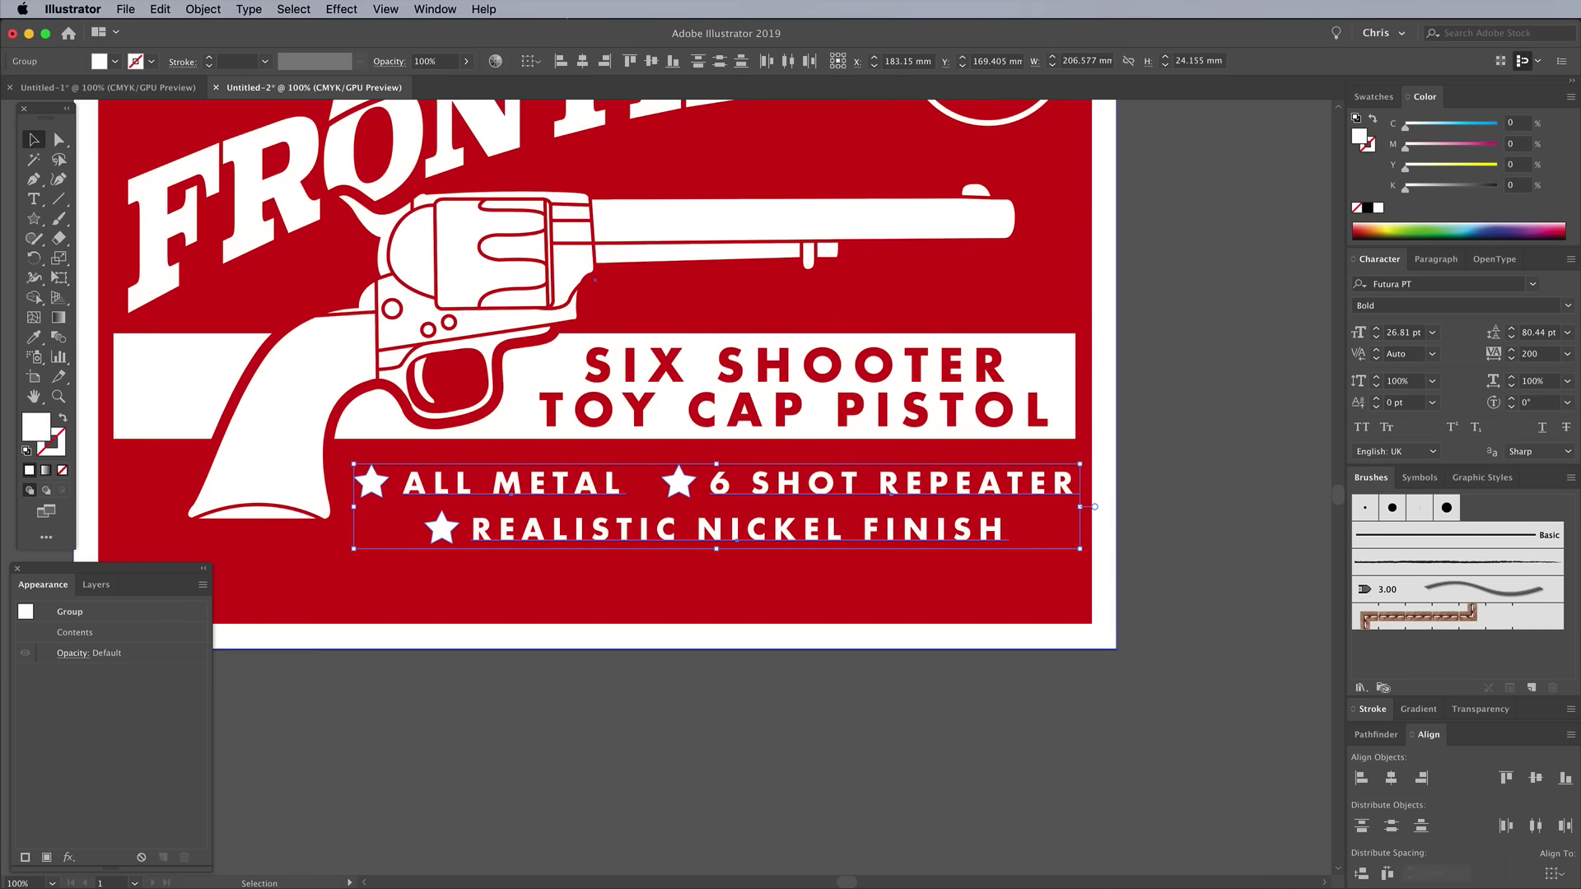
left_click(1169, 544)
left_click_drag(865, 529, 998, 717)
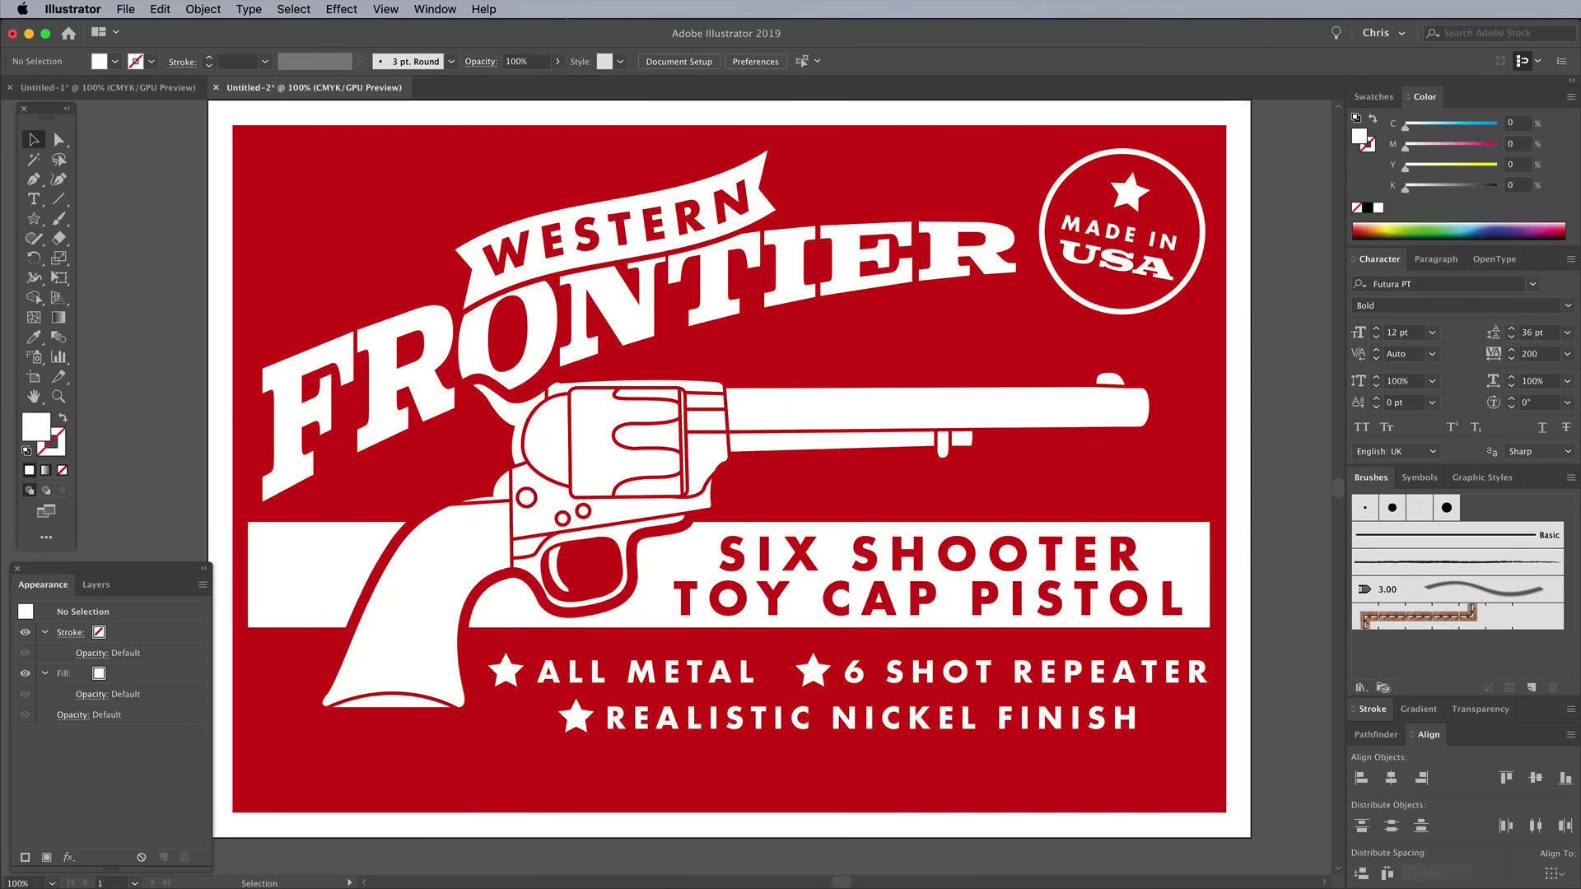
Step: Unlock all objects and shorten the red background and white border to 197.203 mm tall
left_click(200, 9)
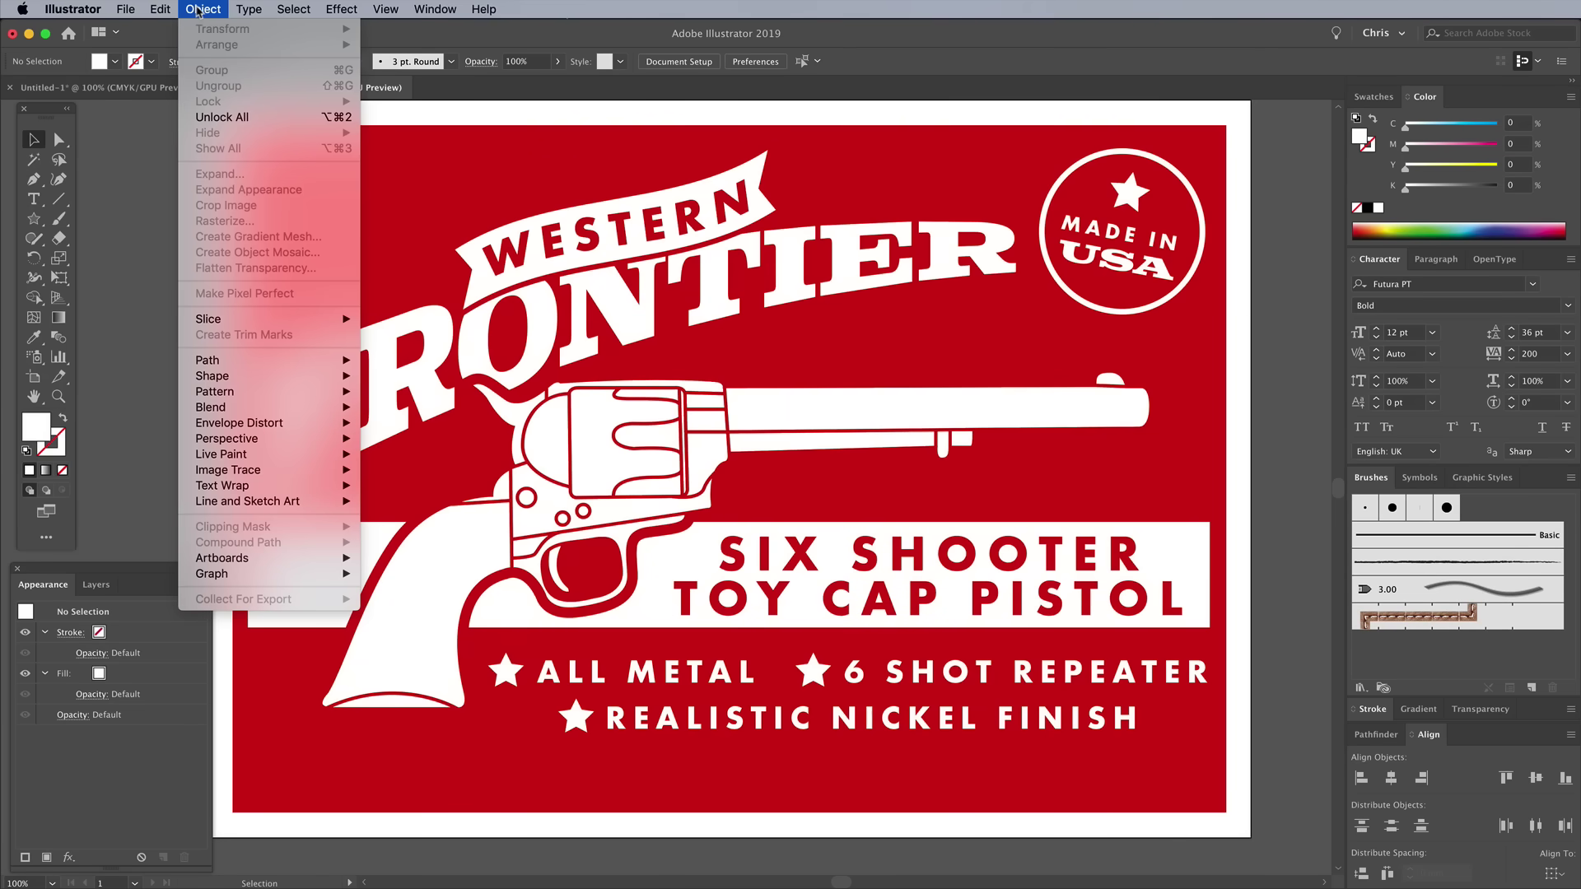
left_click(223, 117)
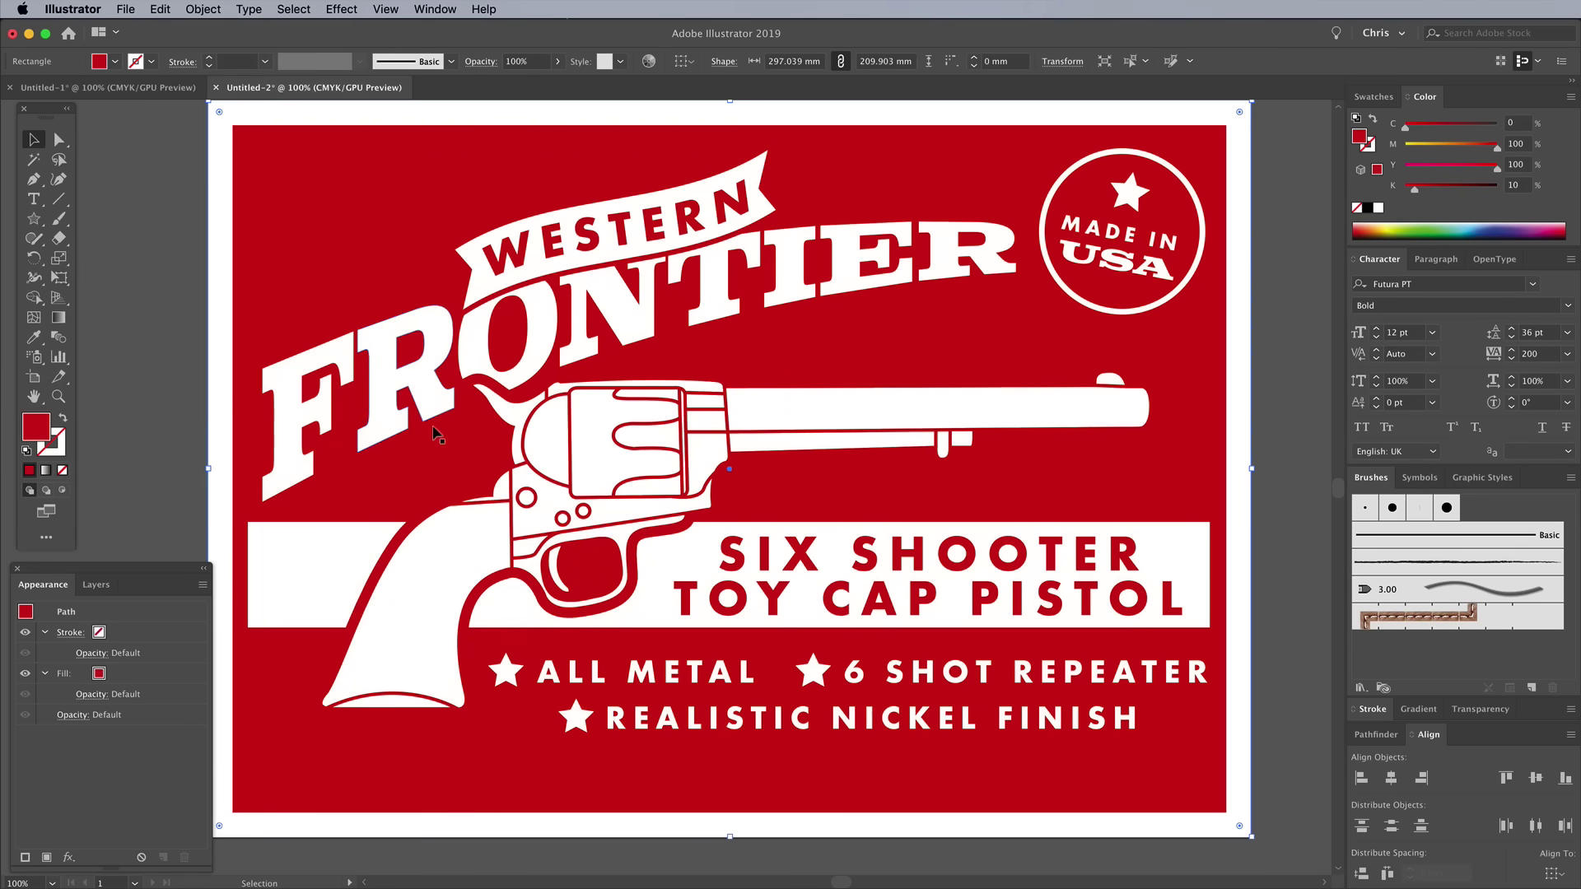
left_click(731, 834, "shift")
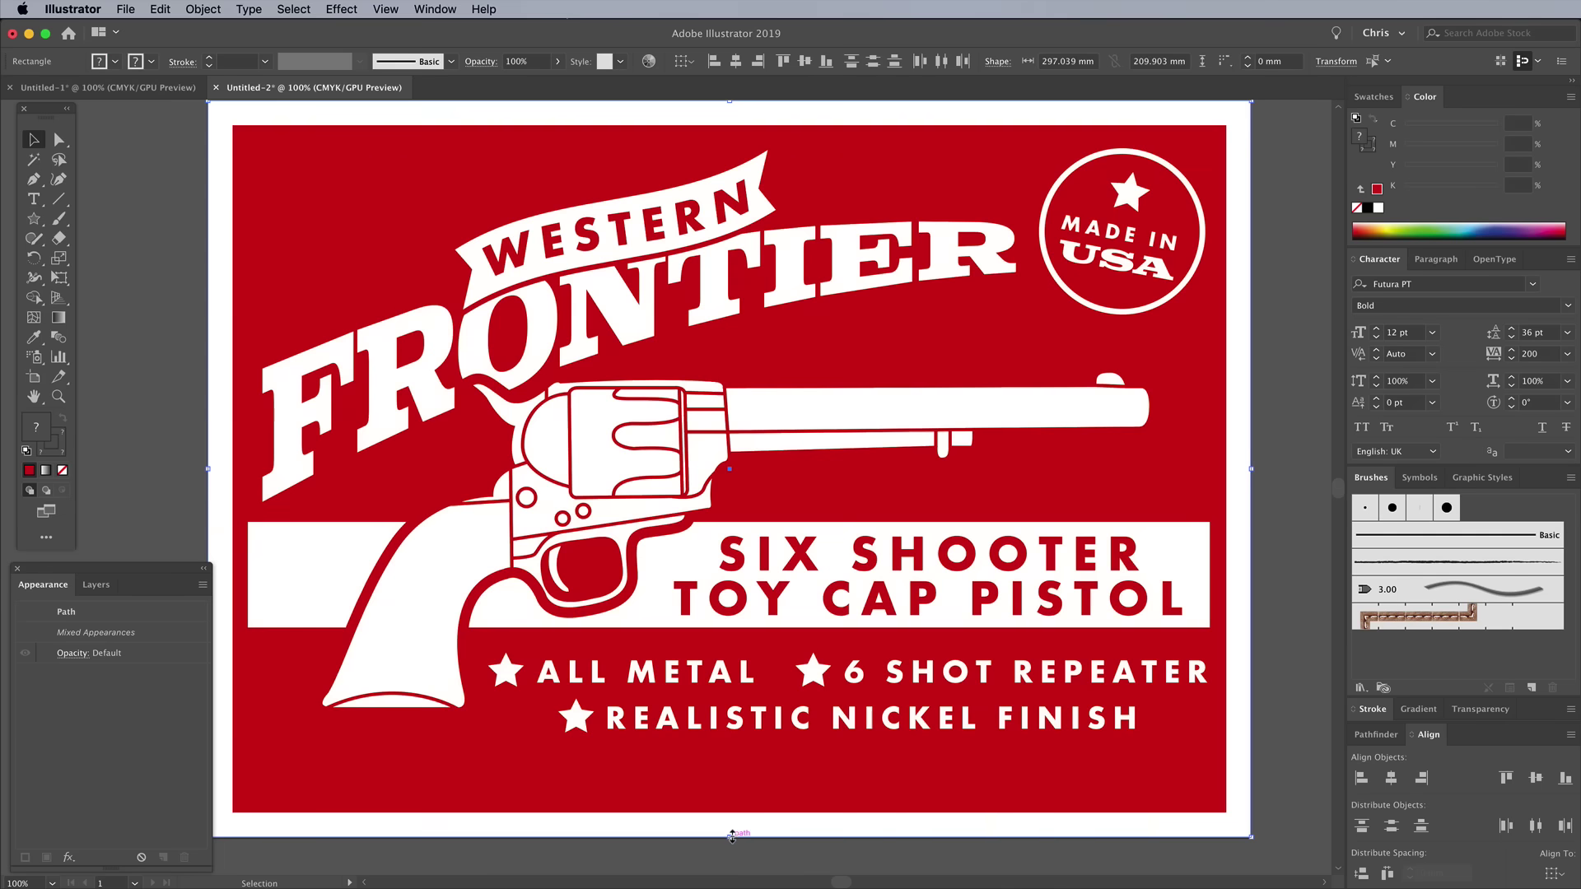
left_click_drag(731, 837, 733, 792)
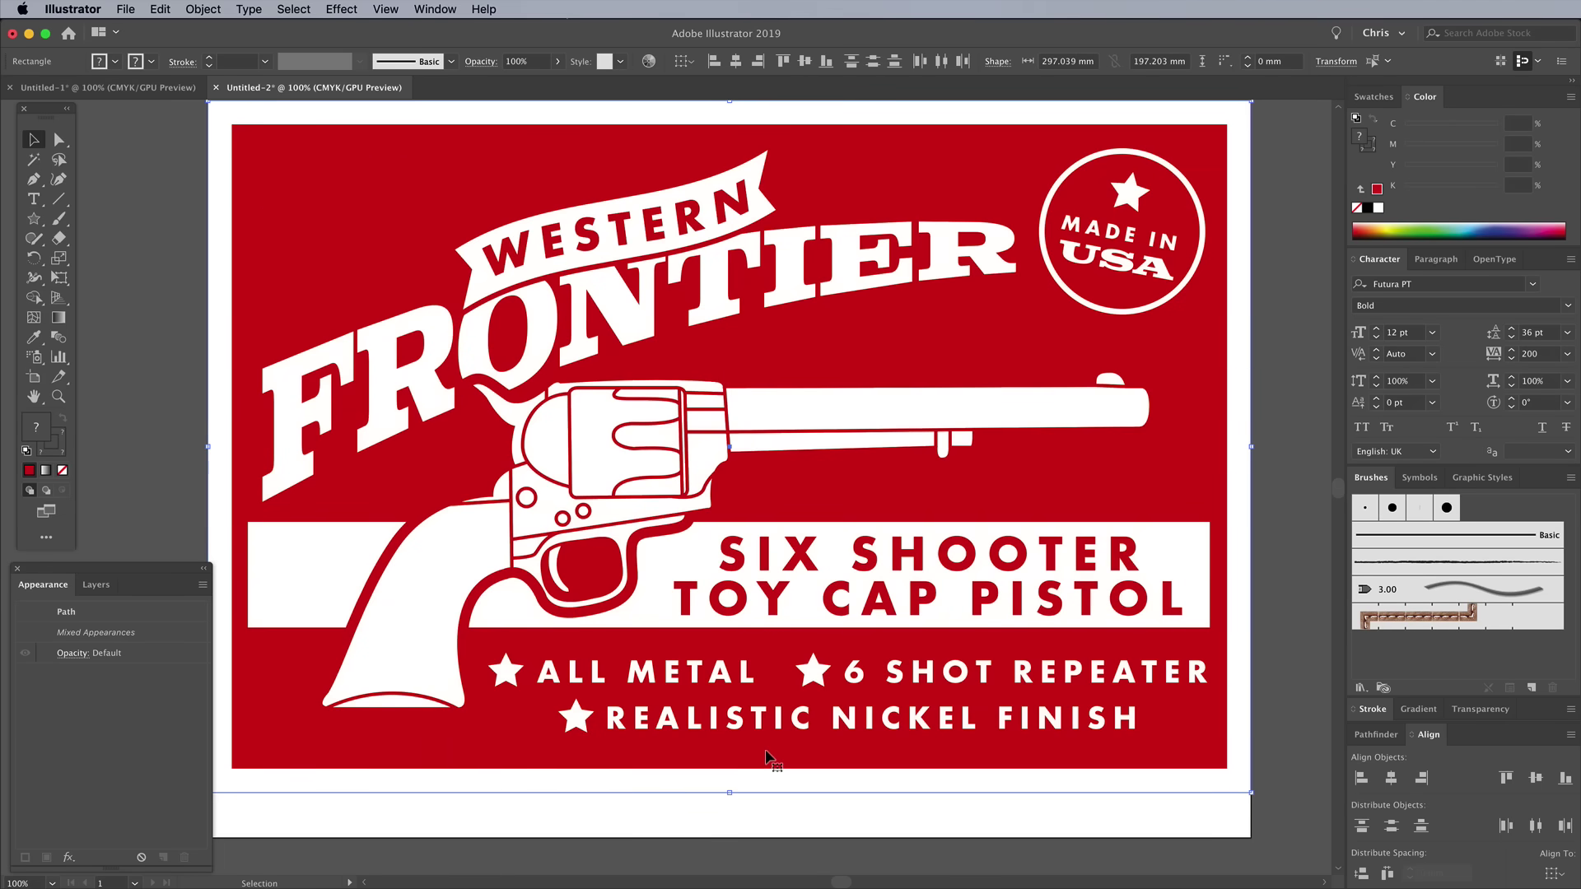
left_click(1296, 581)
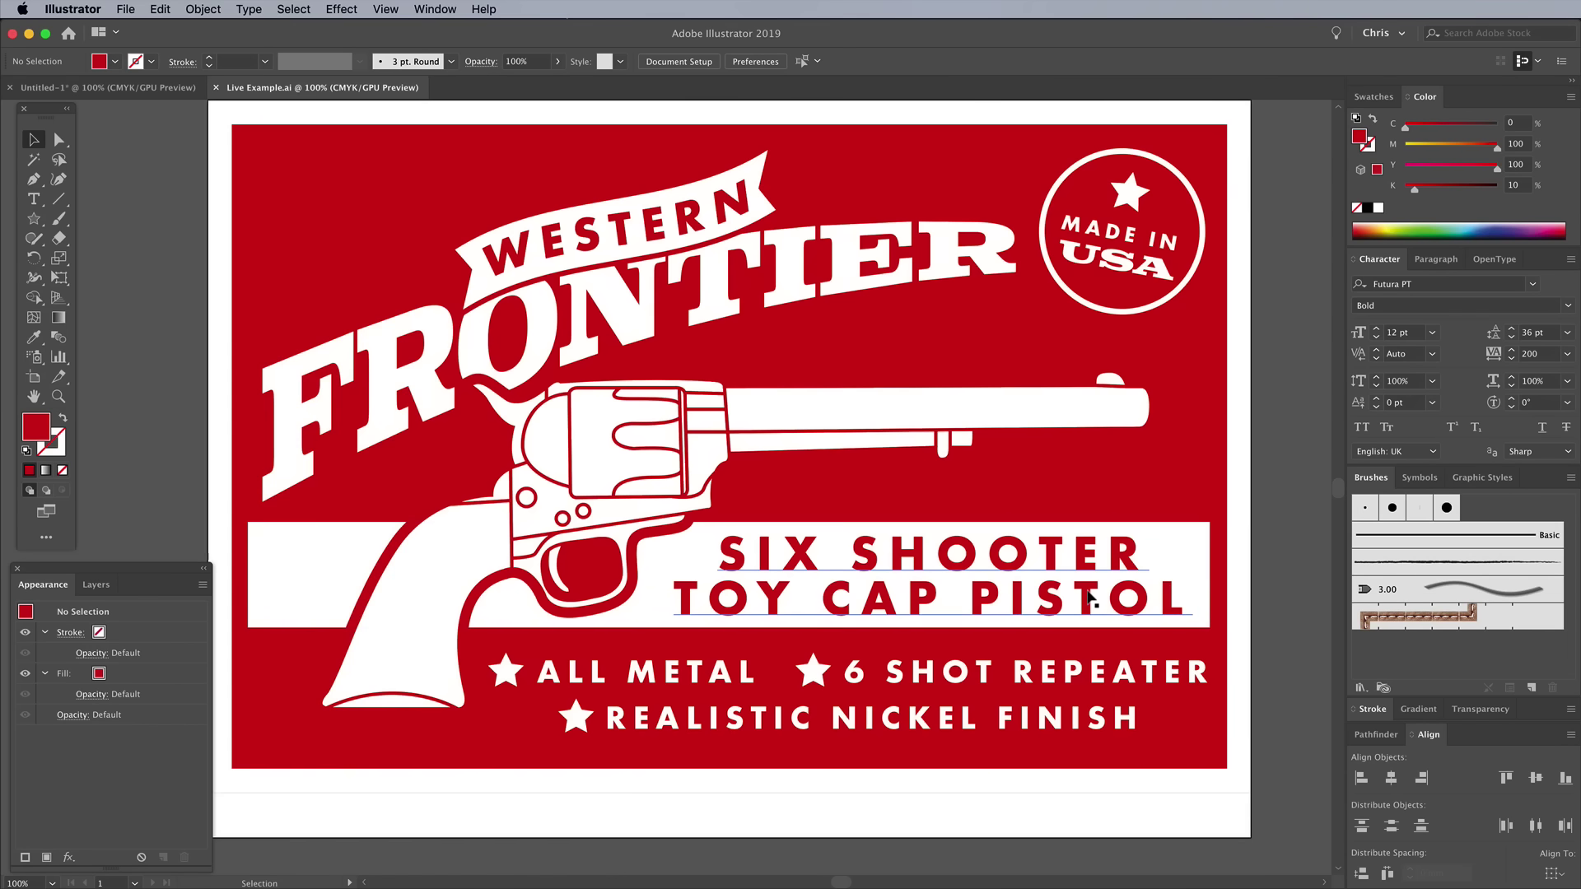
Step: Copy all of the packaging artwork in Illustrator
key("super+a")
left_click(154, 10)
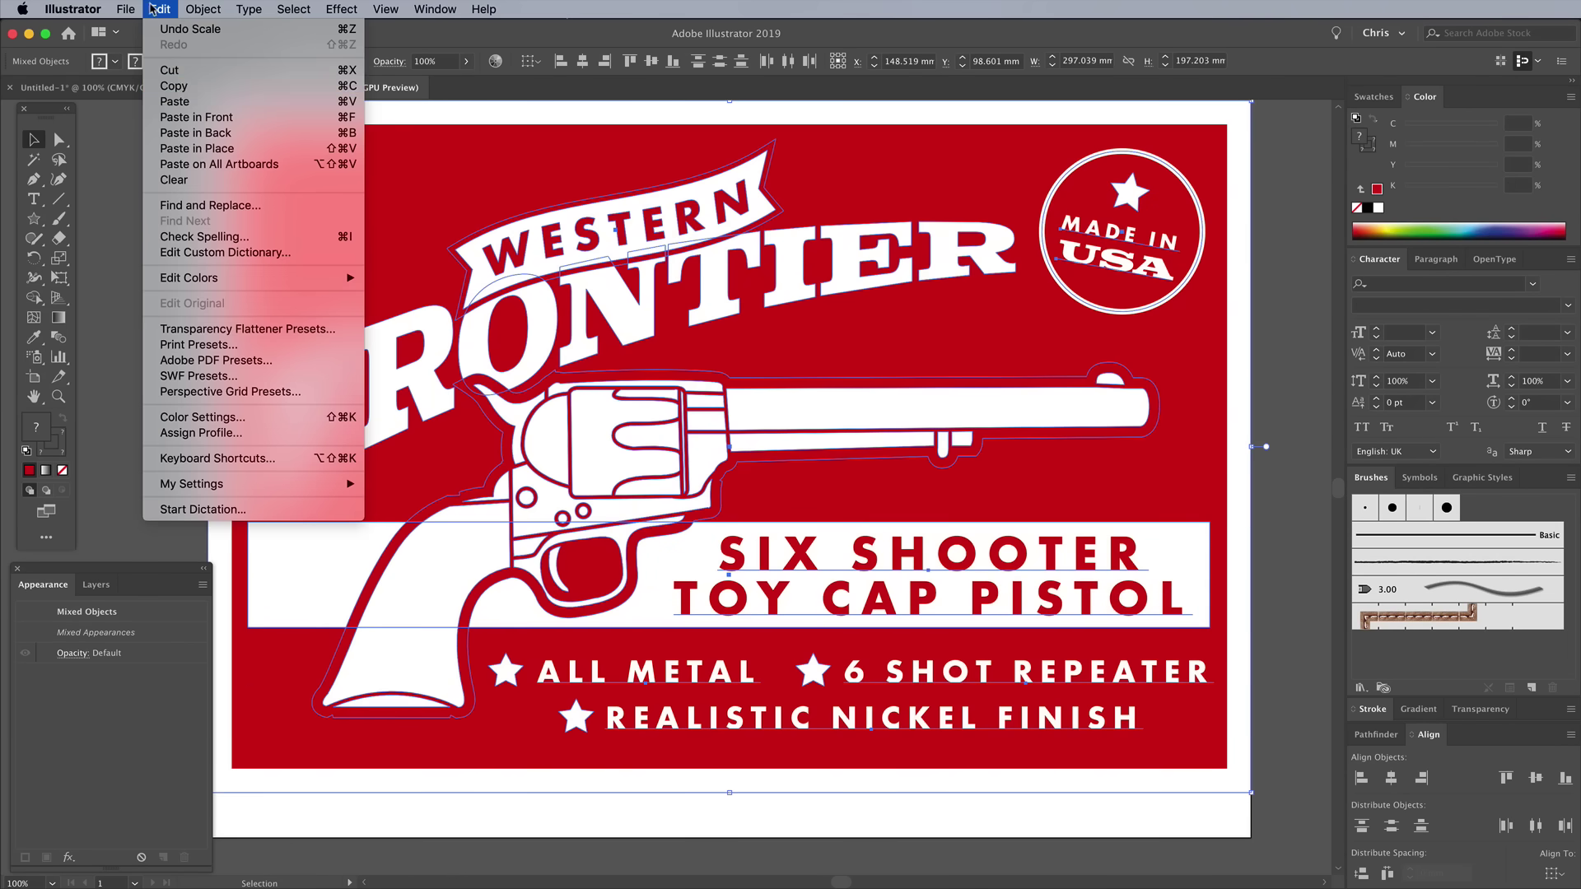
left_click(175, 88)
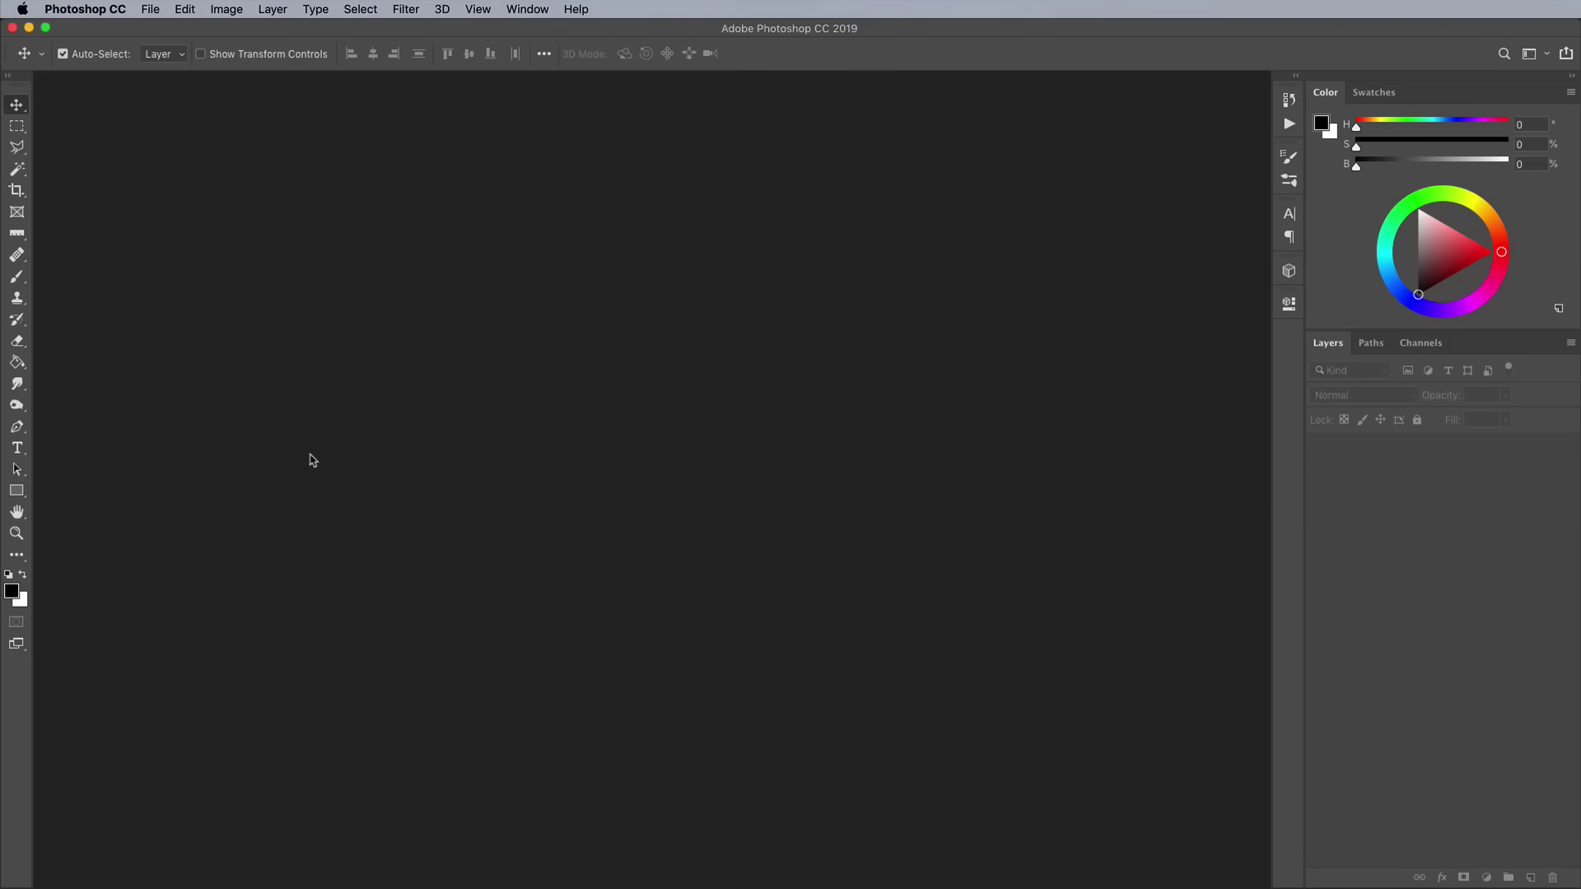
Step: Create a new blank Photoshop document and resize it to 2000 pixels wide
left_click(151, 9)
left_click(161, 29)
left_click(950, 346)
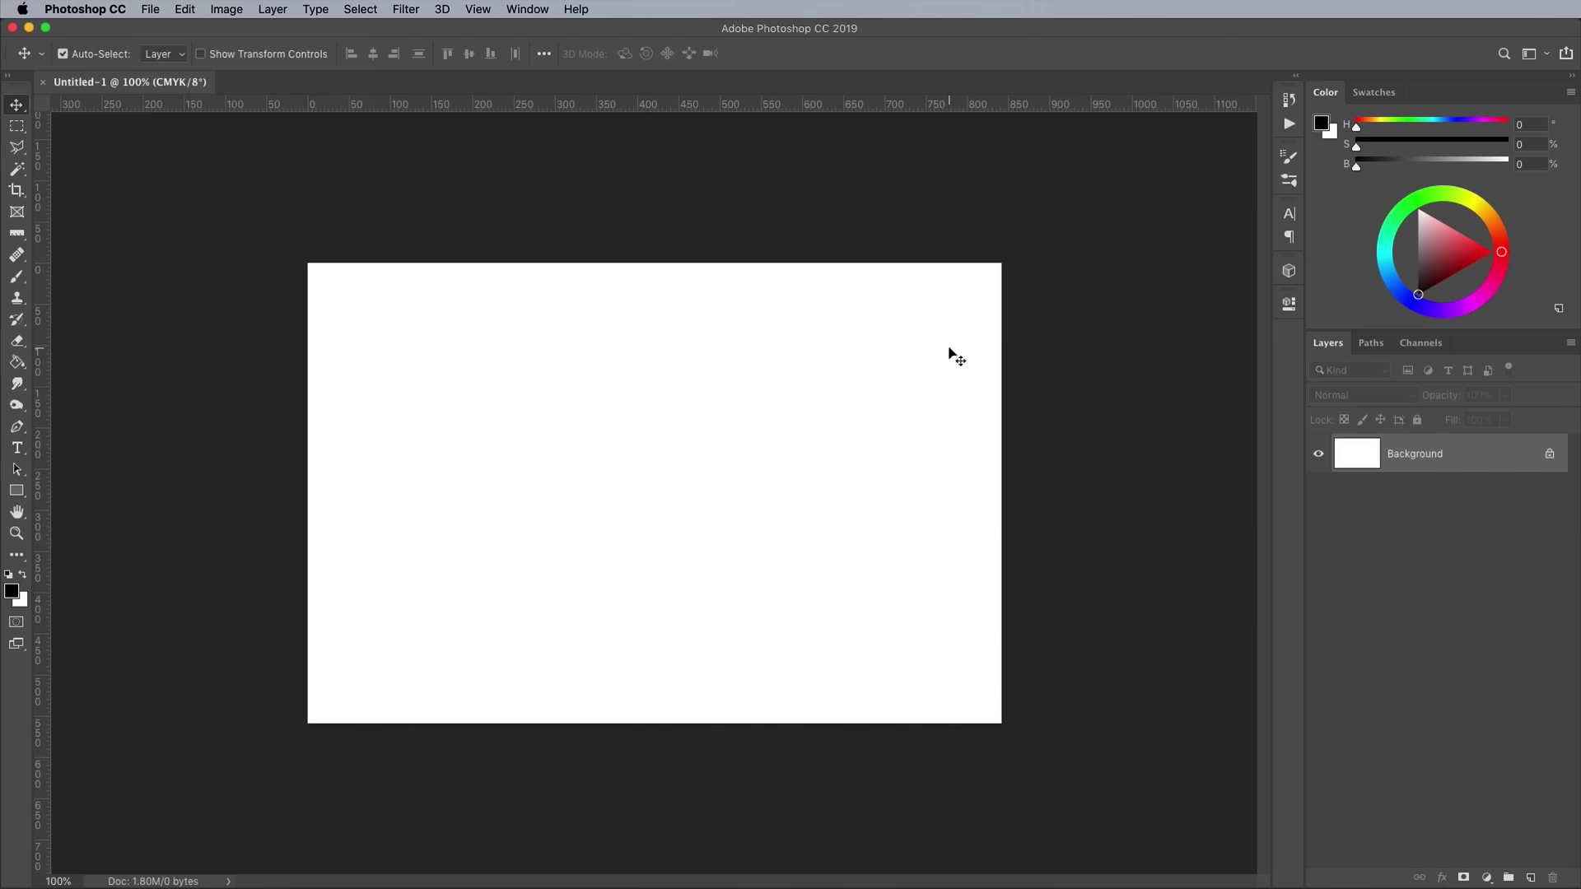
left_click(225, 9)
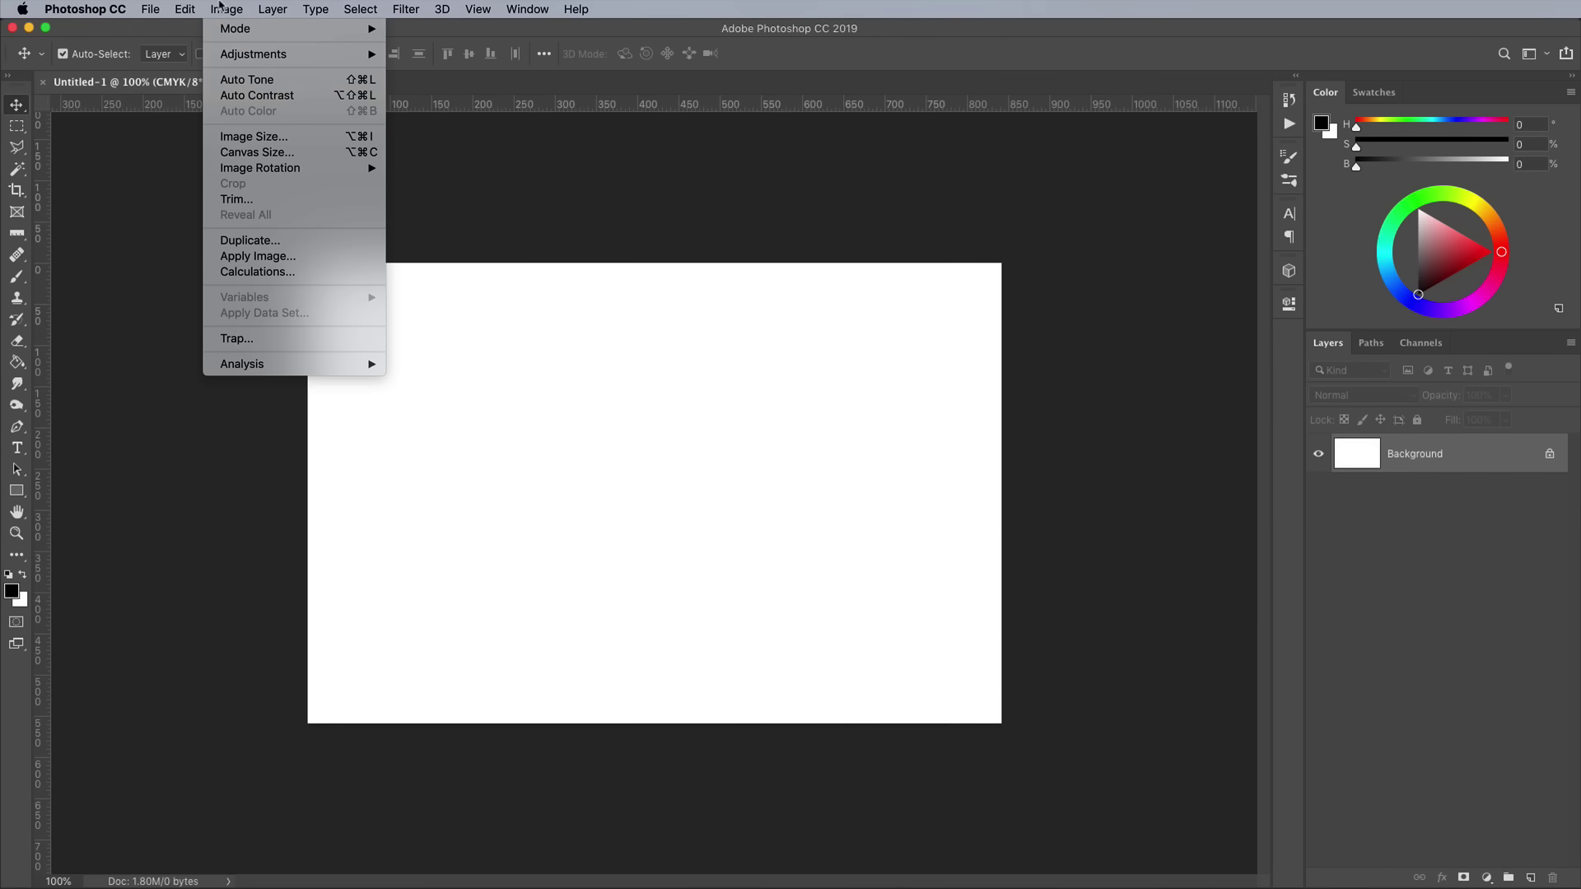
left_click(255, 136)
type("2000")
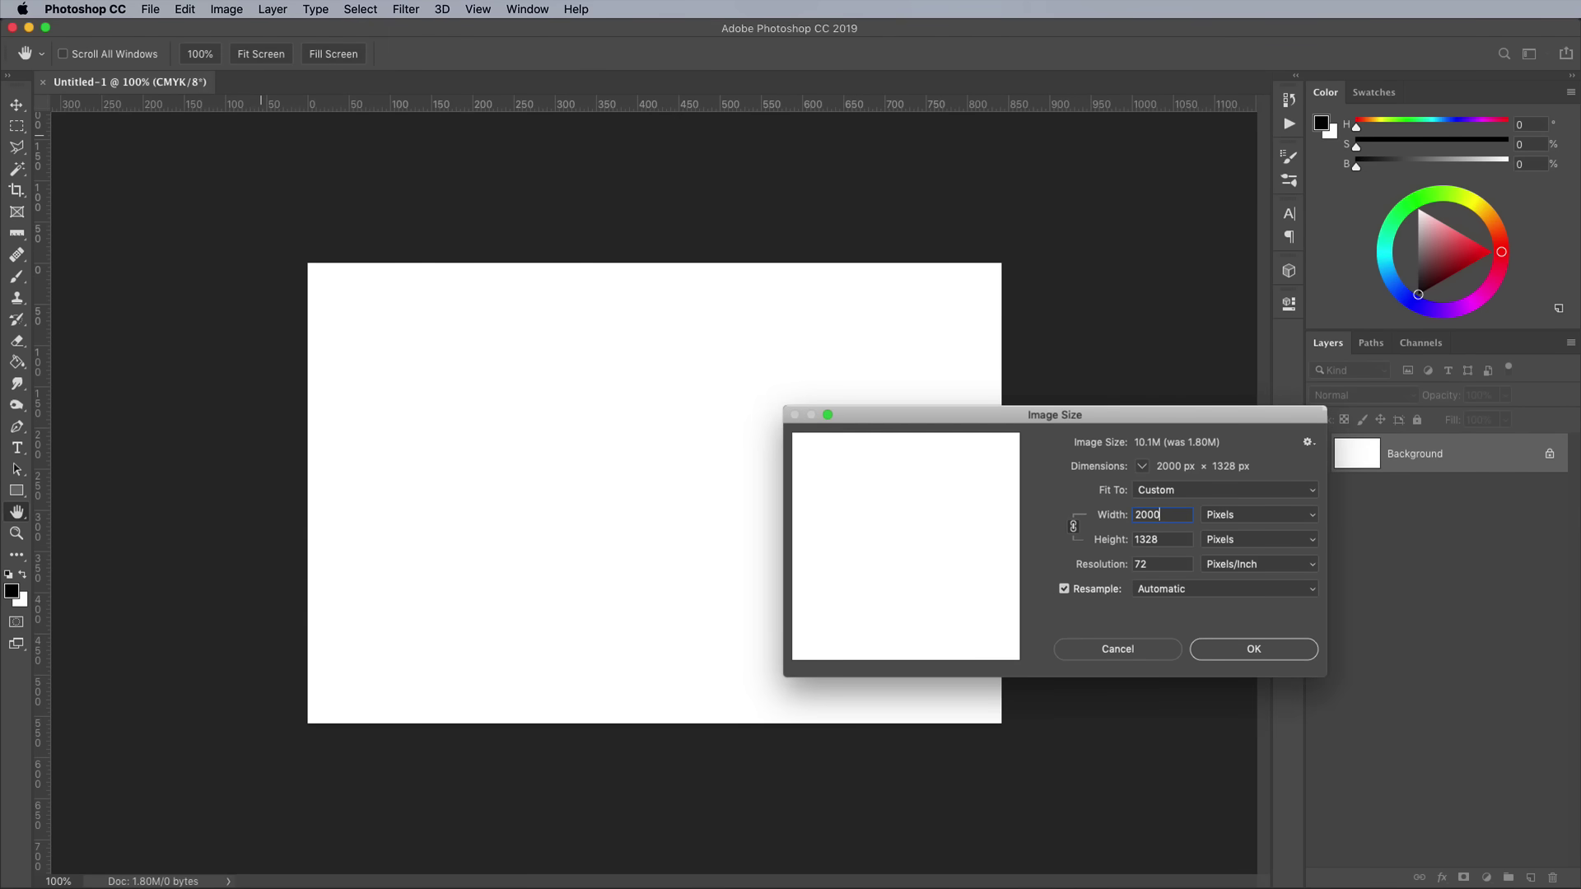
key("Return")
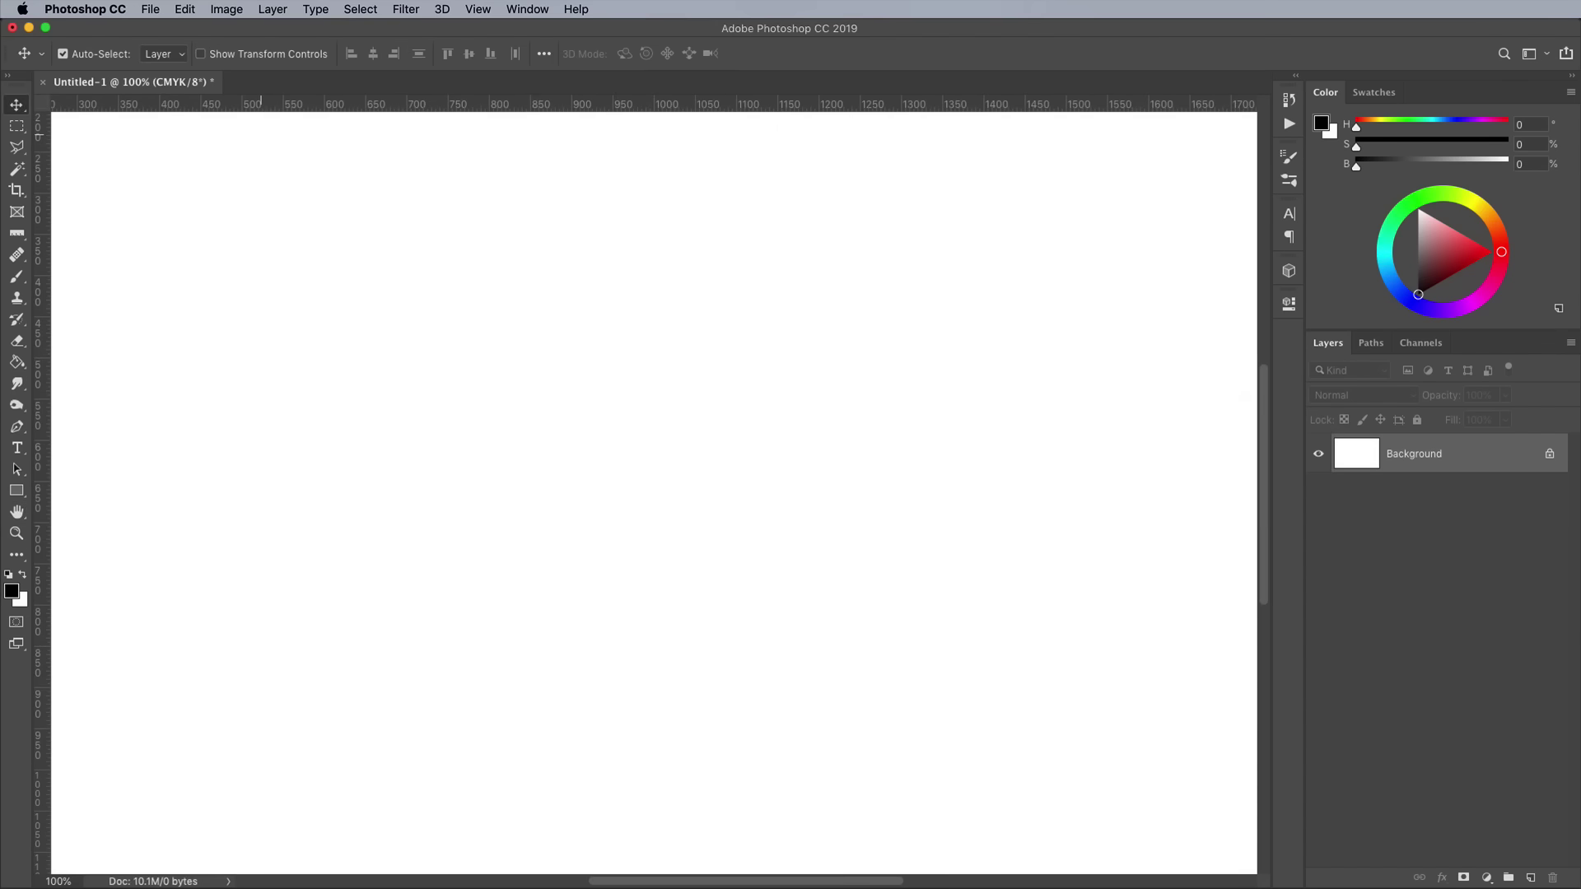
key("super+minus")
key("super+minus")
key("super+minus")
key("super+minus")
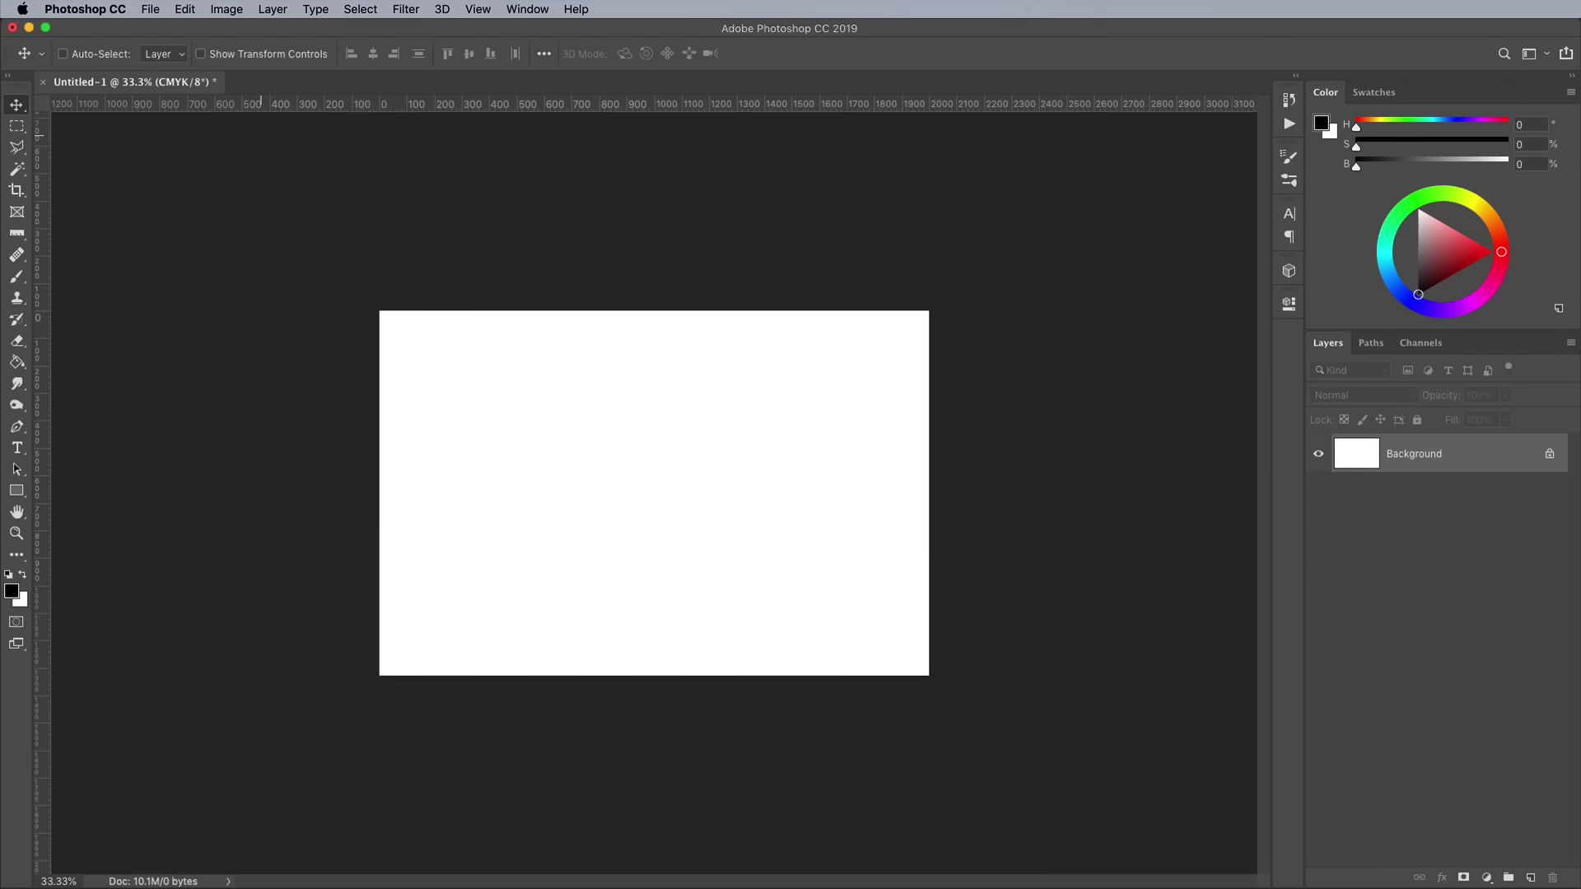
key("super+plus")
key("super+plus")
key("super+plus")
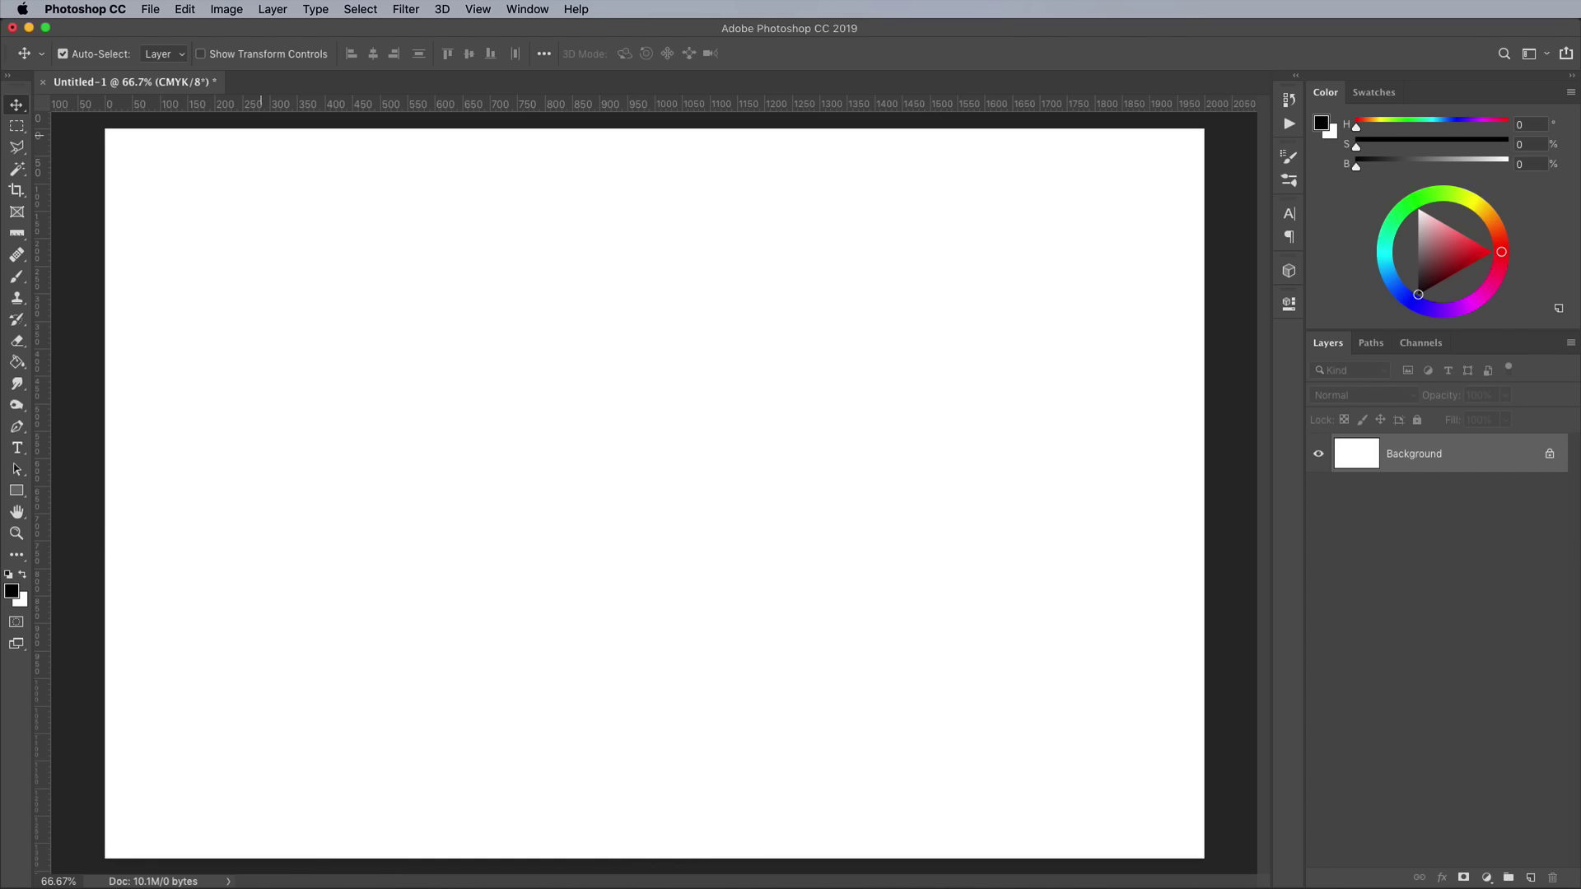
Step: Paste the packaging artwork into Untitled-1 and scale it to about 237% to fill the canvas
key("super+v")
left_click(1126, 490)
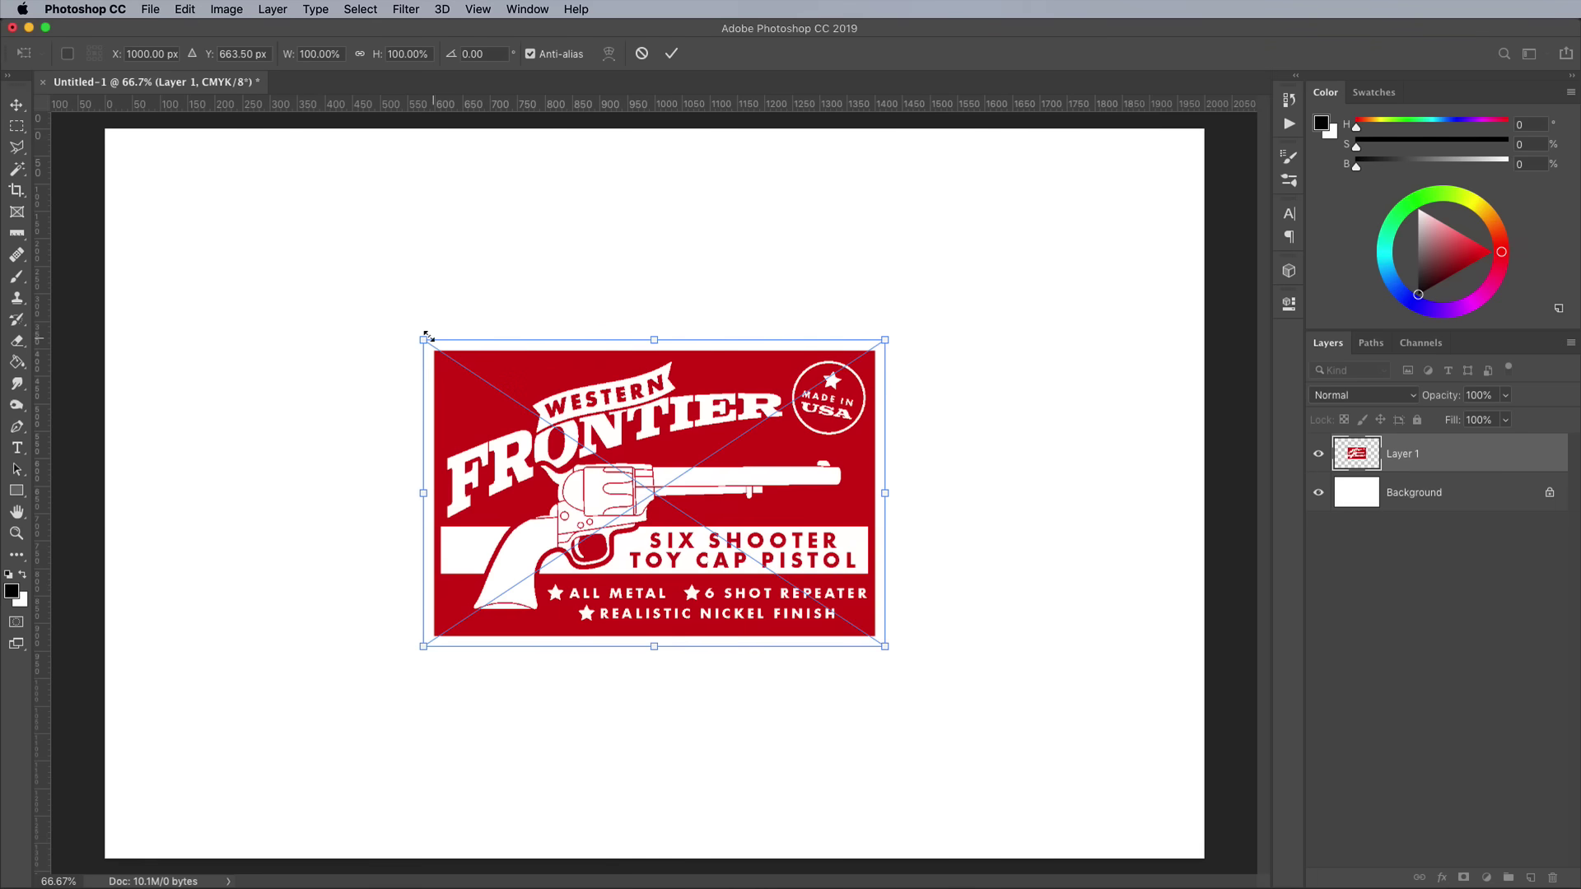
left_click_drag(425, 336, 100, 126)
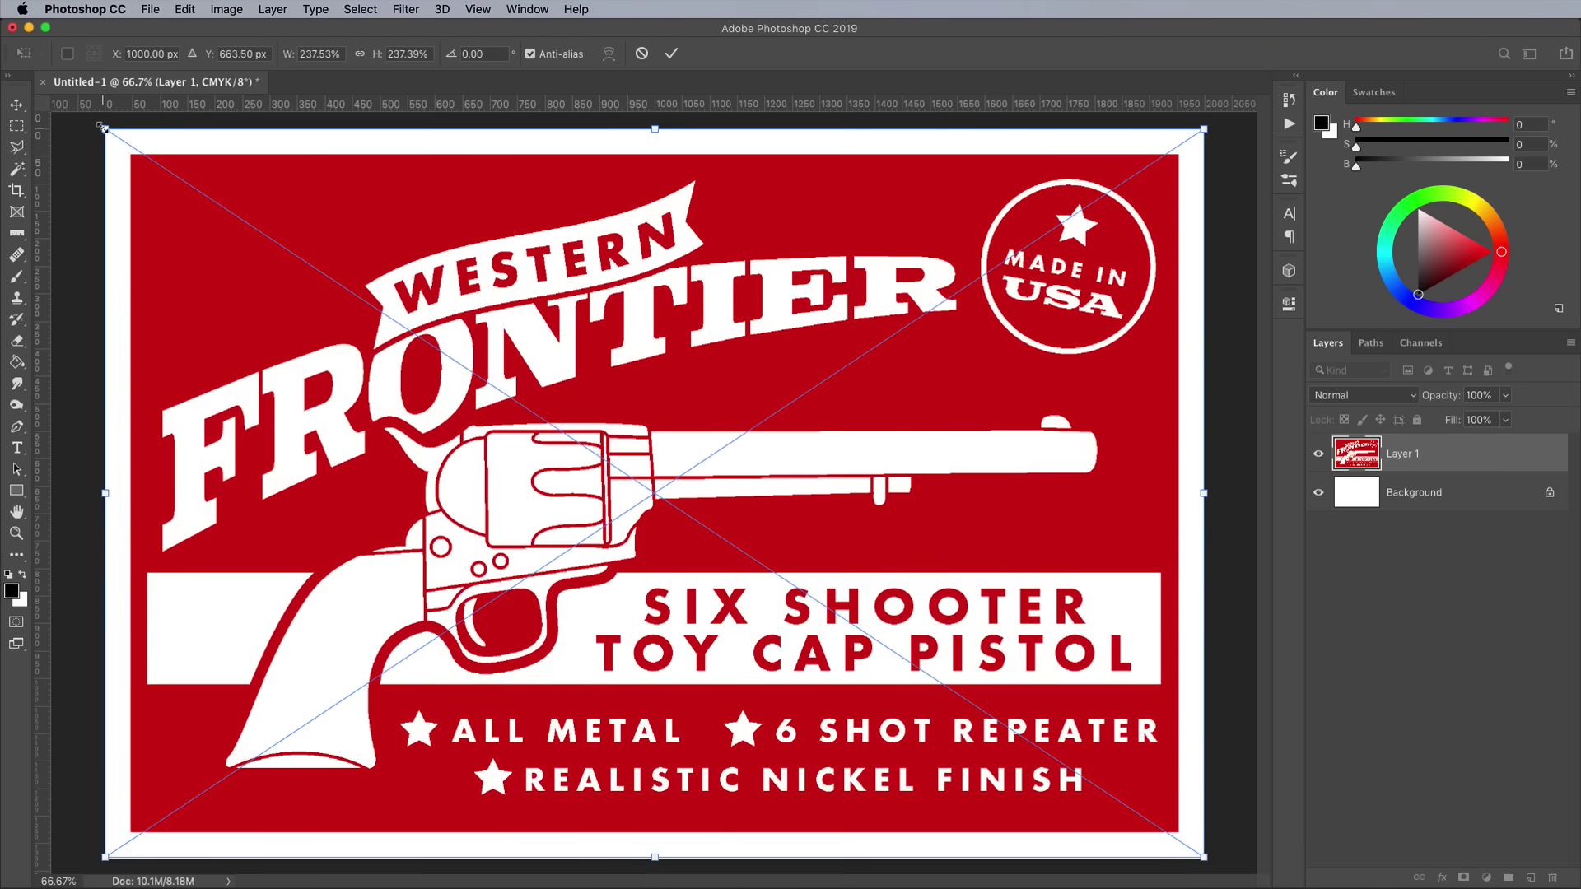
key("Return")
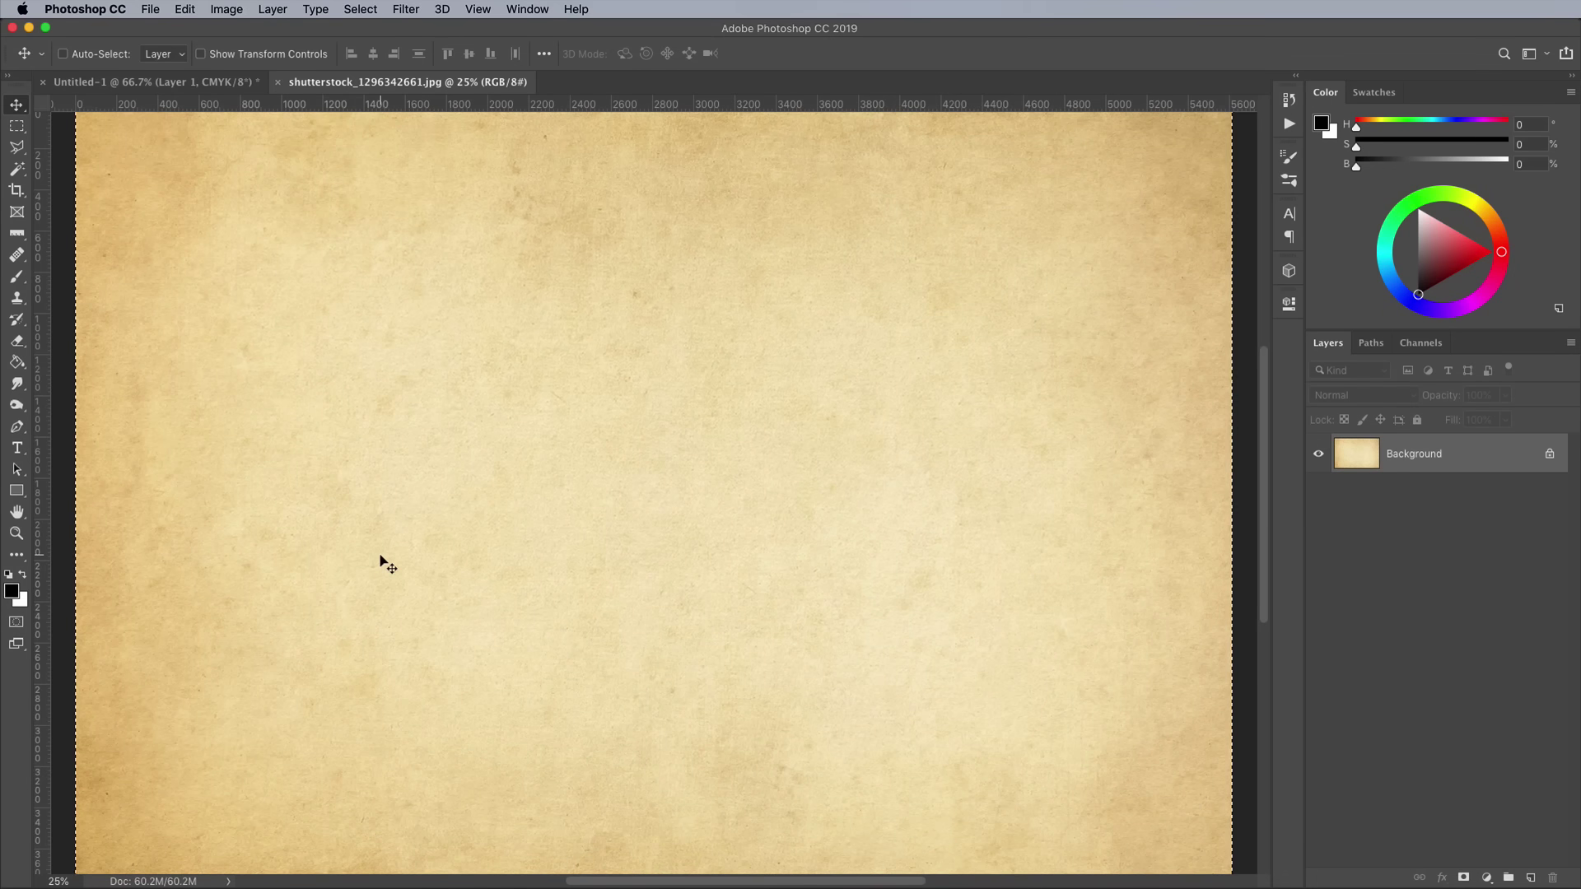
Step: Copy the paper texture, paste it into Untitled-1, and scale it to cover the poster
key("super+a")
key("super+w")
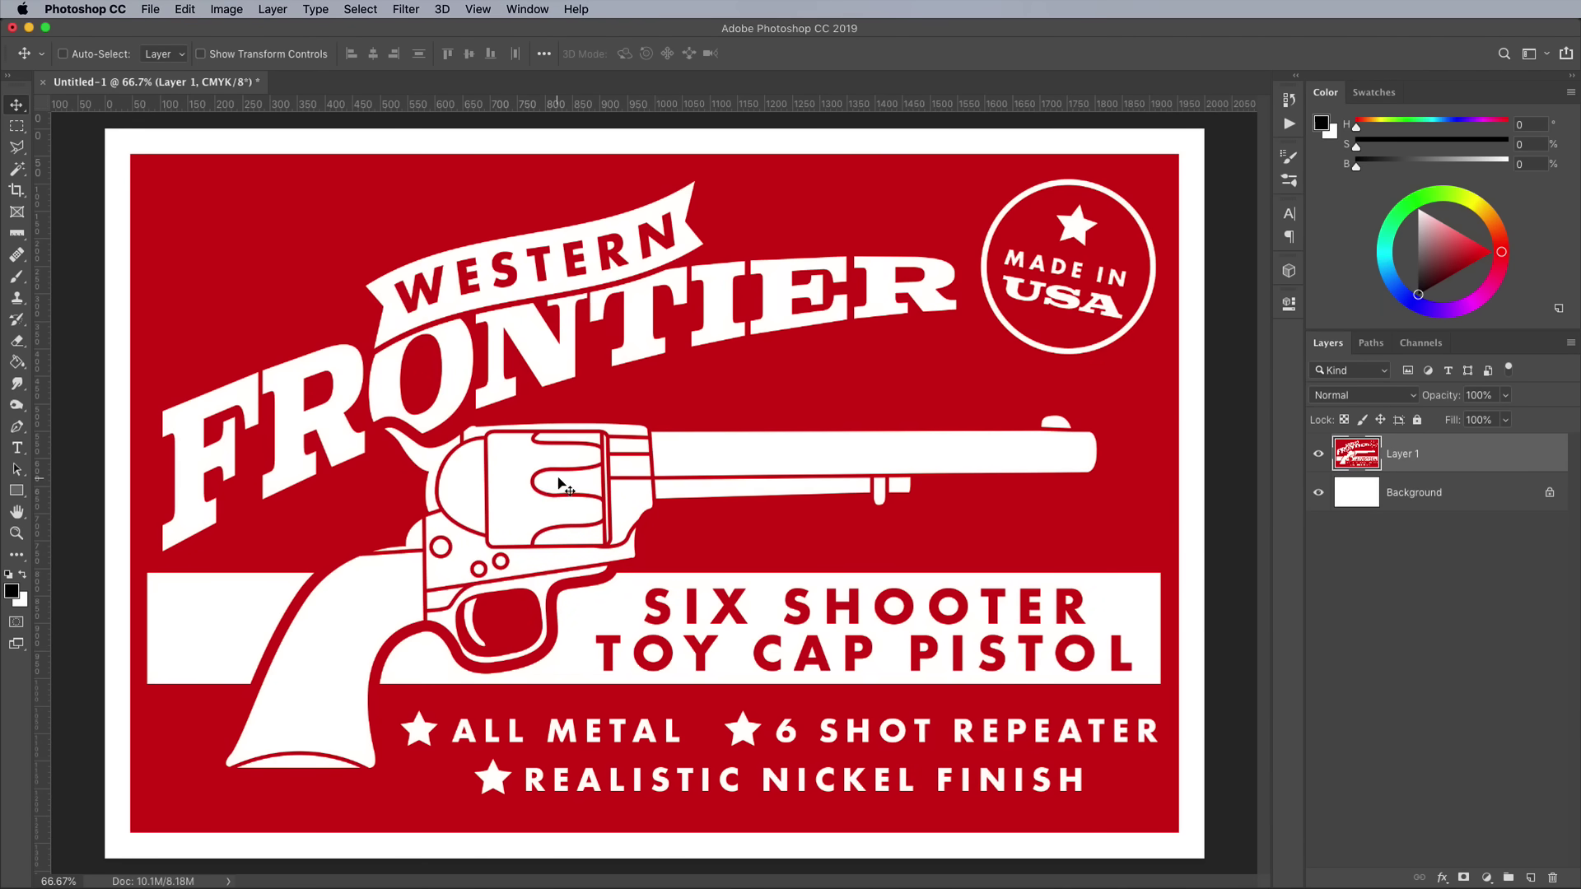
key("super+v")
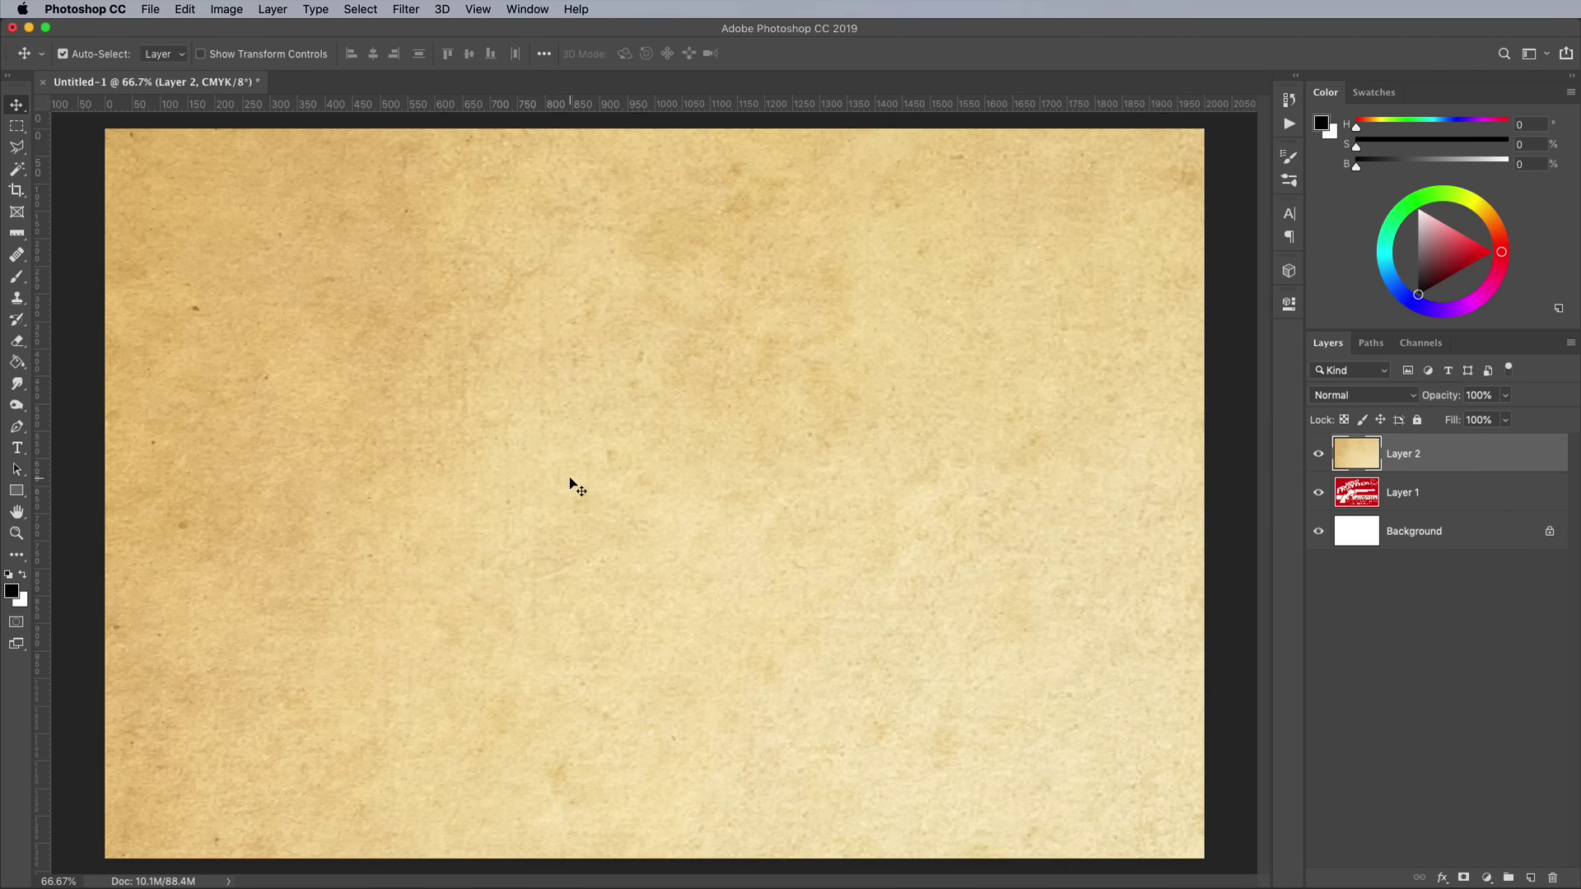
key("super+minus")
key("super+minus")
key("super+minus")
key("super+minus")
key("super+t")
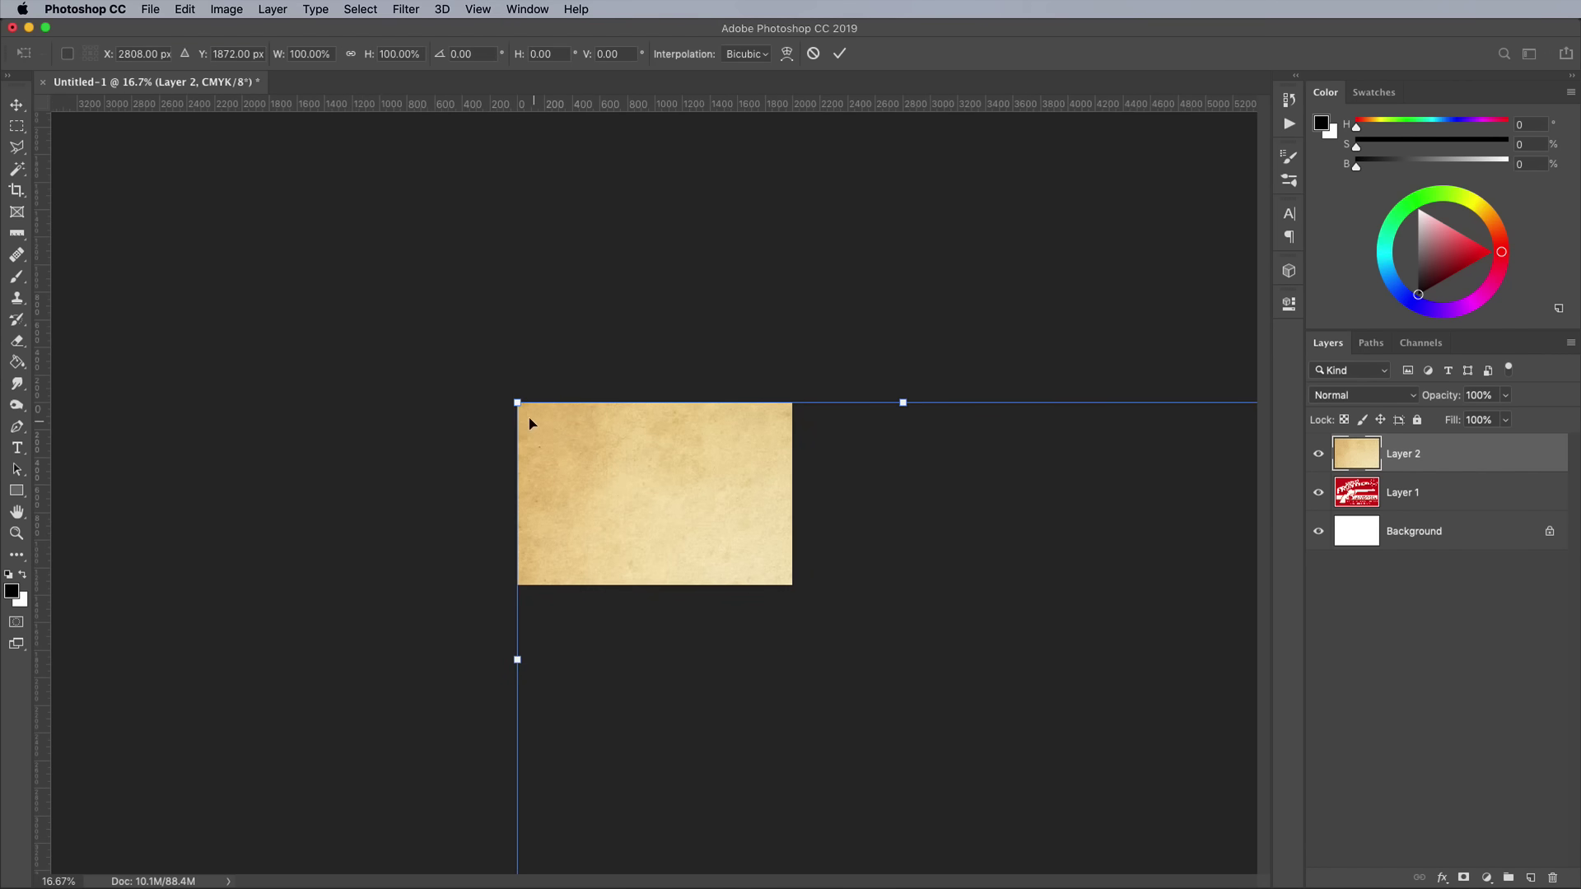
left_click_drag(517, 404, 873, 542)
left_click_drag(859, 629, 543, 428)
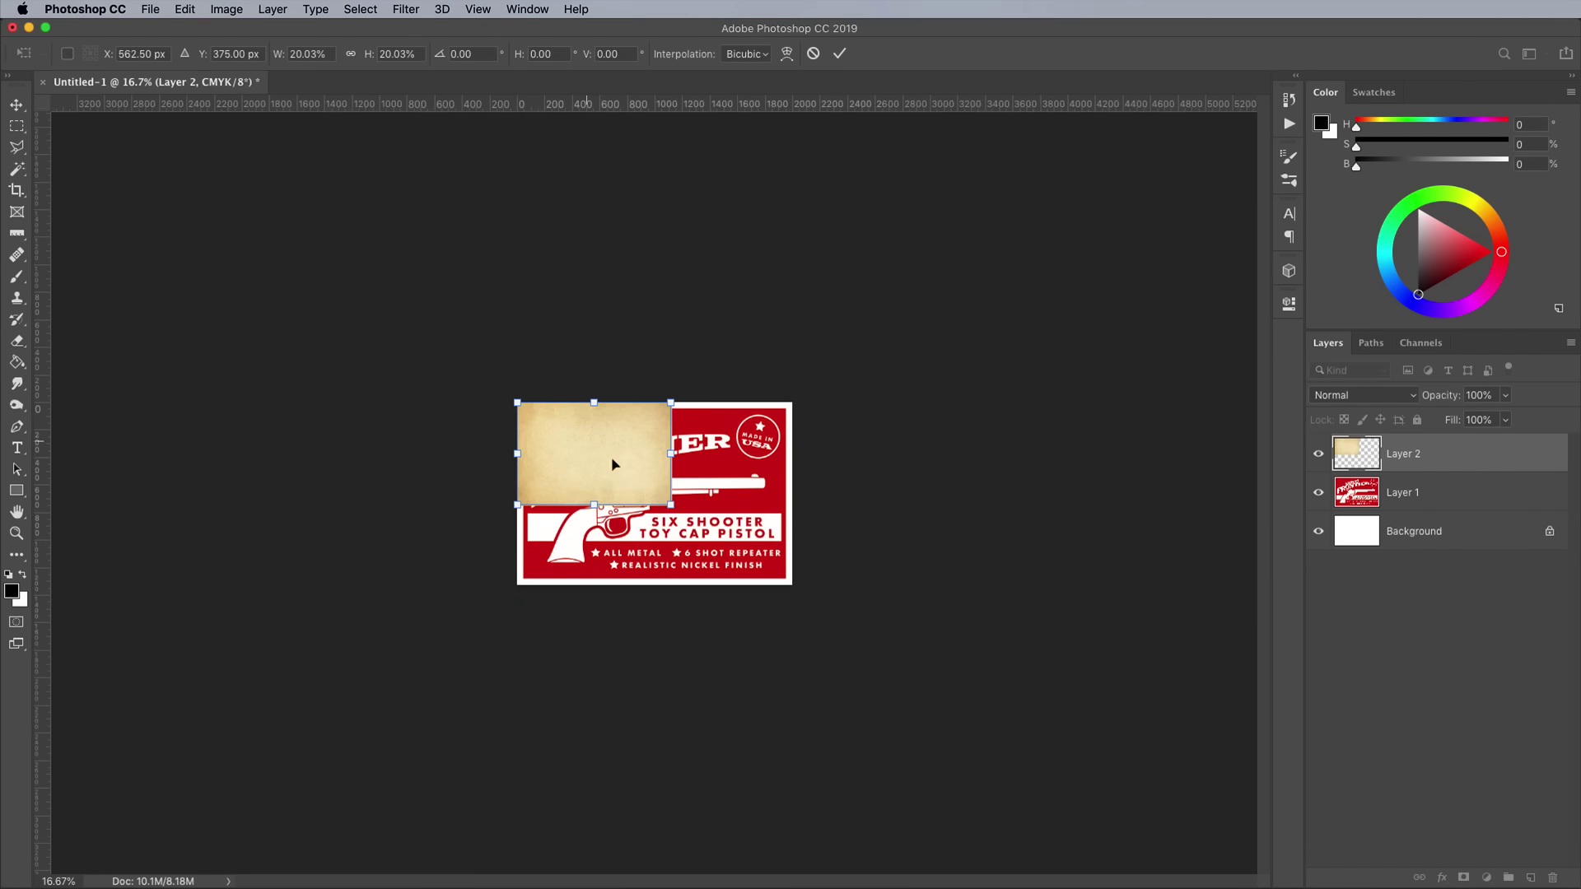
left_click_drag(671, 504, 793, 585)
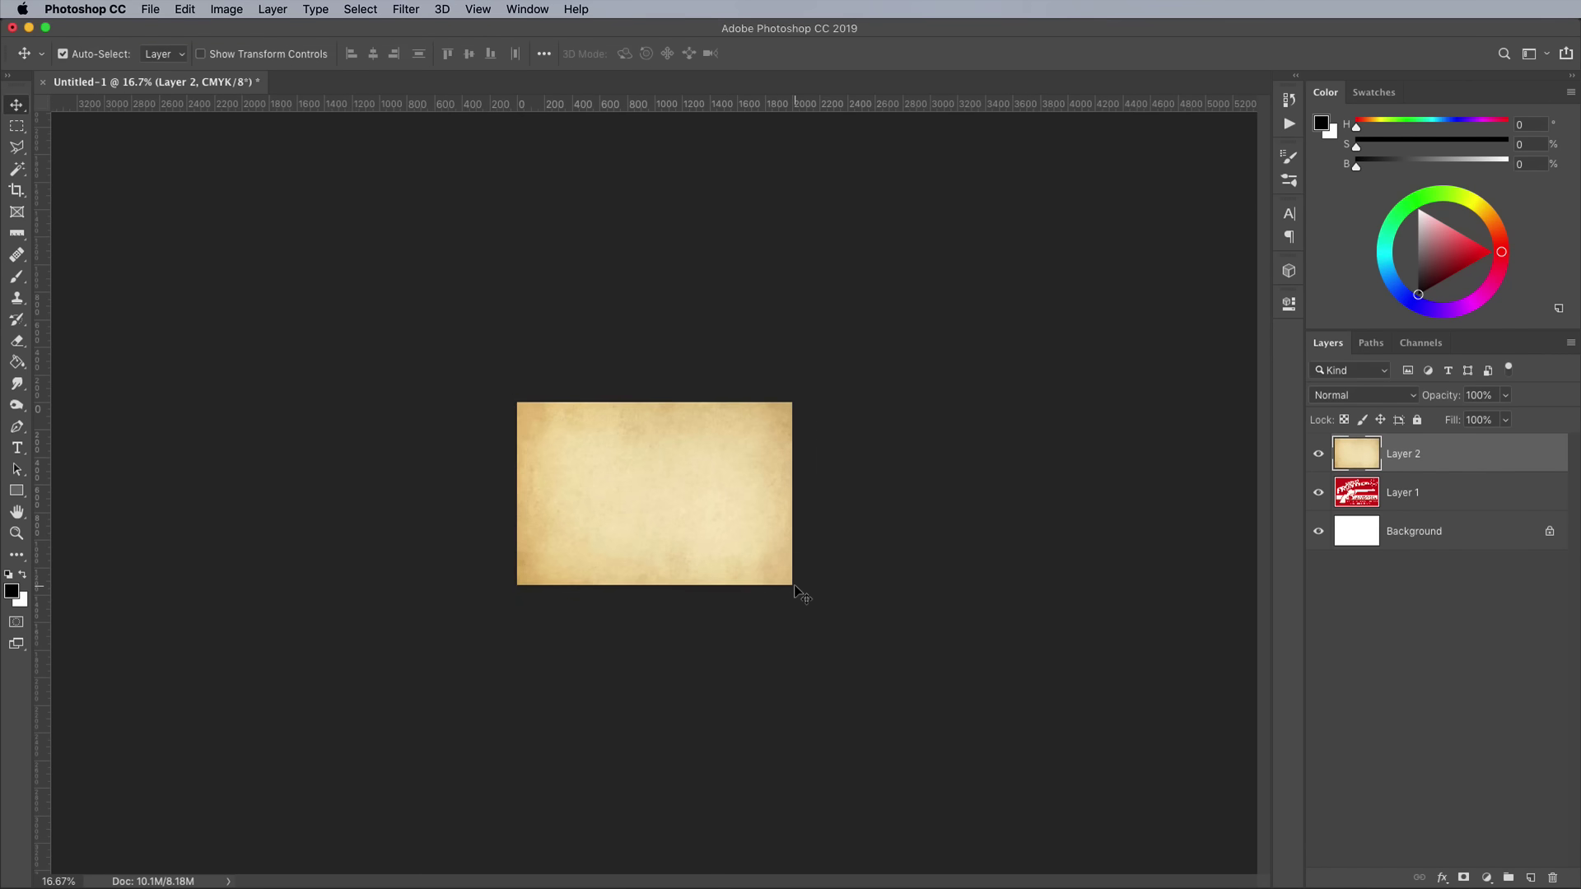
key("super+plus")
key("super+plus")
key("super+plus")
key("super+plus")
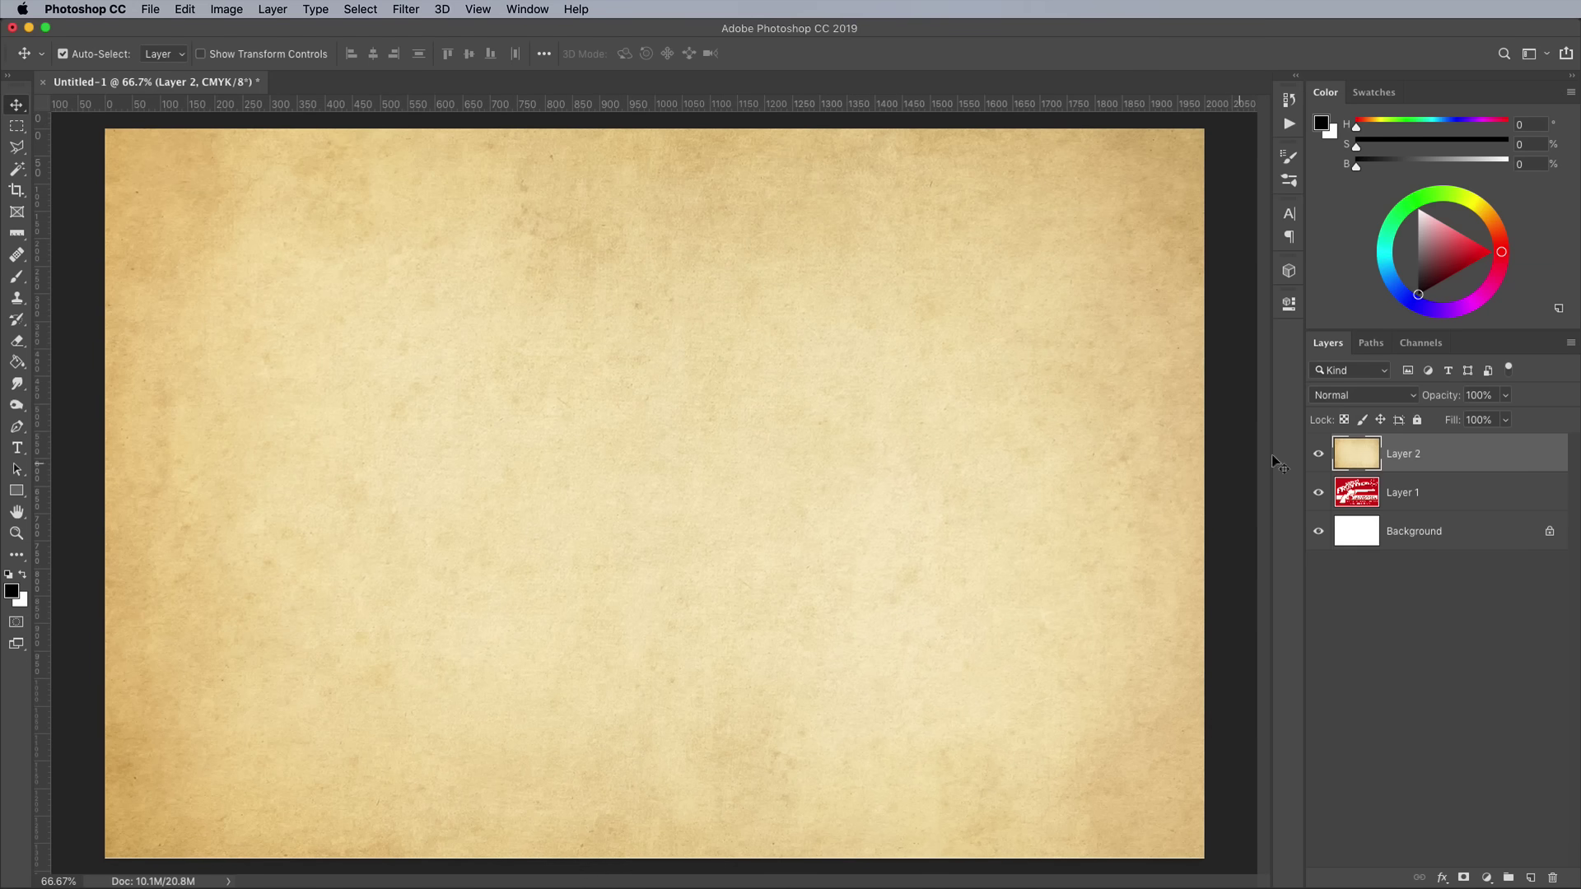
Step: Set the texture layer's blend mode to Multiply
left_click(1386, 397)
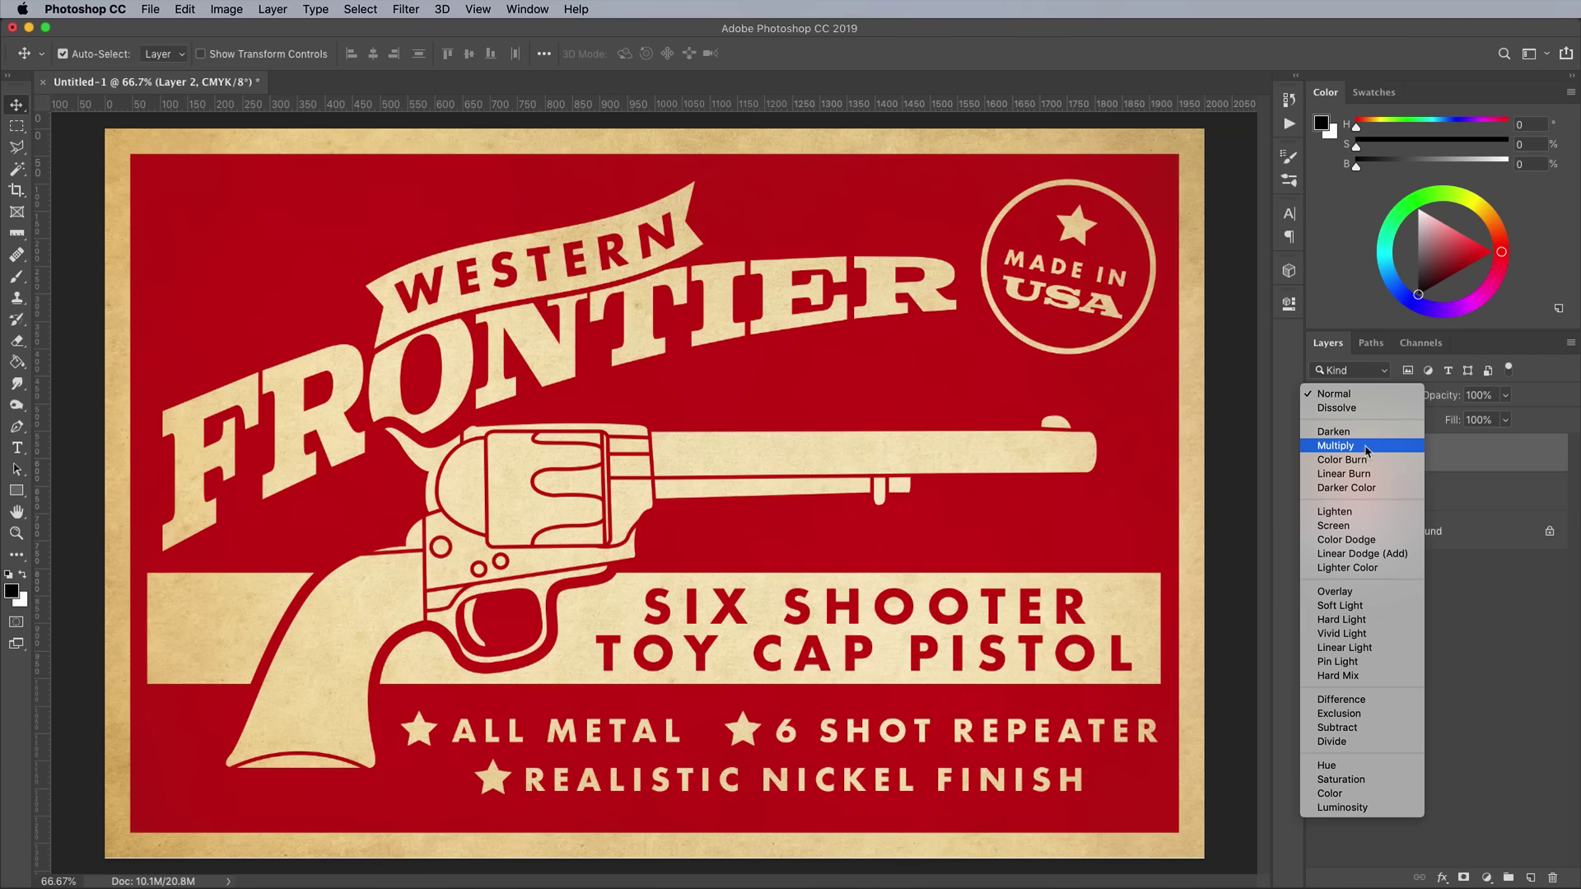
left_click(1366, 447)
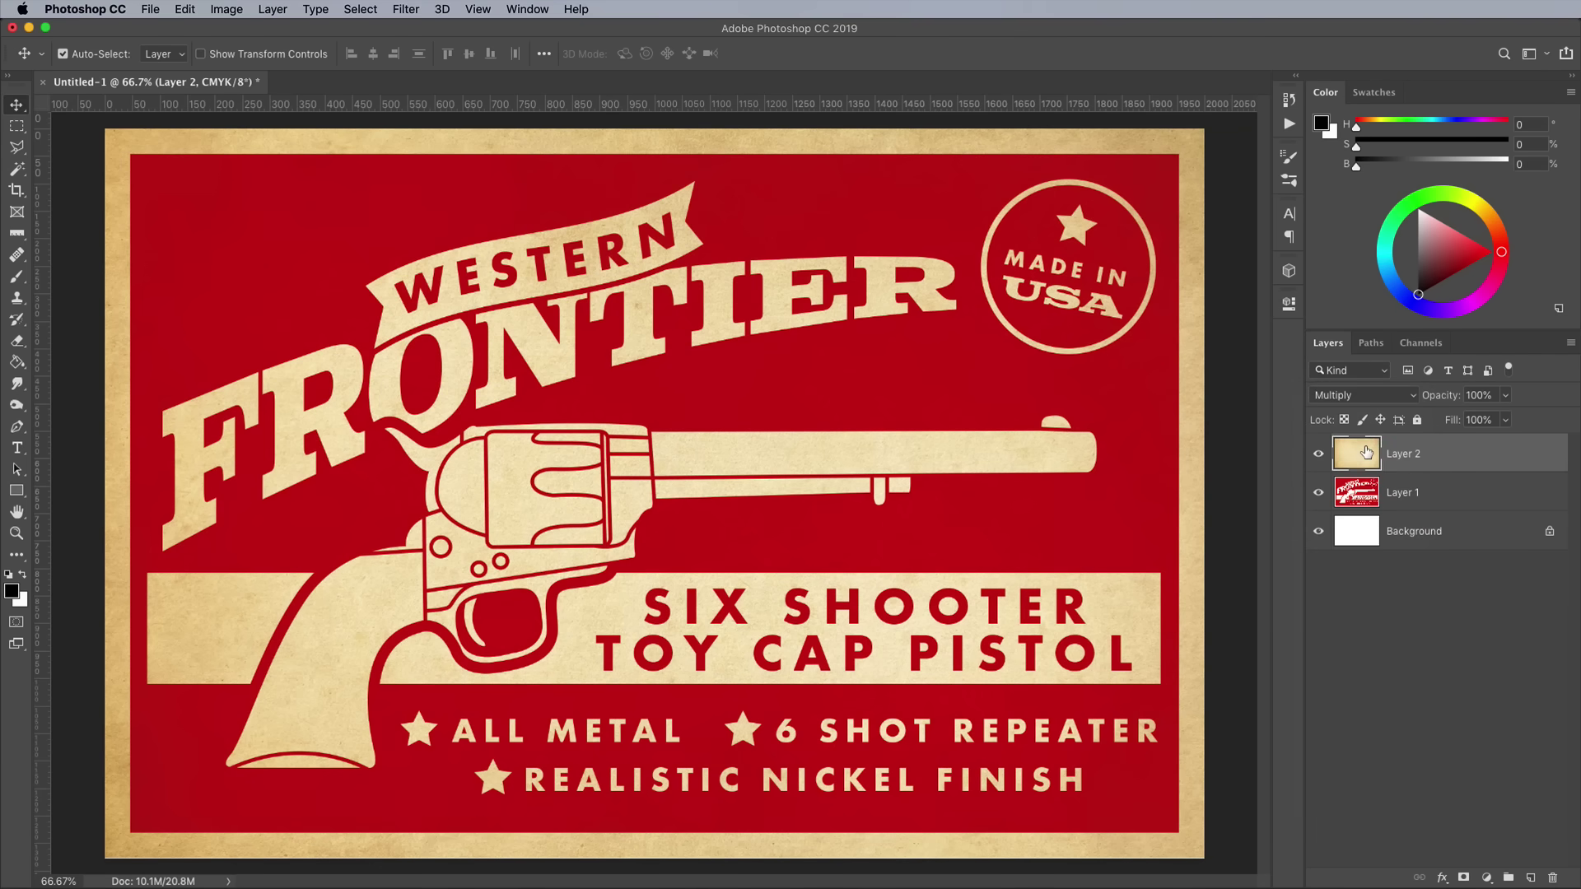
key("super+l")
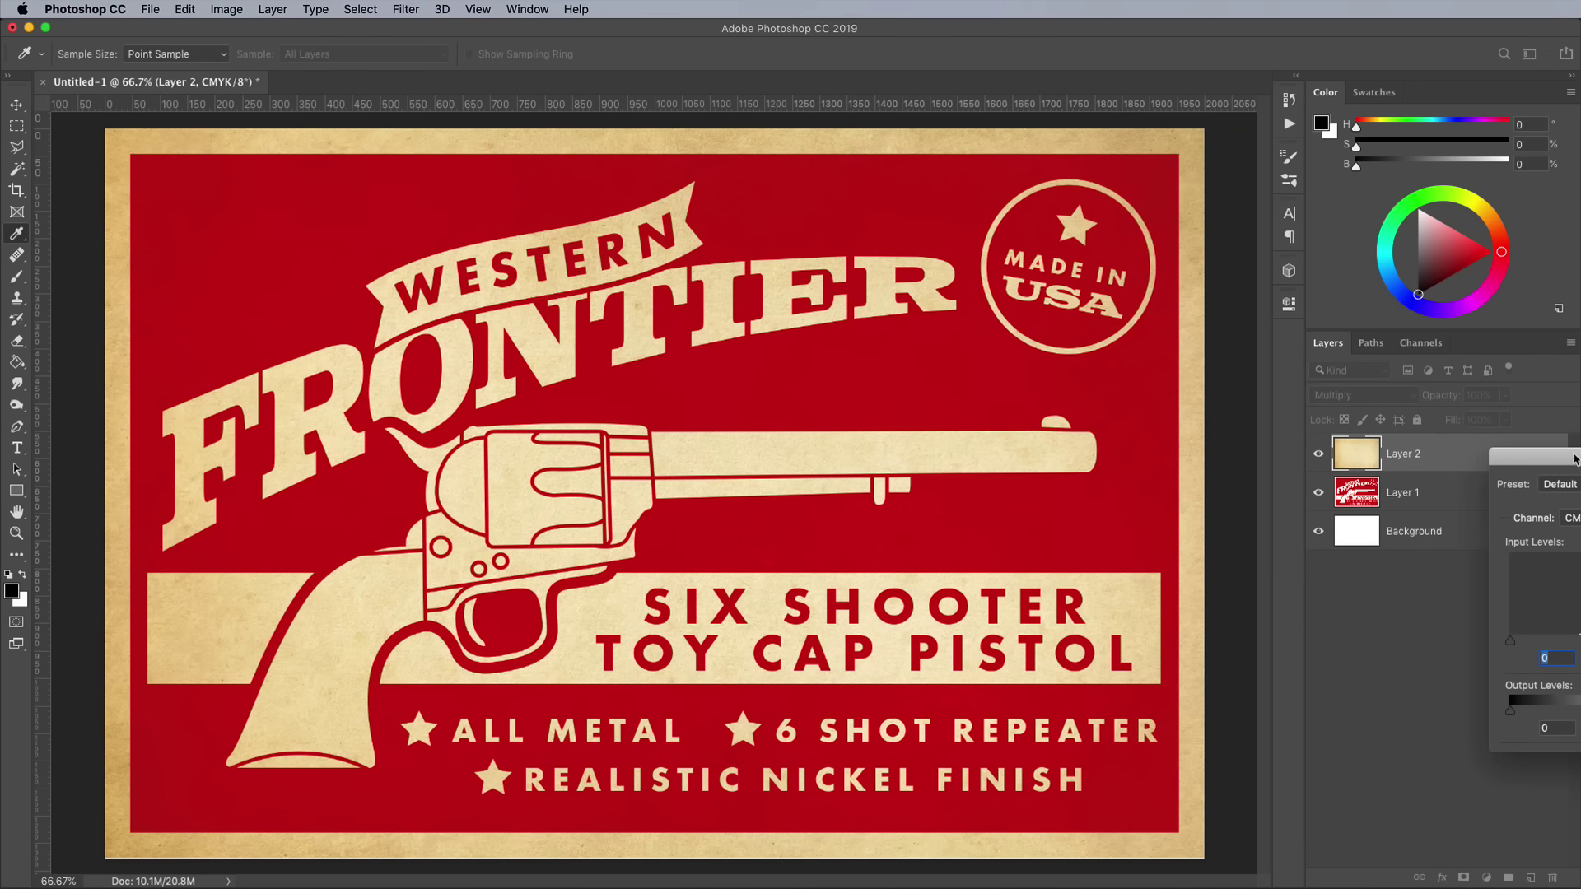
Step: Apply Levels to the texture with black input 84 and midtones 0.69
left_click_drag(1574, 458, 950, 371)
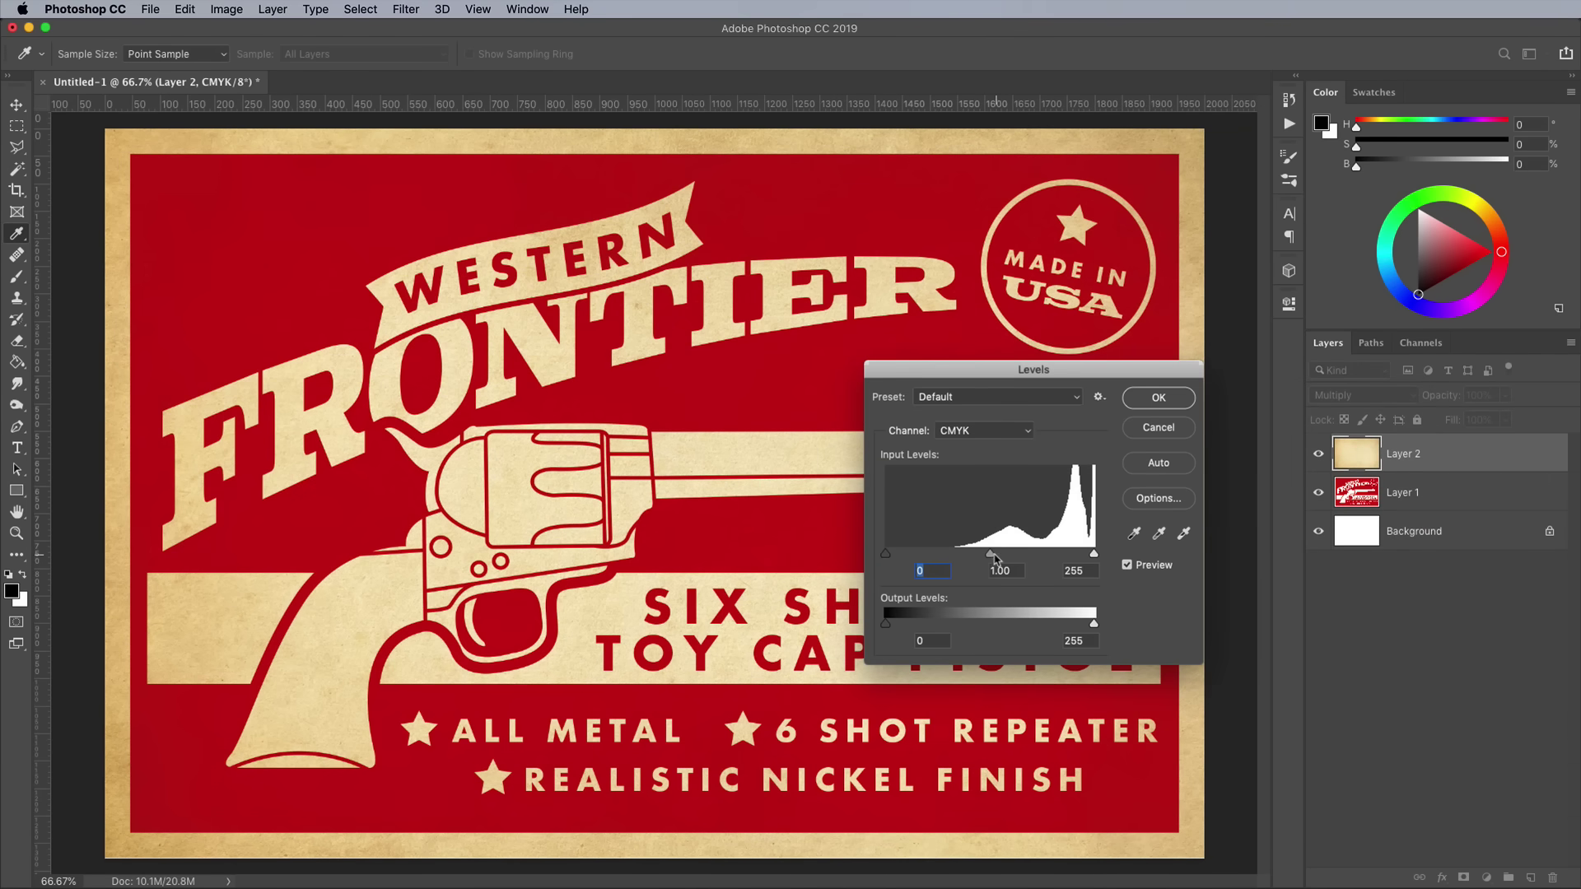
left_click_drag(994, 558, 1033, 557)
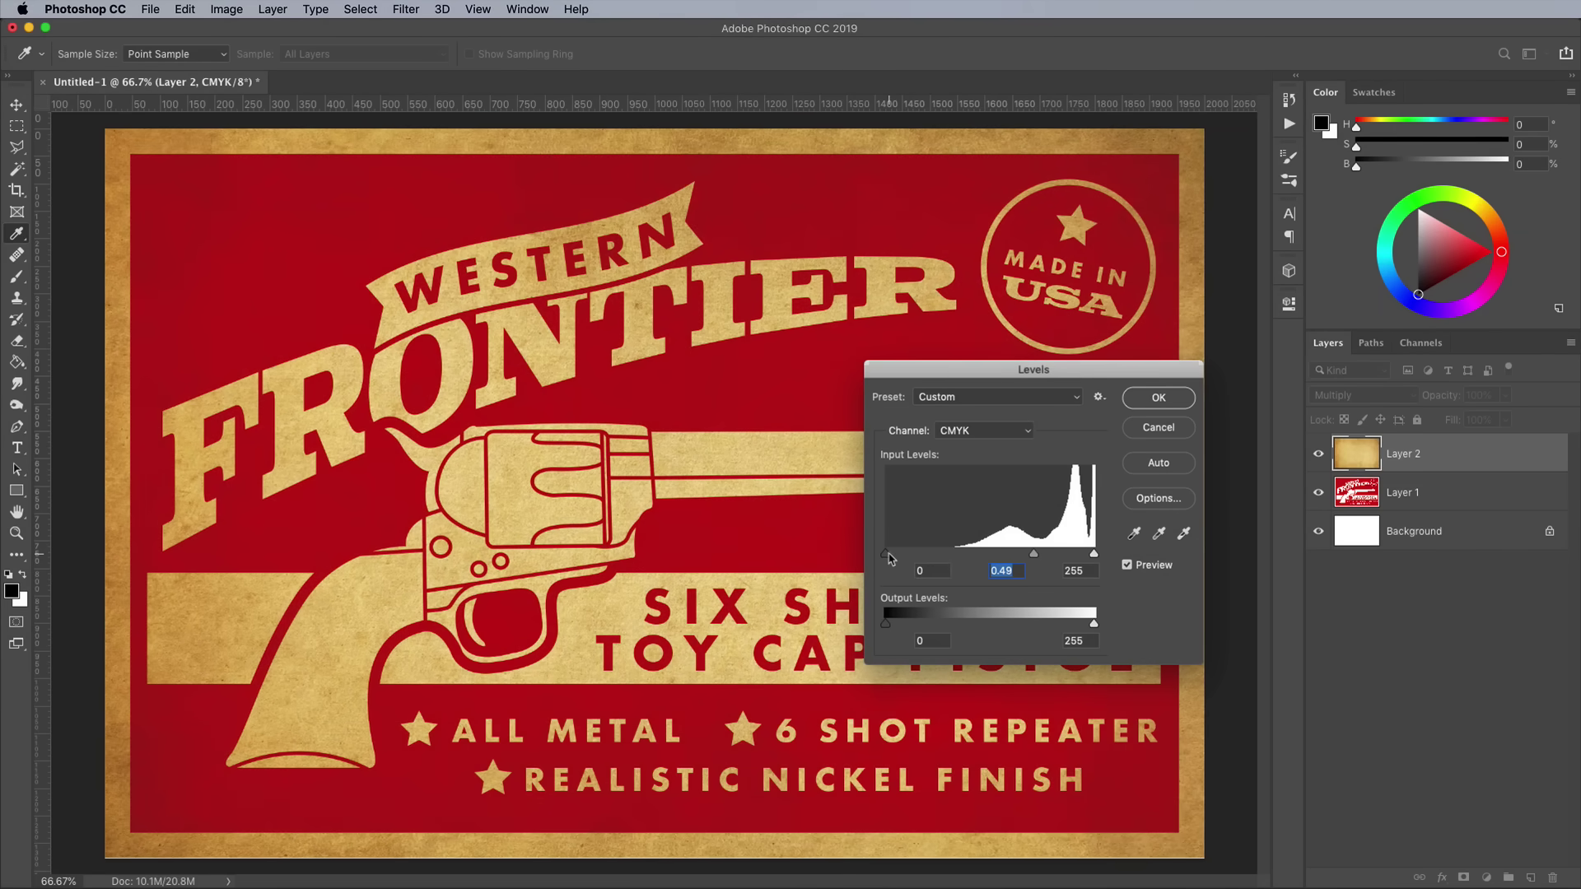
left_click_drag(889, 558, 955, 558)
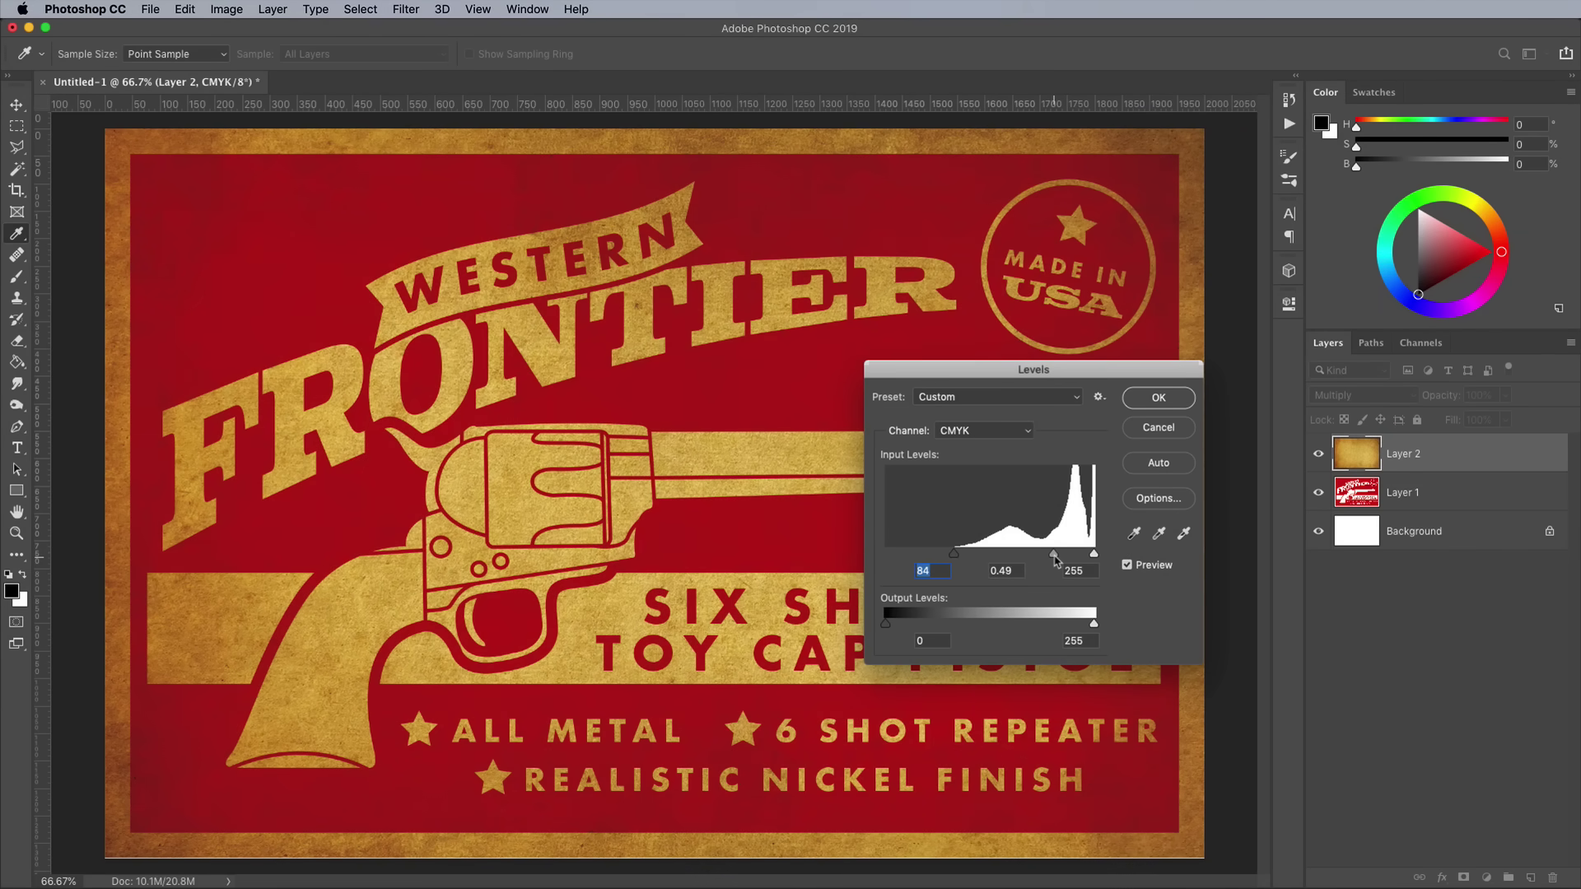
left_click_drag(1057, 560, 1041, 557)
left_click(1159, 397)
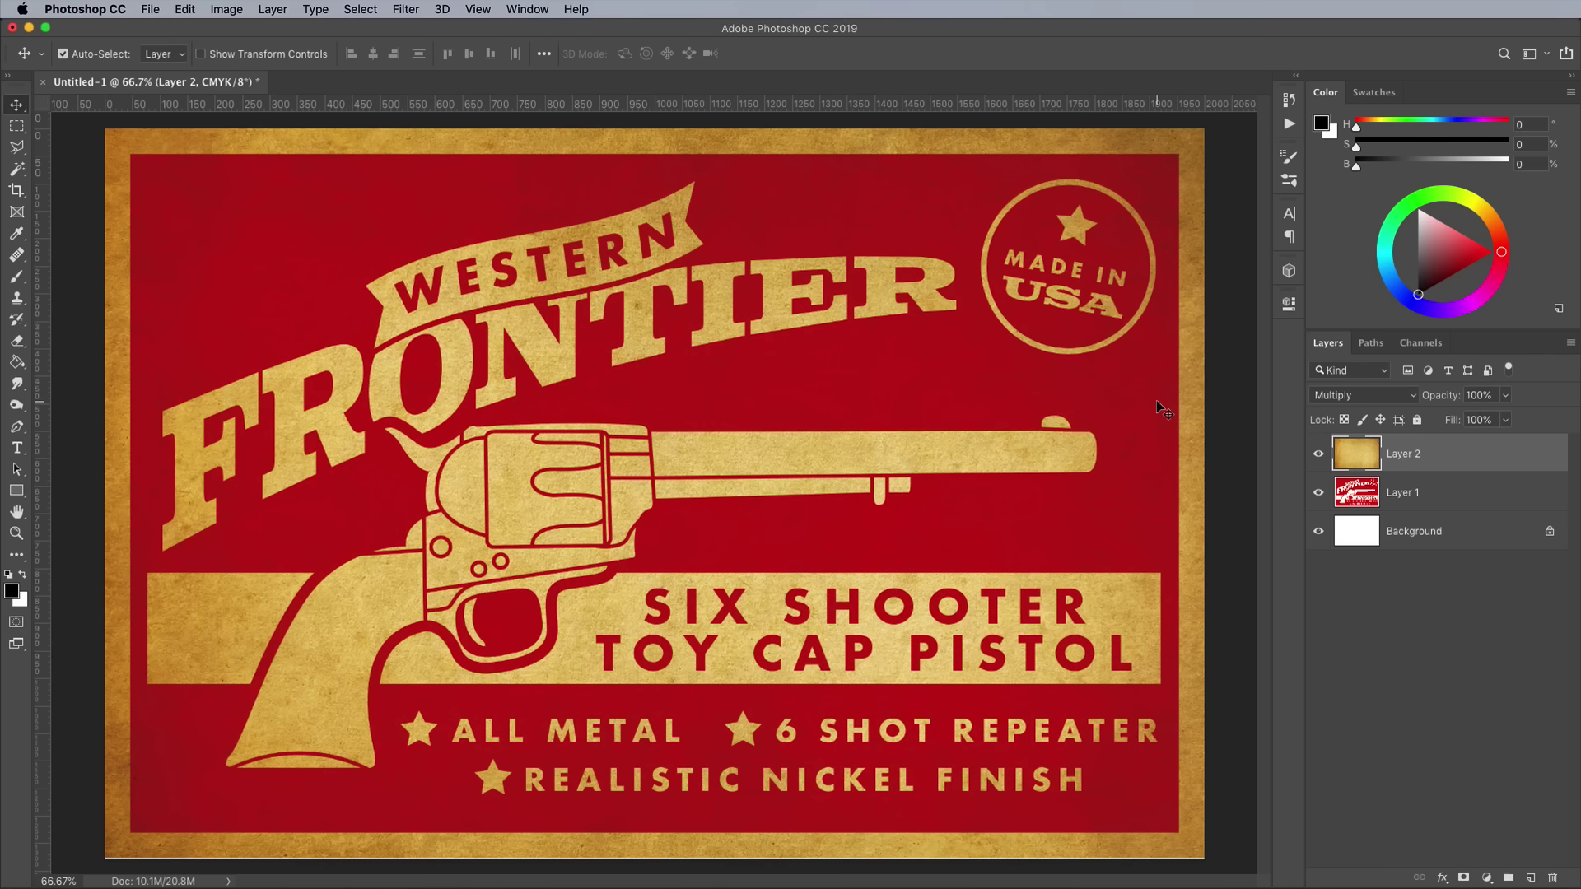
Step: Reduce the texture's saturation to -19 with Hue/Saturation
key("super+u")
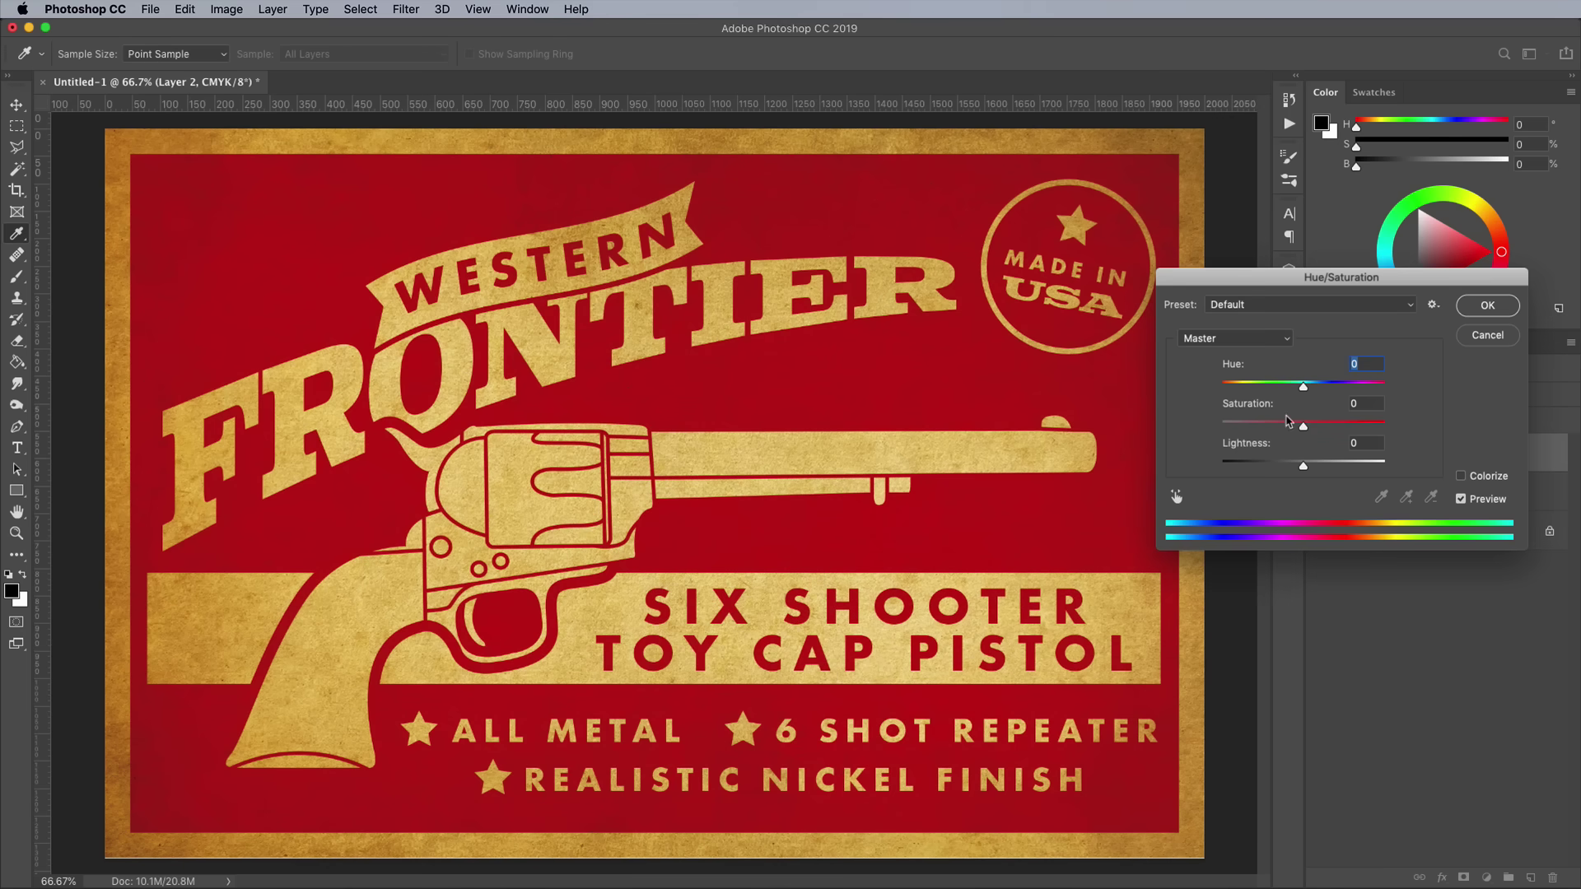
left_click_drag(1306, 428, 1287, 428)
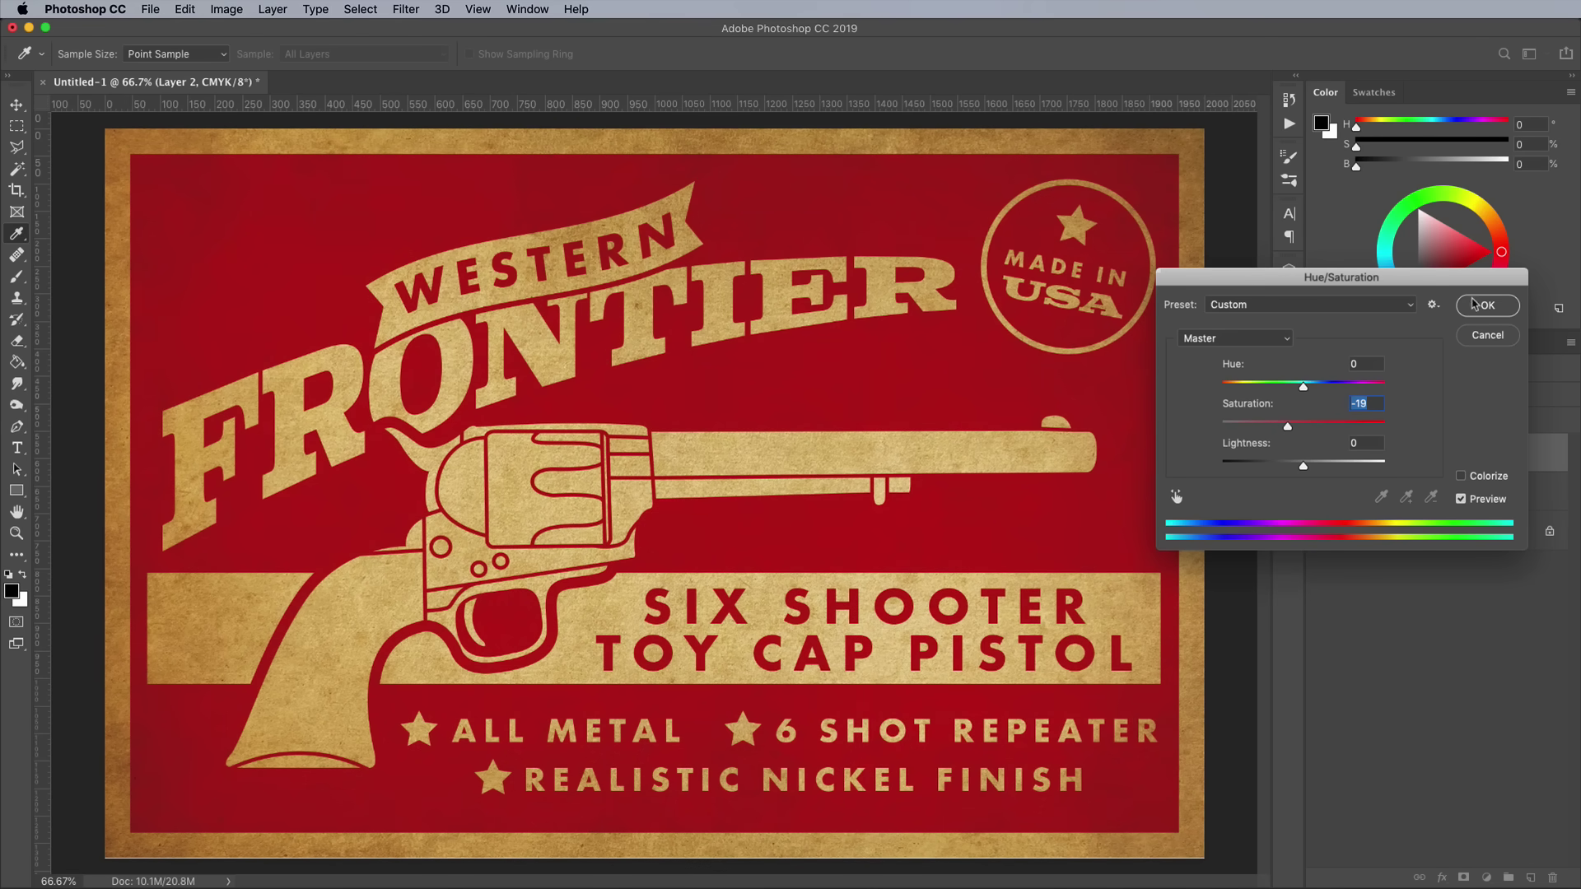
left_click(1476, 308)
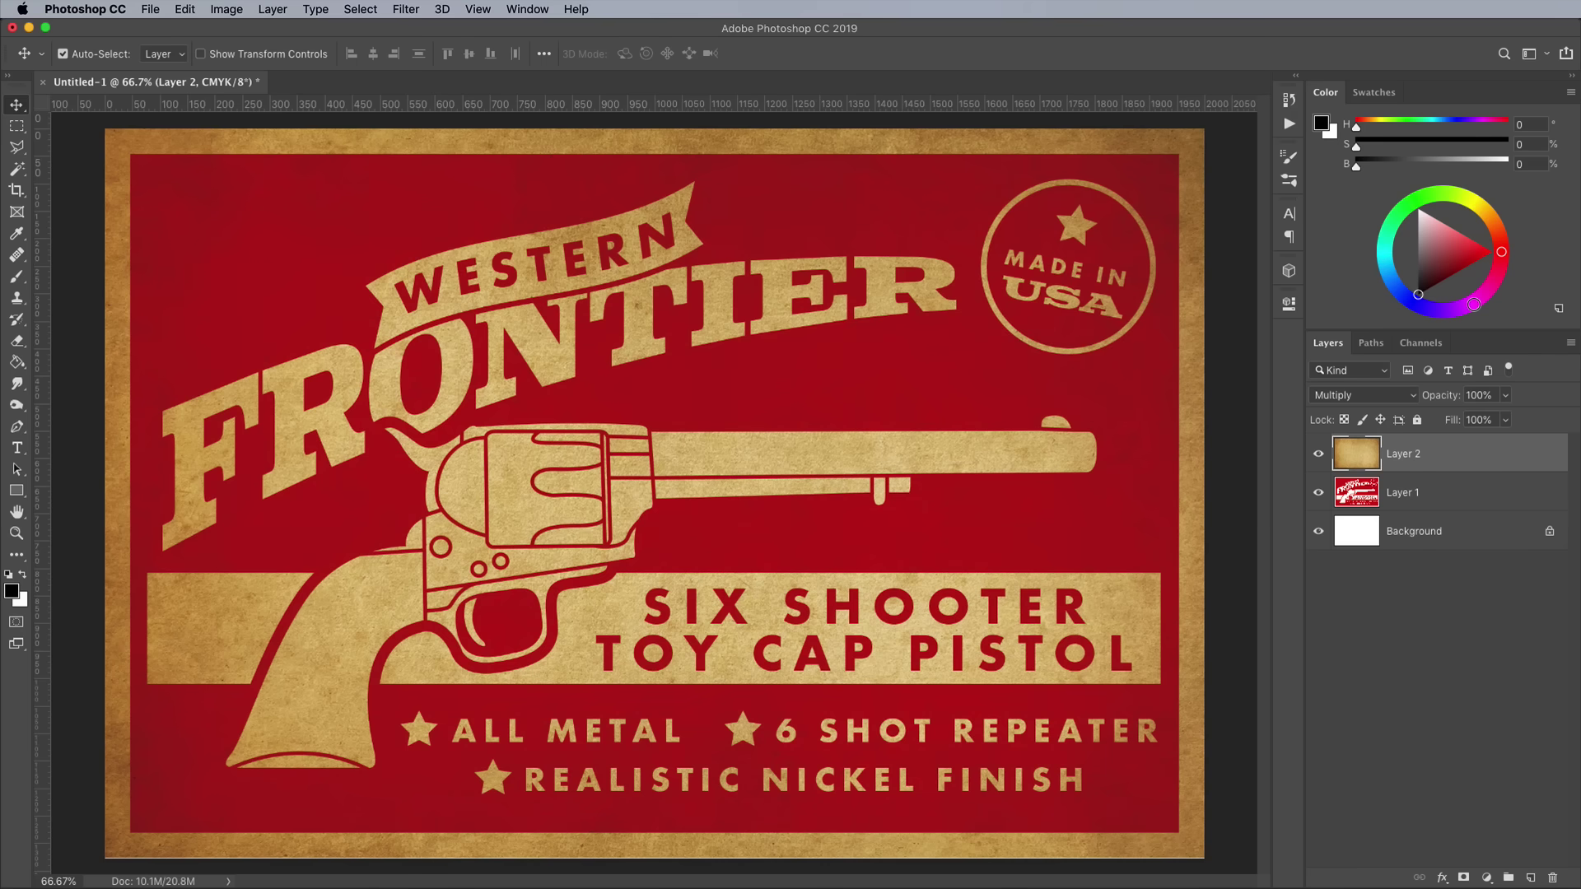
Step: Convert Layer 1 to a smart object and set up a Median filter with a 2-pixel radius
right_click(1451, 493)
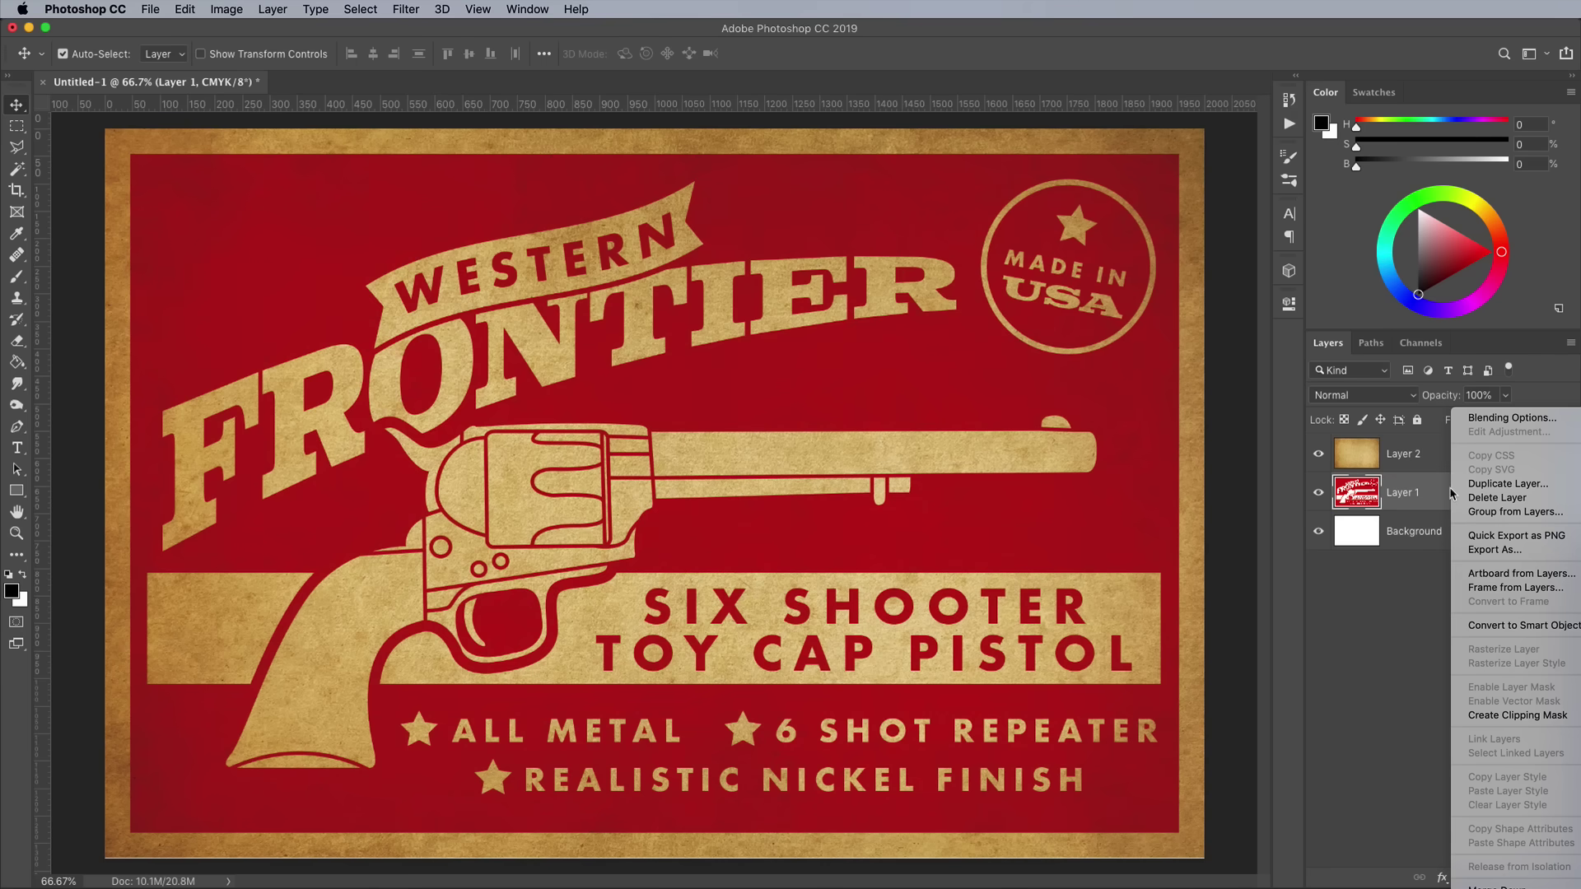
left_click(1519, 626)
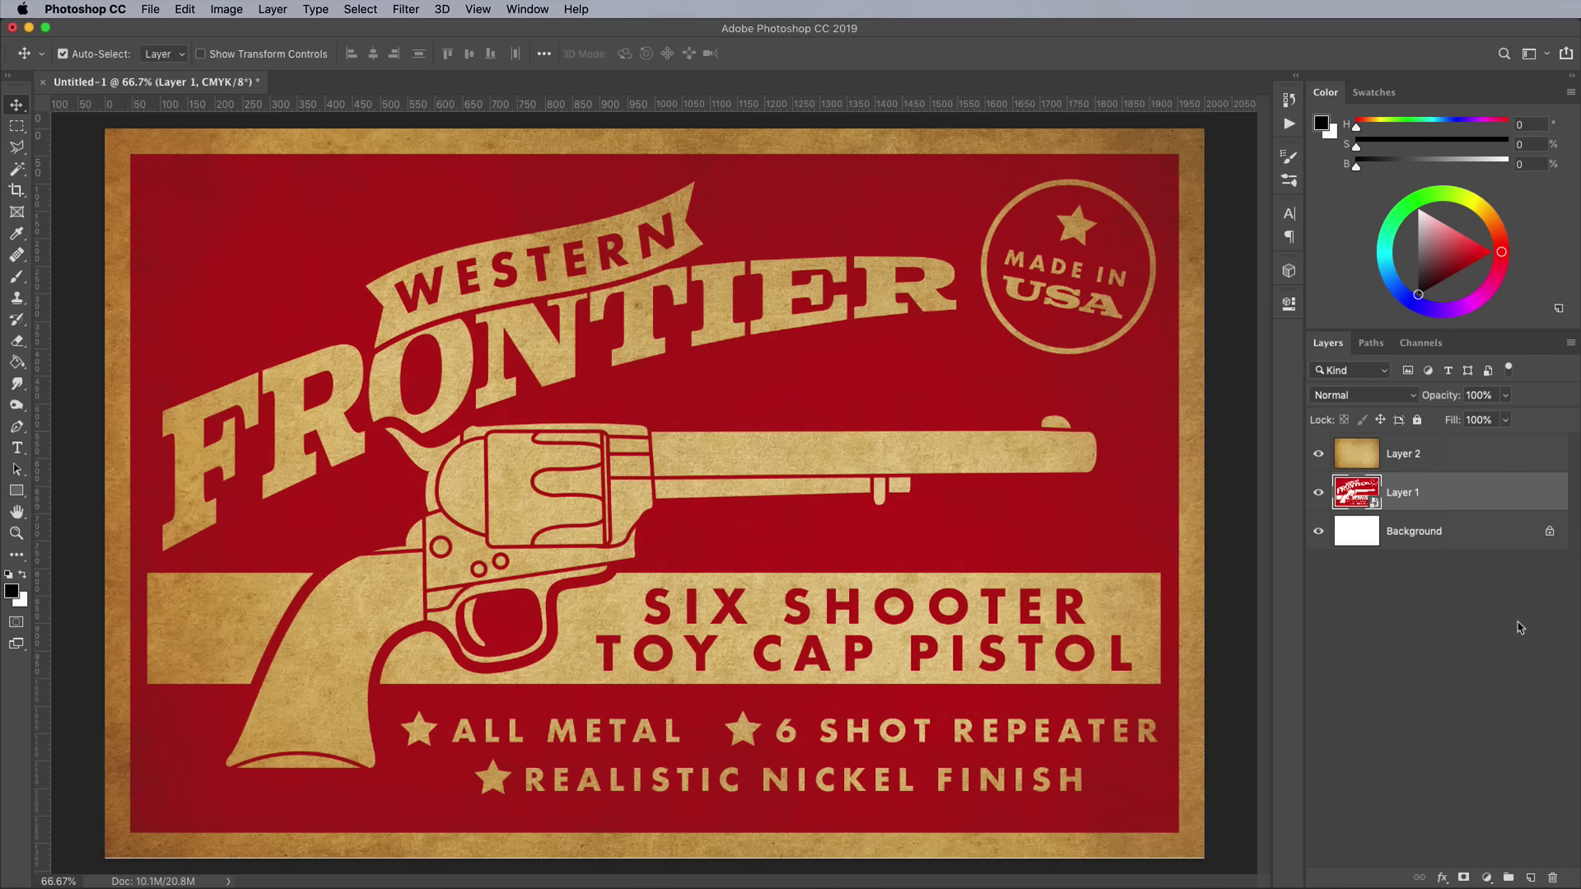
left_click(416, 10)
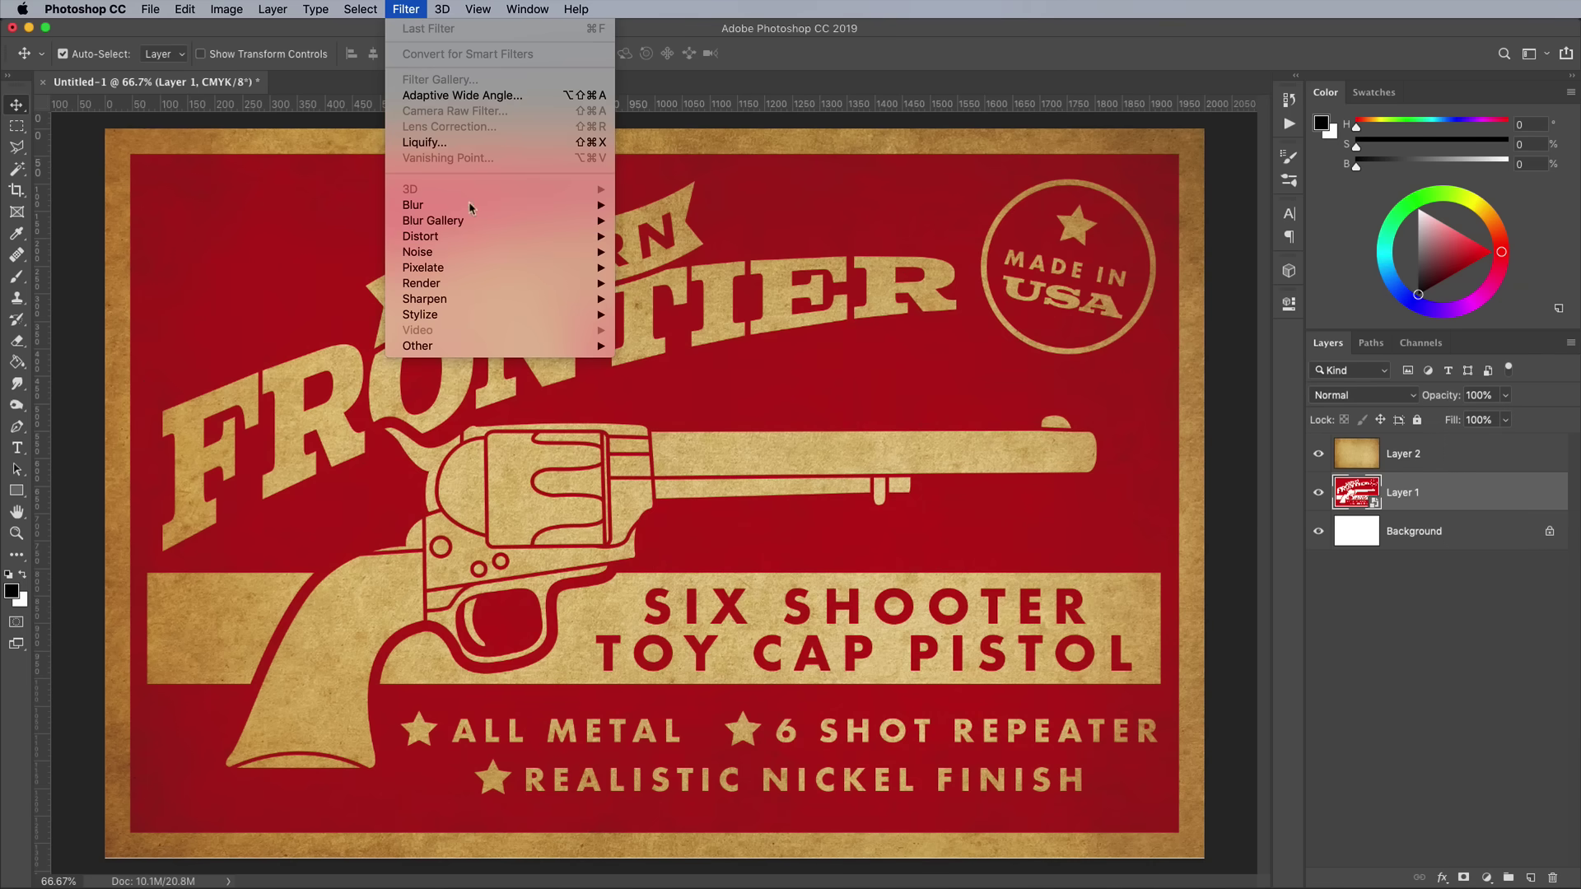
mouse_move(481, 252)
left_click(663, 300)
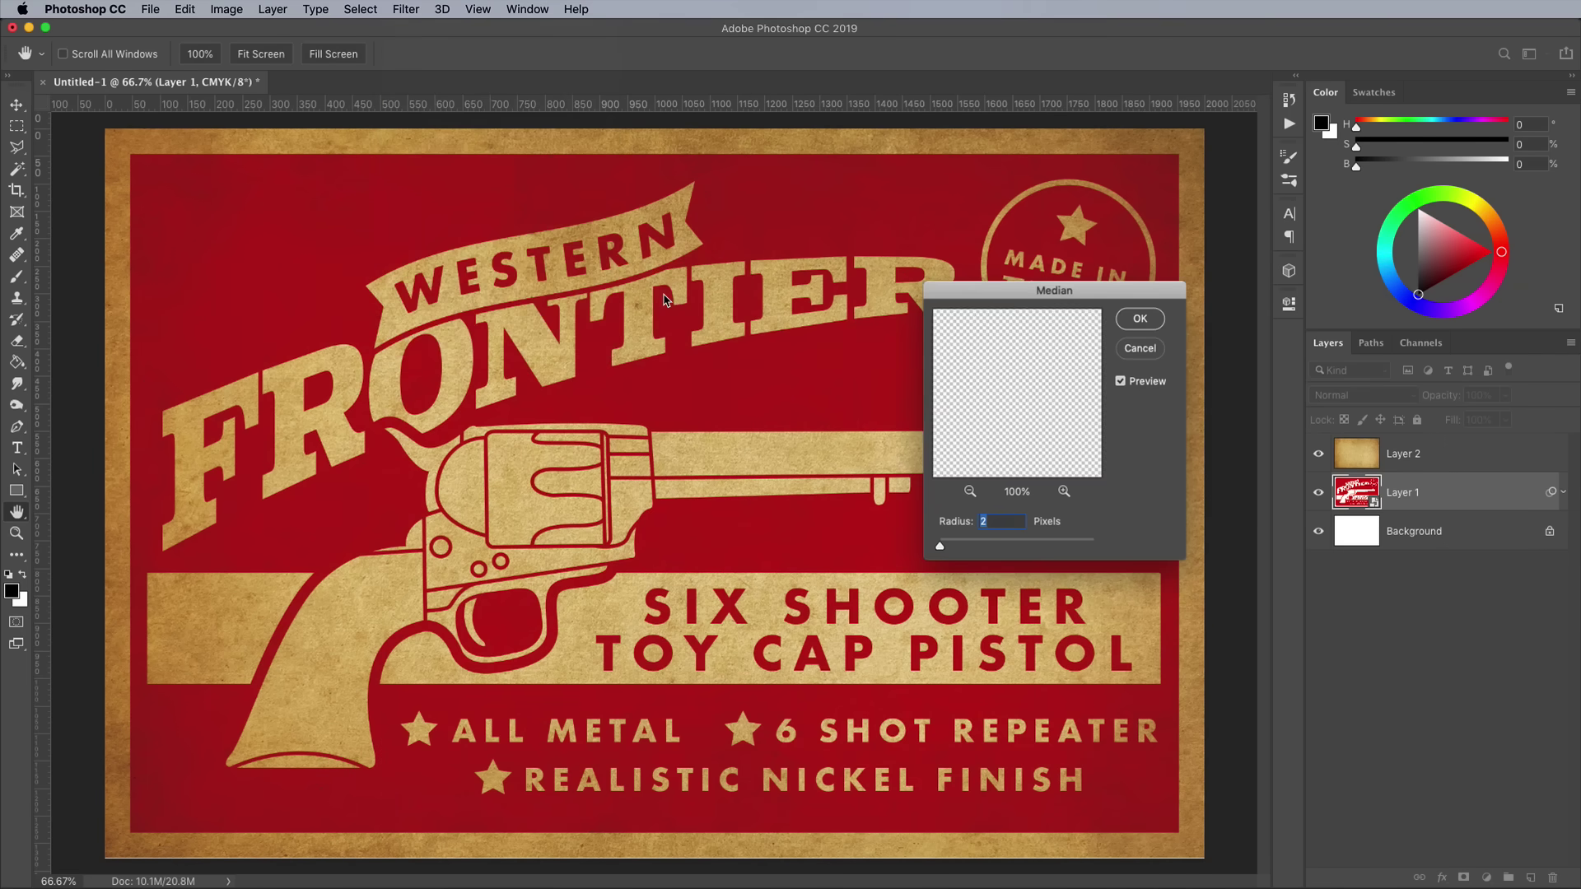
key("Up")
key("Up")
key("Up")
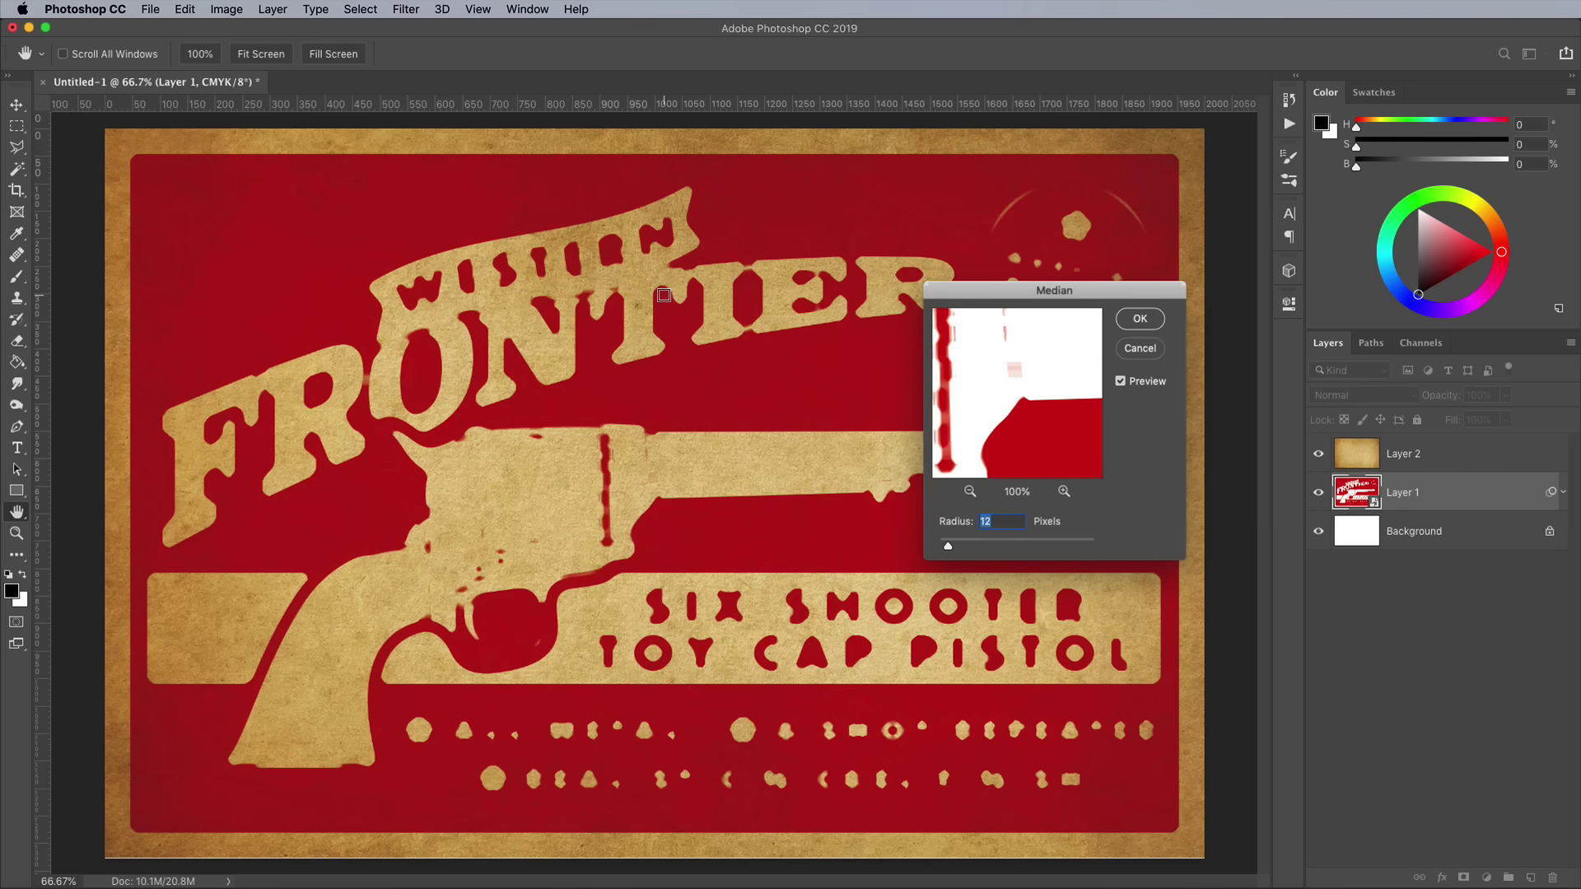
key("Down")
key("Down")
key("Down")
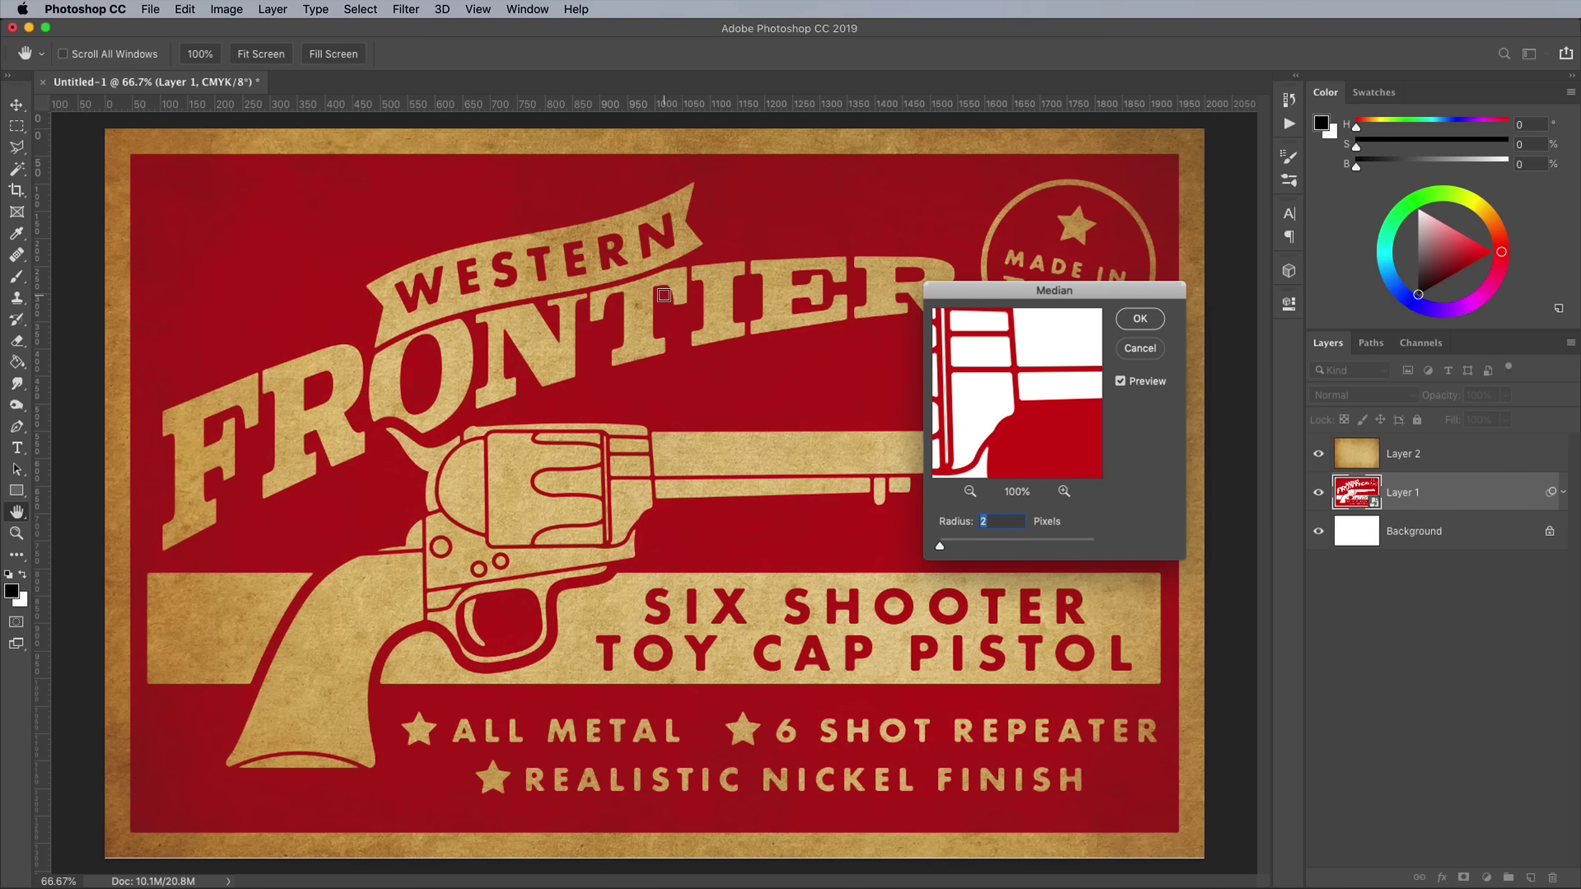
Step: Confirm the Median filter, then add a Ripple with Large size and a negative amount
left_click(1134, 319)
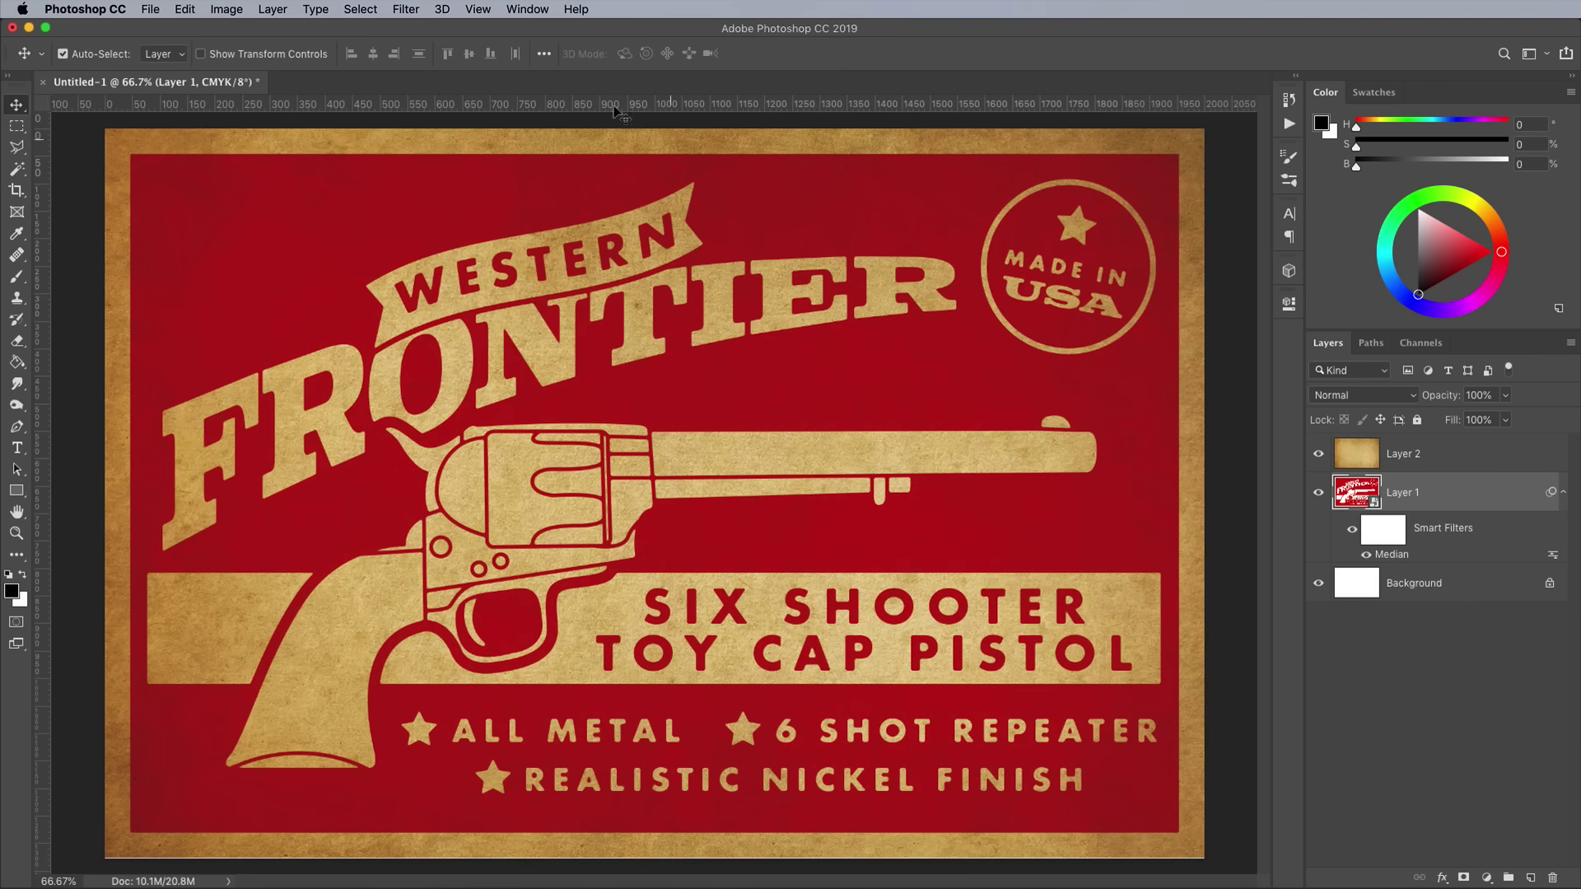
left_click(406, 9)
mouse_move(482, 227)
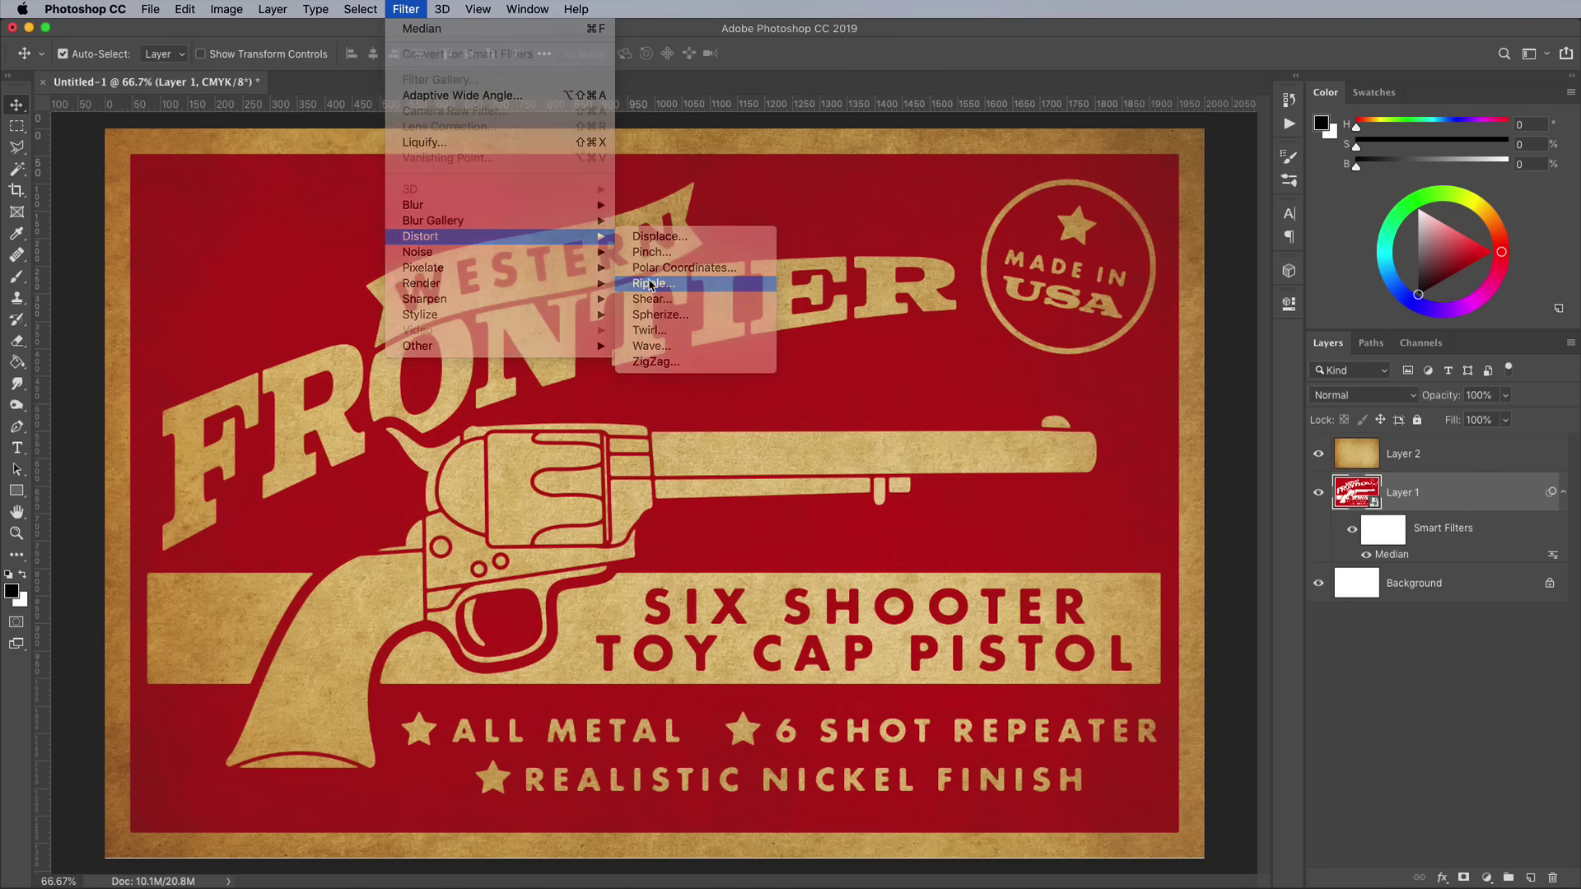
left_click(650, 284)
left_click(1021, 581)
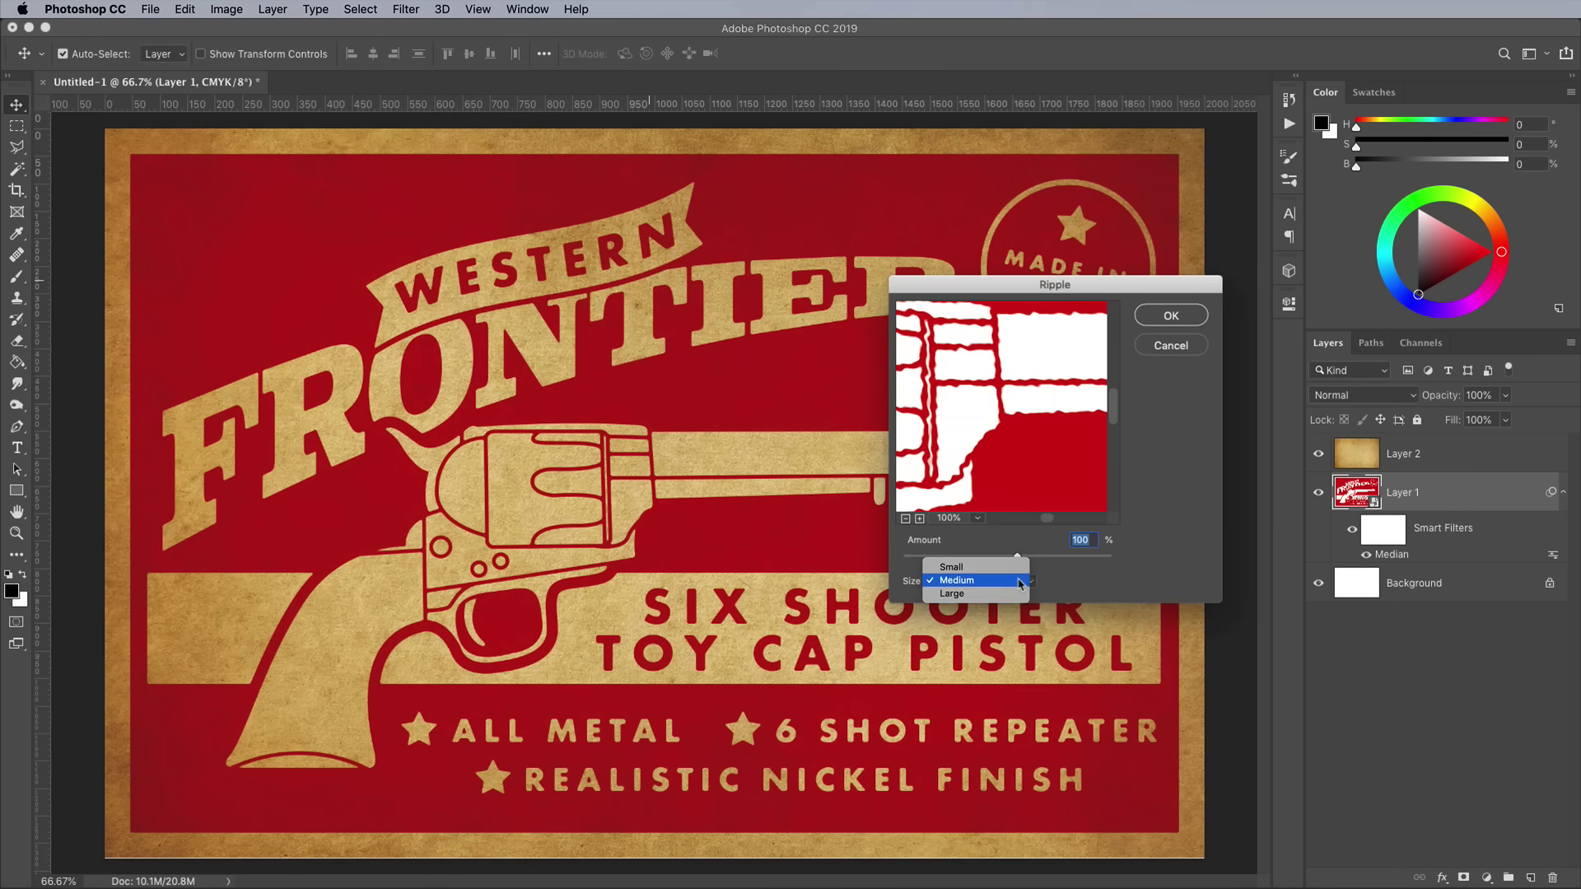
left_click(1018, 593)
left_click_drag(1018, 558, 1009, 560)
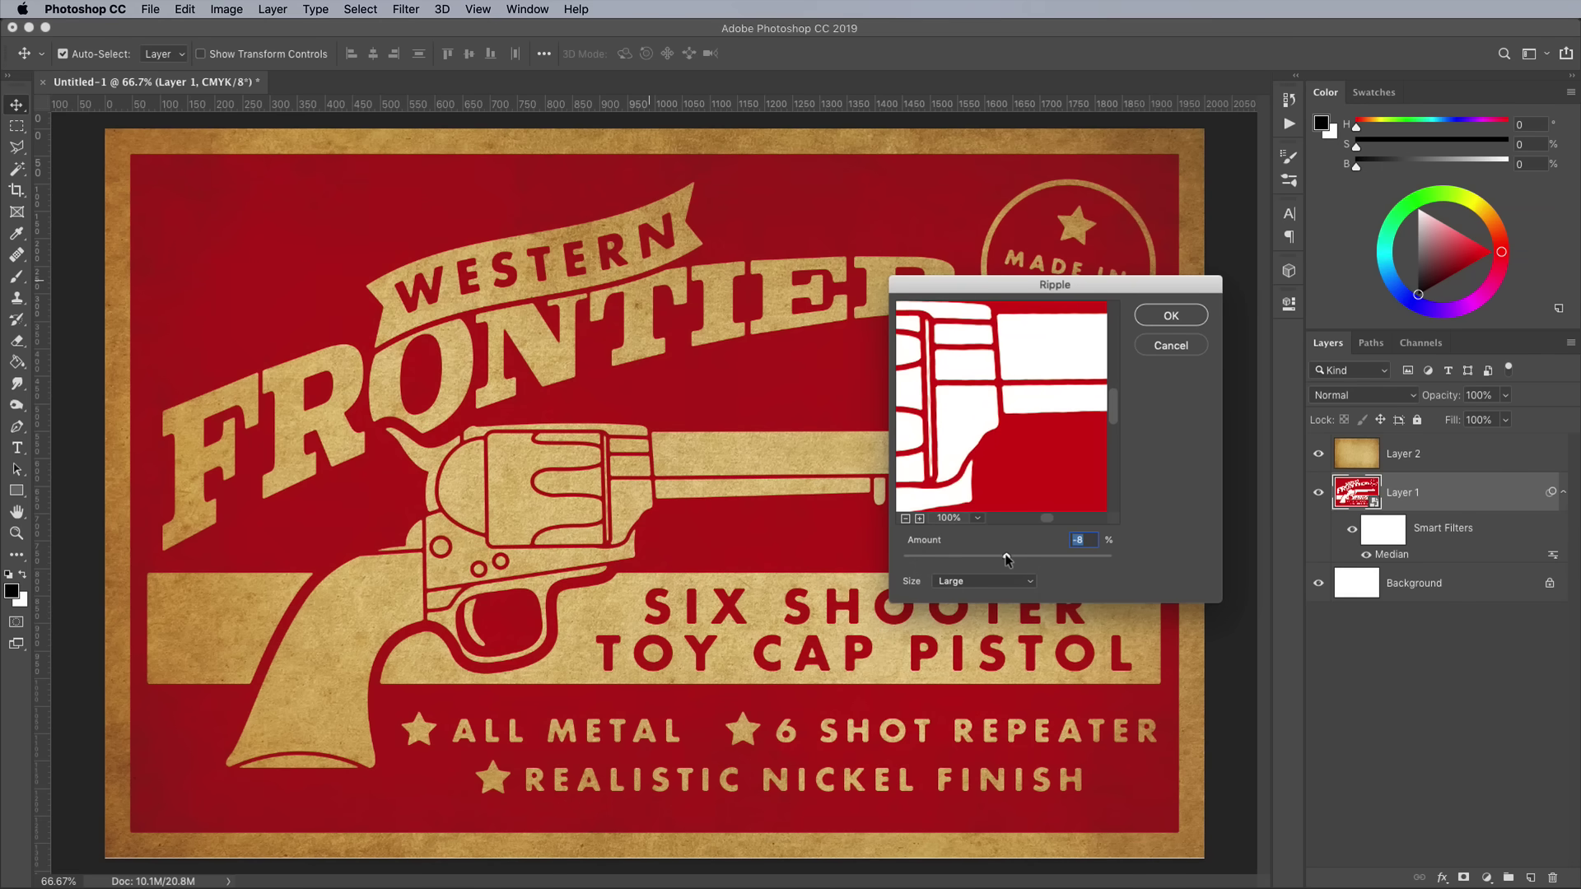
left_click(1164, 320)
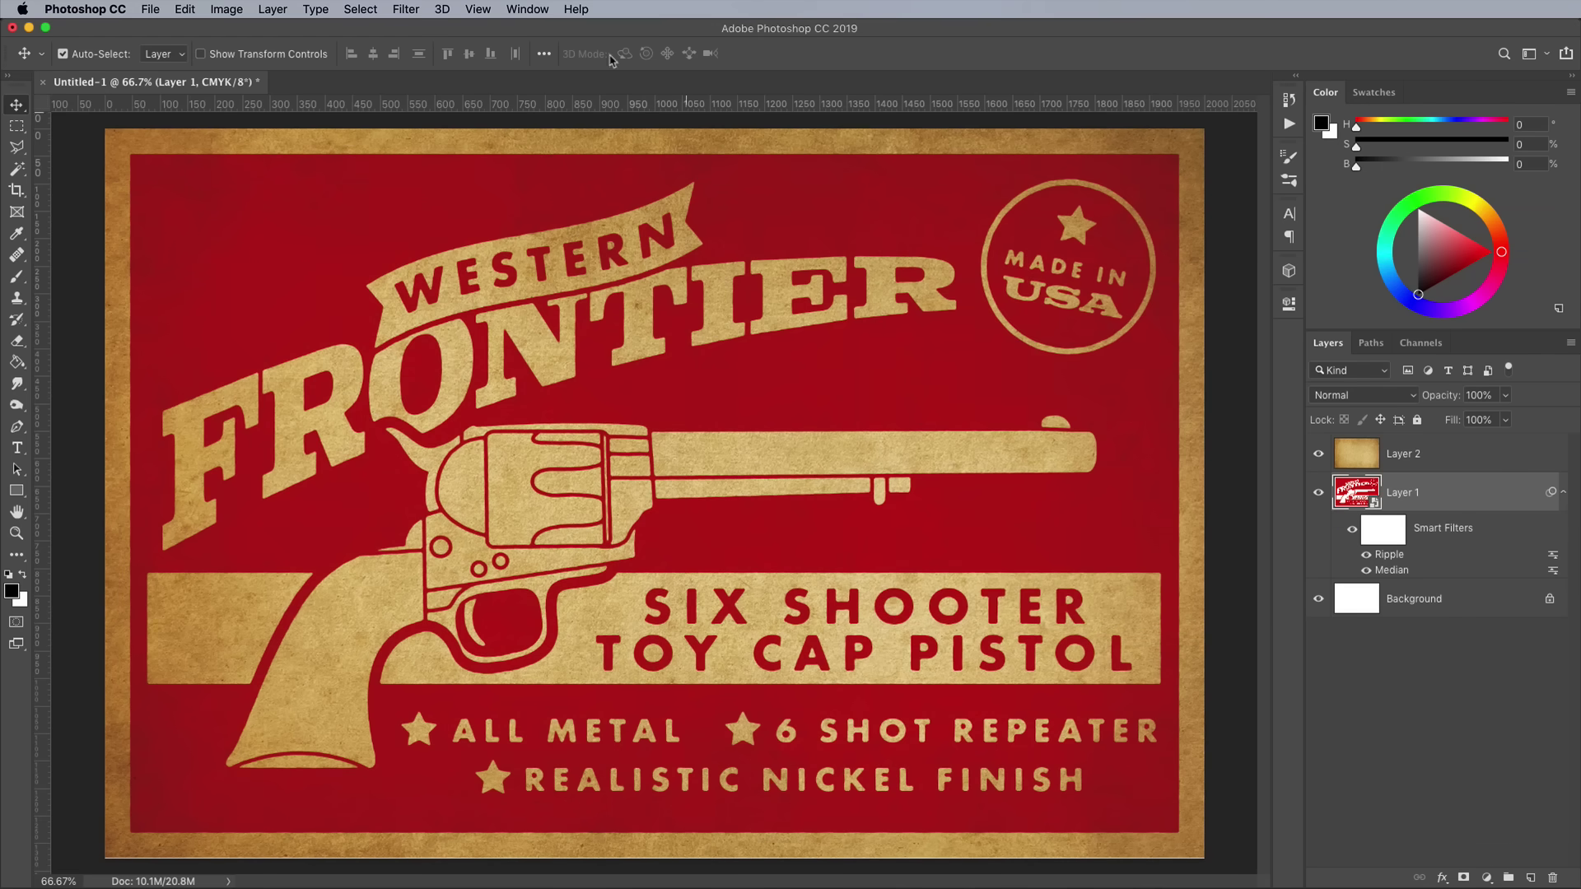
Step: Apply the Sharpen filter to the rippled Layer 1 artwork
left_click(406, 9)
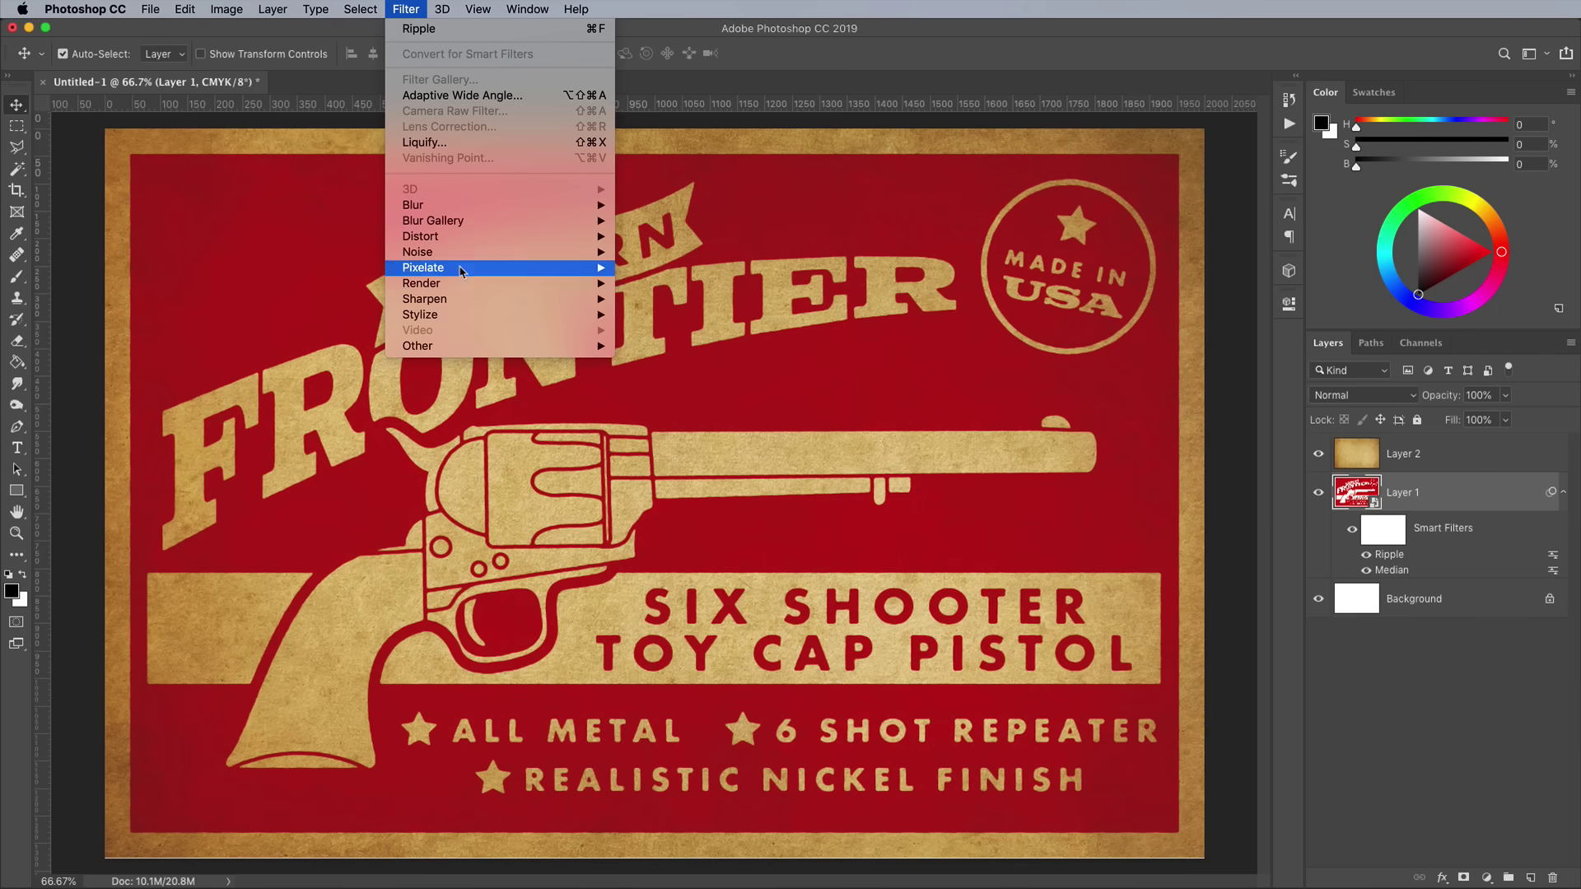
mouse_move(471, 300)
left_click(663, 316)
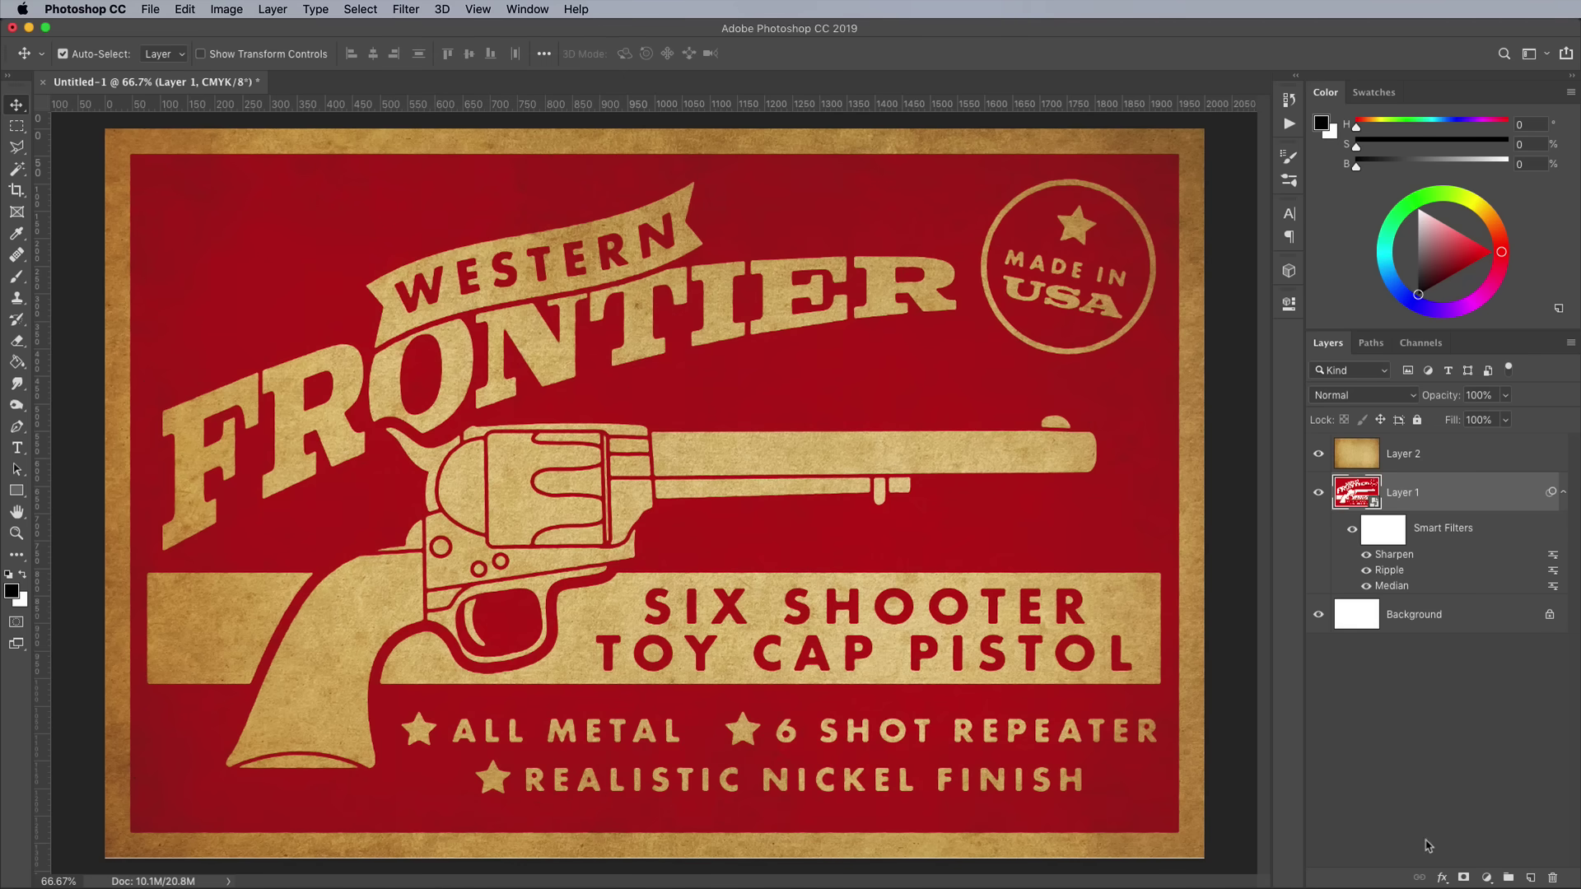
Step: Add a mask to Layer 1 and paint speckled wear across the red artwork with an SG Grain Shader brush
left_click(1463, 877)
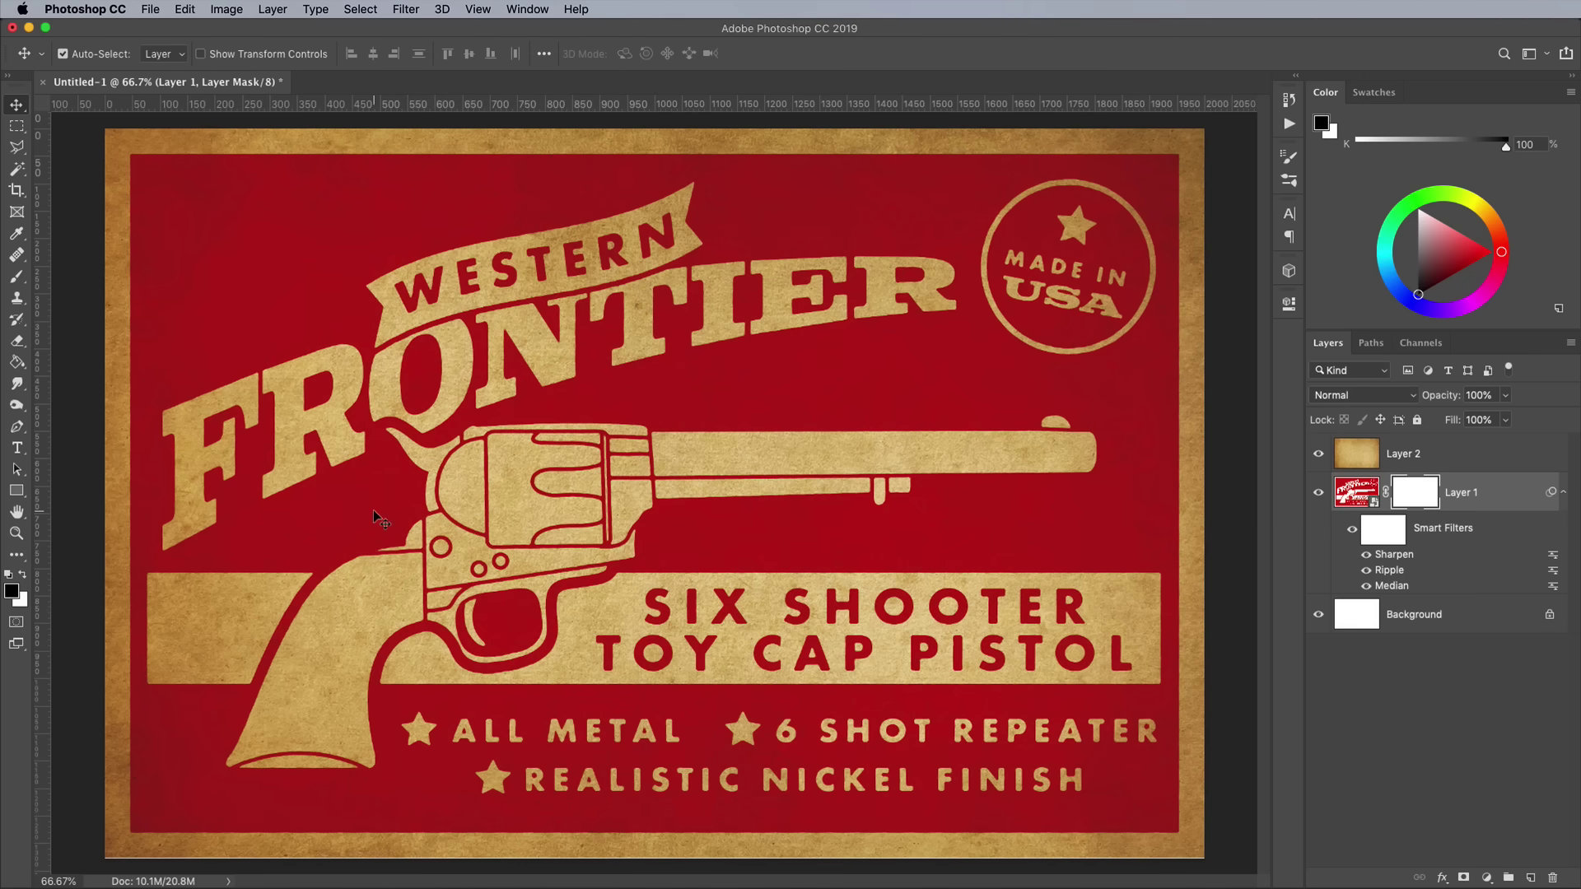
left_click(17, 276)
left_click(84, 58)
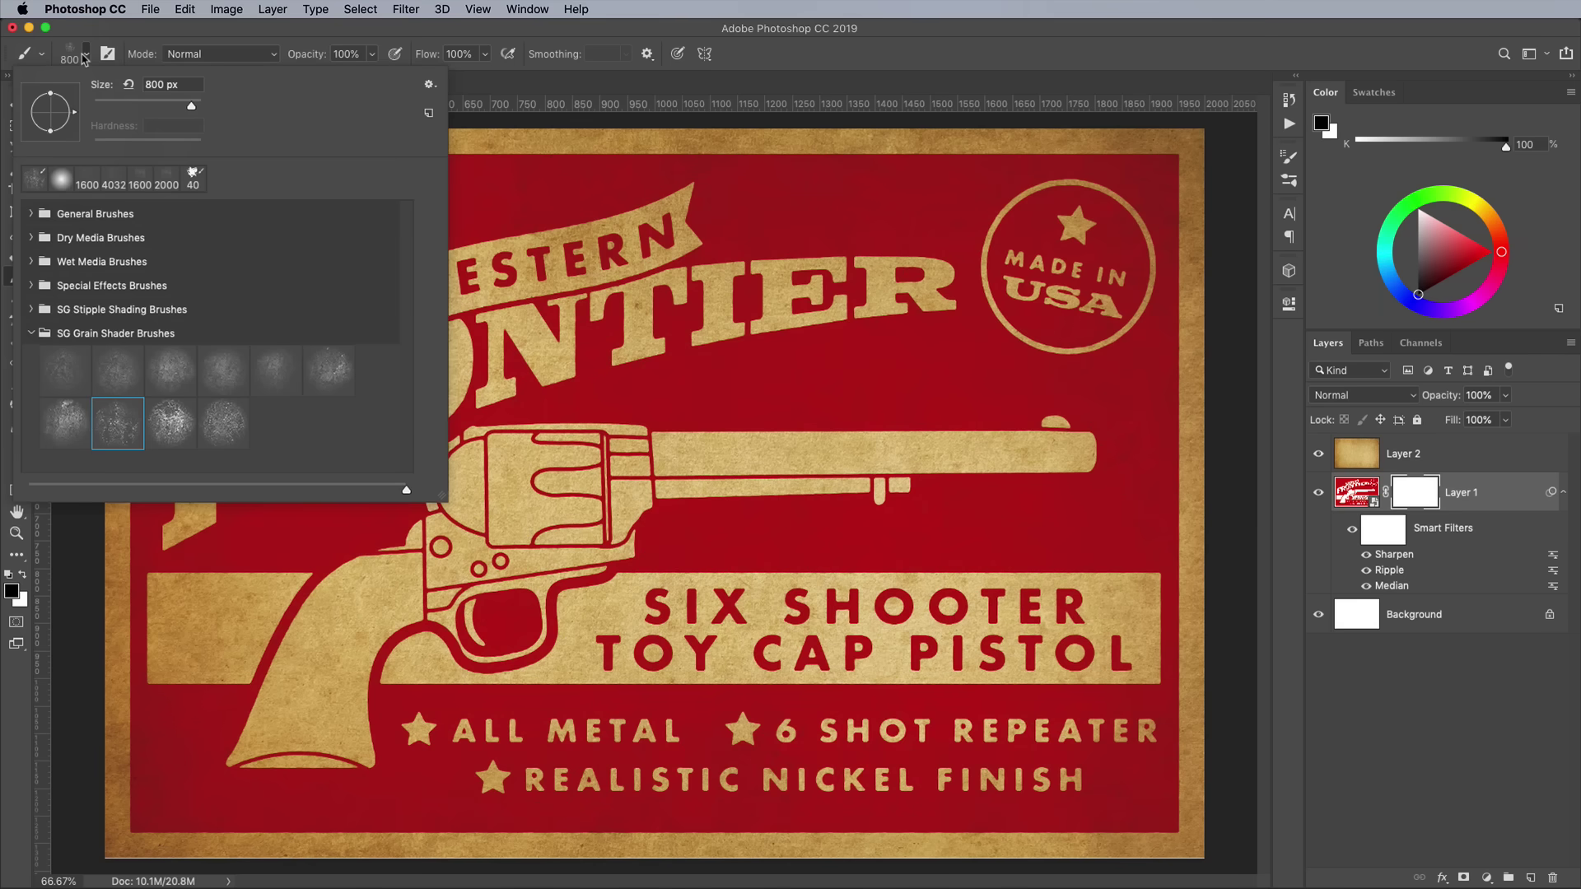
left_click(116, 421)
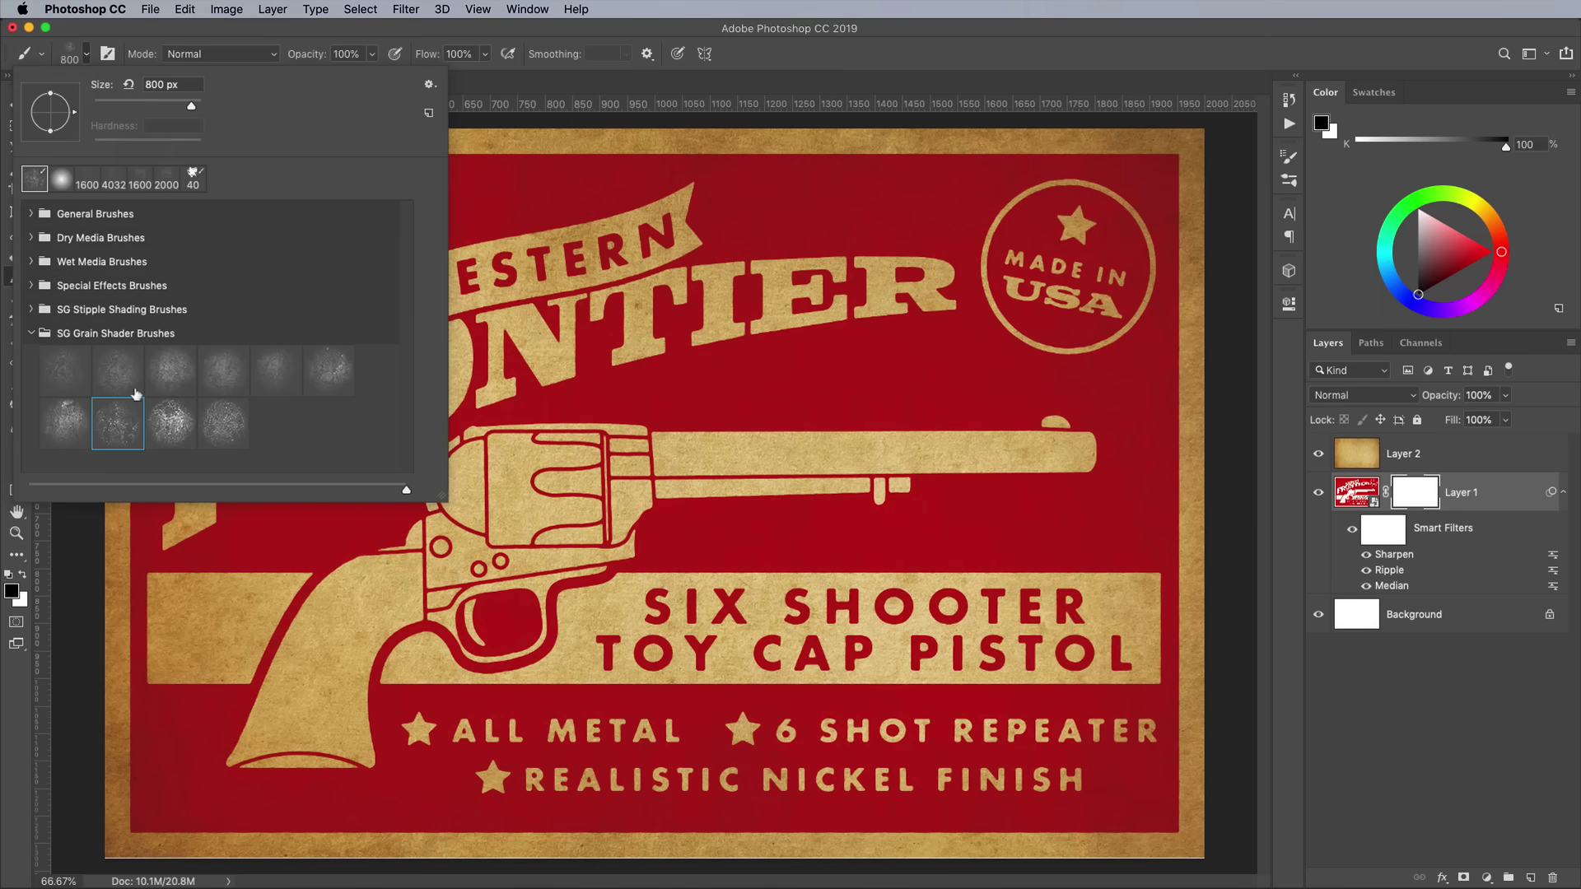
left_click(754, 57)
mouse_move(251, 247)
left_mouse_down()
mouse_move(140, 352)
mouse_move(421, 795)
mouse_move(891, 529)
mouse_move(1033, 487)
mouse_move(526, 769)
mouse_move(610, 300)
mouse_move(570, 545)
left_mouse_up()
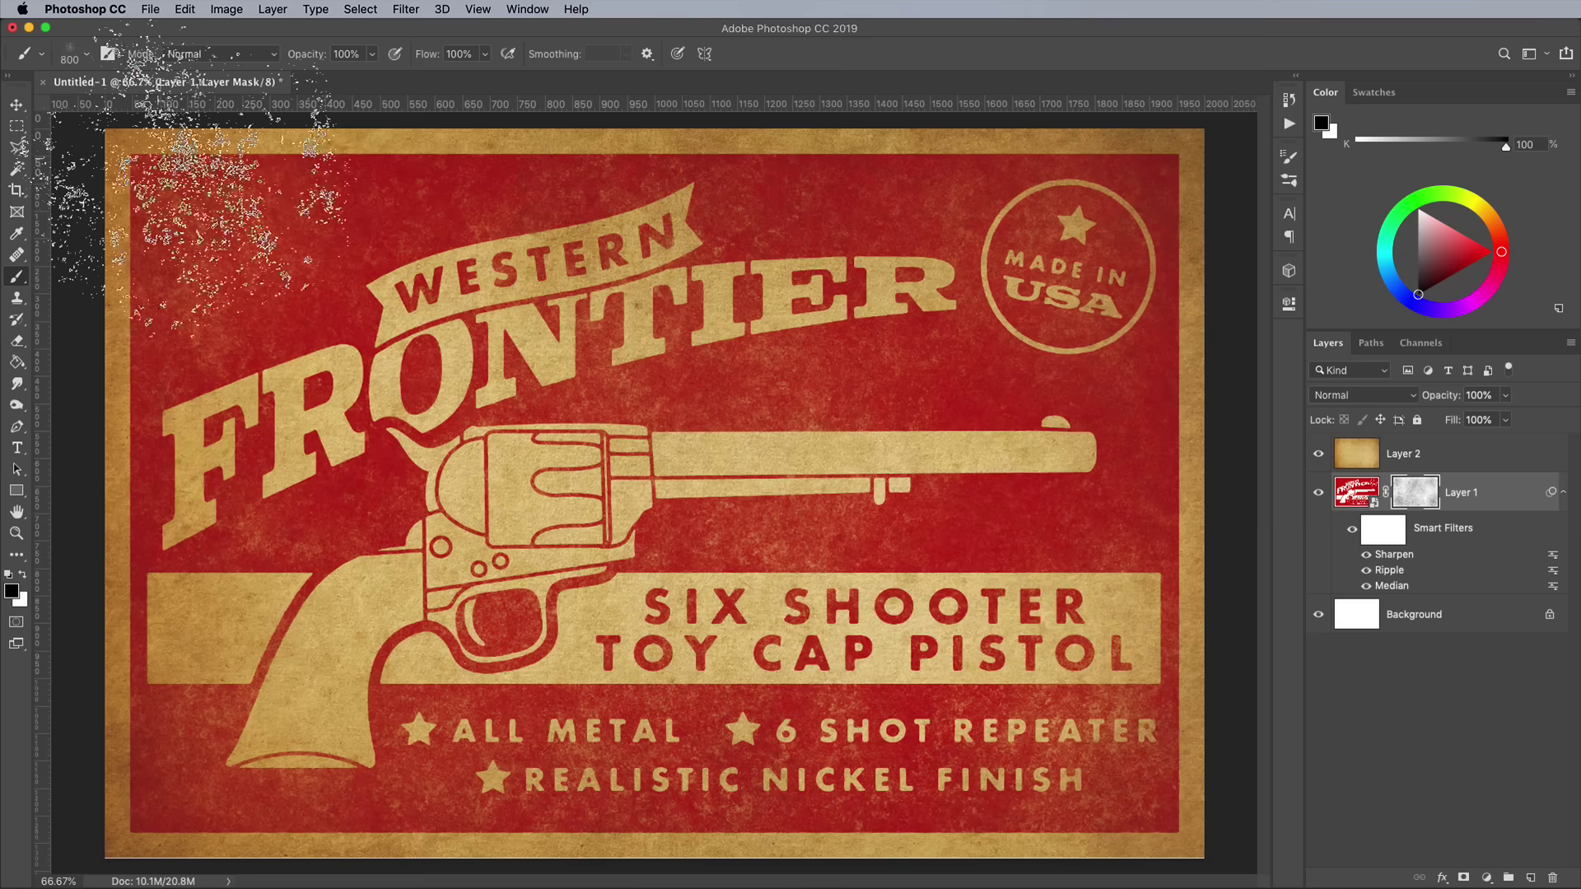
Step: Sharpen the grain in the mask, trying a Levels adjustment but cancelling it
left_click(406, 9)
mouse_move(463, 289)
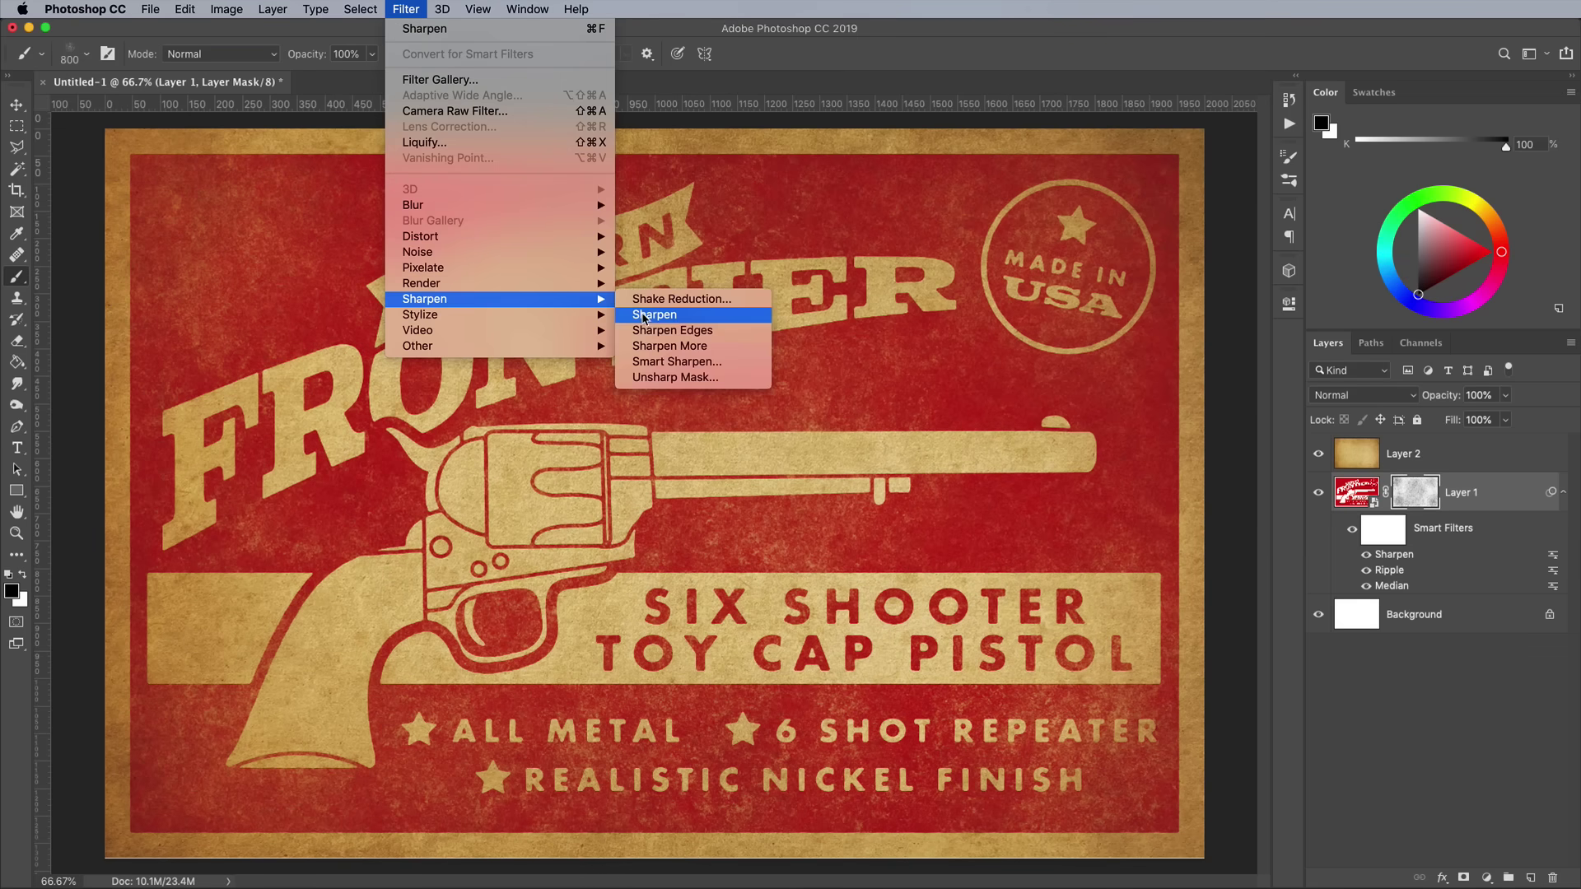
left_click(657, 314)
key("super+l")
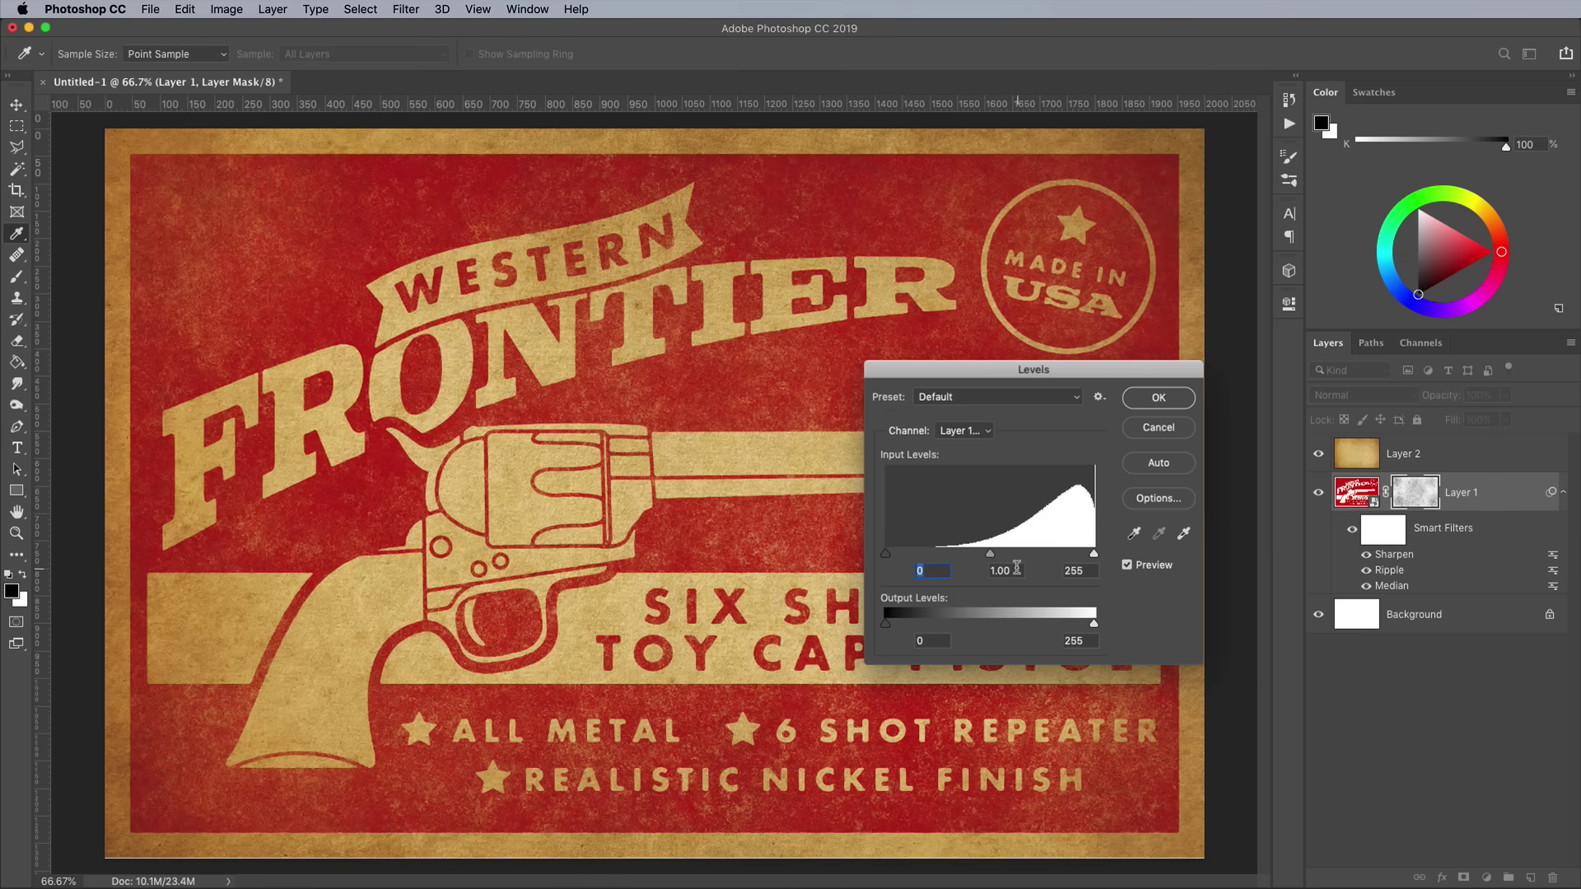
mouse_move(991, 554)
left_mouse_down()
mouse_move(1015, 556)
mouse_move(997, 557)
left_mouse_up()
mouse_move(887, 556)
left_mouse_down()
mouse_move(918, 552)
mouse_move(884, 553)
left_mouse_up()
left_click_drag(1001, 552, 981, 556)
left_click(1151, 428)
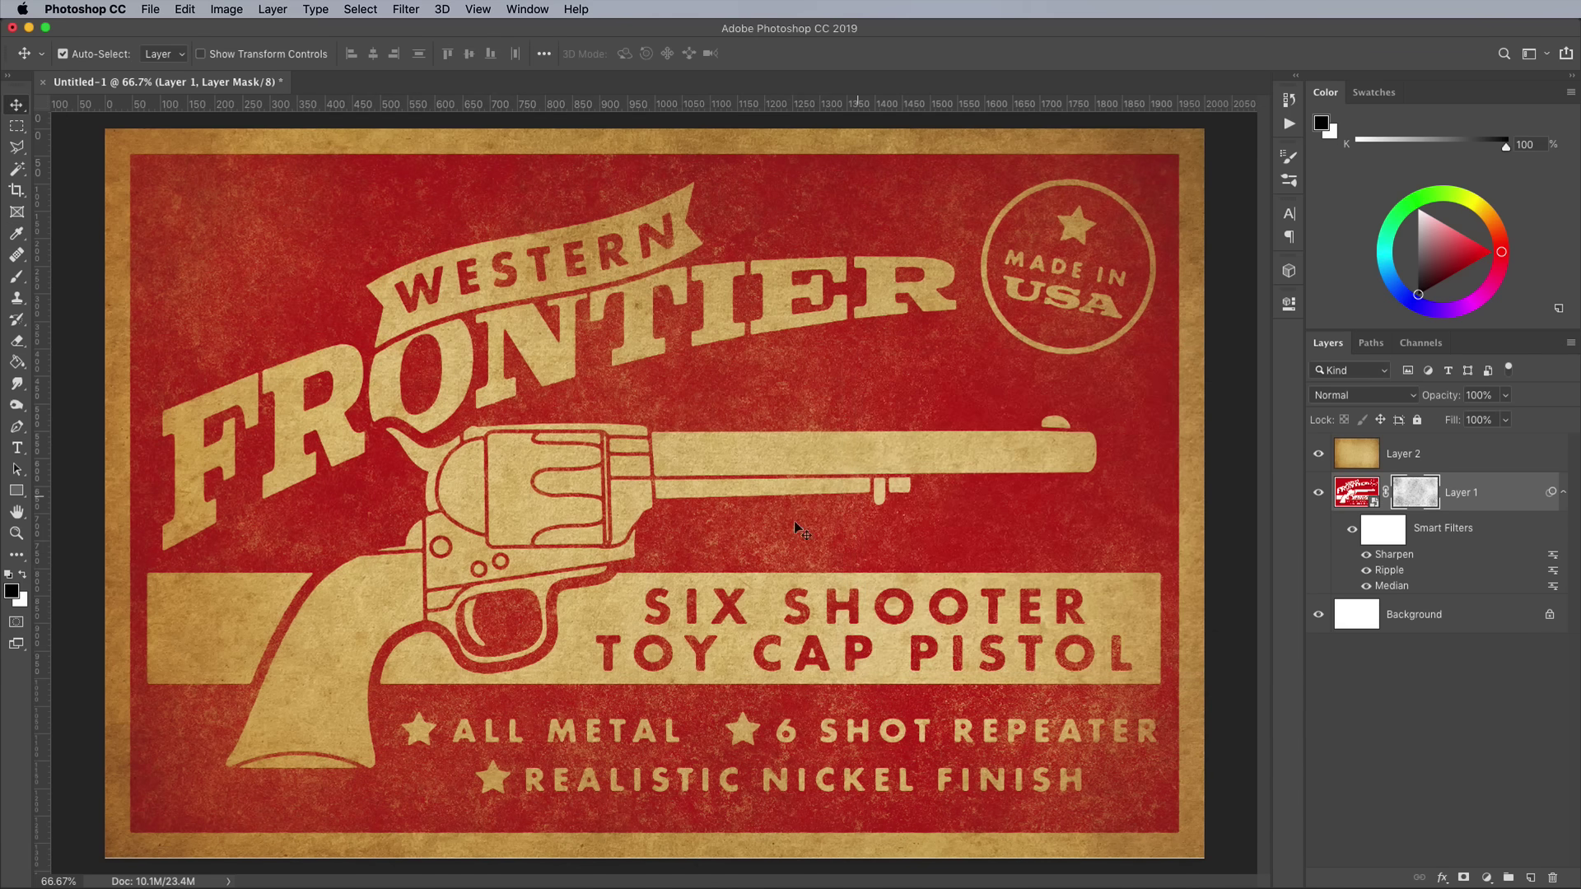
Step: Open the first volume of the folded paper texture pack in Finder
key("F11")
double_click(342, 93)
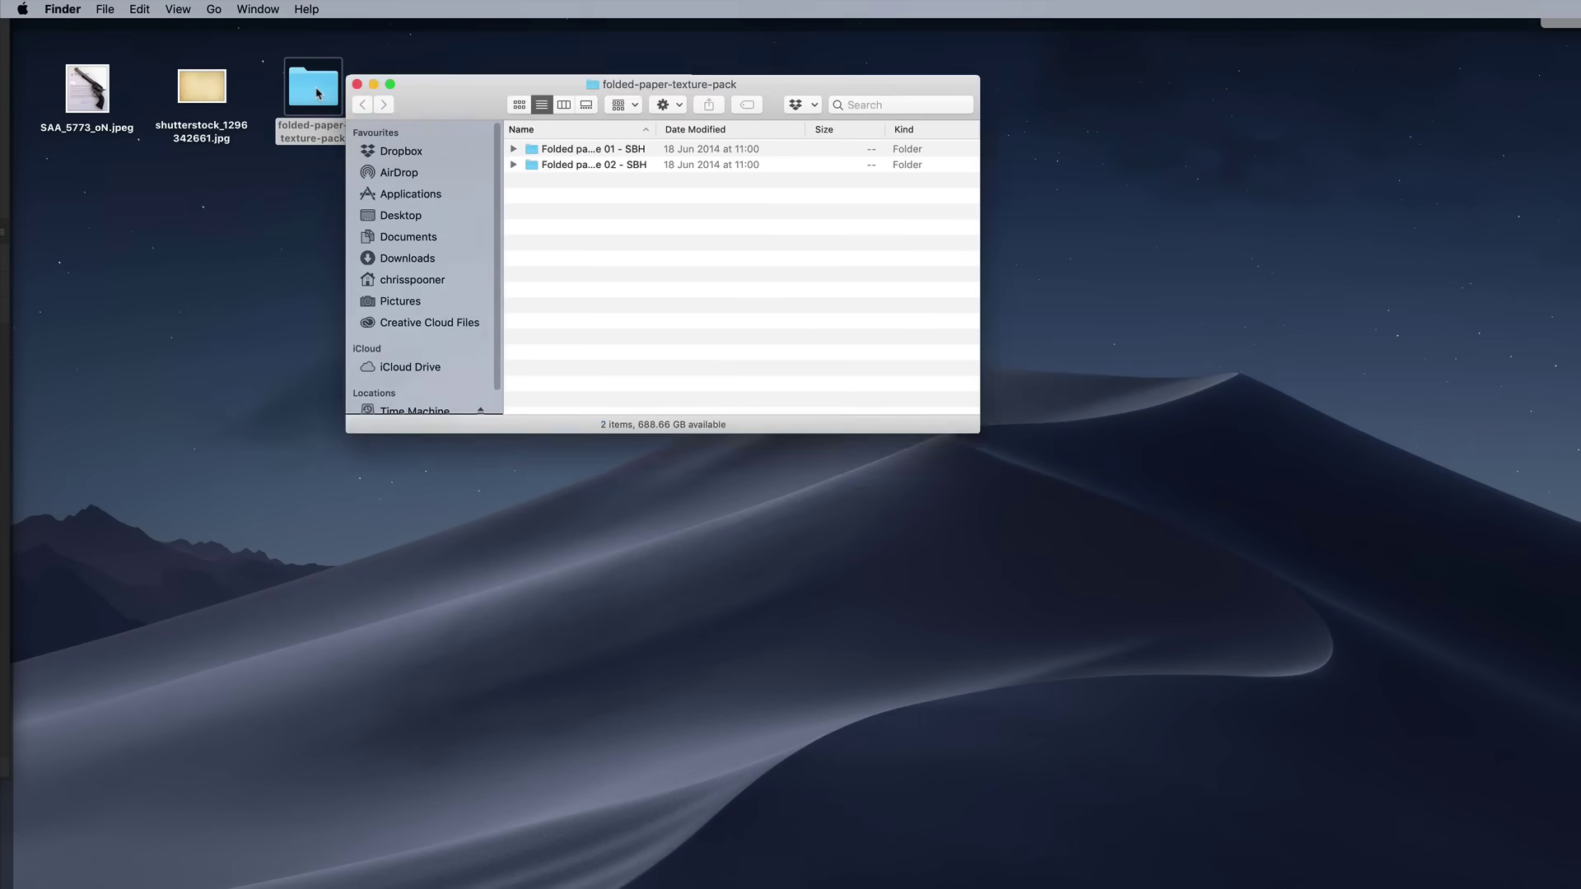
left_click_drag(333, 93, 609, 134)
left_click(797, 189)
double_click(797, 190)
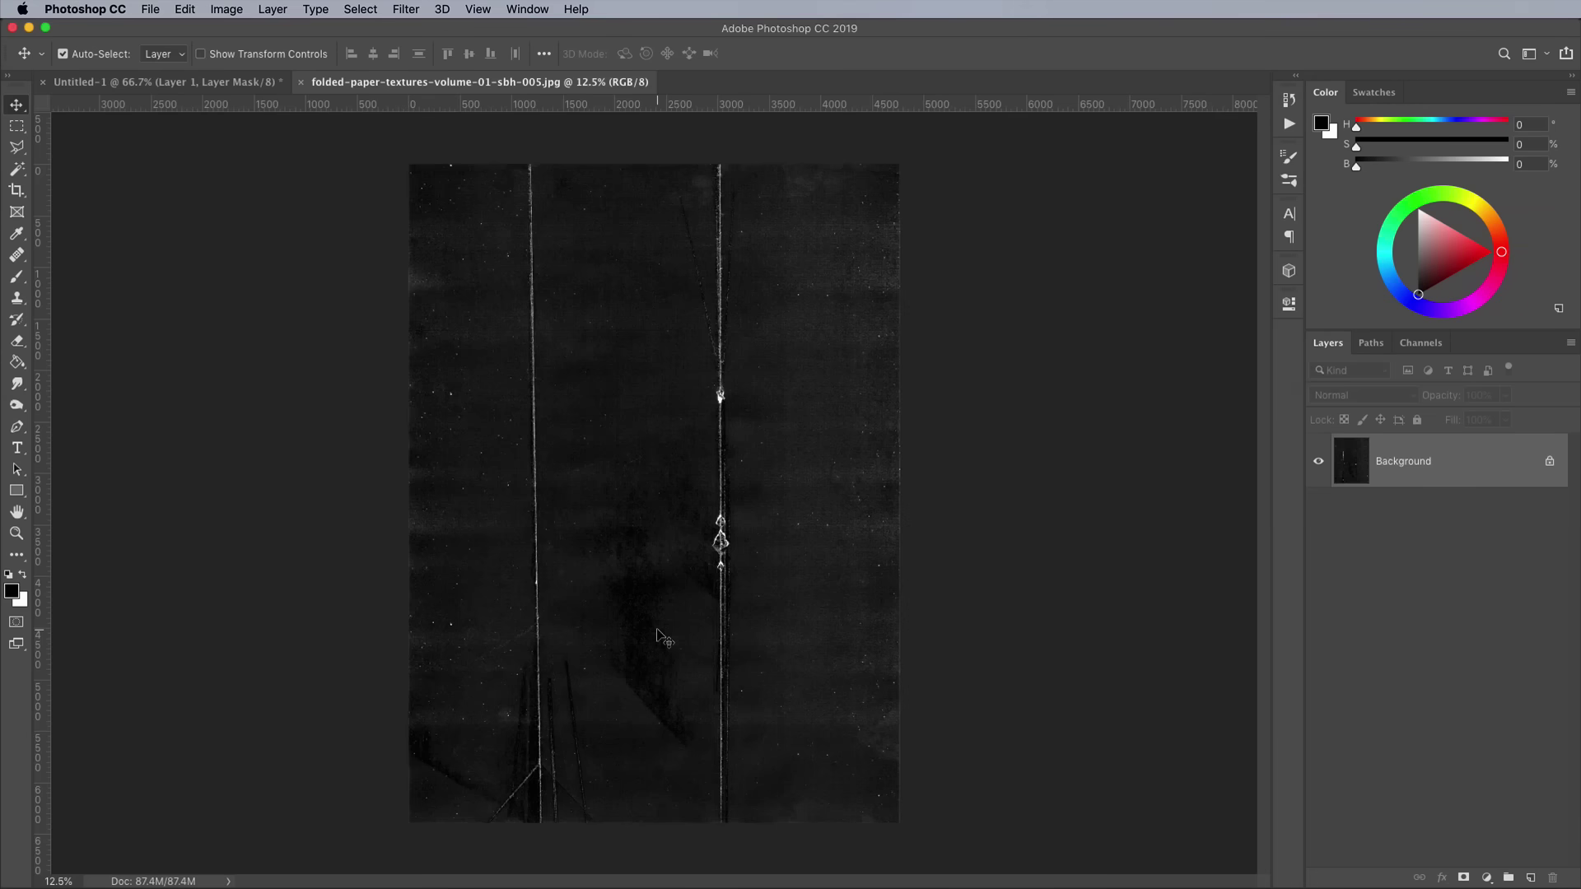
Step: Select all of the crease texture and paste it into Untitled-1 above Layer 2
key("super+a")
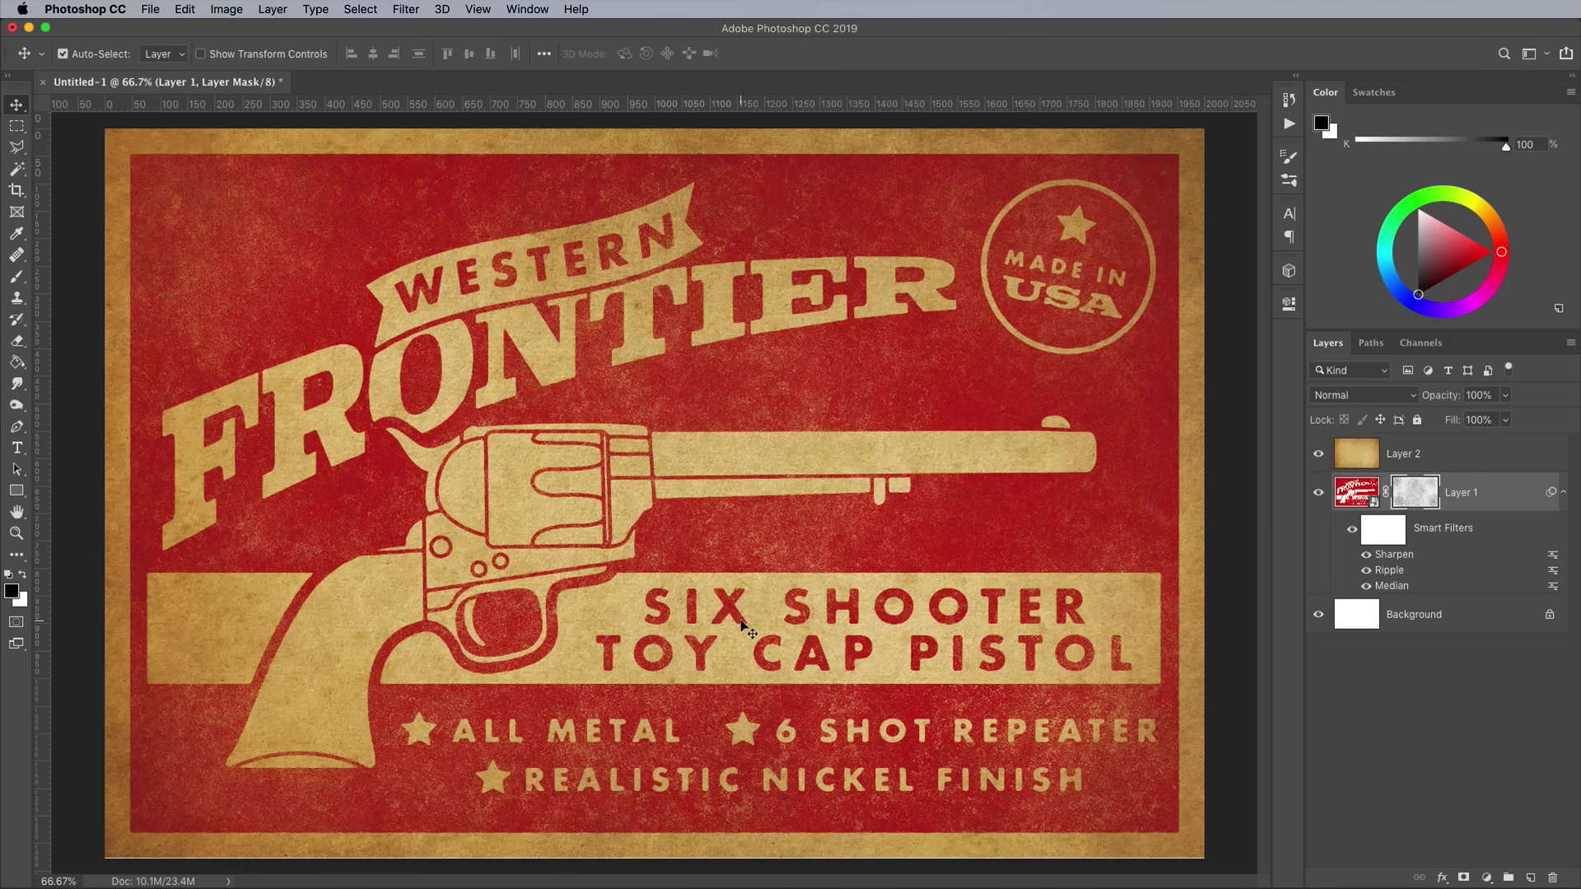
left_click(1482, 460)
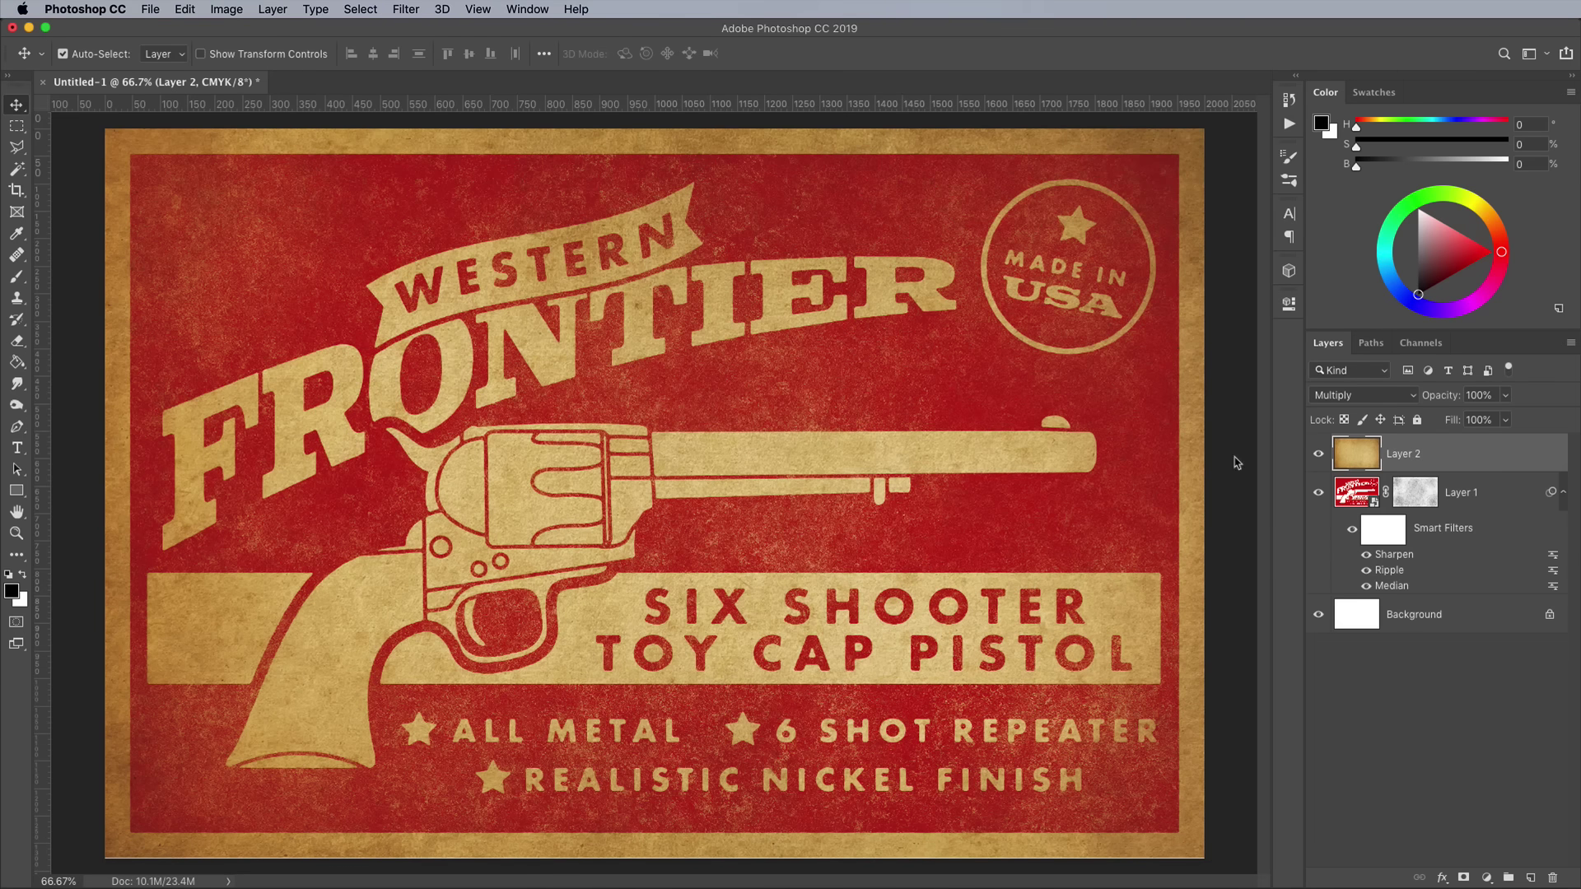
key("super+v")
key("super+minus")
key("super+minus")
key("super+minus")
key("super+minus")
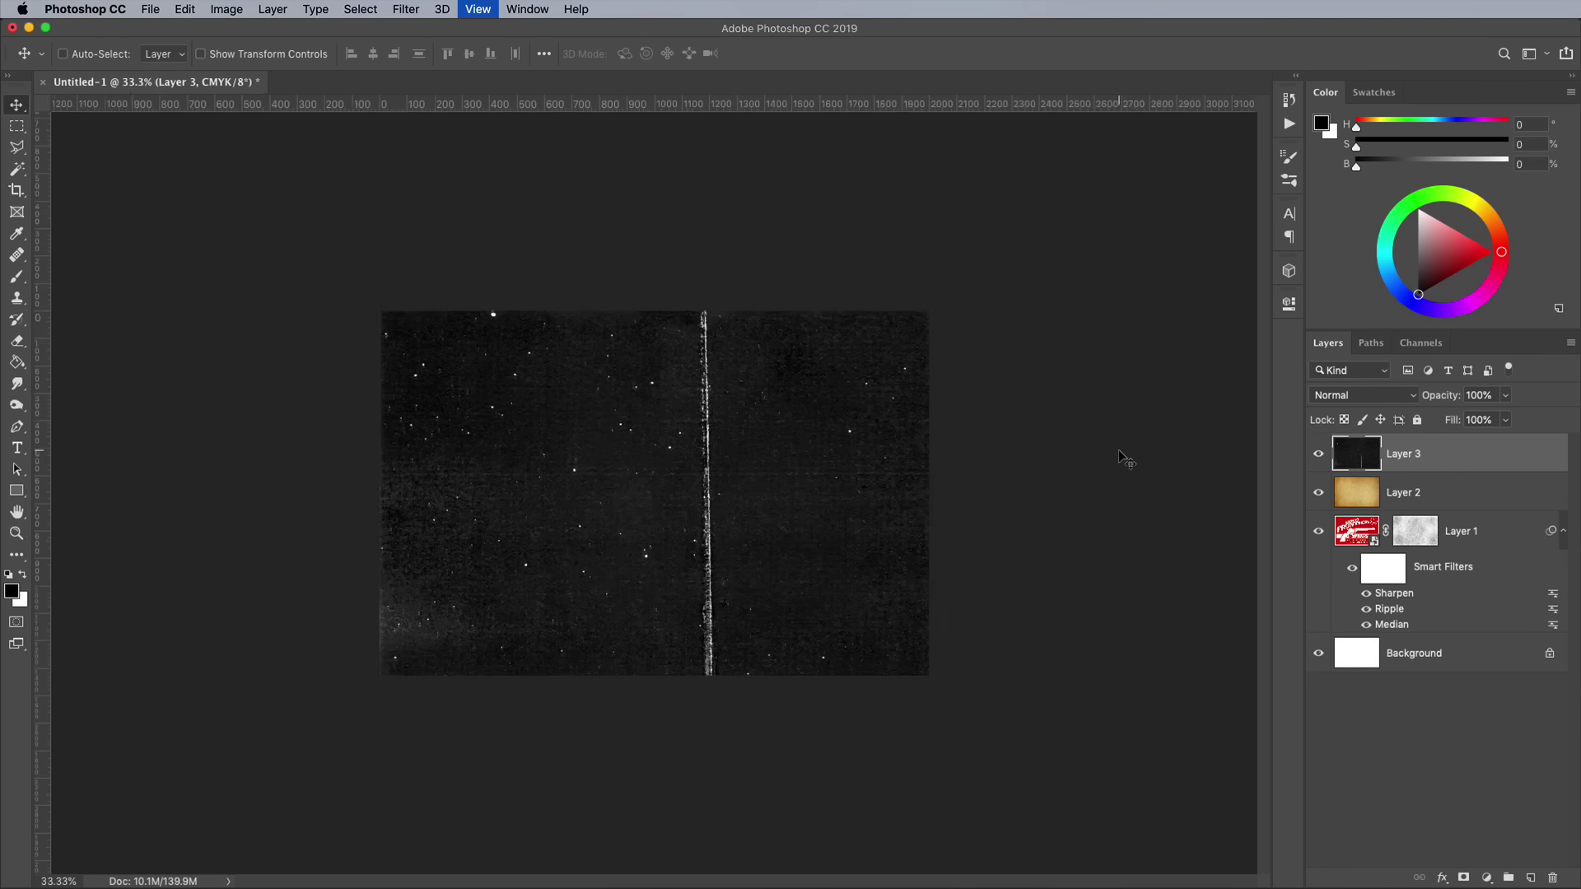
Step: Rotate the crease texture -90° and scale it to cover the poster exactly
key("super+t")
left_click_drag(518, 403, 727, 670)
left_click_drag(815, 708, 670, 372)
left_click_drag(563, 311, 542, 607)
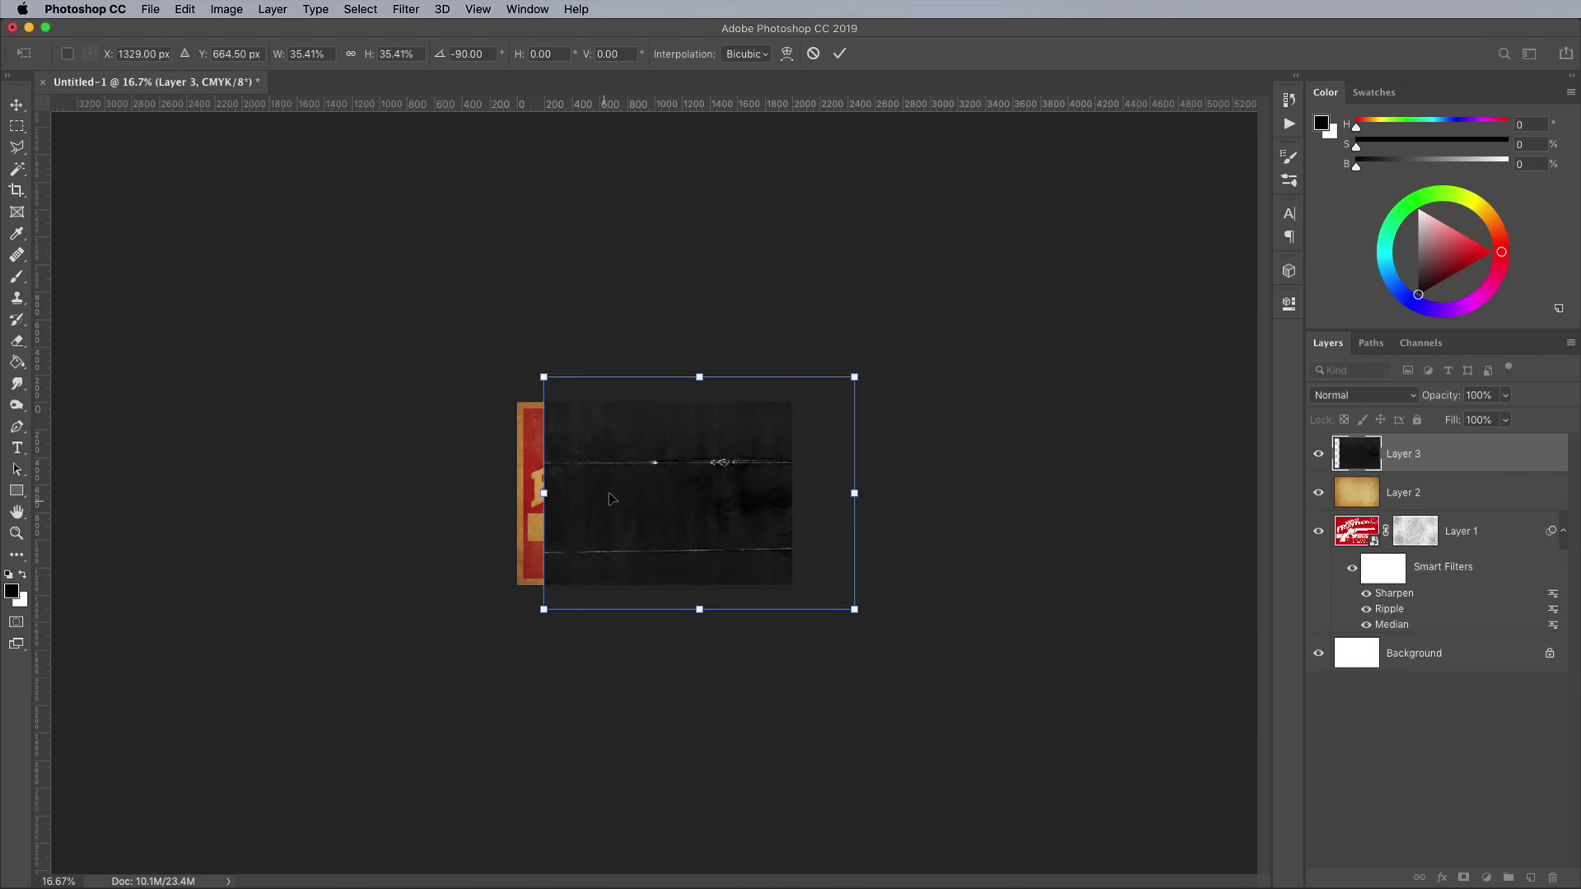
left_click_drag(652, 455, 625, 481)
left_click_drag(827, 636, 792, 586)
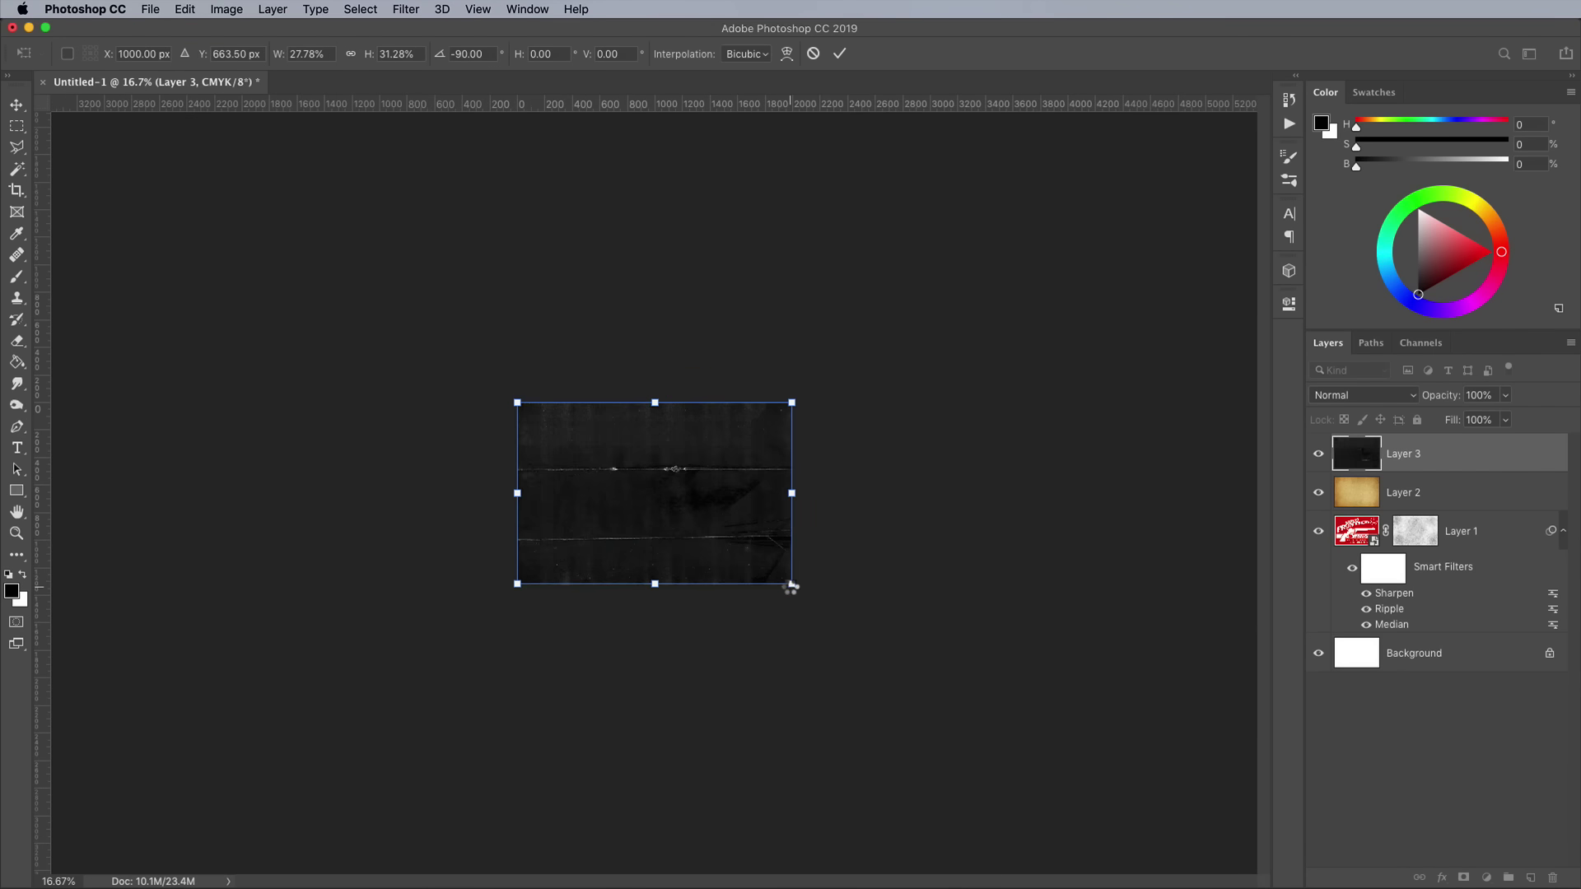
key("Return")
key("super+plus")
key("super+plus")
key("super+plus")
key("super+plus")
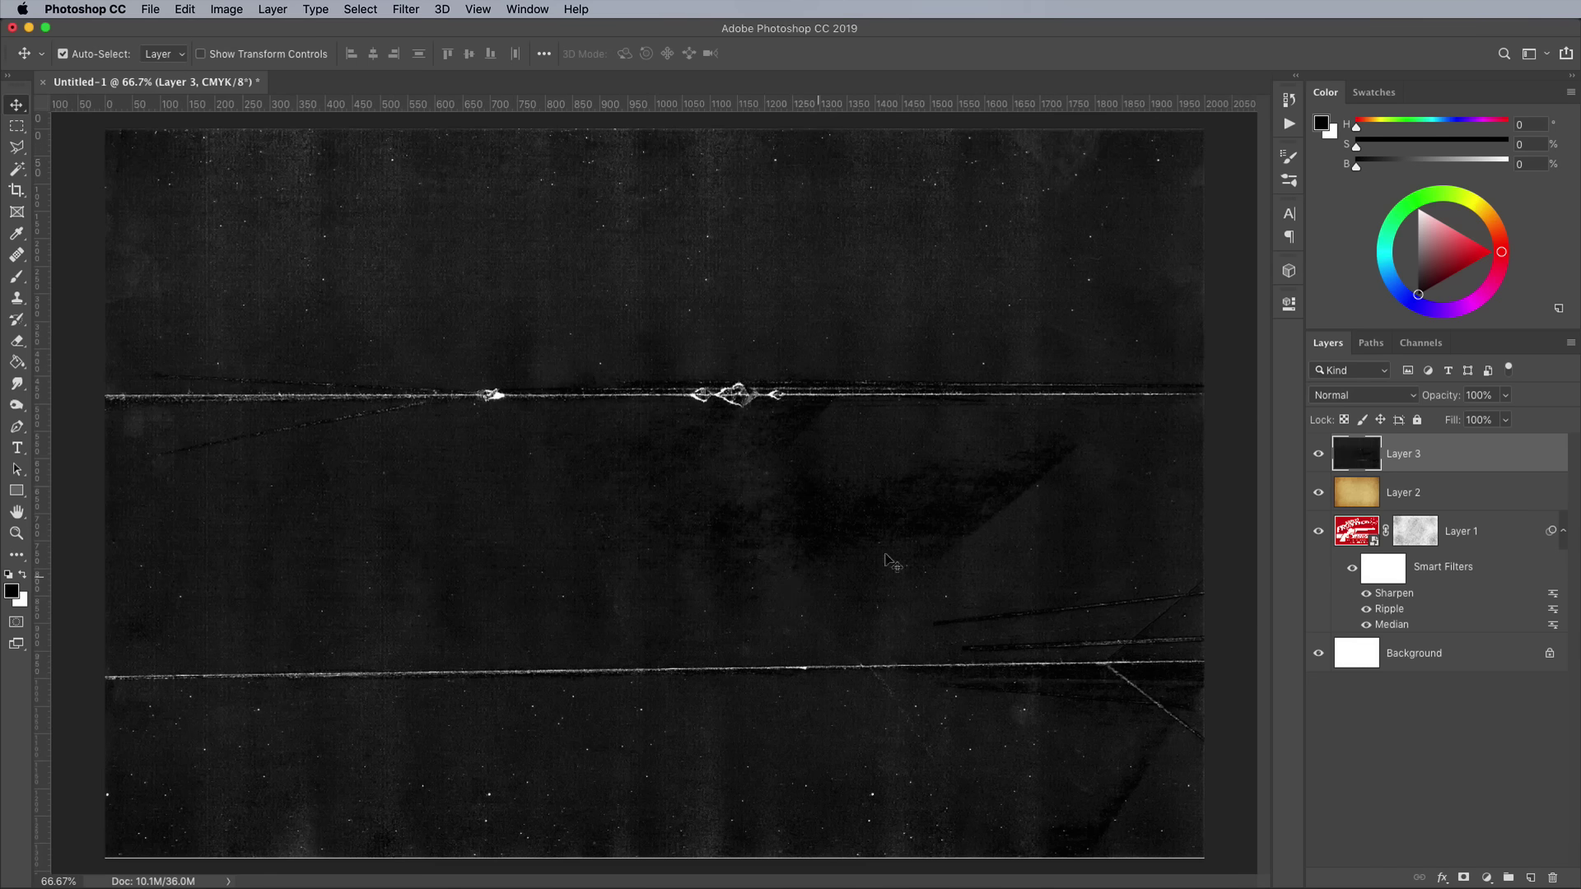
left_click(1427, 345)
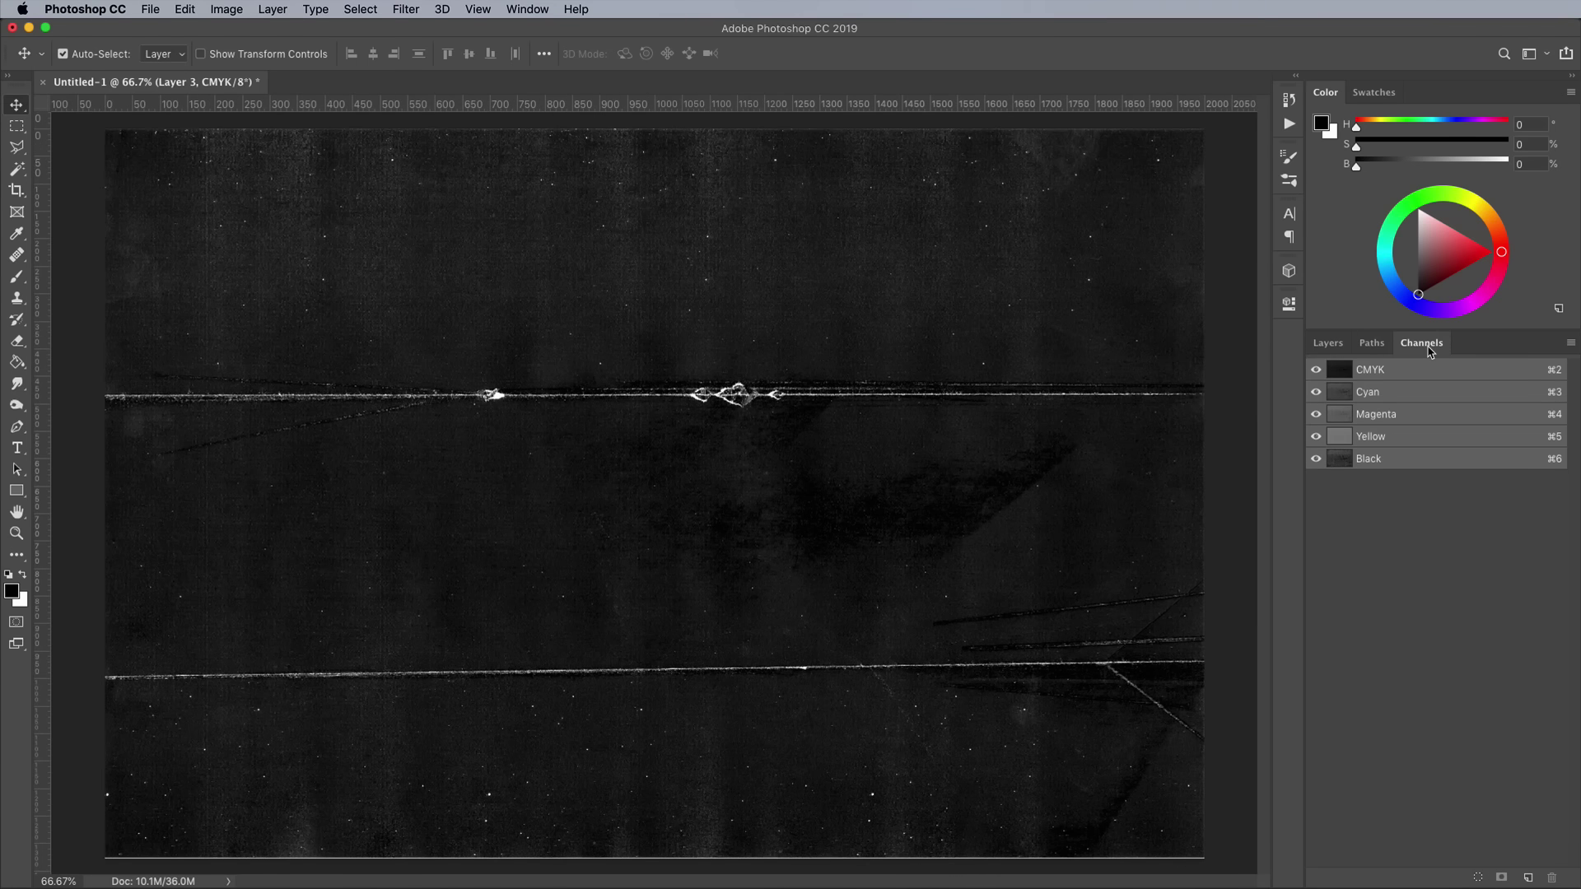
Step: Load the bright crease lines from the CMYK channel, hide Layer 3, and wear them into Layer 1's mask
key("super")
left_click(1342, 374, "super")
left_click(1328, 344)
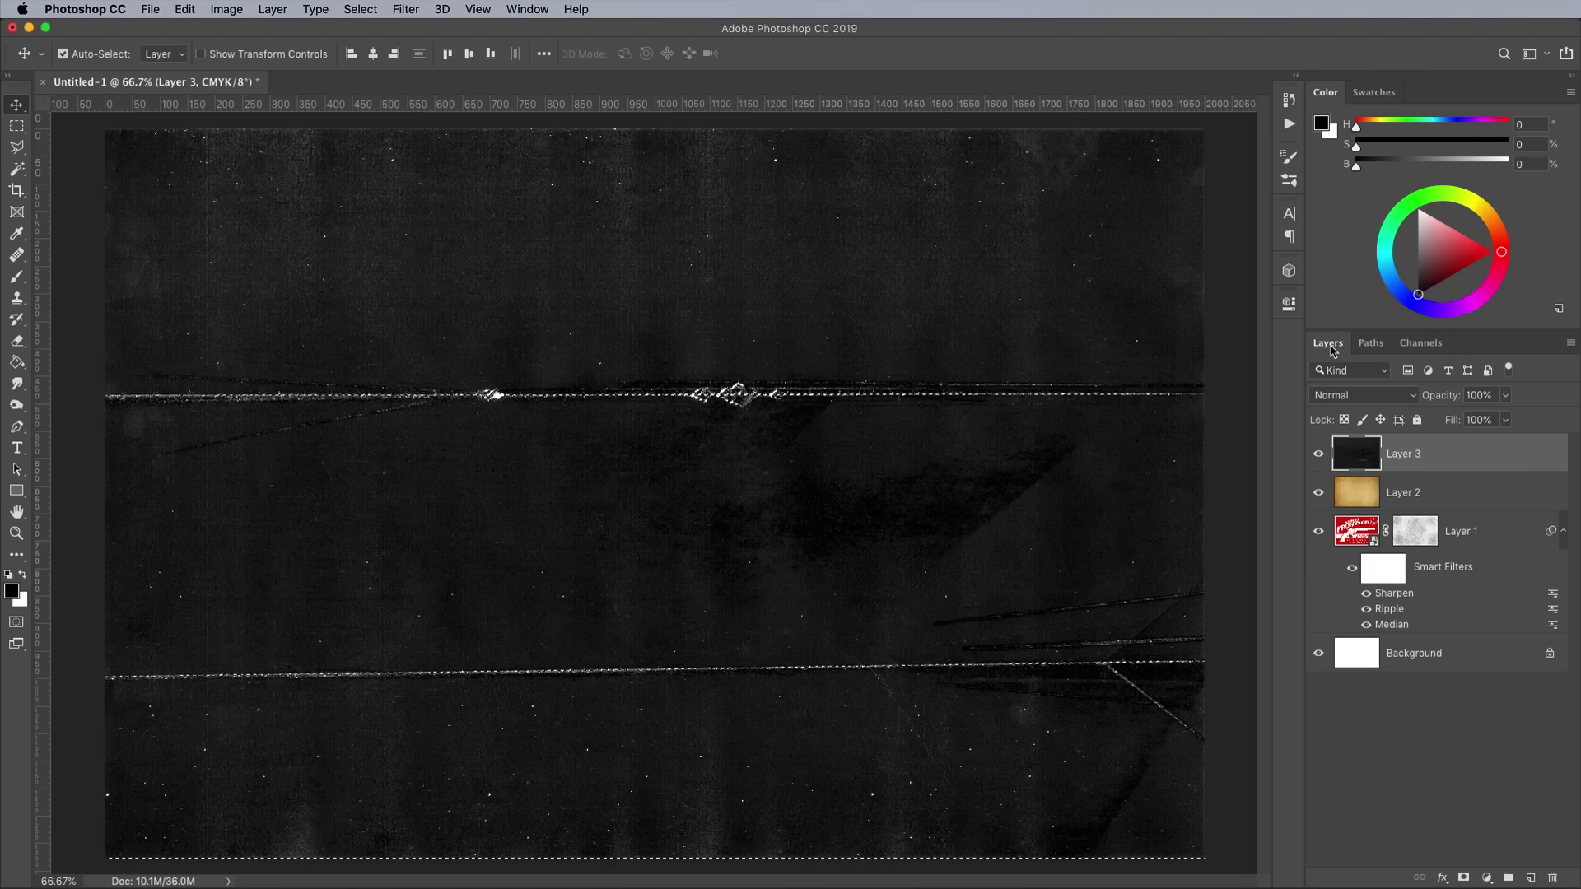
left_click(1318, 453)
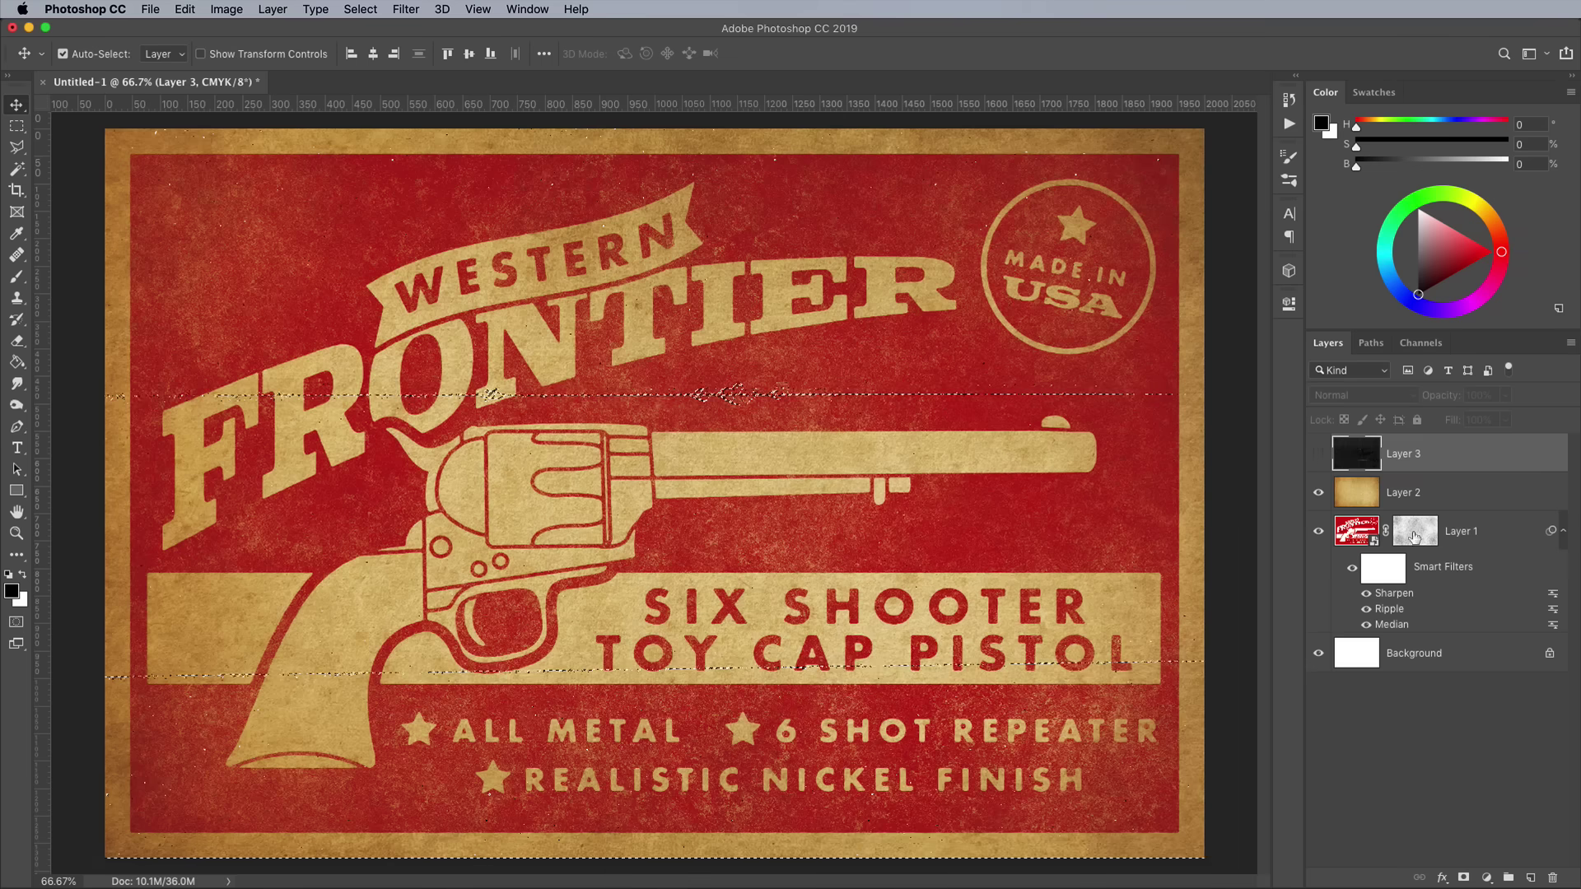
left_click(1415, 536)
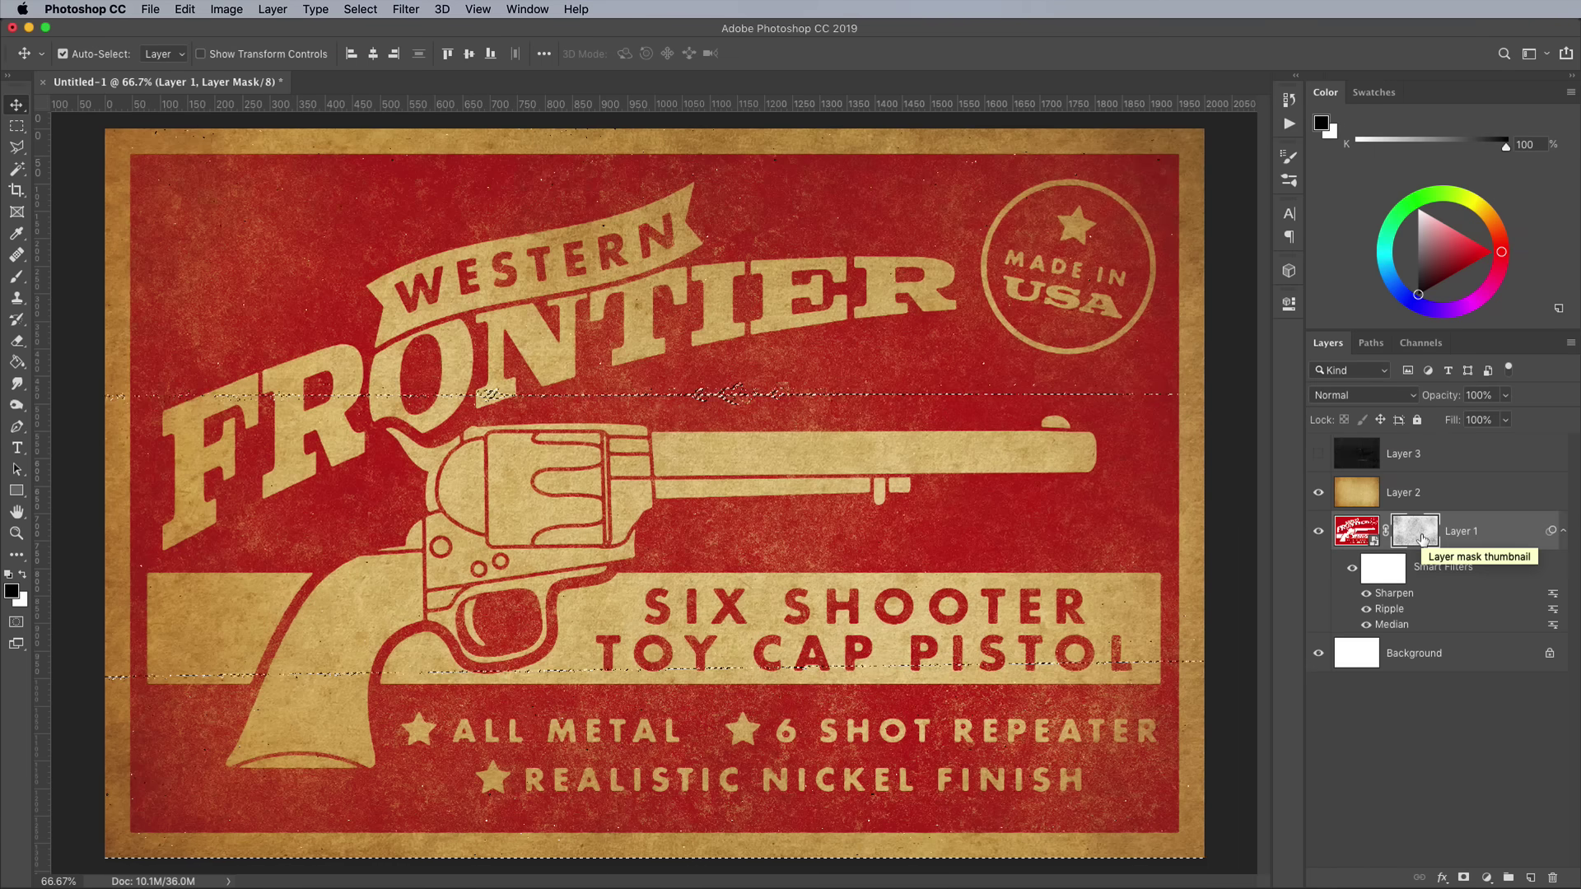
key("super+d")
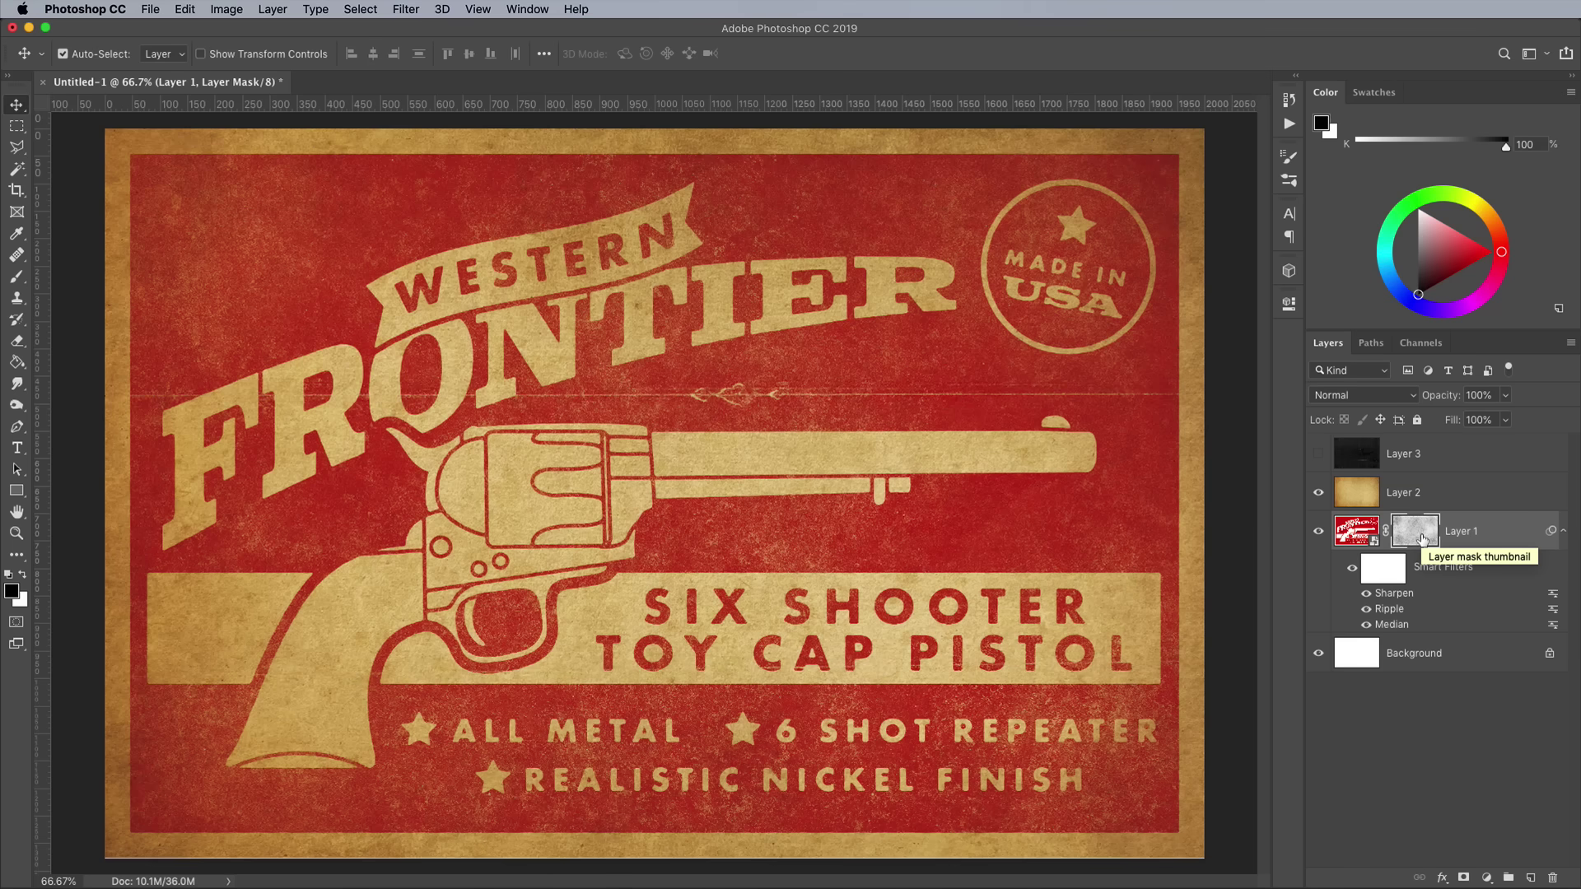